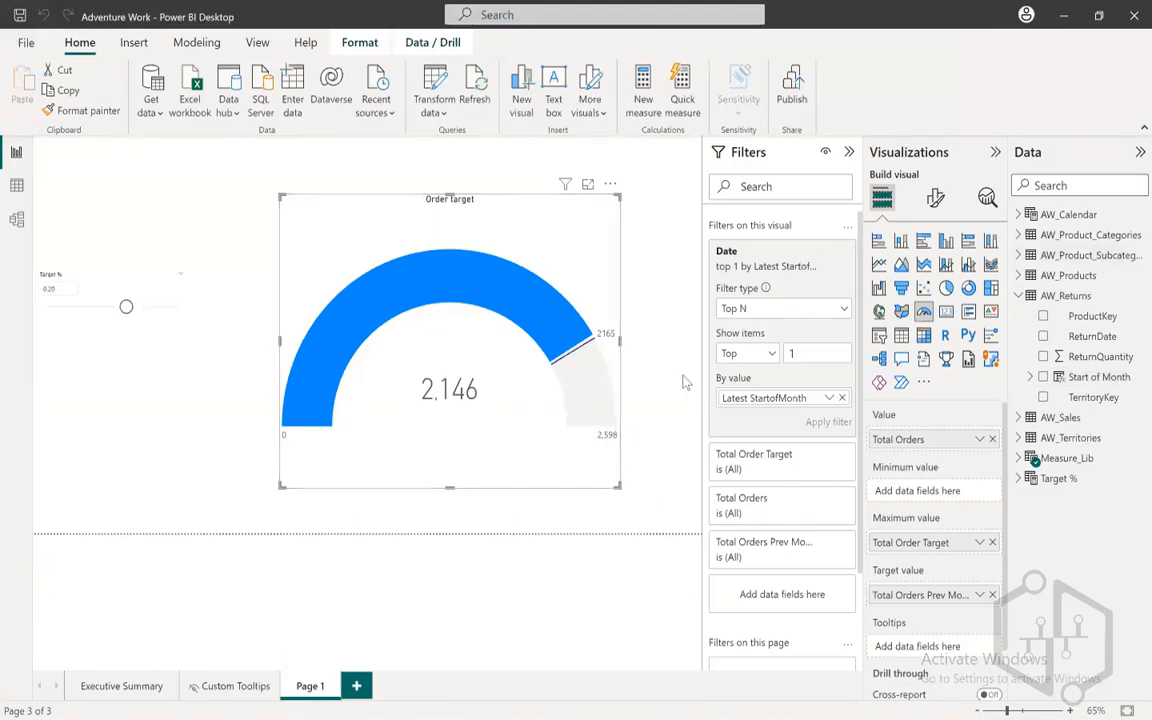
- Increase the font size of the Order target gauge's data labels to 16
{"action": "left_click", "coordinate": [935, 198]}
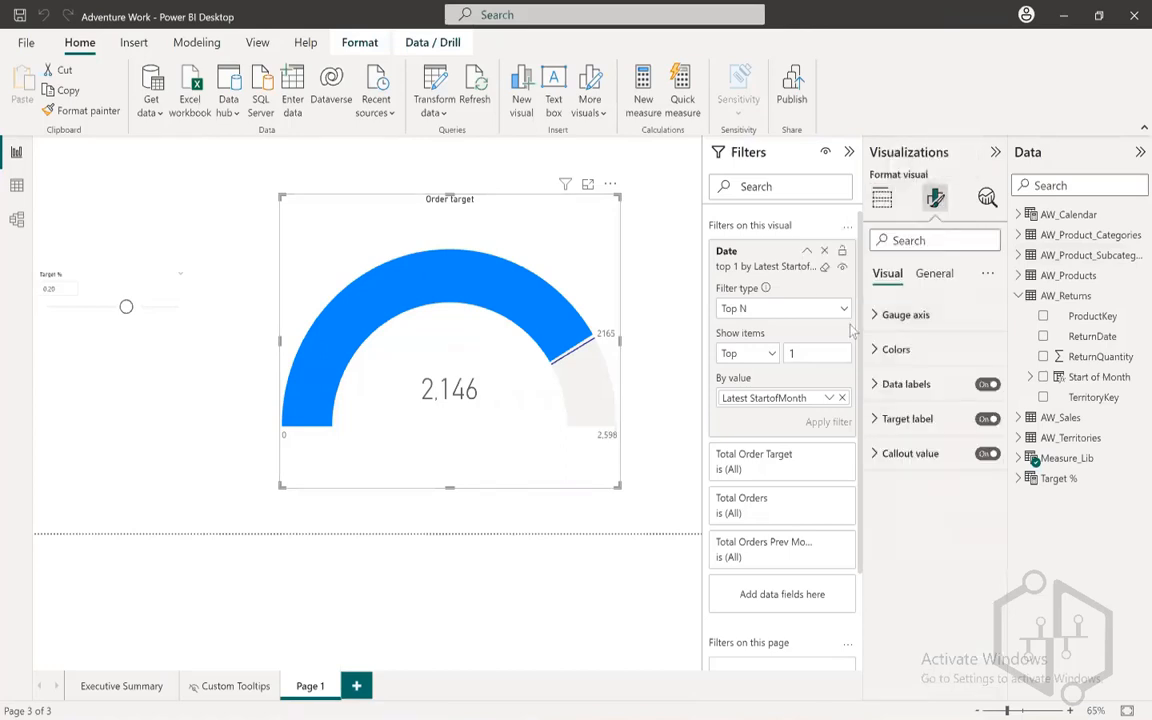
{"action": "left_click", "coordinate": [877, 388]}
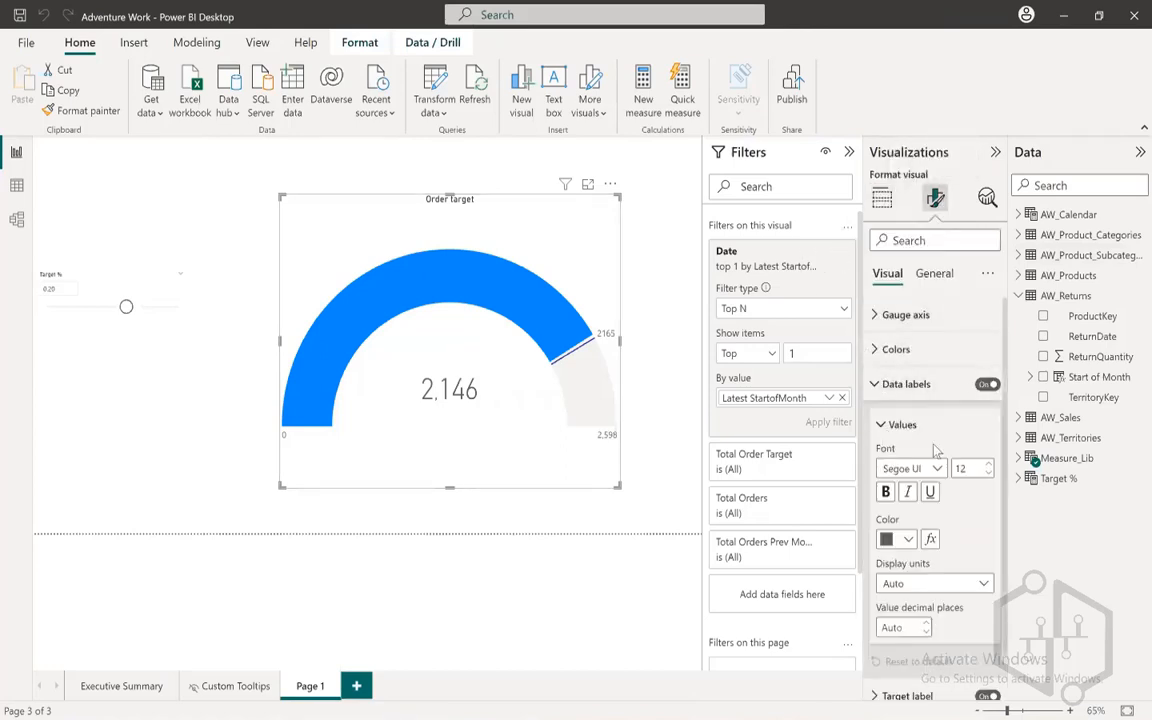
{"action": "left_click", "coordinate": [989, 467]}
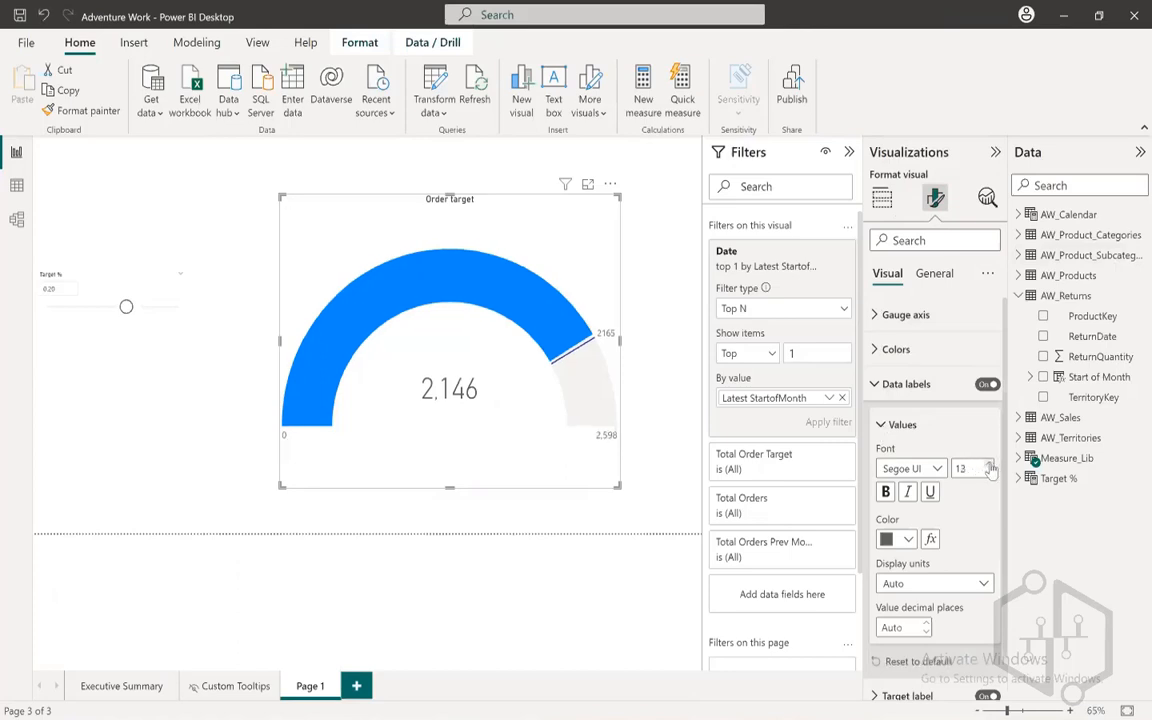
{"action": "left_click", "coordinate": [989, 467]}
{"action": "left_click", "coordinate": [989, 467]}
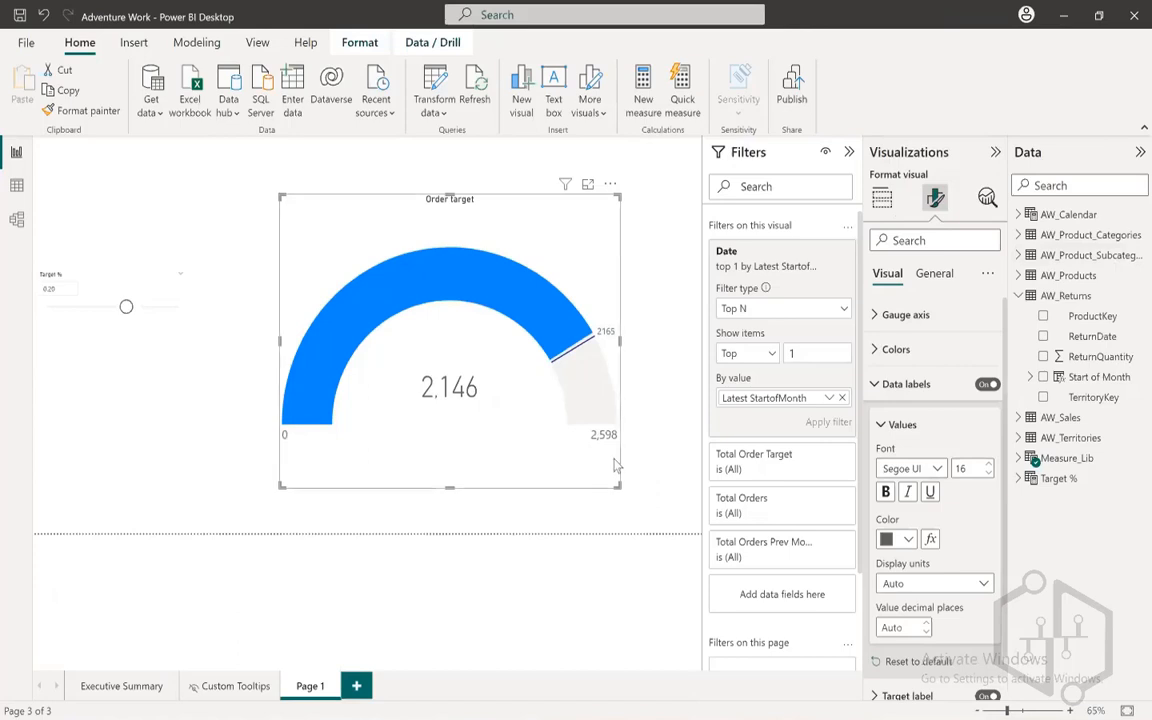
{"action": "left_click", "coordinate": [874, 384]}
- Set the font size of the Order target gauge's target label to 16
{"action": "left_click", "coordinate": [877, 420]}
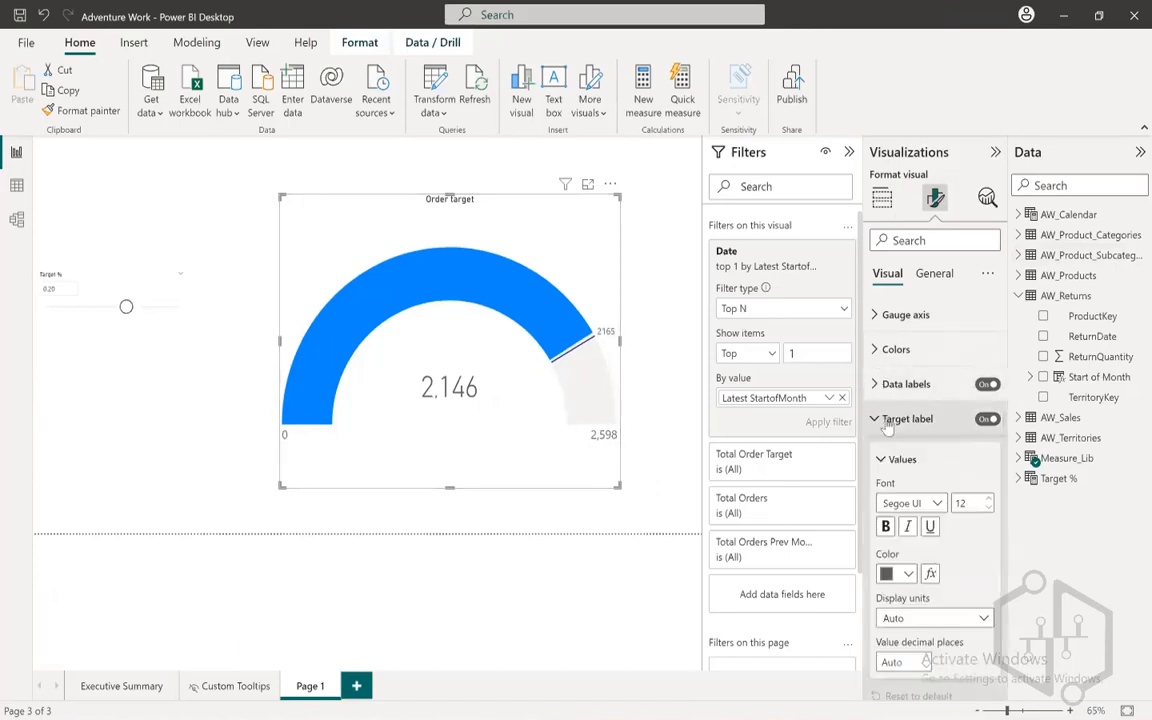
{"action": "left_click", "coordinate": [898, 387]}
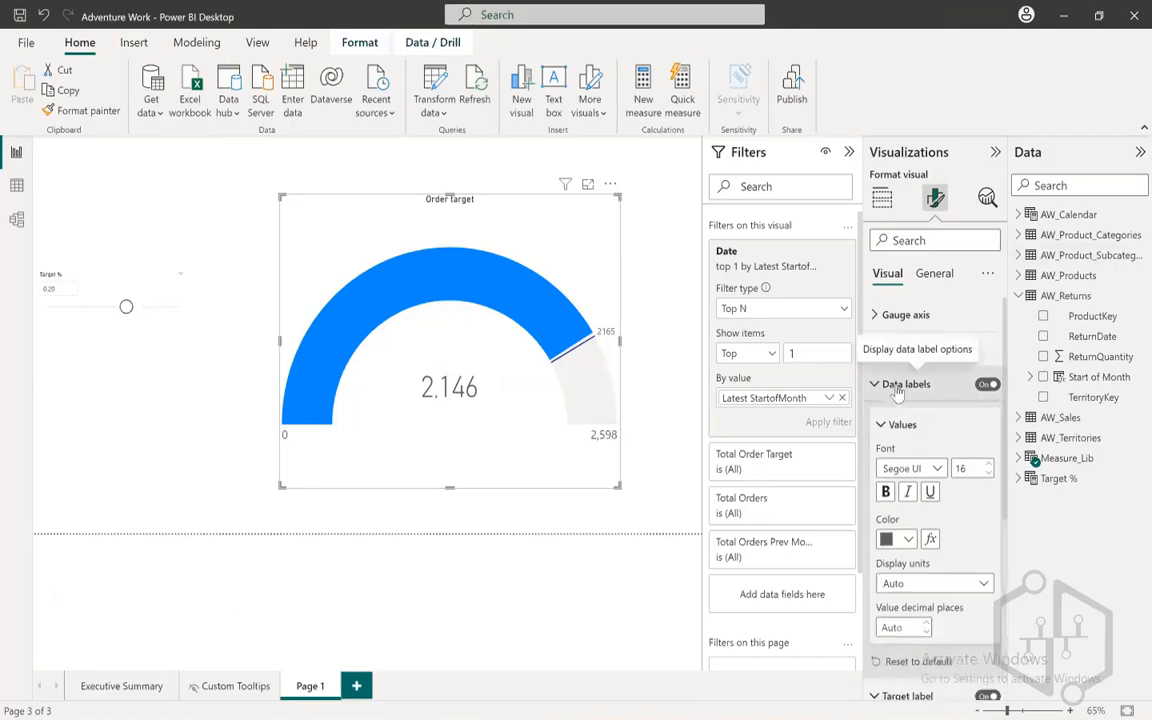
{"action": "left_click", "coordinate": [898, 386]}
{"action": "double_click", "coordinate": [967, 502]}
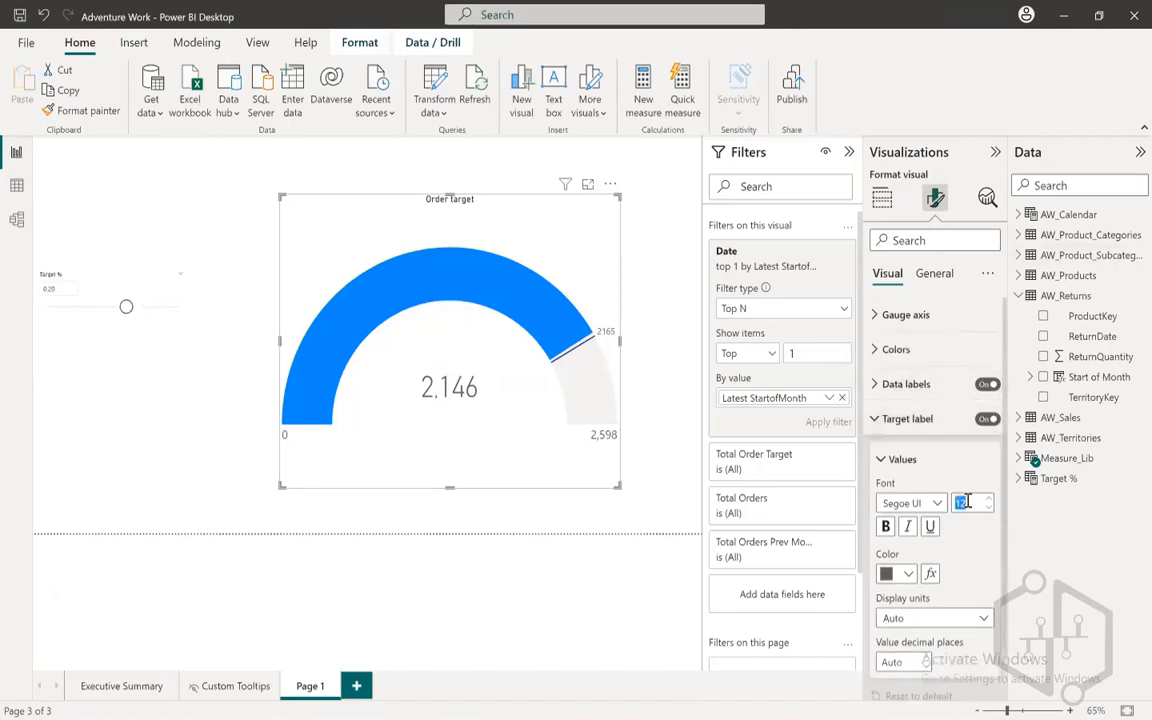
{"action": "type", "text": "16"}
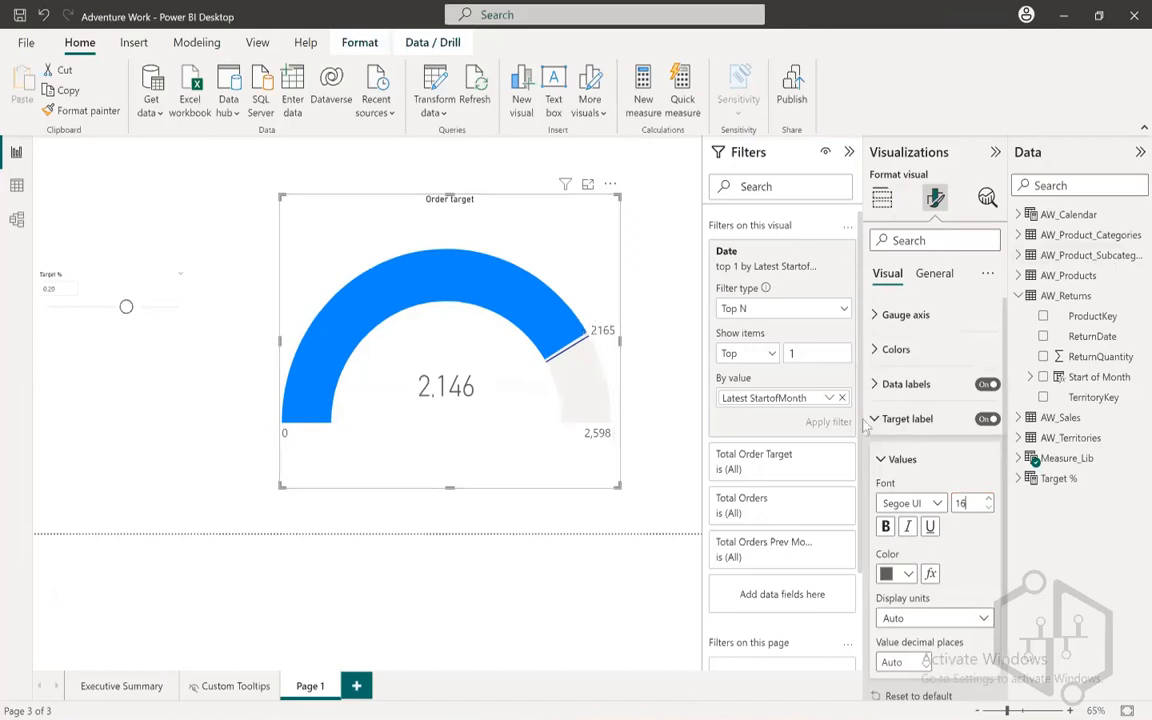
{"action": "left_click", "coordinate": [906, 419]}
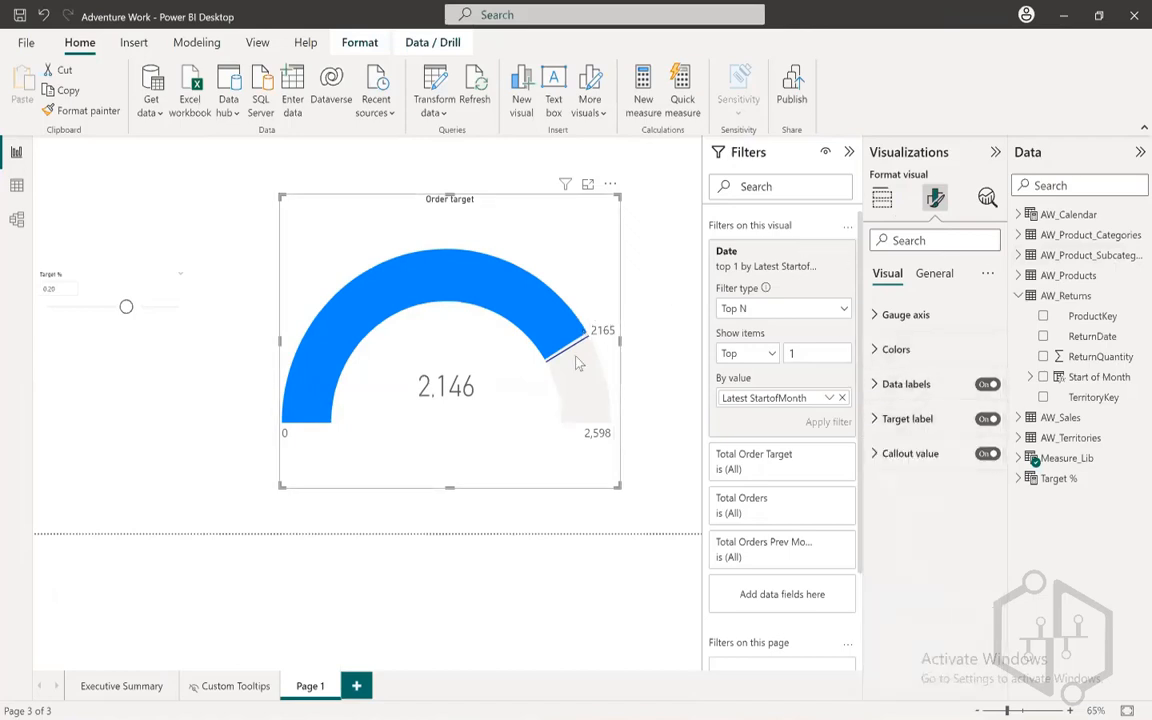
- Color the Order target gauge's target marker red and its fill light purple
{"action": "left_click", "coordinate": [893, 350]}
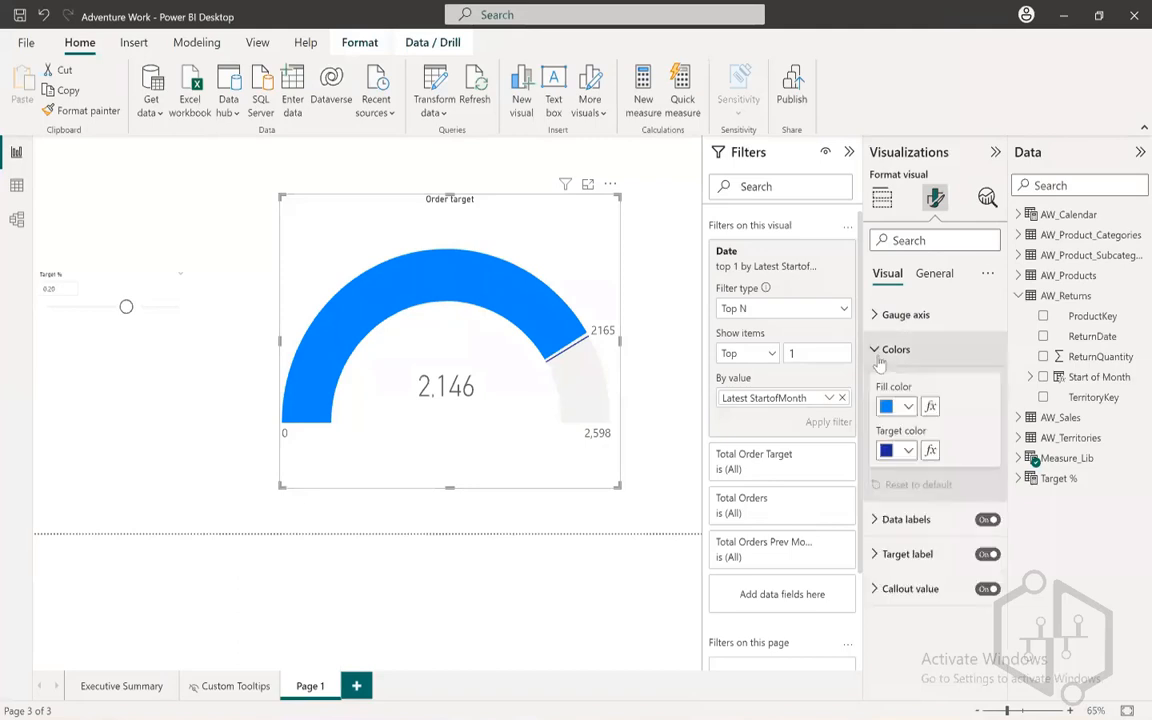
{"action": "left_click", "coordinate": [907, 450]}
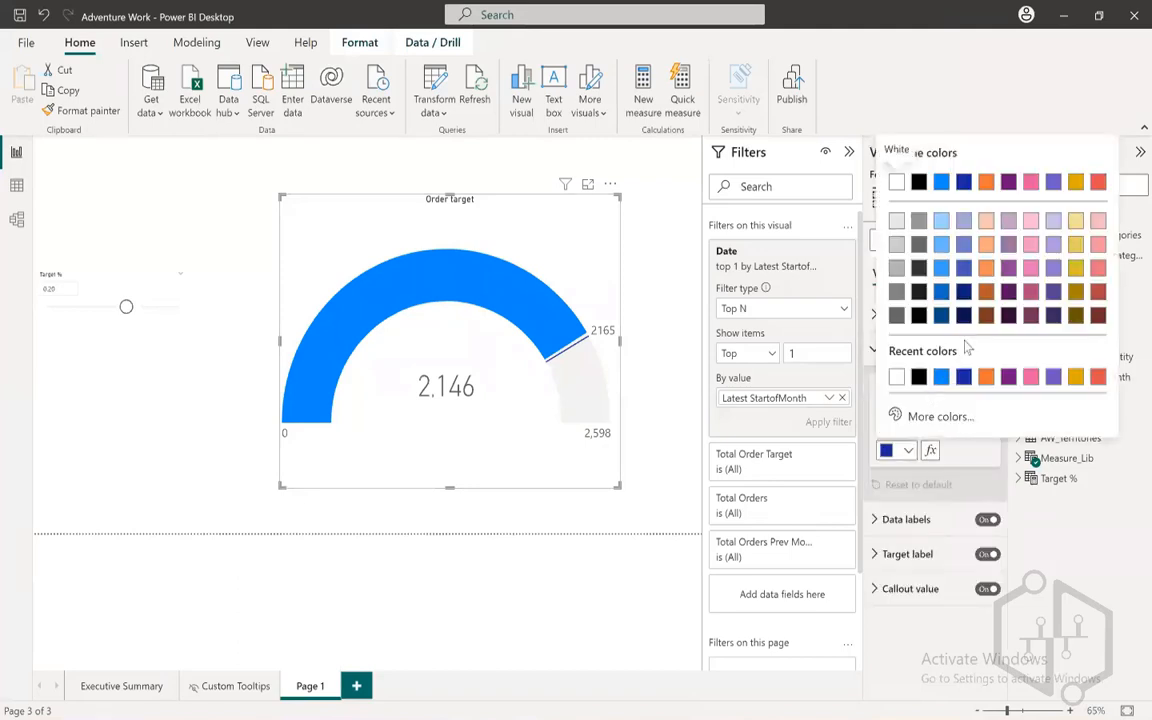
{"action": "left_click", "coordinate": [1100, 184]}
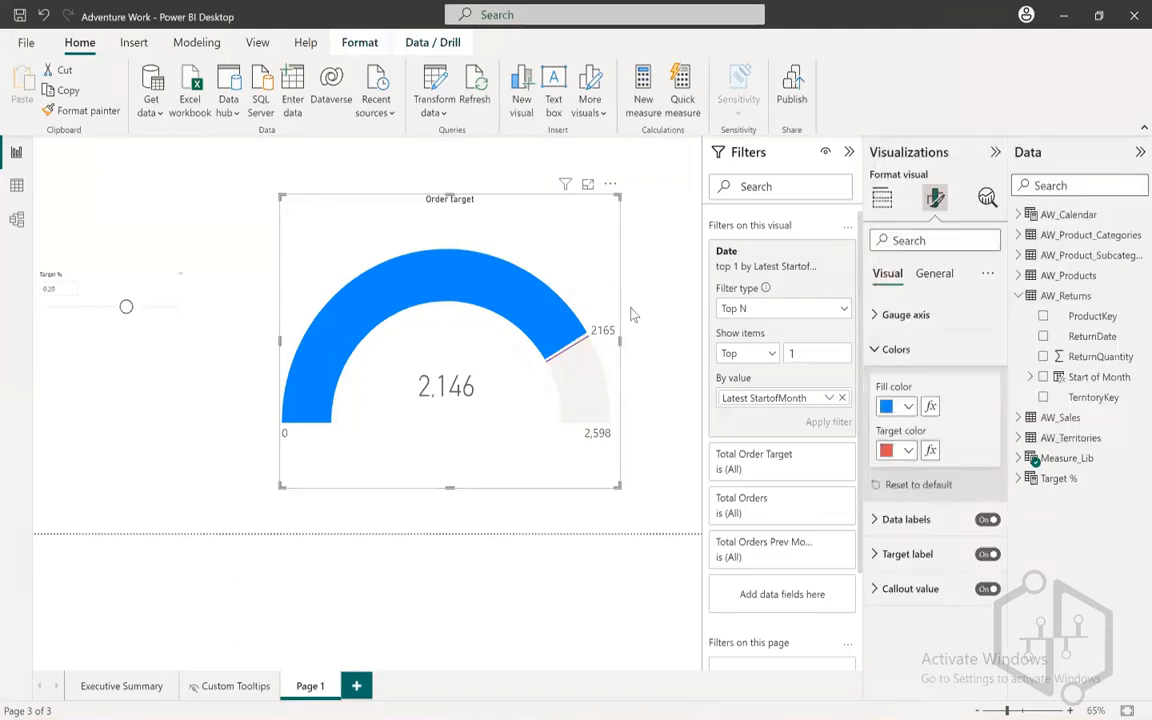
{"action": "left_click", "coordinate": [907, 406]}
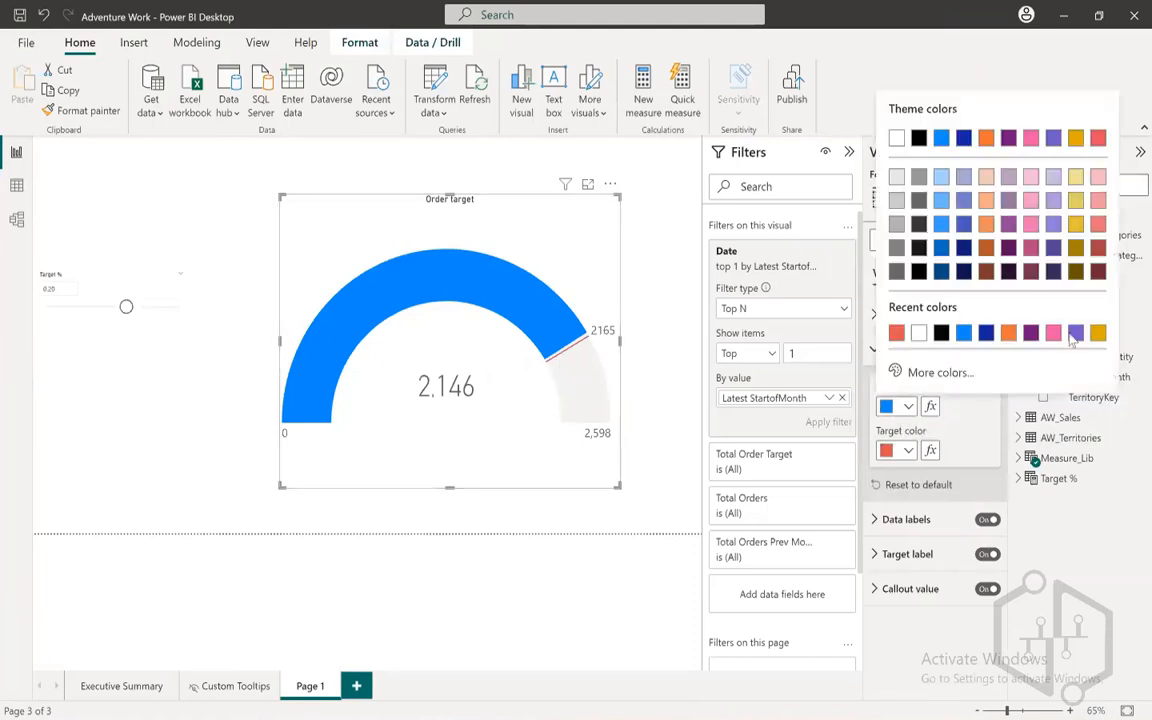
{"action": "left_click", "coordinate": [1056, 178]}
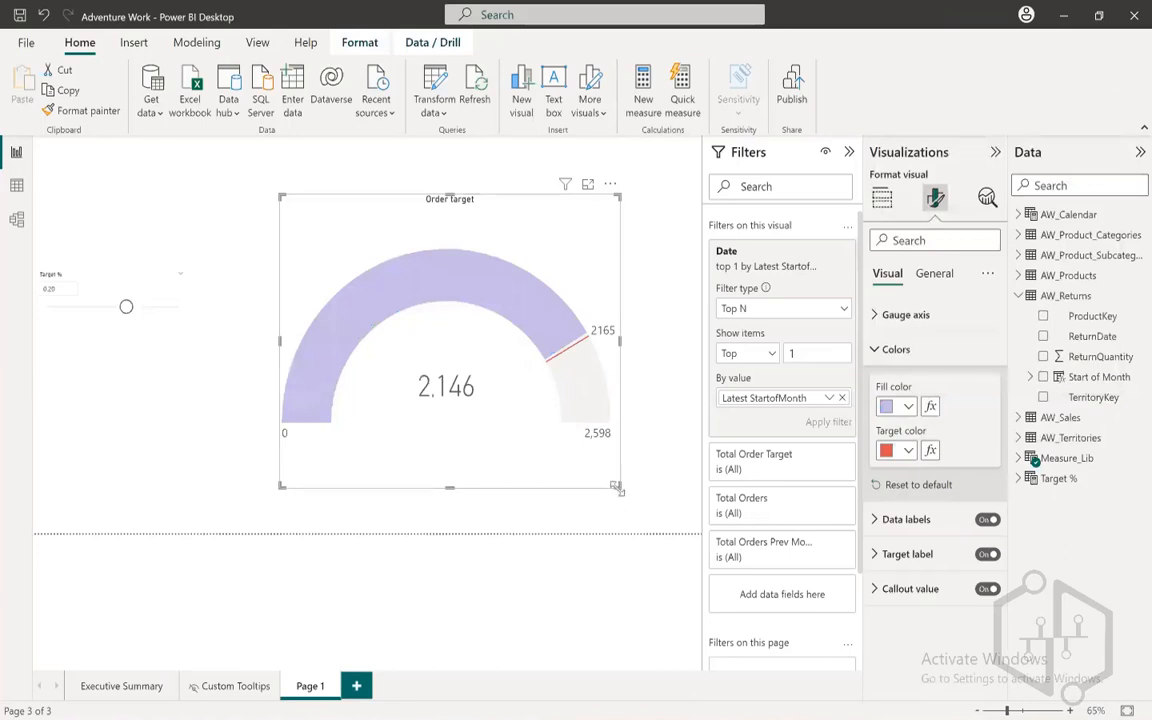
- Shrink the Order target gauge to a small visual and move it to the upper edge of the report page
{"action": "left_click_drag", "start_coordinate": [616, 487], "coordinate": [430, 307]}
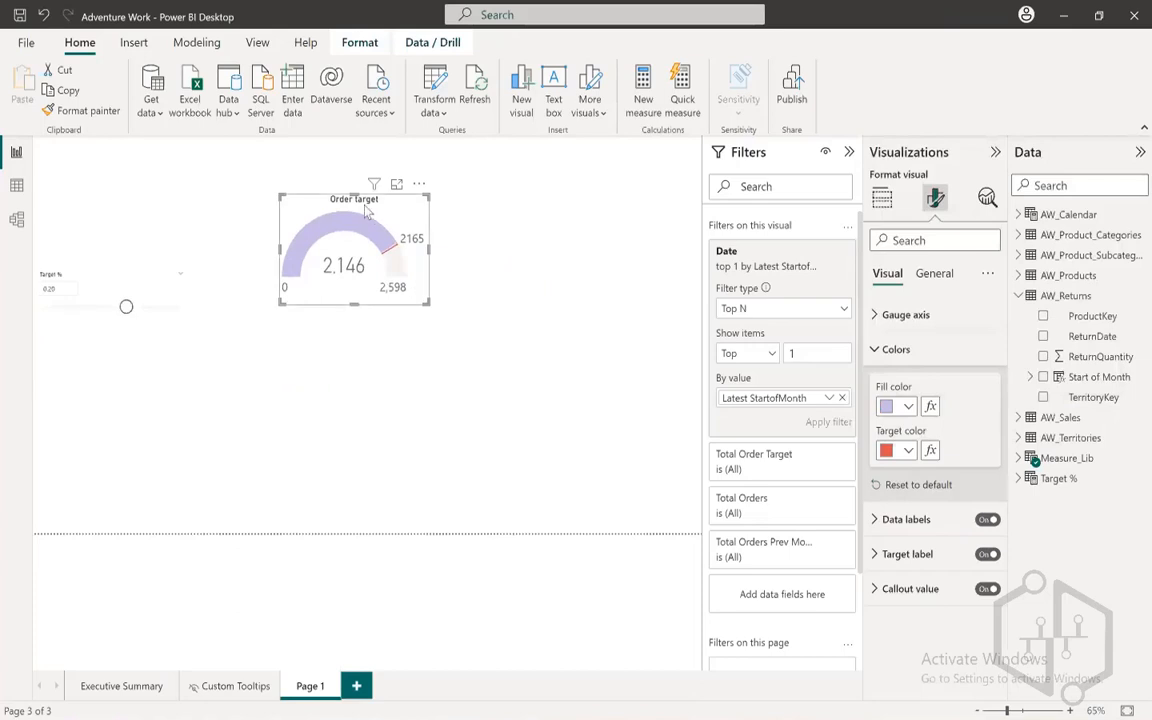
{"action": "left_click_drag", "start_coordinate": [340, 195], "coordinate": [320, 150]}
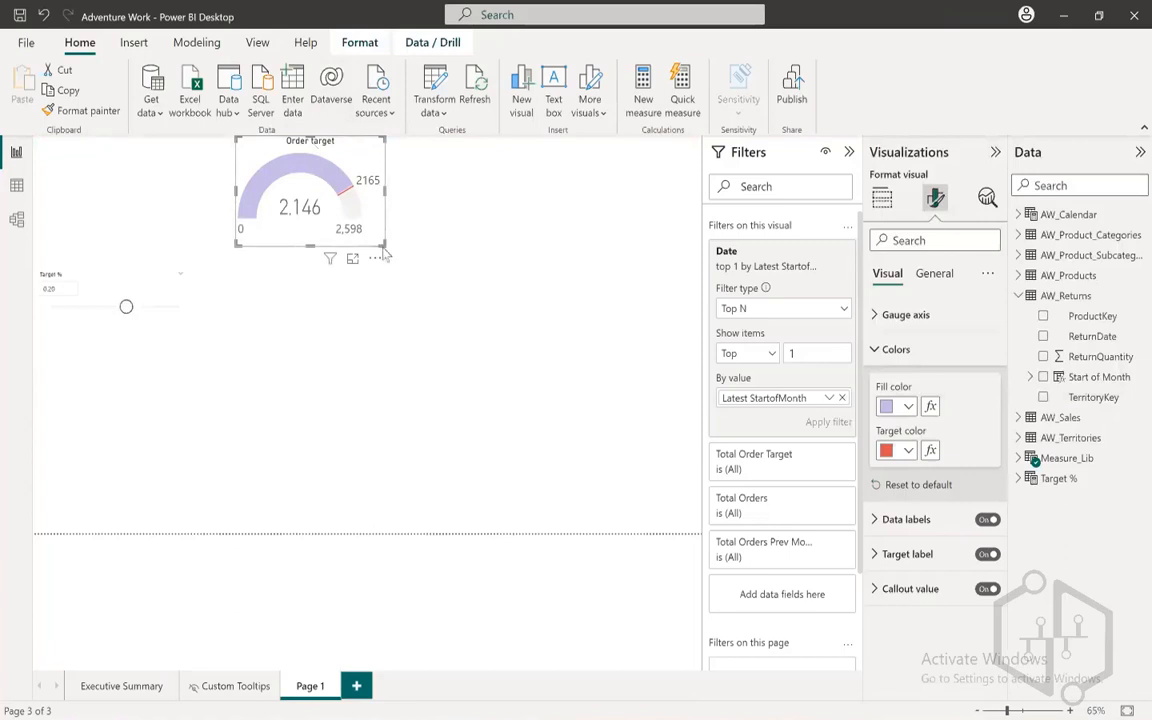
{"action": "left_click_drag", "start_coordinate": [377, 236], "coordinate": [373, 229]}
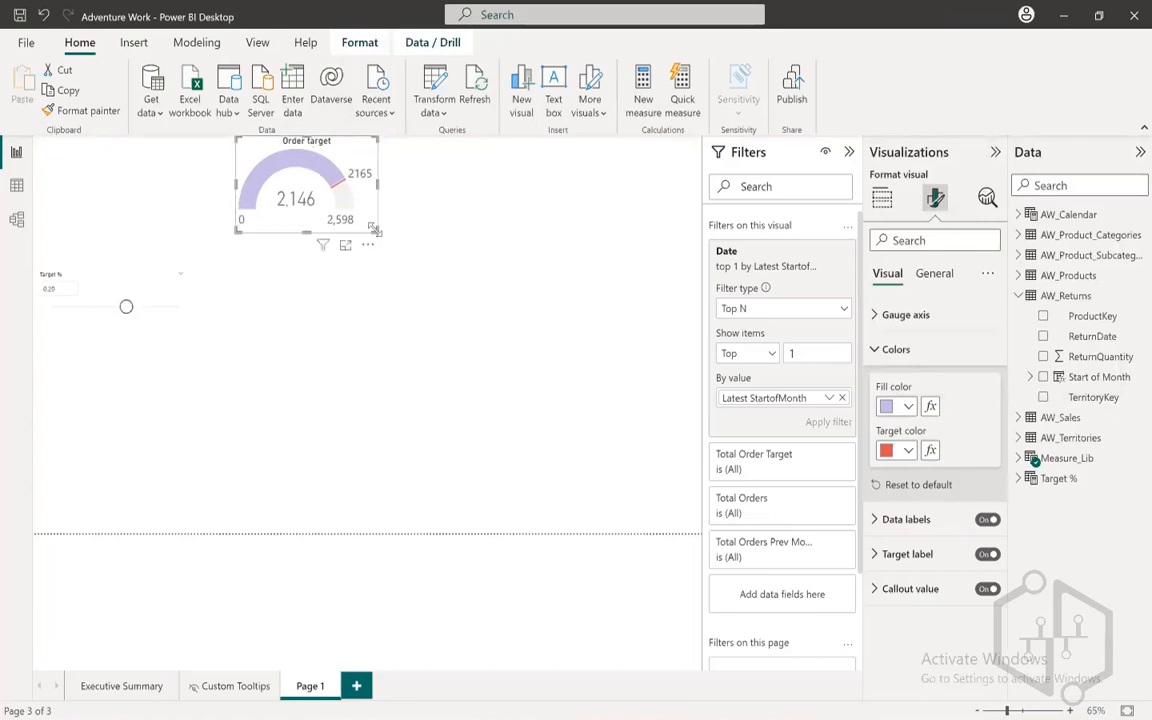
- Add an empty gauge visual to the page and place it beside the Order target gauge
{"action": "key", "text": "ctrl+c"}
{"action": "left_click", "coordinate": [446, 433]}
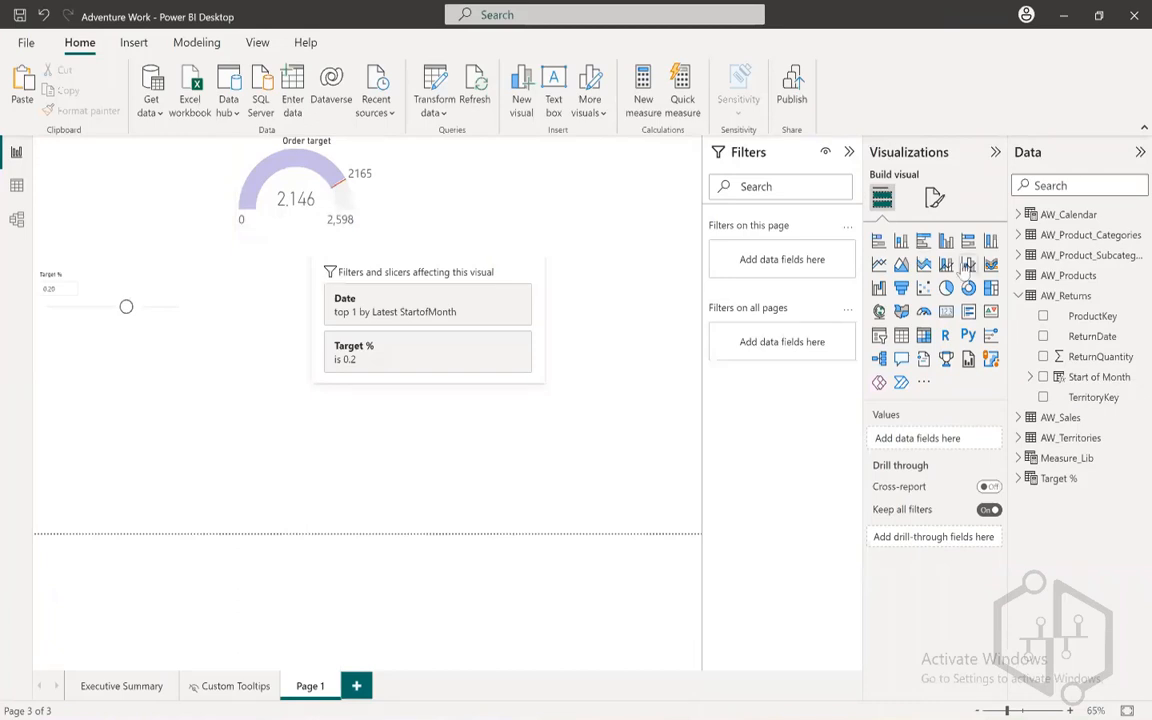
{"action": "left_click", "coordinate": [924, 312]}
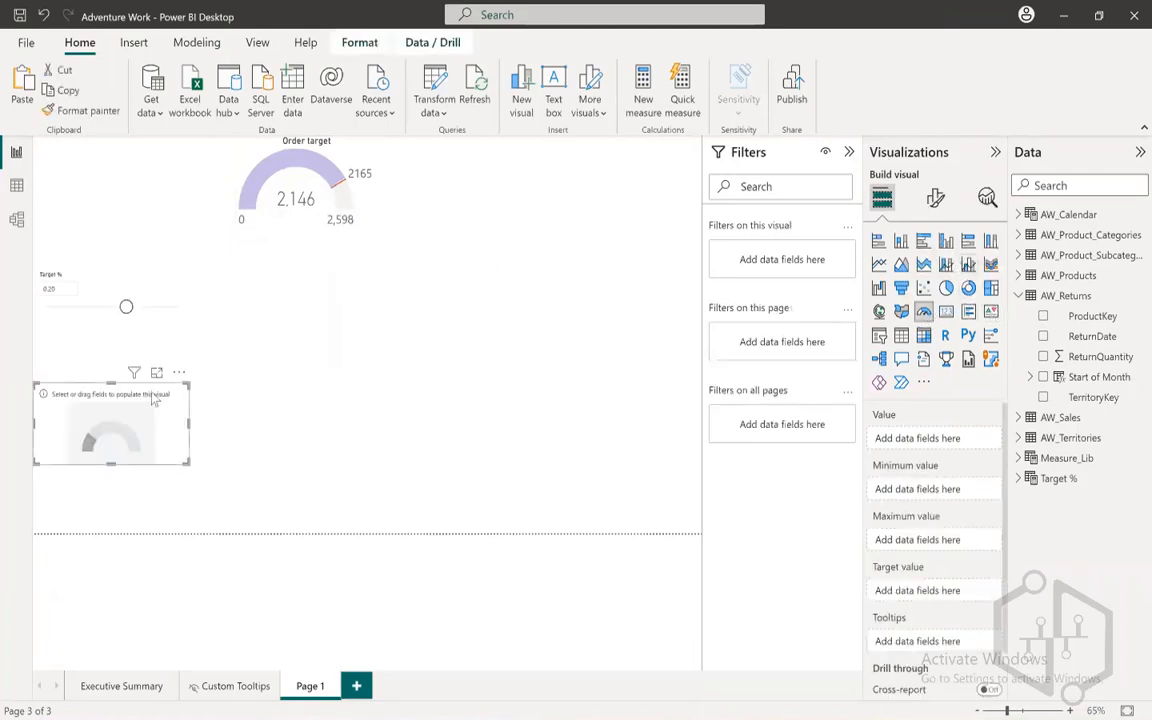
{"action": "left_click_drag", "start_coordinate": [128, 390], "coordinate": [478, 118]}
- Examine the height and width of the Order target gauge in its general size properties
{"action": "left_click", "coordinate": [368, 178]}
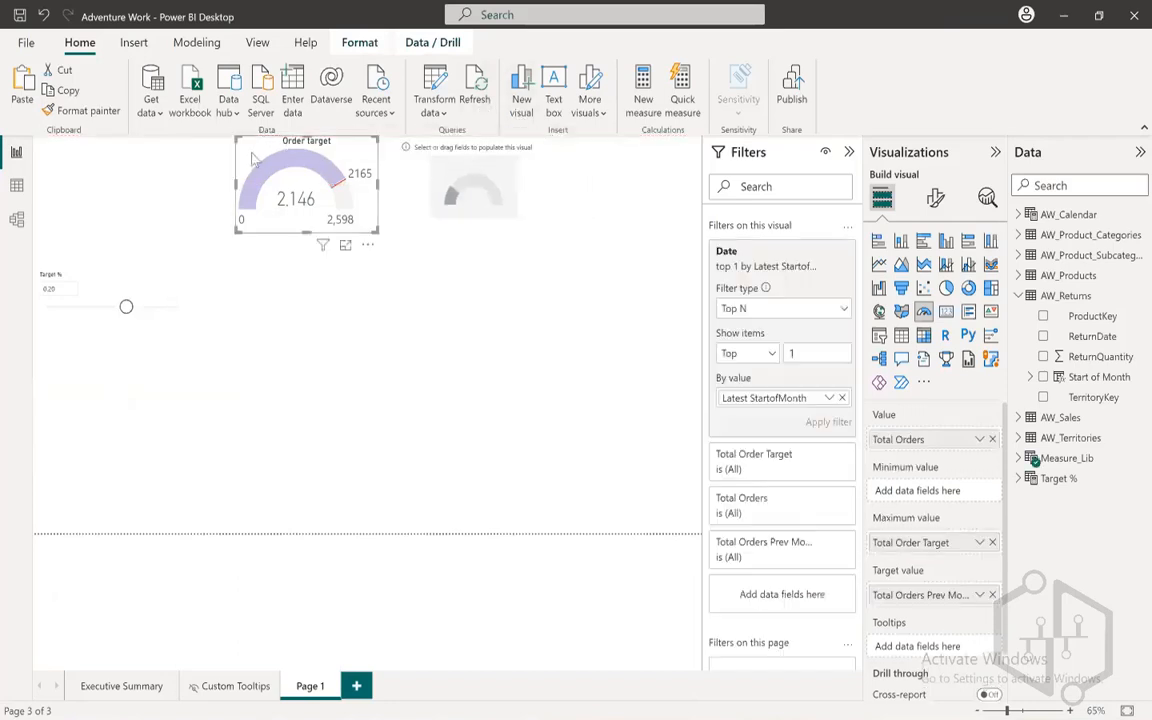
{"action": "left_click", "coordinate": [400, 176]}
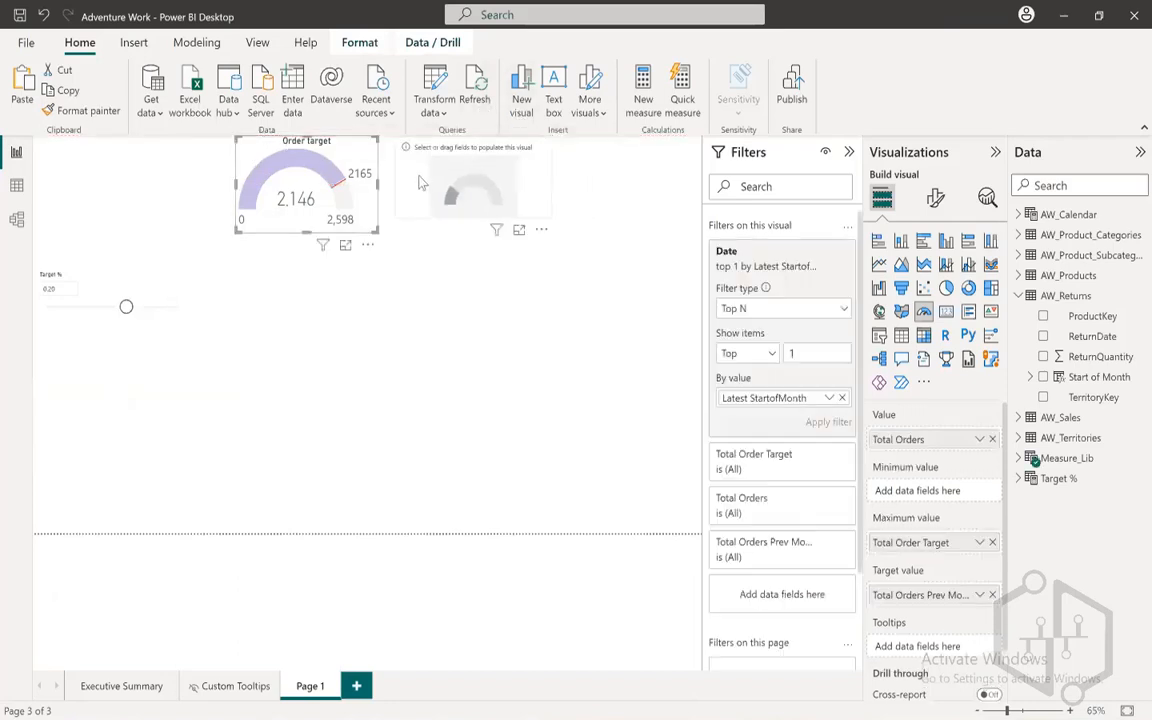
{"action": "left_click", "coordinate": [247, 164]}
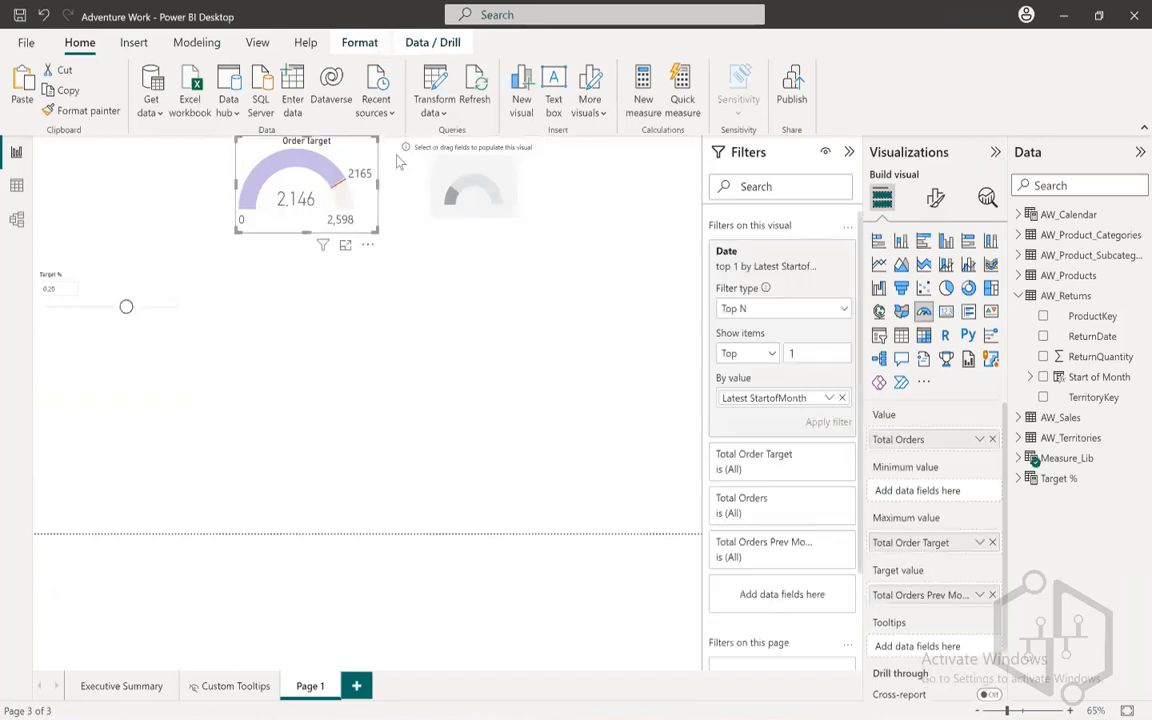
{"action": "left_click", "coordinate": [934, 198]}
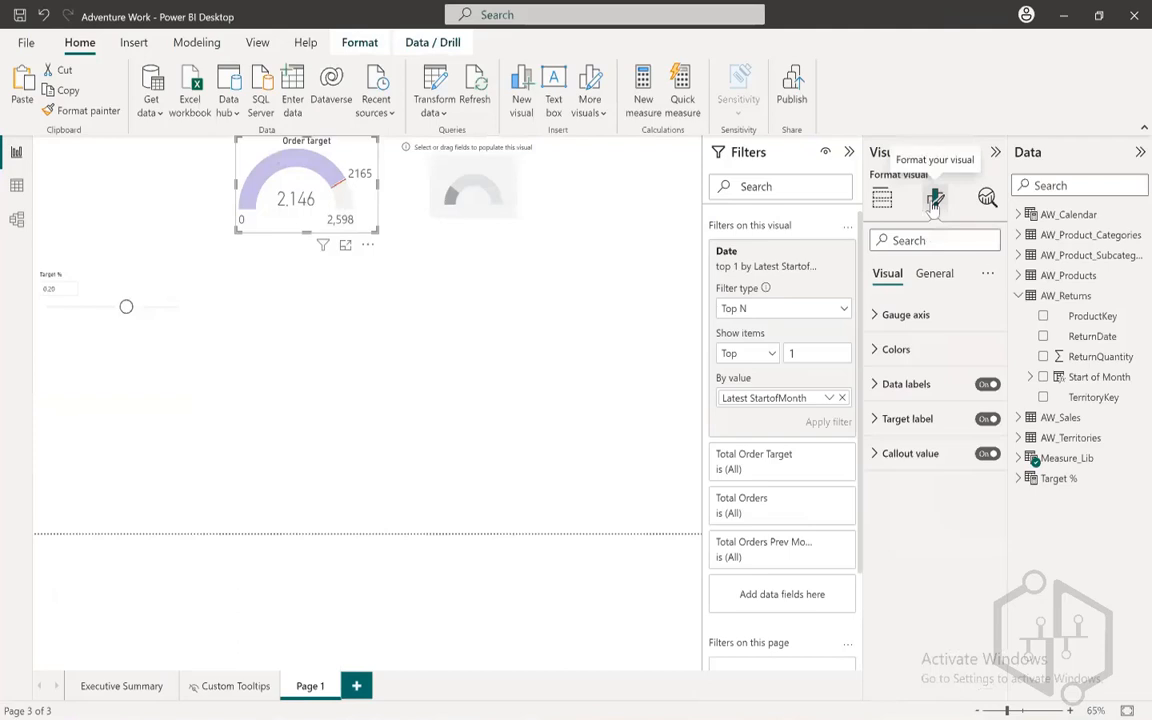
{"action": "left_click", "coordinate": [942, 276]}
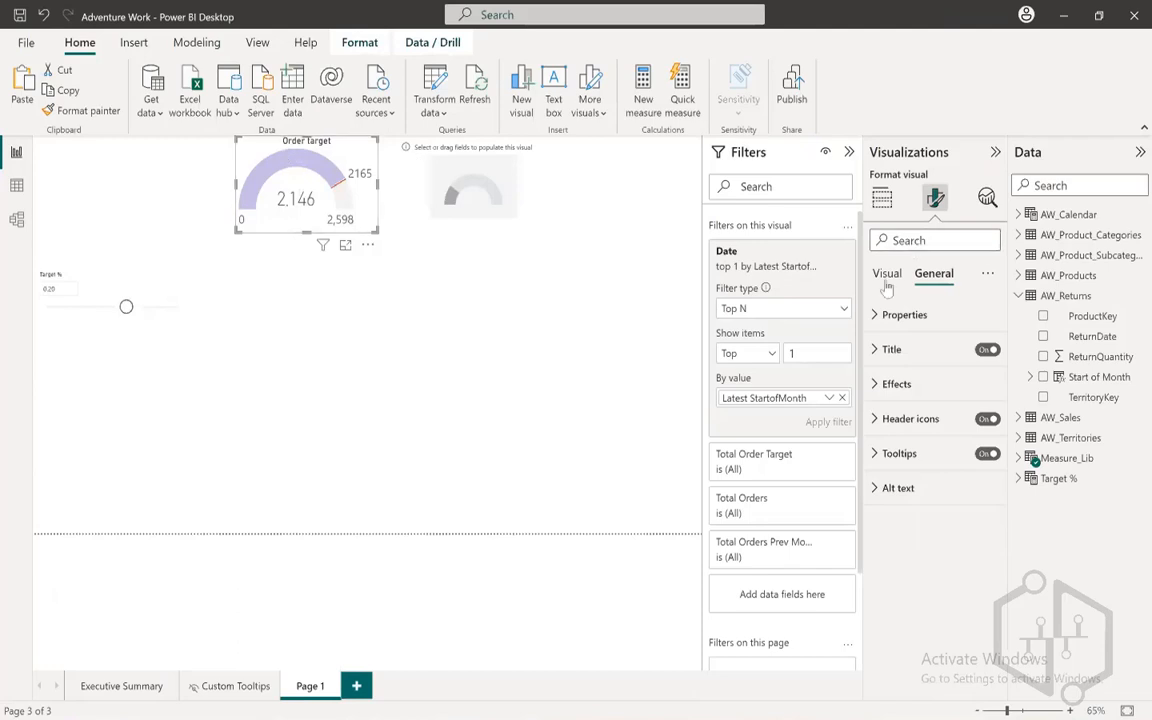
{"action": "left_click", "coordinate": [904, 315]}
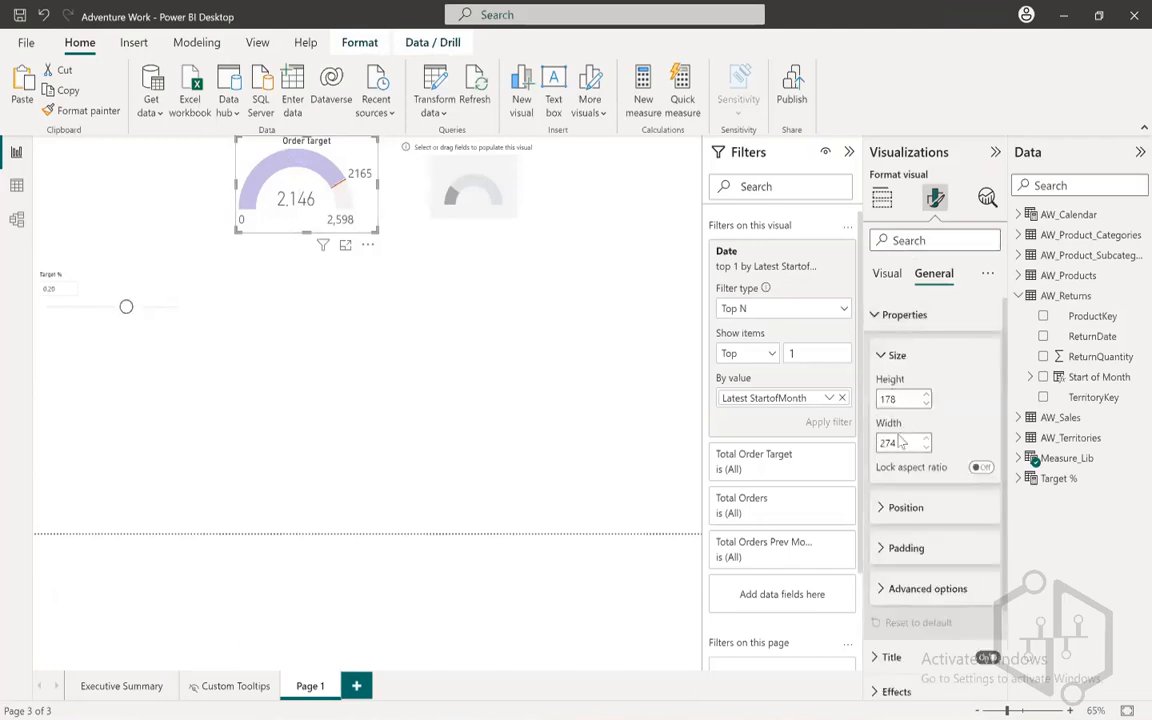
- Enlarge the empty gauge visual beside the Order target gauge
{"action": "left_click", "coordinate": [459, 147]}
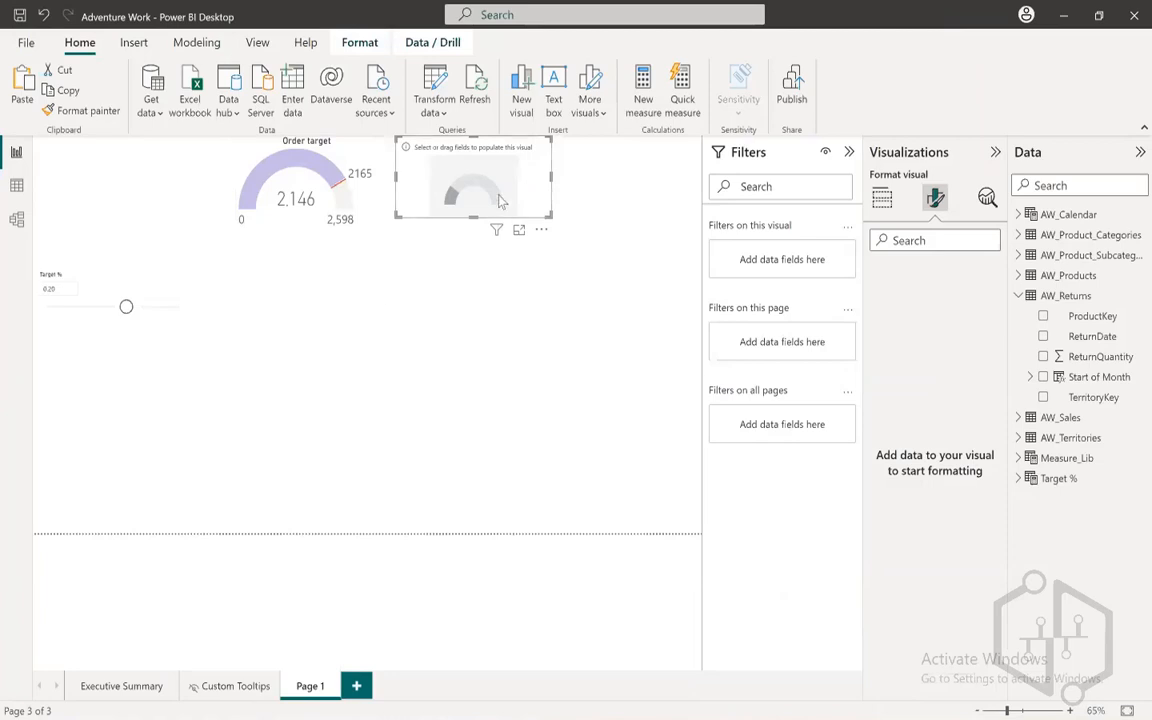
{"action": "left_click_drag", "start_coordinate": [548, 213], "coordinate": [624, 273]}
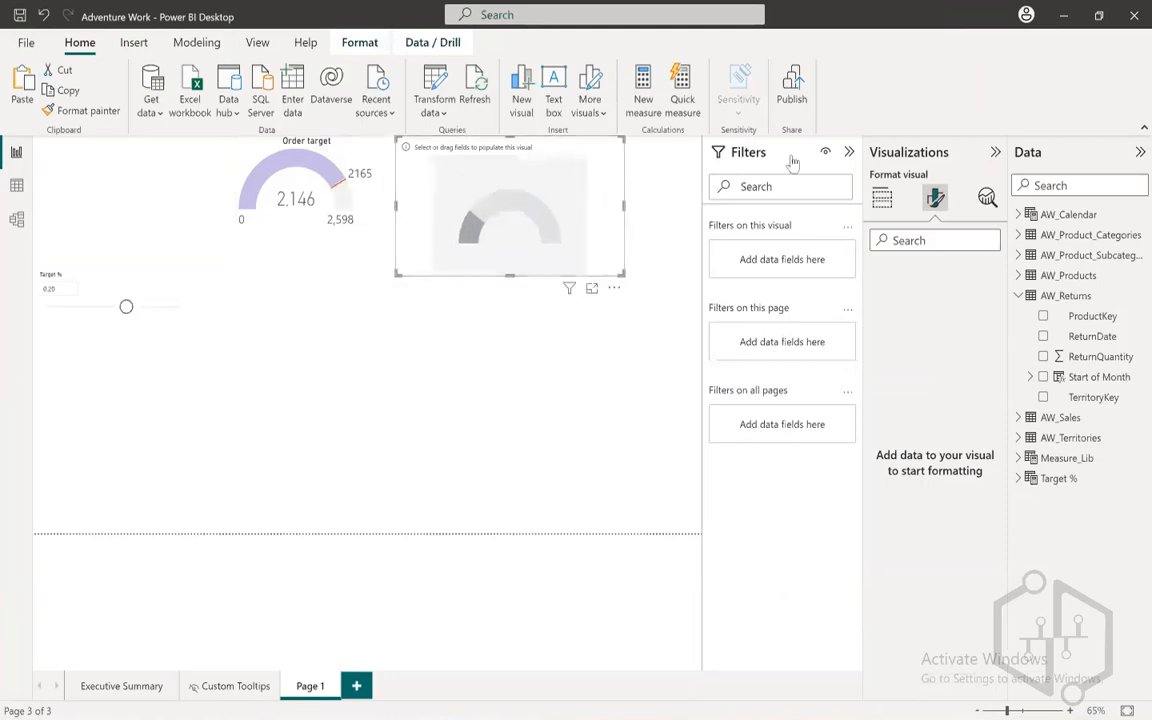
- Assign Total Revenue as the new gauge's value, Total Revenue Prev Month as its target and Total Revised Revenue as its maximum
{"action": "left_click", "coordinate": [882, 199]}
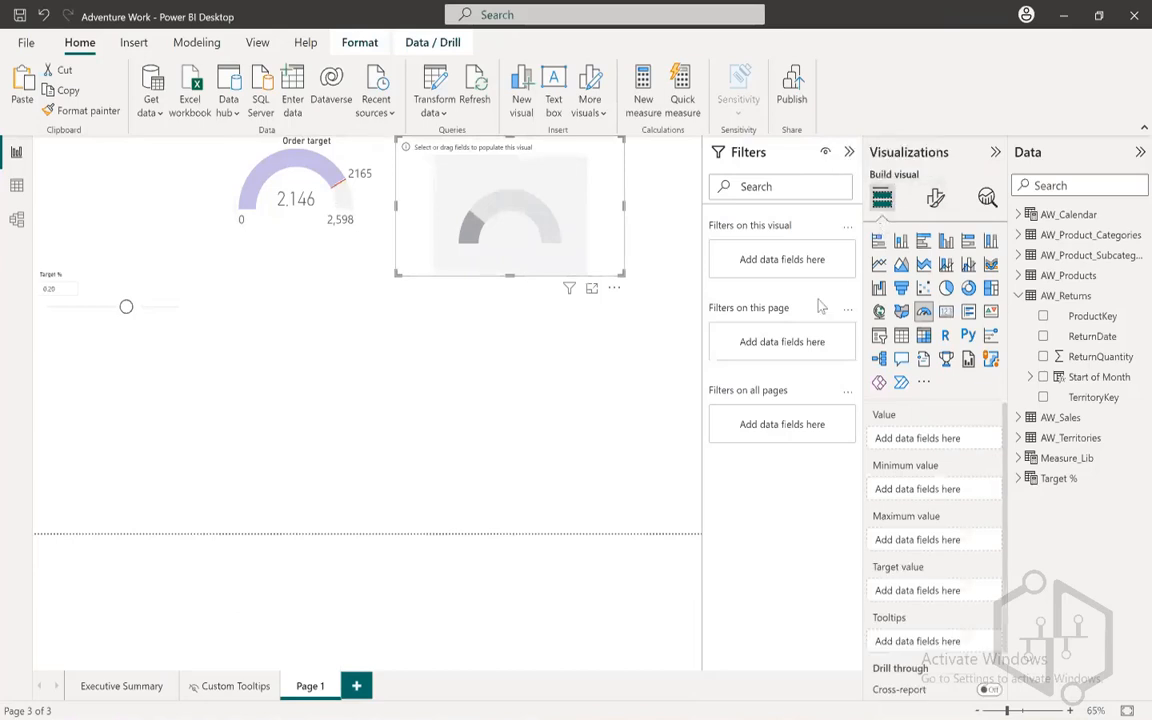
{"action": "left_click", "coordinate": [1018, 295]}
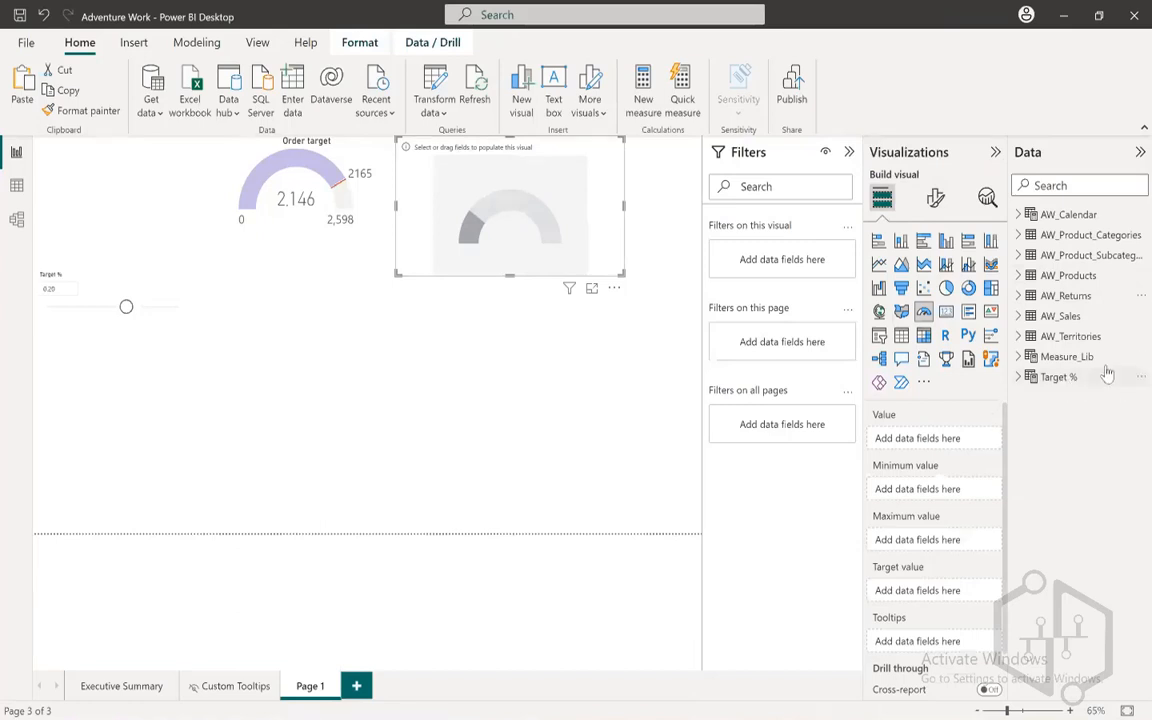
{"action": "left_click", "coordinate": [1020, 357]}
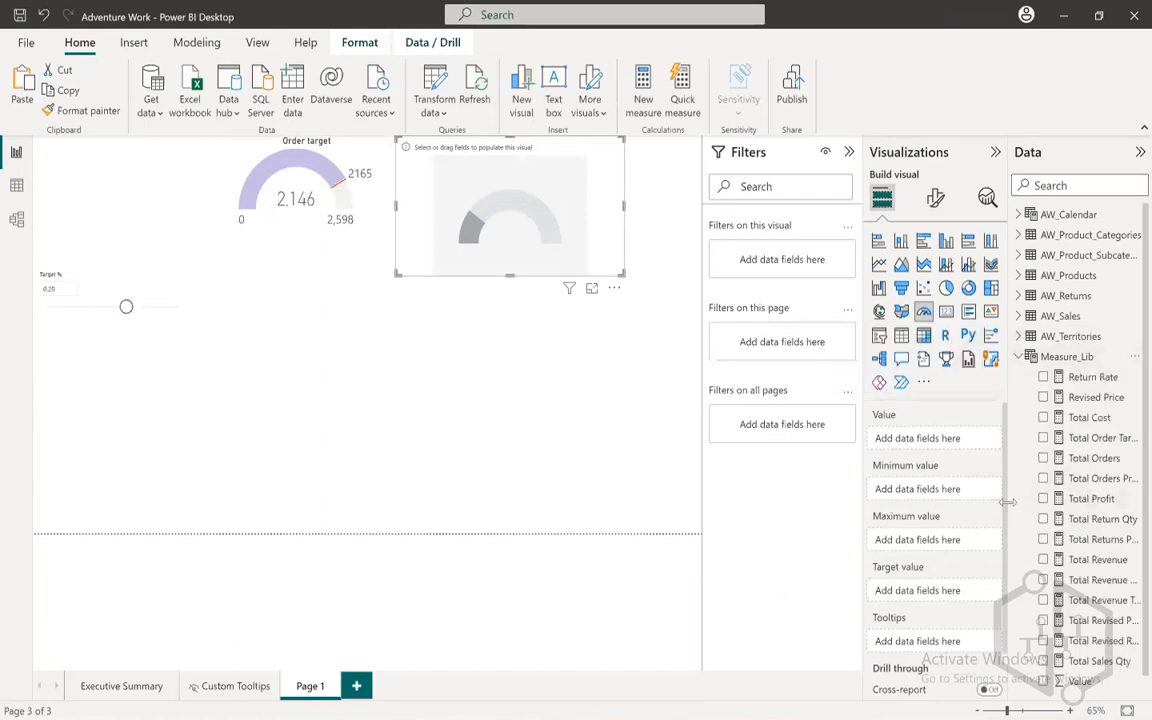
{"action": "left_click_drag", "start_coordinate": [1008, 502], "coordinate": [956, 503]}
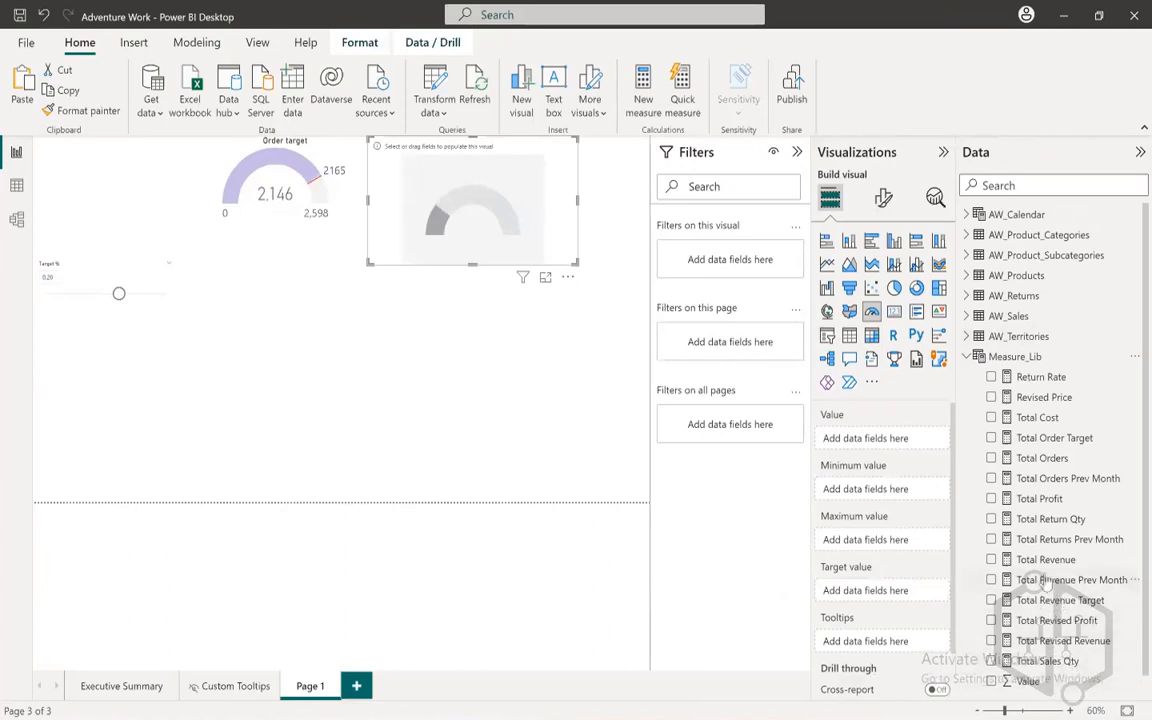
{"action": "left_click_drag", "start_coordinate": [1046, 562], "coordinate": [878, 449]}
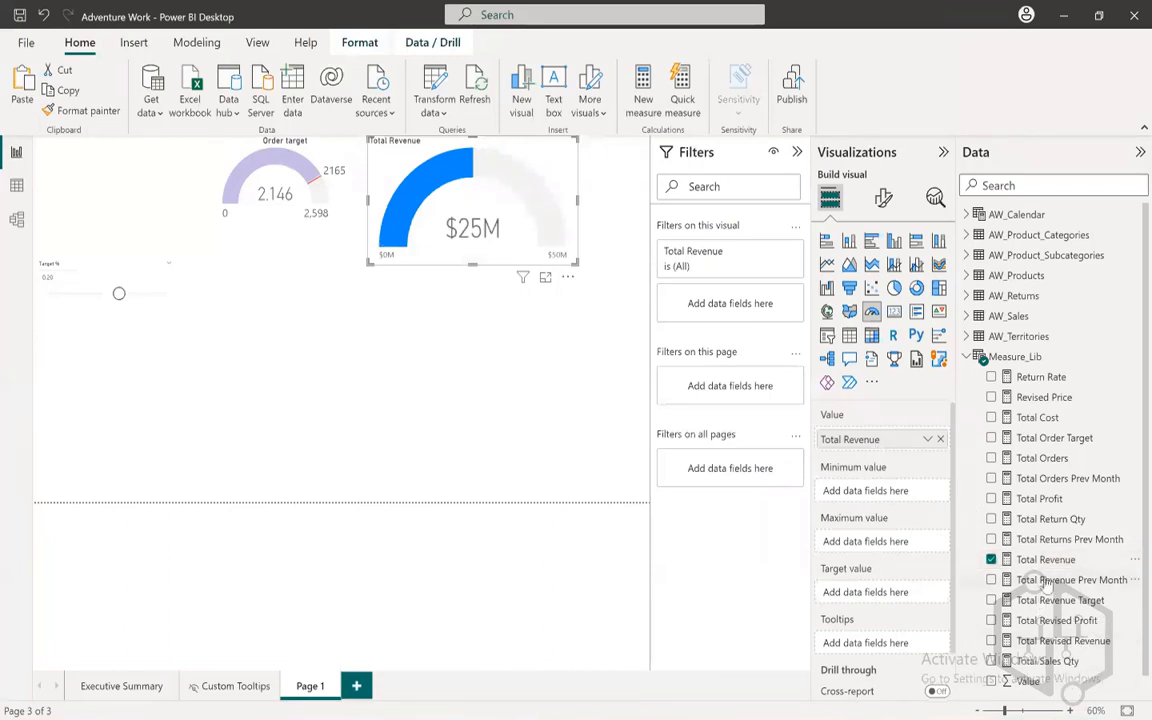
{"action": "mouse_move", "coordinate": [1048, 585]}
{"action": "left_mouse_down"}
{"action": "mouse_move", "coordinate": [980, 581]}
{"action": "mouse_move", "coordinate": [860, 525]}
{"action": "mouse_move", "coordinate": [899, 528]}
{"action": "mouse_move", "coordinate": [884, 598]}
{"action": "left_mouse_up"}
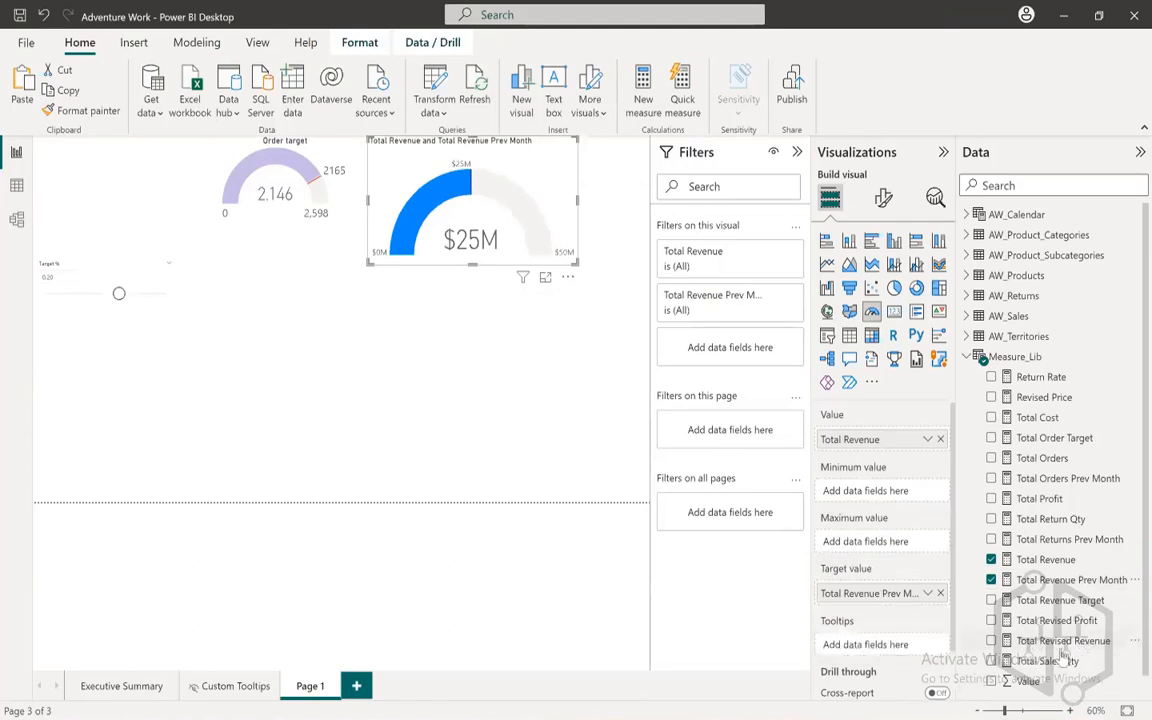
{"action": "left_click_drag", "start_coordinate": [1058, 650], "coordinate": [873, 545]}
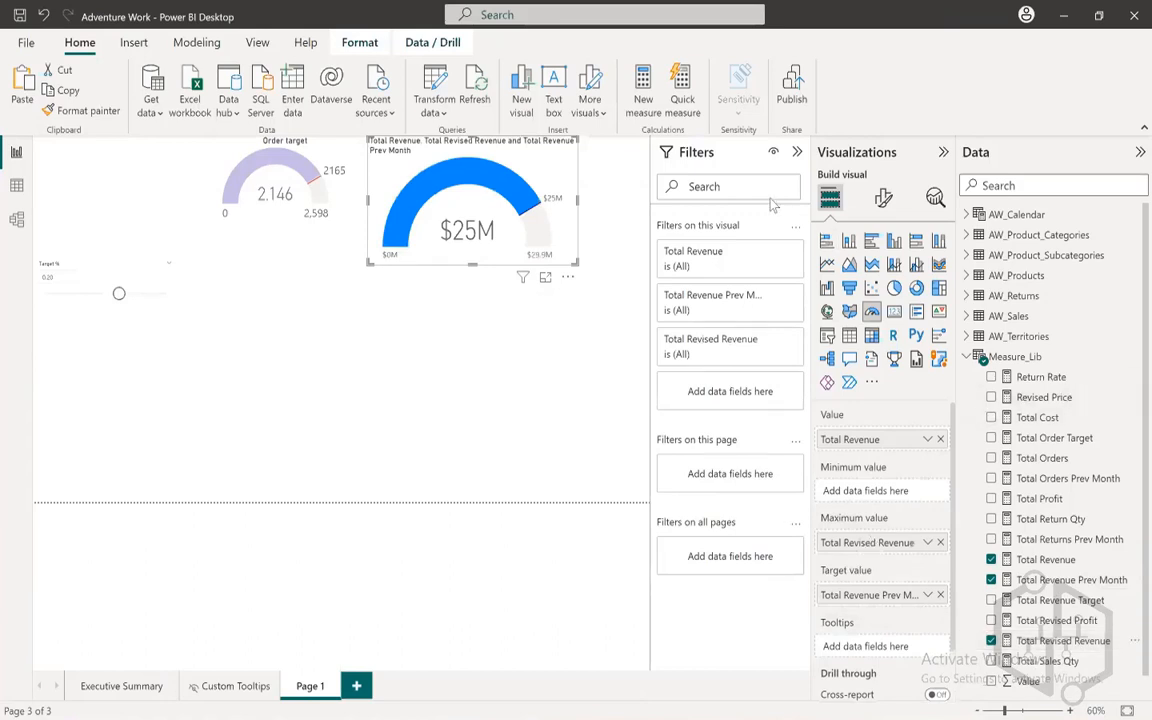
- Expand the AW_Calendar table to show its date fields
{"action": "left_click", "coordinate": [773, 253]}
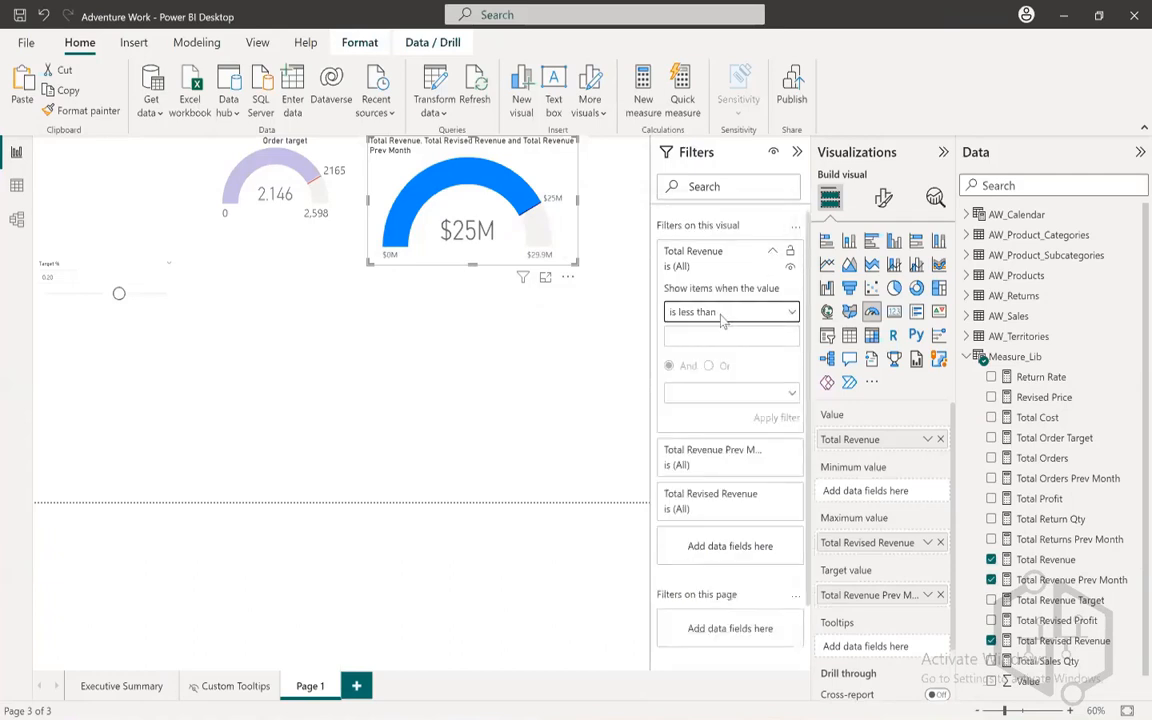
{"action": "left_click", "coordinate": [776, 250]}
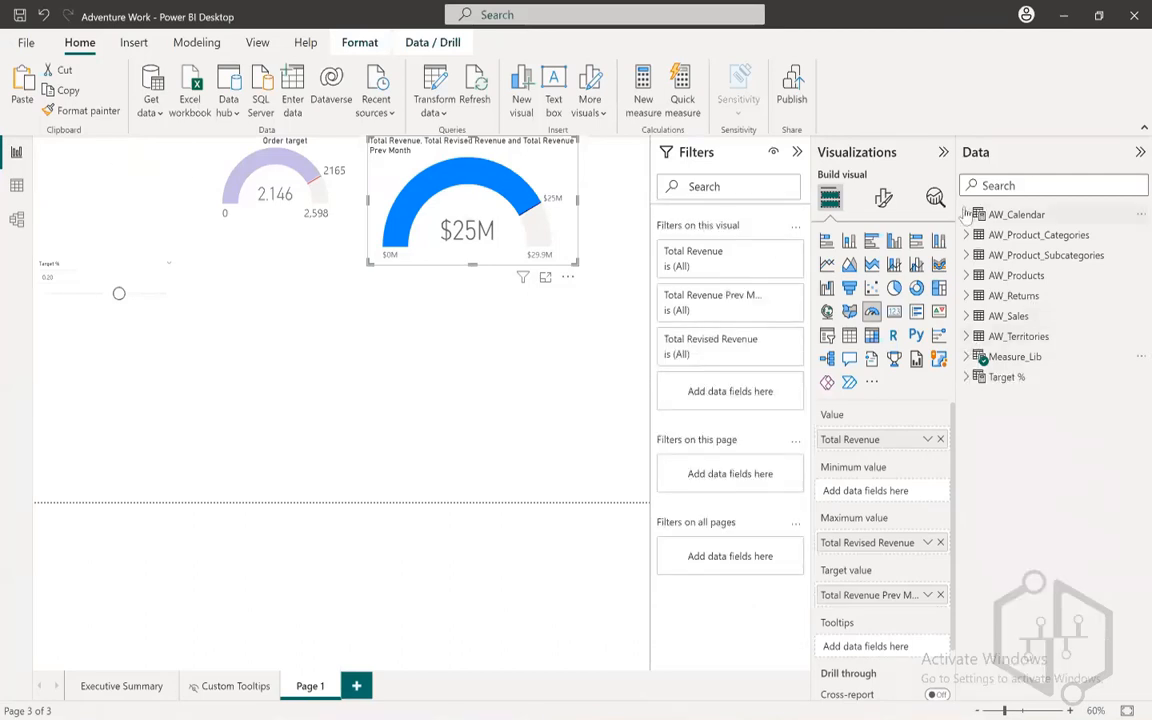
{"action": "left_click", "coordinate": [981, 216]}
{"action": "left_click", "coordinate": [966, 214]}
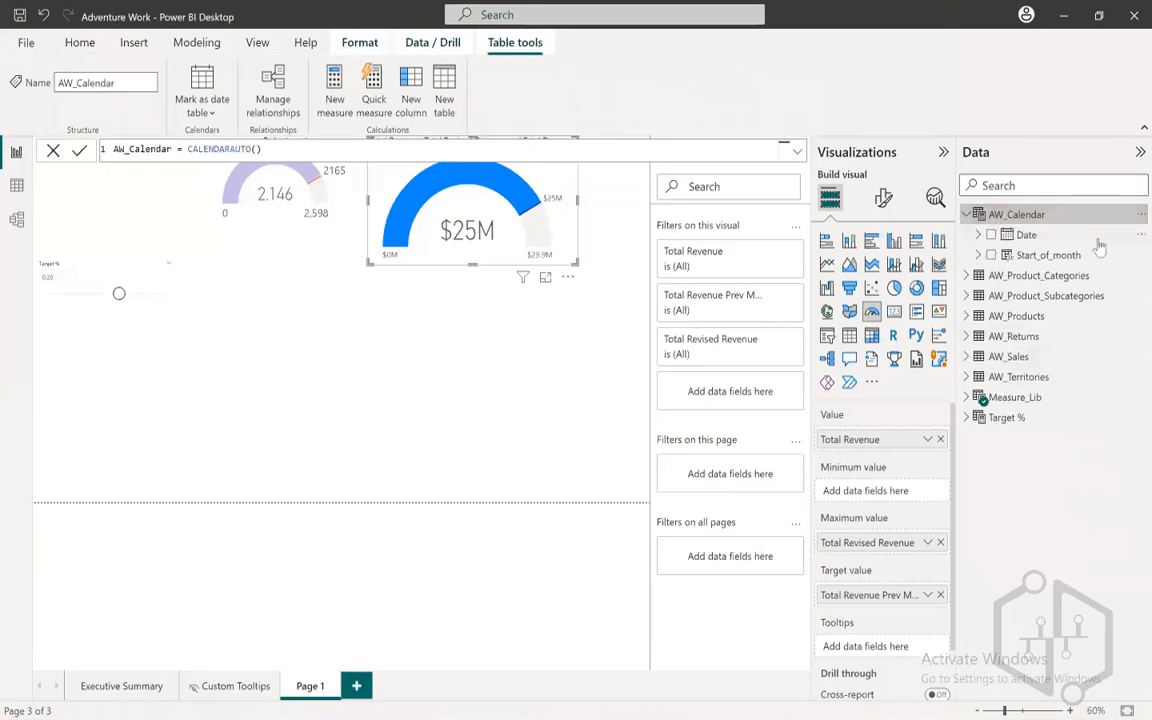
{"action": "left_click_drag", "start_coordinate": [1040, 255], "coordinate": [635, 230]}
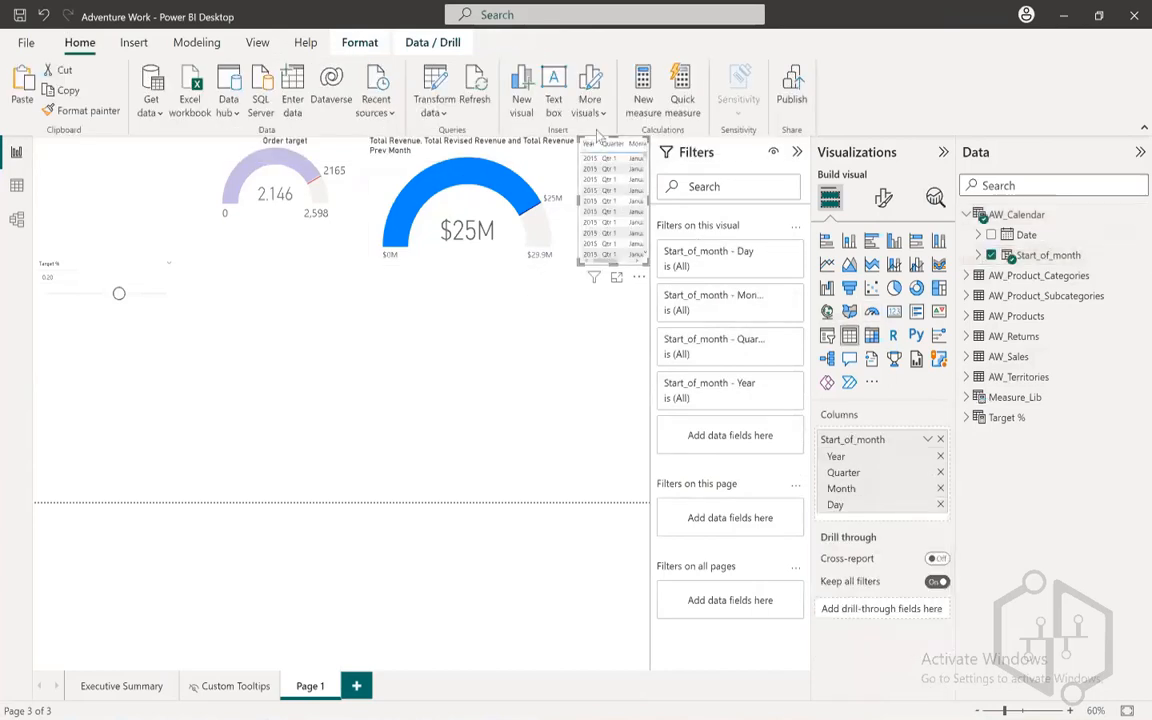
{"action": "left_click", "coordinate": [639, 277]}
{"action": "left_click", "coordinate": [684, 339]}
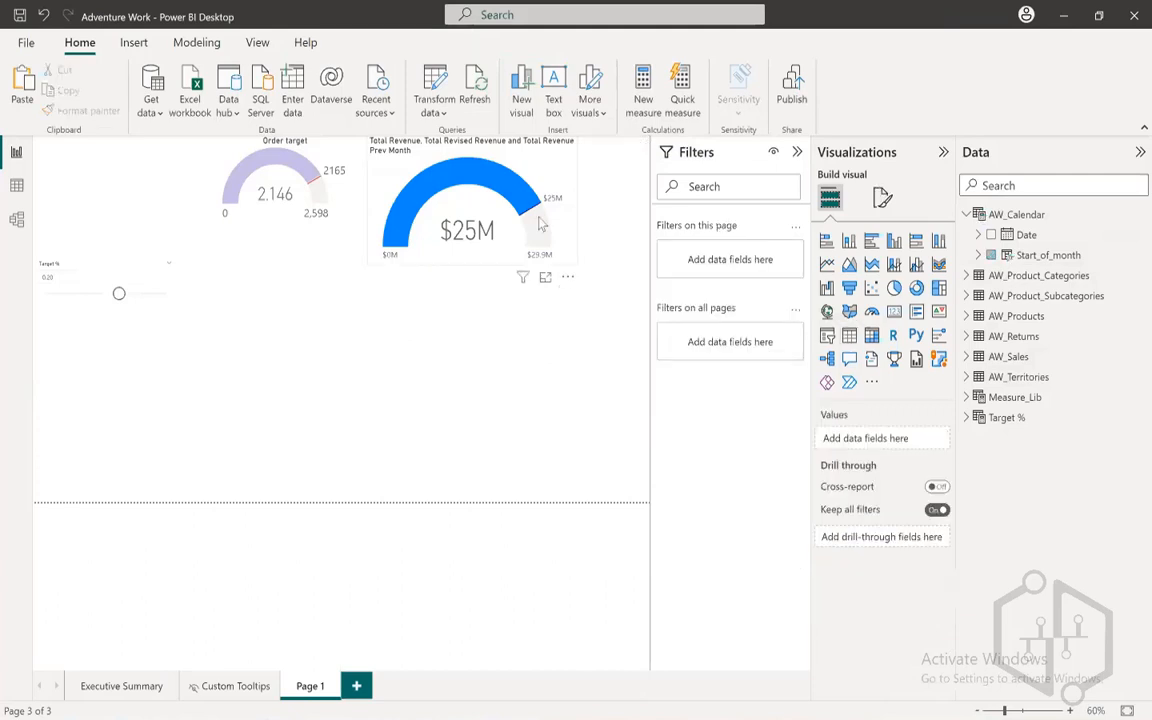
- Add Start_of_month from AW_Calendar as a visual-level filter on the revenue gauge and set its filter type to Top N
{"action": "left_click", "coordinate": [519, 158]}
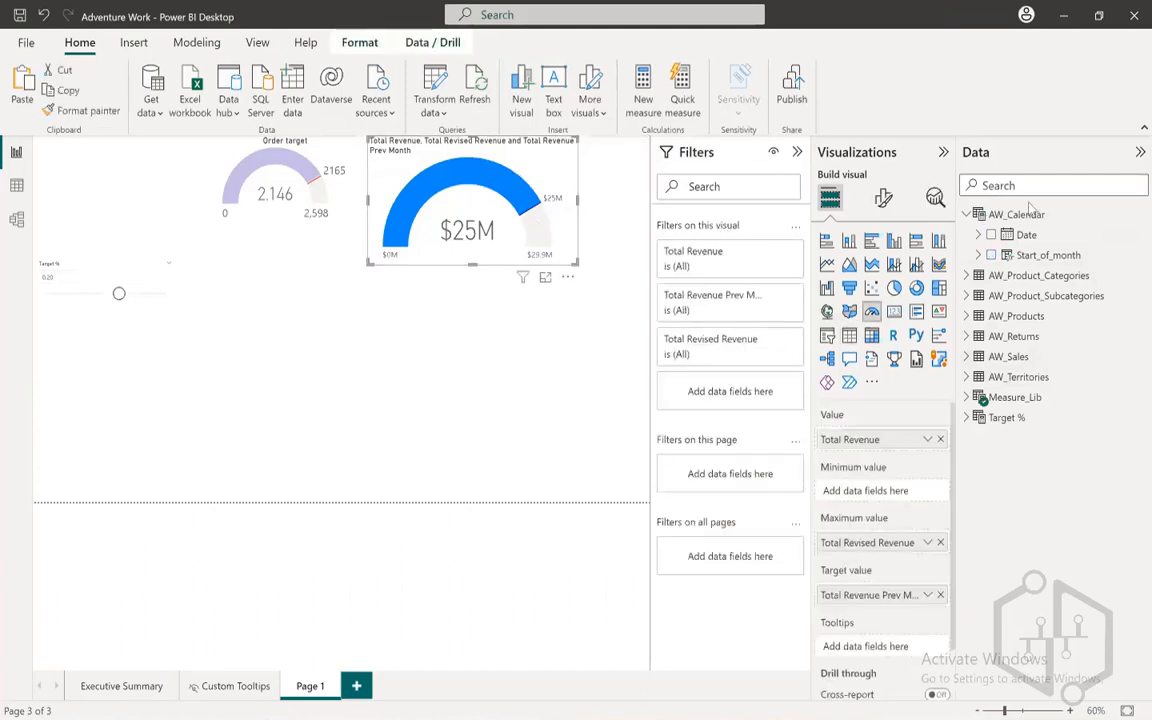
{"action": "left_click_drag", "start_coordinate": [1038, 258], "coordinate": [716, 285]}
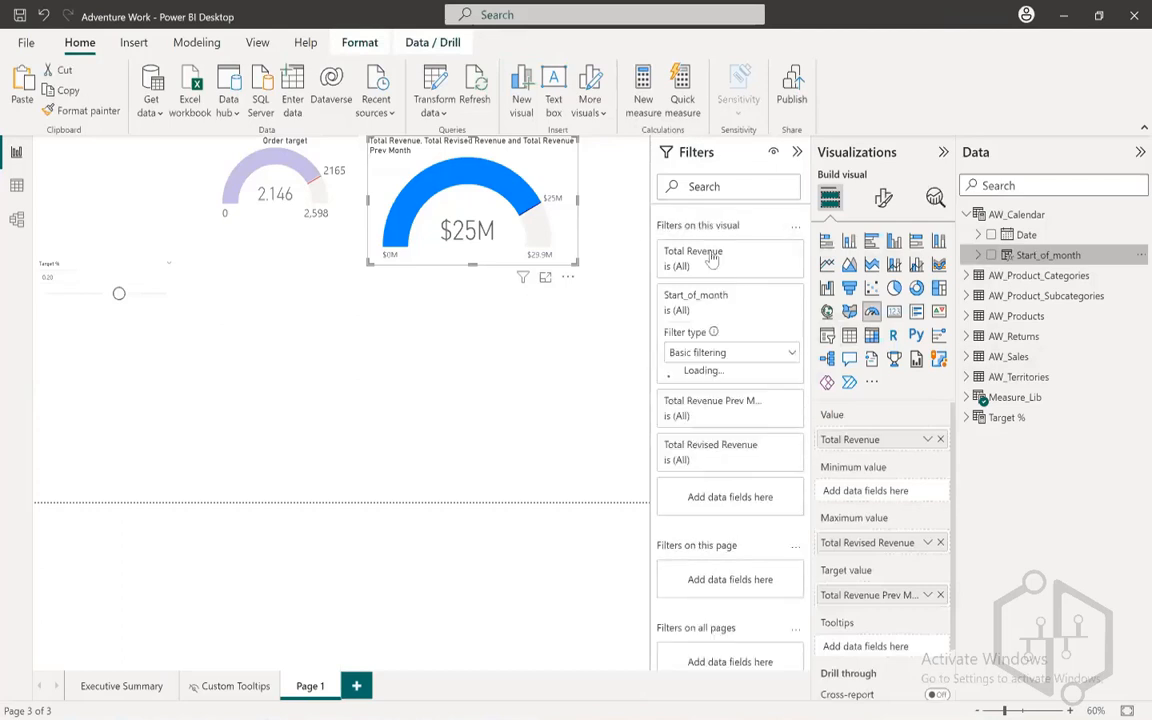
{"action": "left_click", "coordinate": [724, 353]}
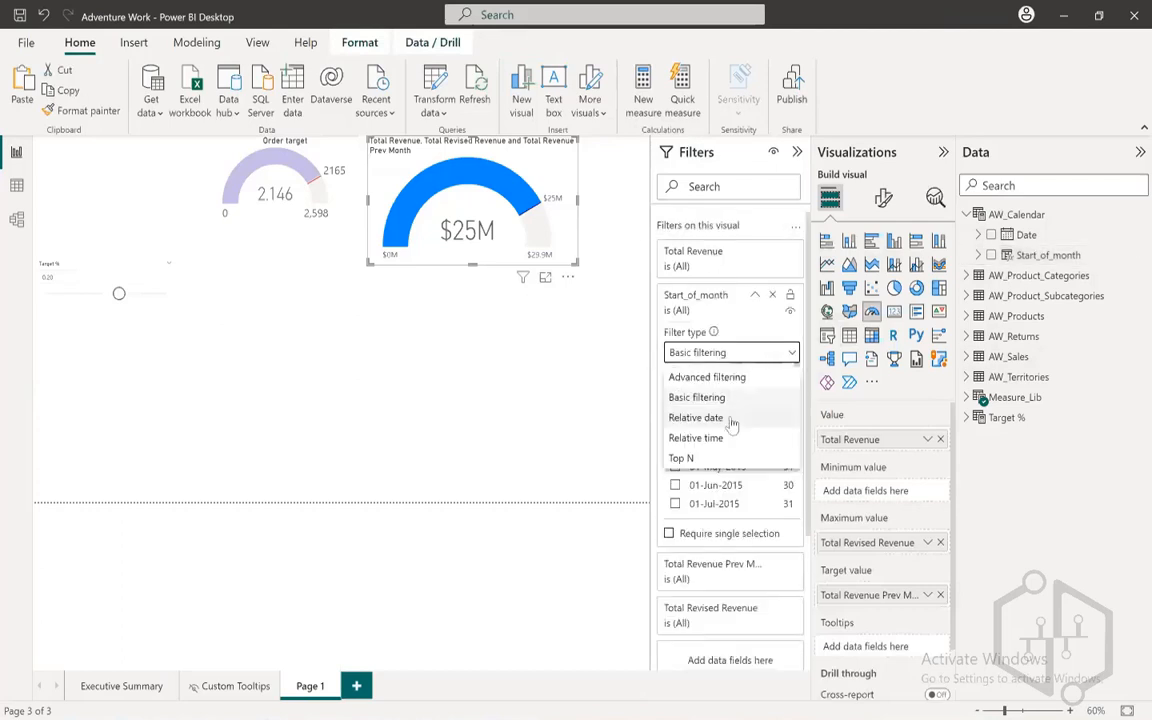
{"action": "left_click", "coordinate": [683, 455]}
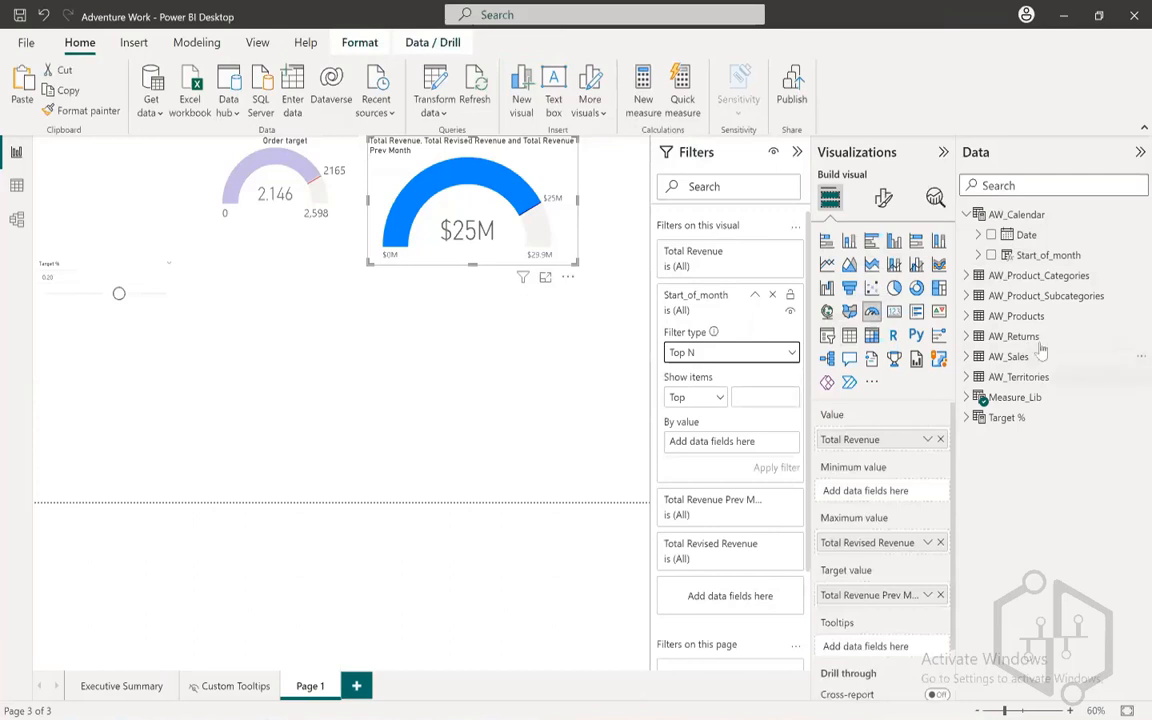
- Limit the revenue gauge's Start_of_month filter to the top 1 item by the latest StartofMonth from AW_Sales and apply it
{"action": "left_click", "coordinate": [966, 356]}
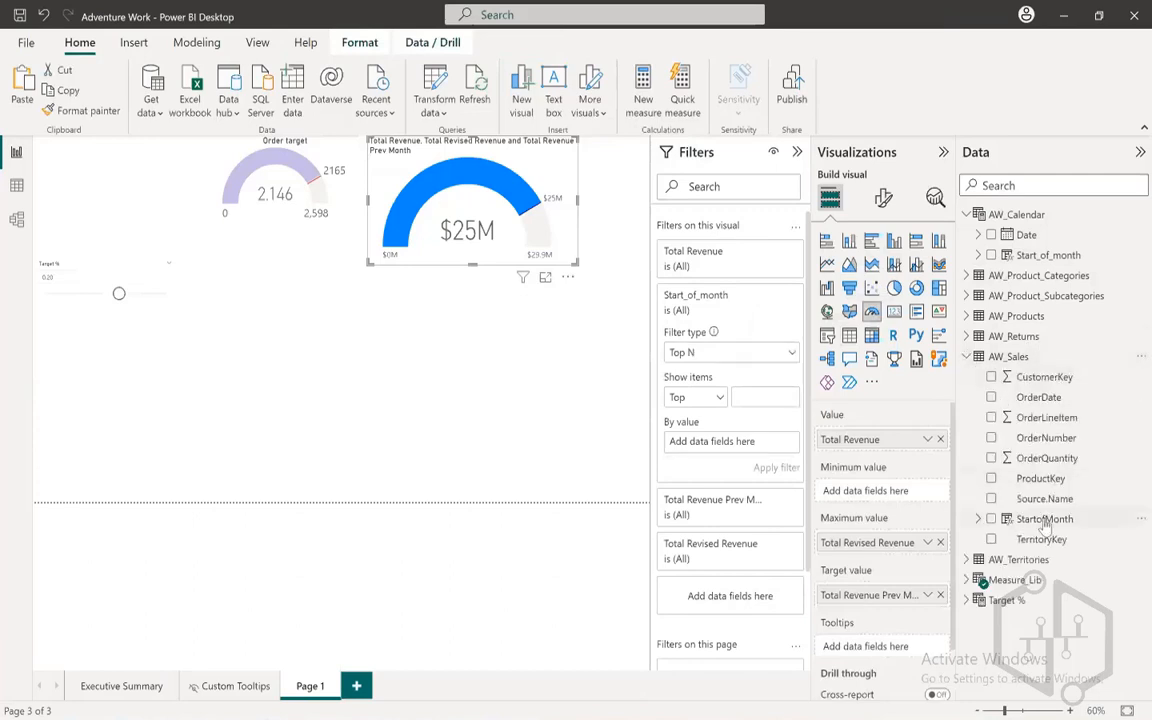
{"action": "left_click_drag", "start_coordinate": [1044, 518], "coordinate": [715, 441]}
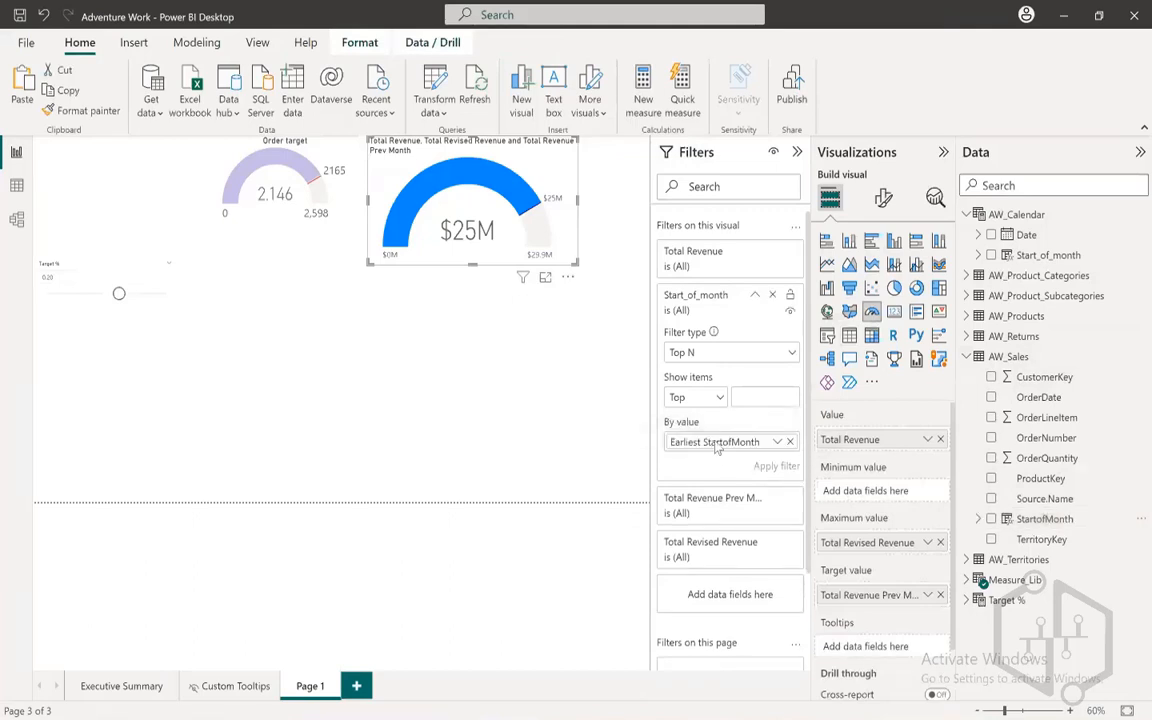
{"action": "left_click", "coordinate": [777, 441]}
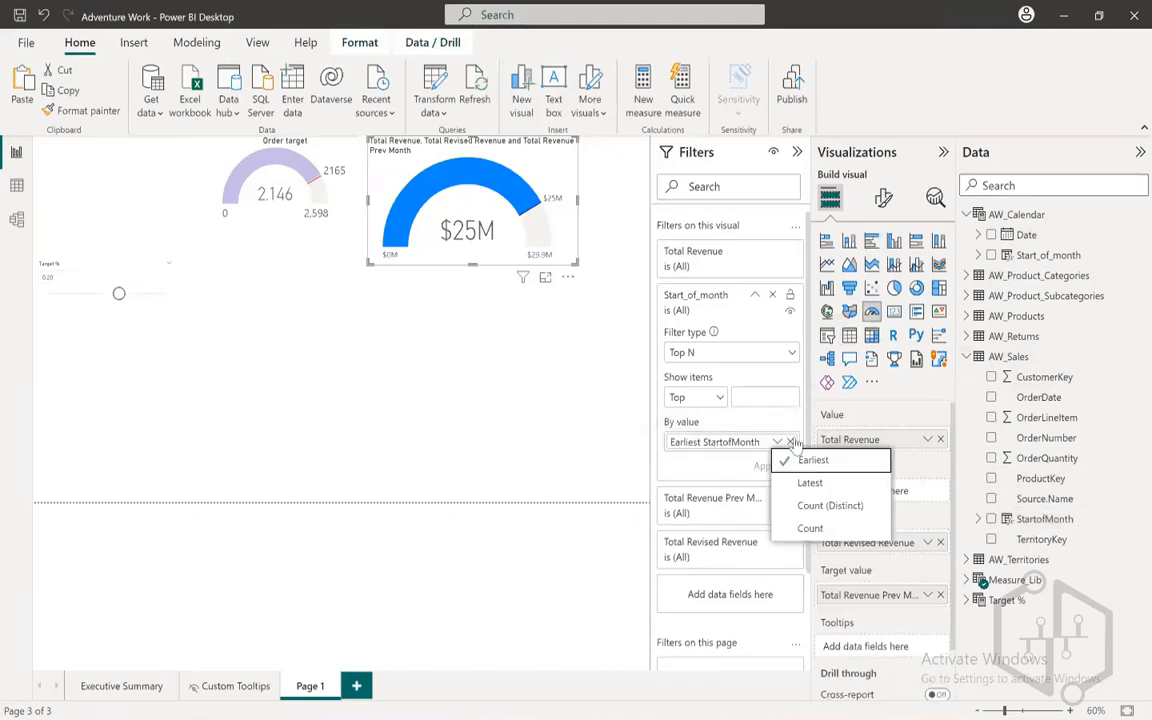
{"action": "left_click", "coordinate": [821, 483]}
{"action": "left_click", "coordinate": [752, 397]}
{"action": "type", "text": "1"}
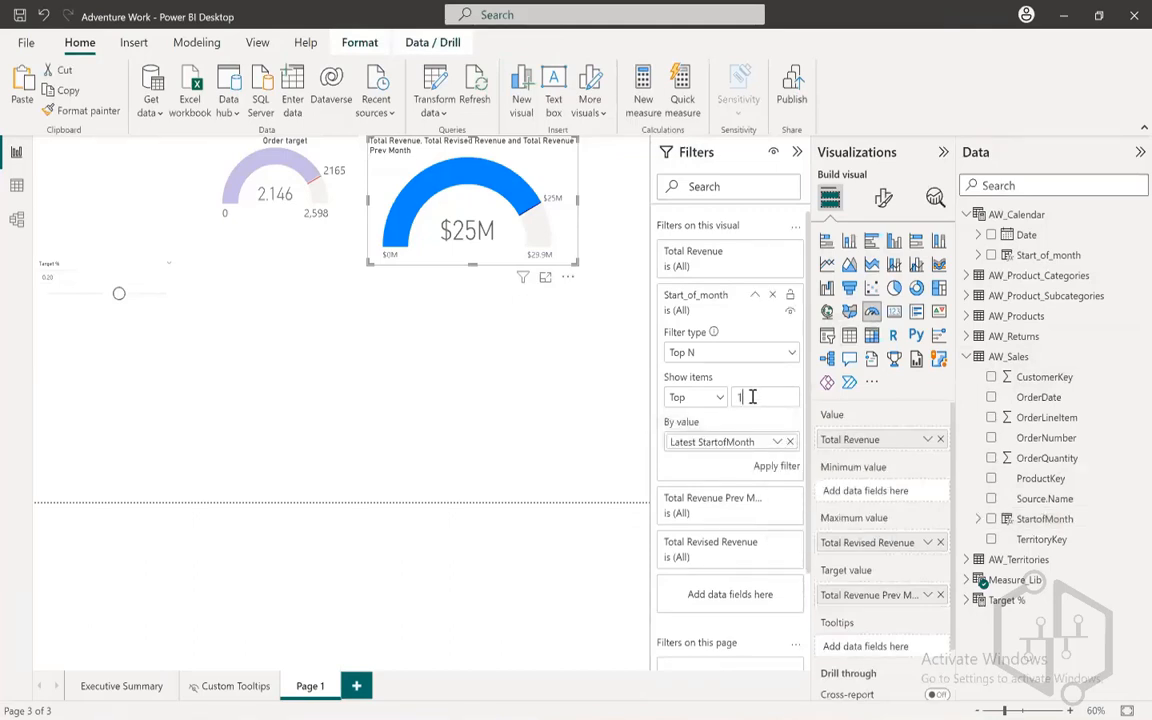
{"action": "left_click", "coordinate": [780, 467]}
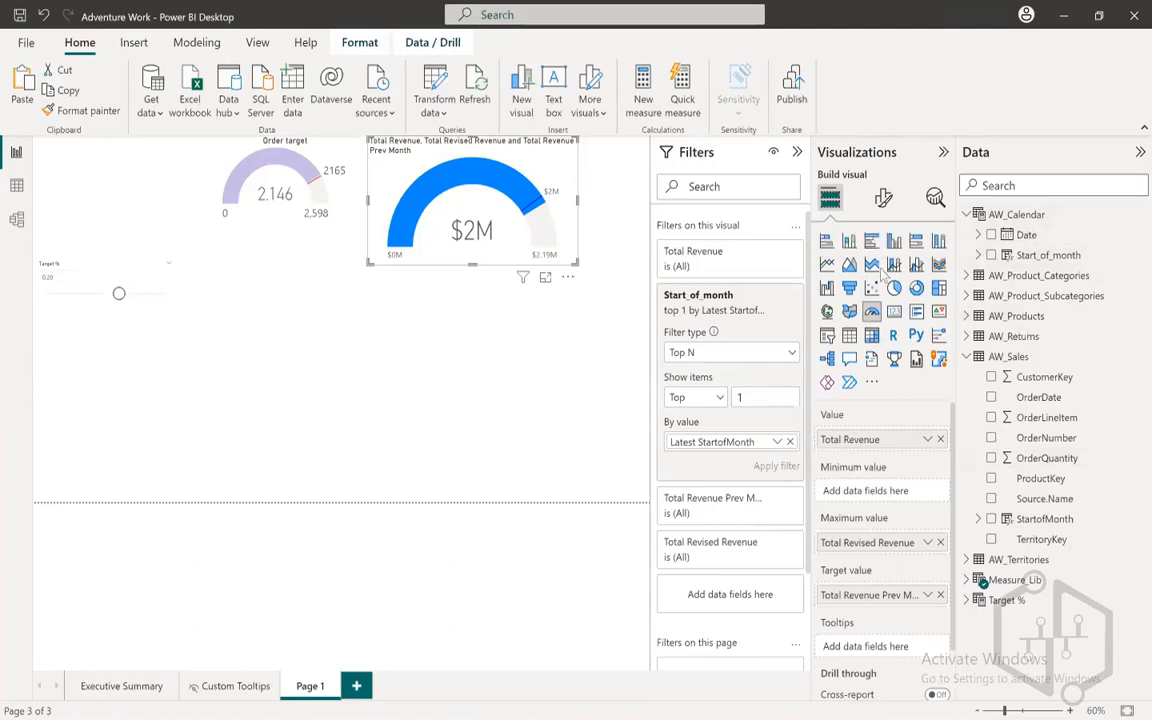
- Copy the formatting of the Order target gauge onto the revenue gauge
{"action": "left_click", "coordinate": [883, 198]}
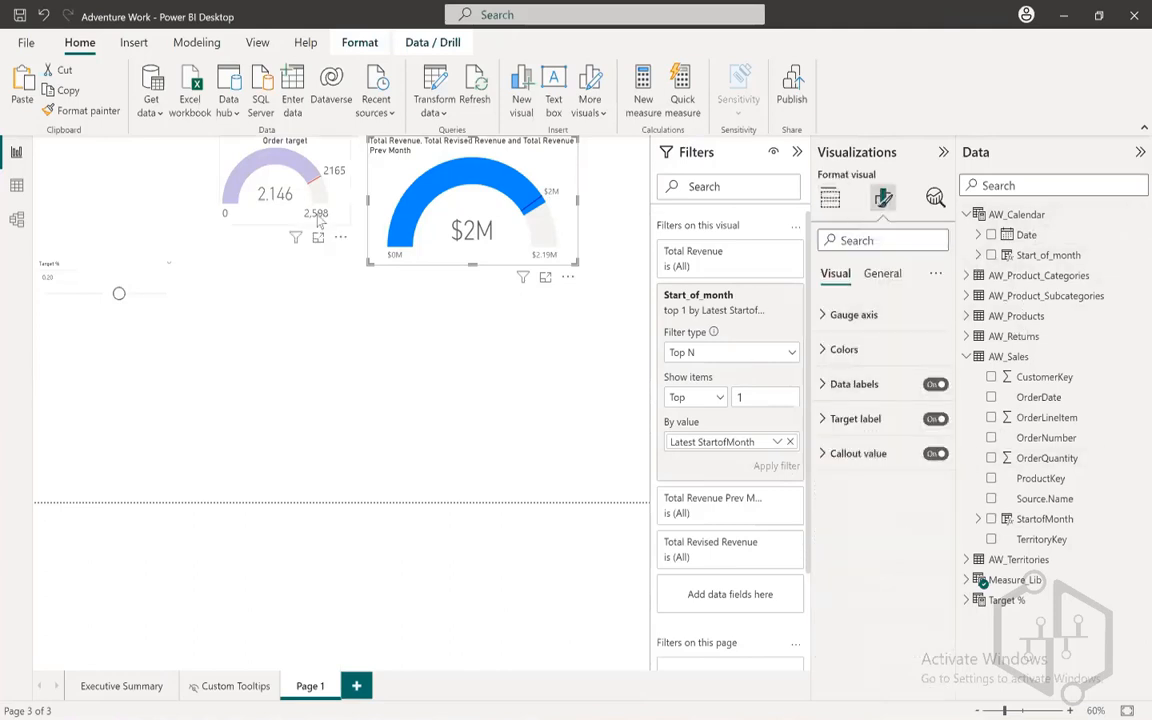
{"action": "left_click", "coordinate": [272, 223]}
{"action": "left_click", "coordinate": [84, 110]}
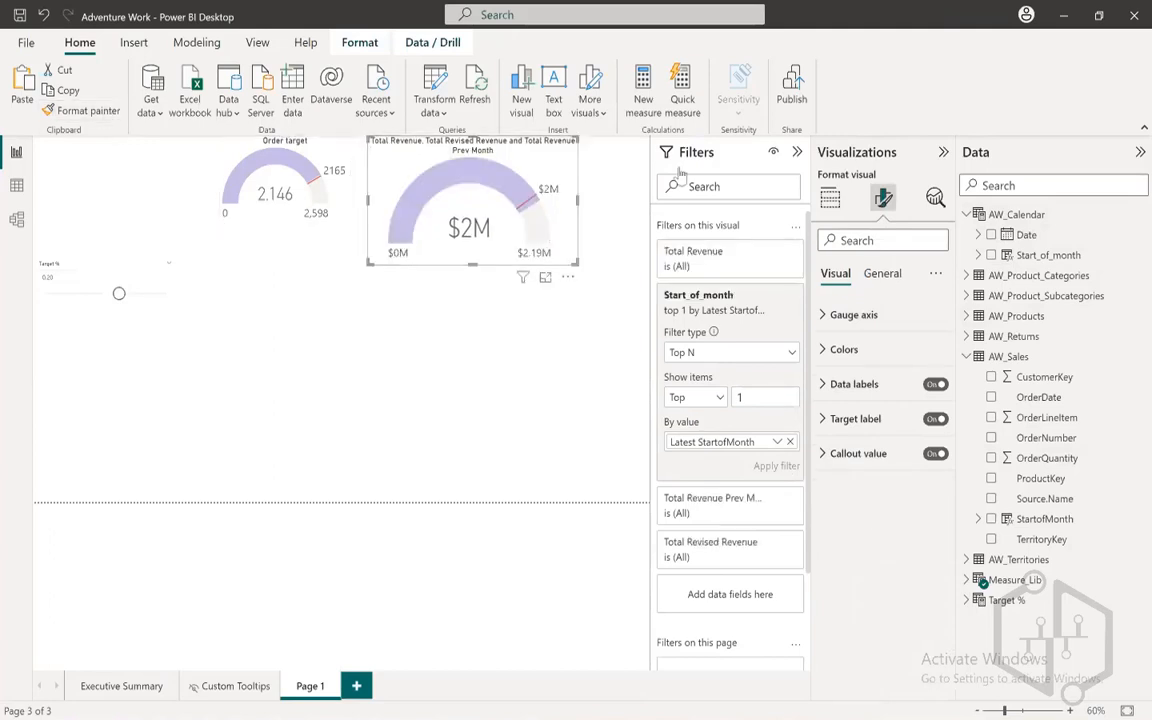
- Change the revenue gauge's fill color to a light blue theme color
{"action": "left_click", "coordinate": [841, 350]}
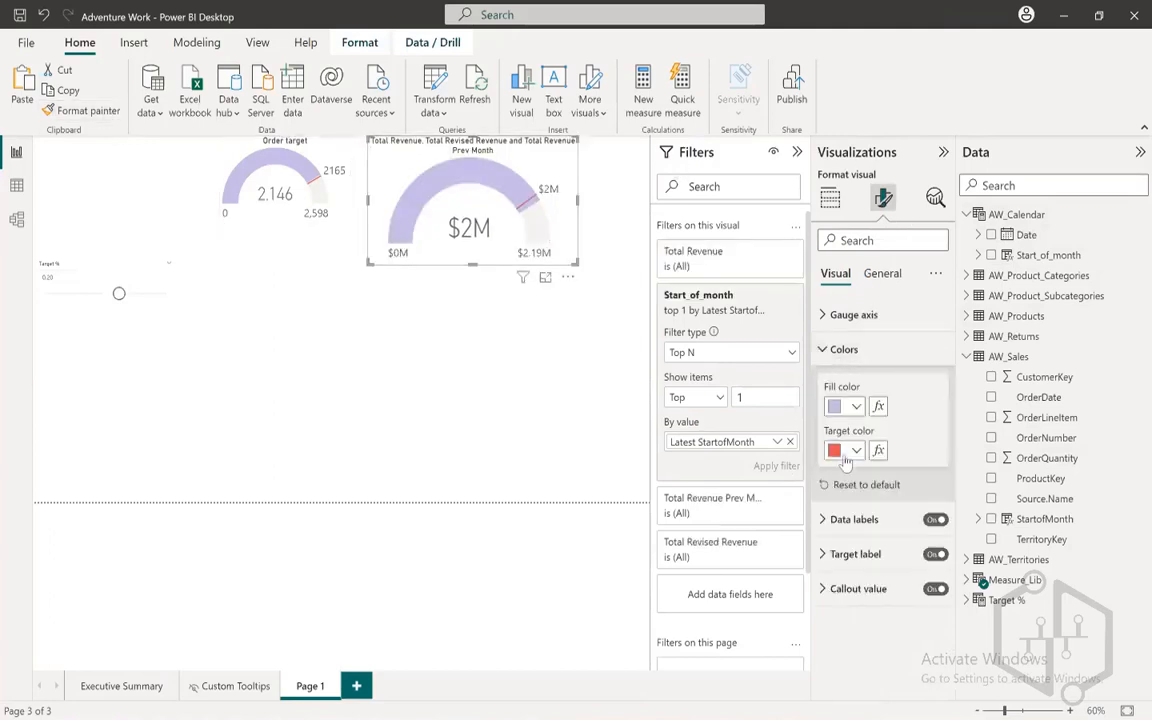
{"action": "left_click", "coordinate": [846, 406]}
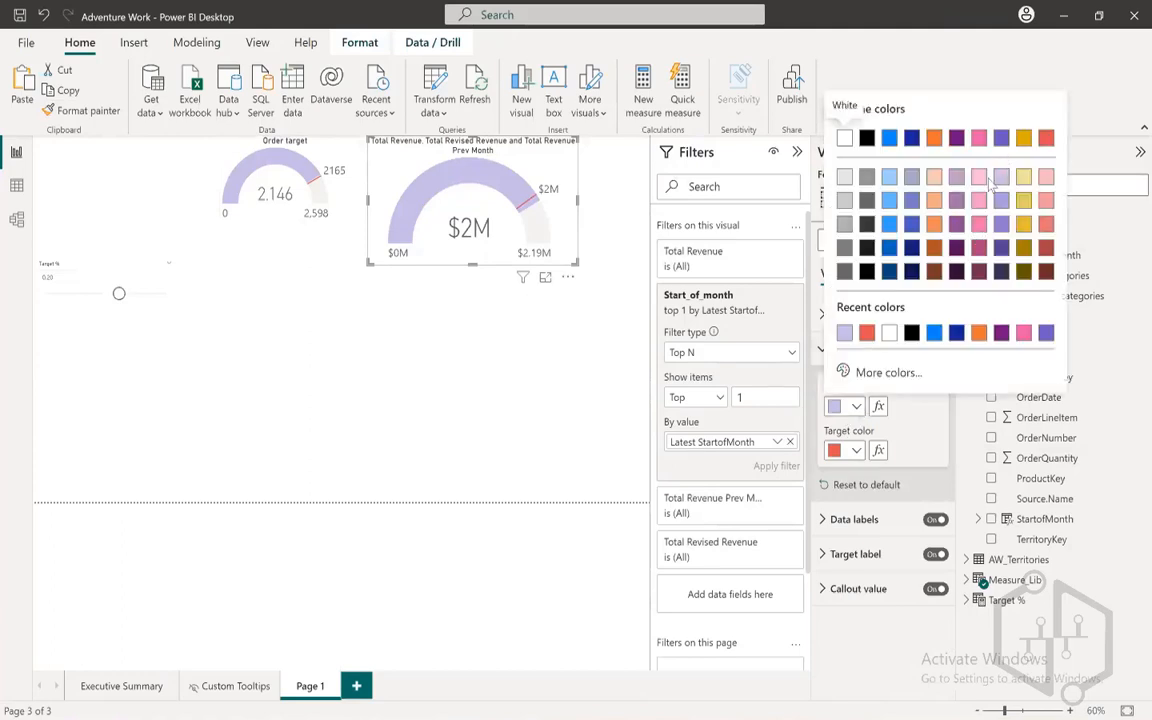
{"action": "left_click", "coordinate": [826, 166]}
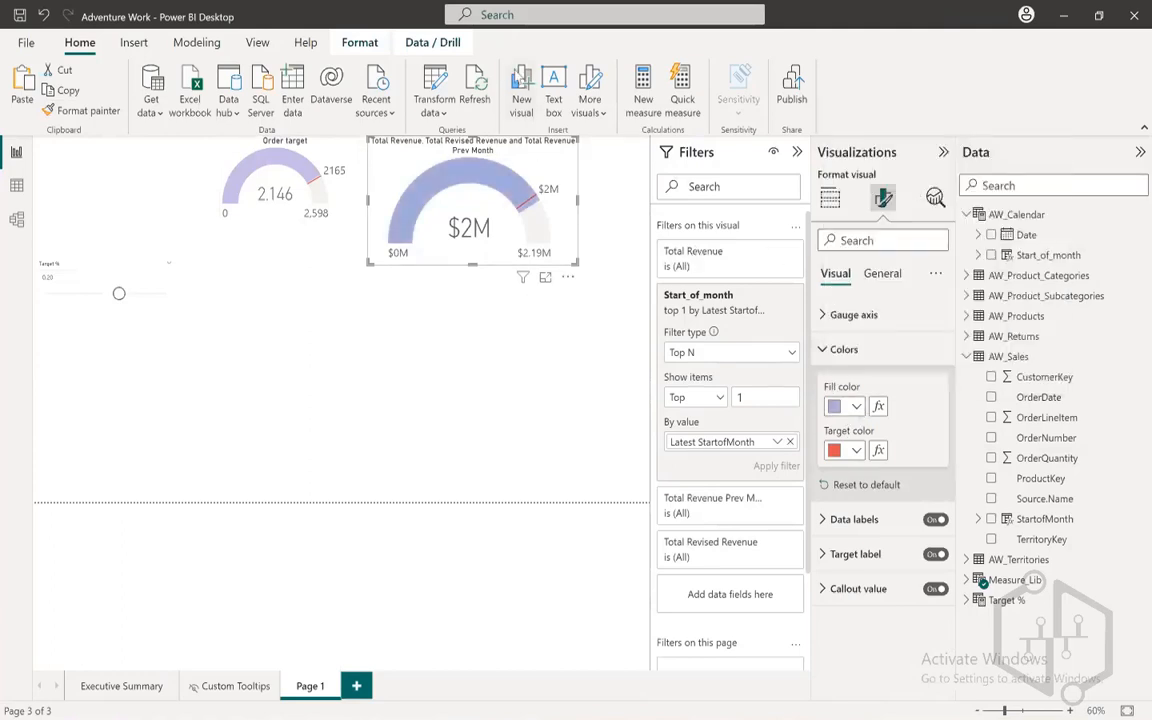
{"action": "left_click", "coordinate": [820, 350]}
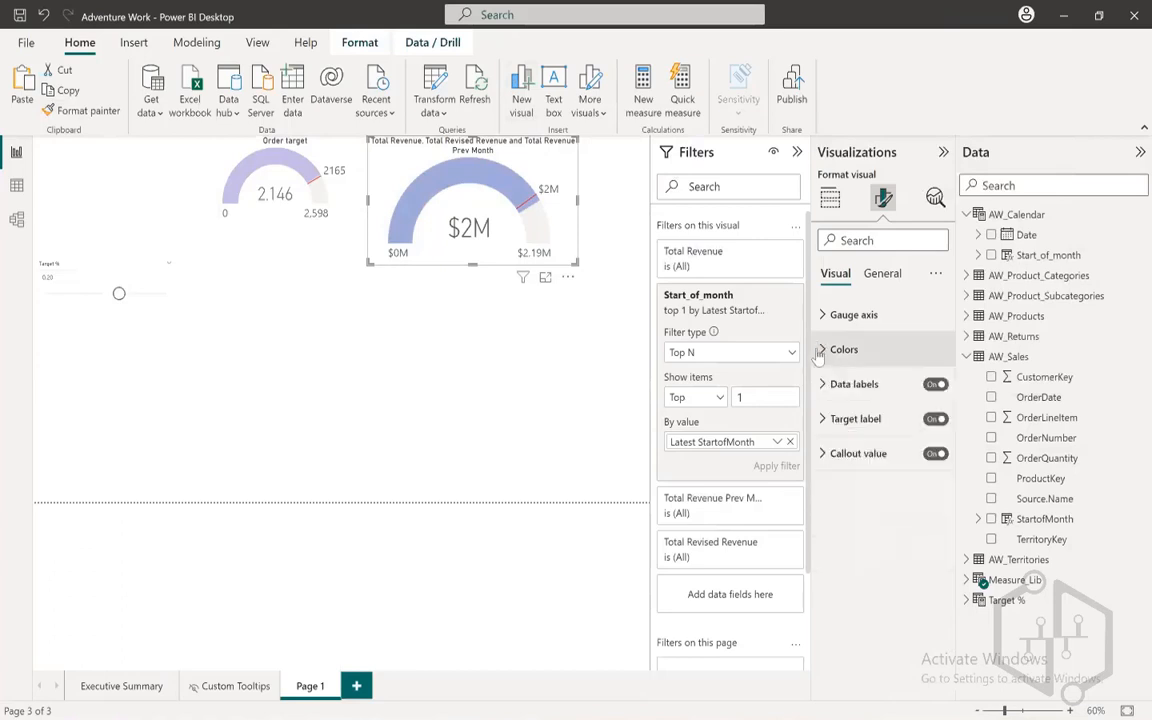
- Set the revenue gauge's height to 178 to match the Order target gauge
{"action": "left_click", "coordinate": [282, 133]}
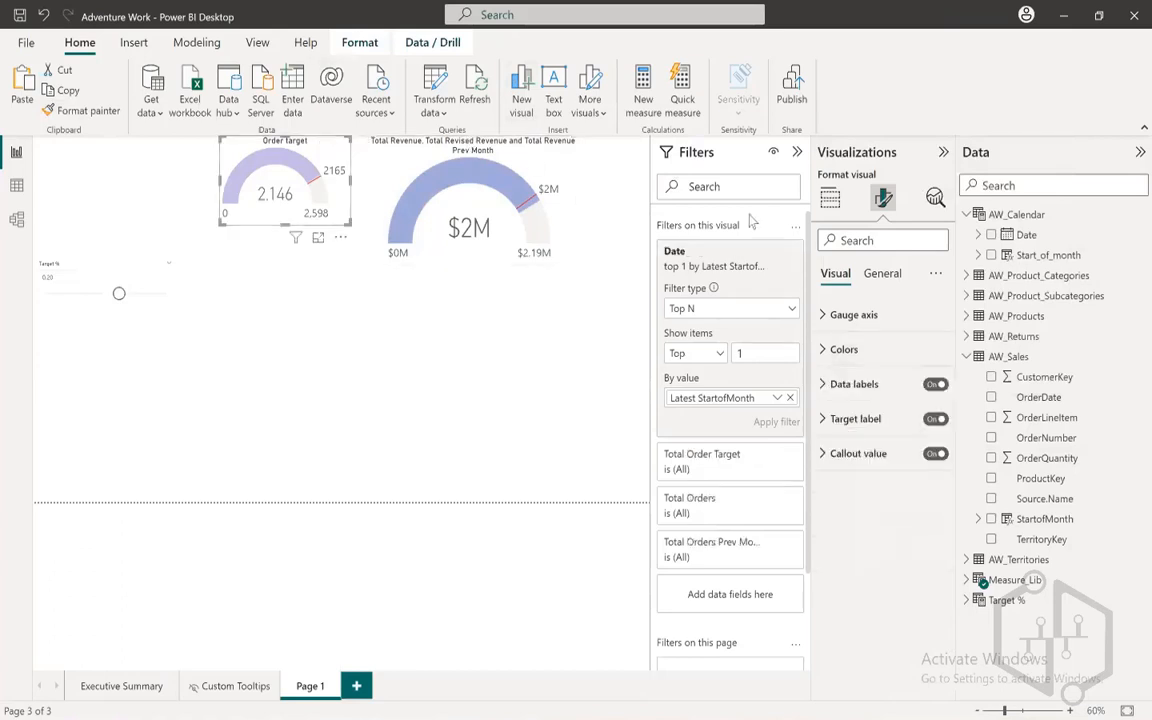
{"action": "left_click", "coordinate": [882, 273]}
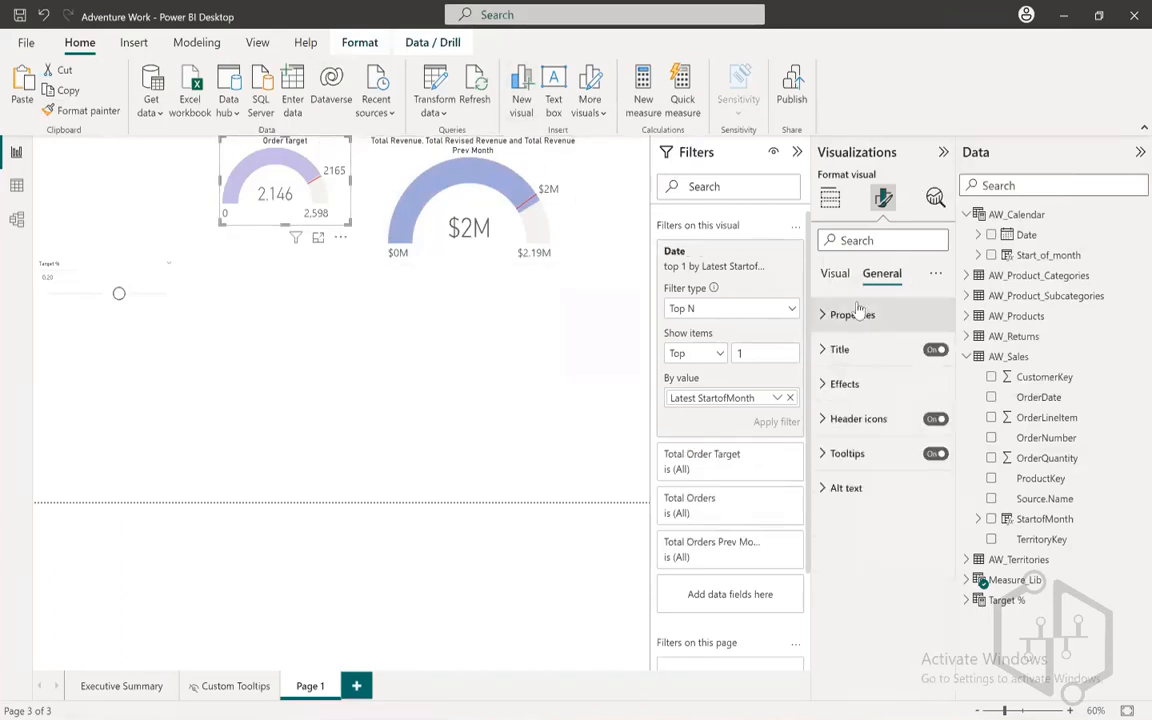
{"action": "left_click", "coordinate": [852, 315]}
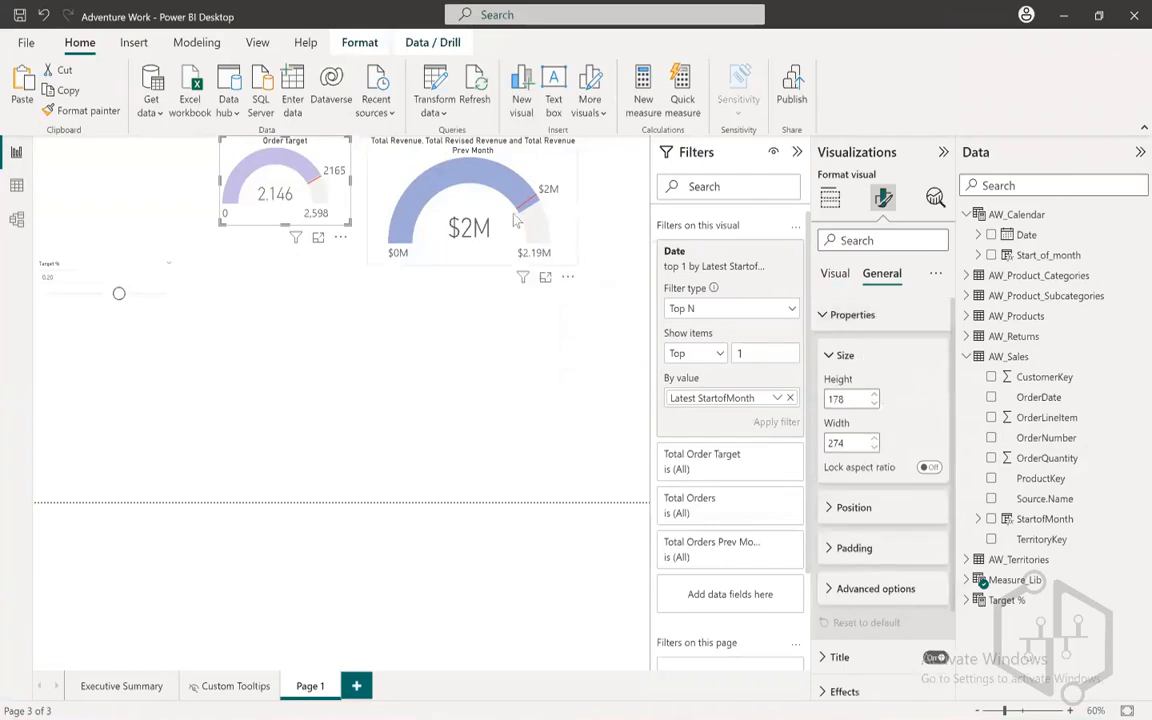
{"action": "left_click", "coordinate": [531, 170]}
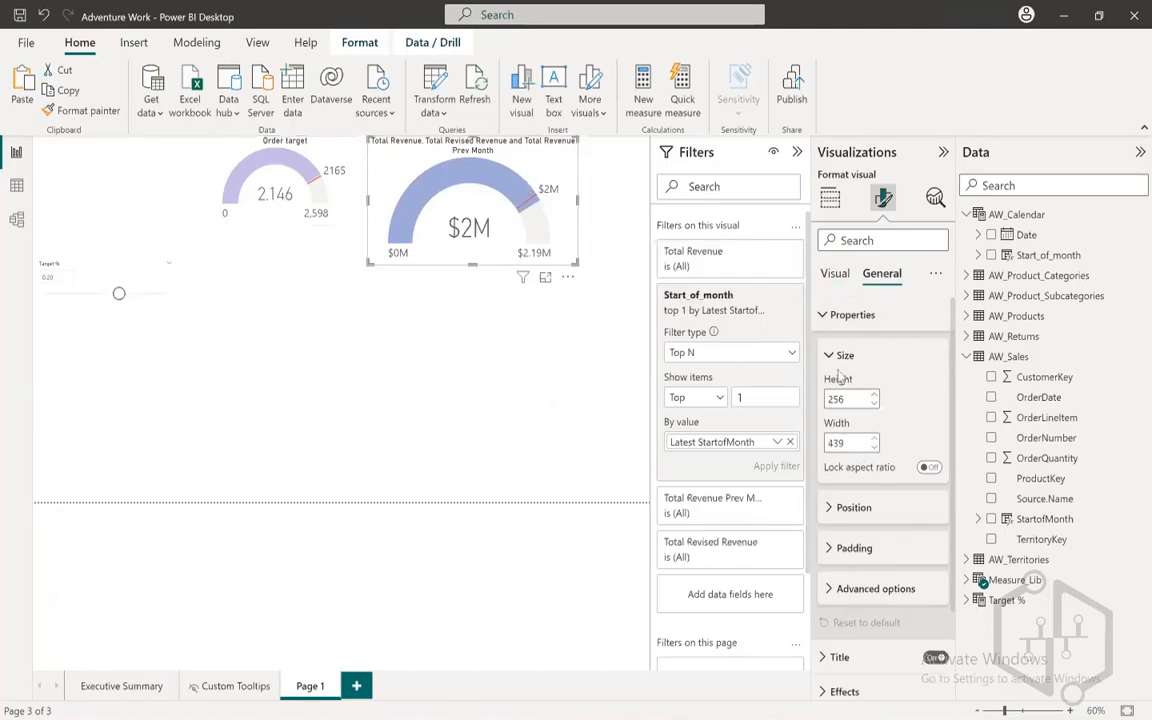
{"action": "double_click", "coordinate": [858, 399]}
{"action": "type", "text": "178"}
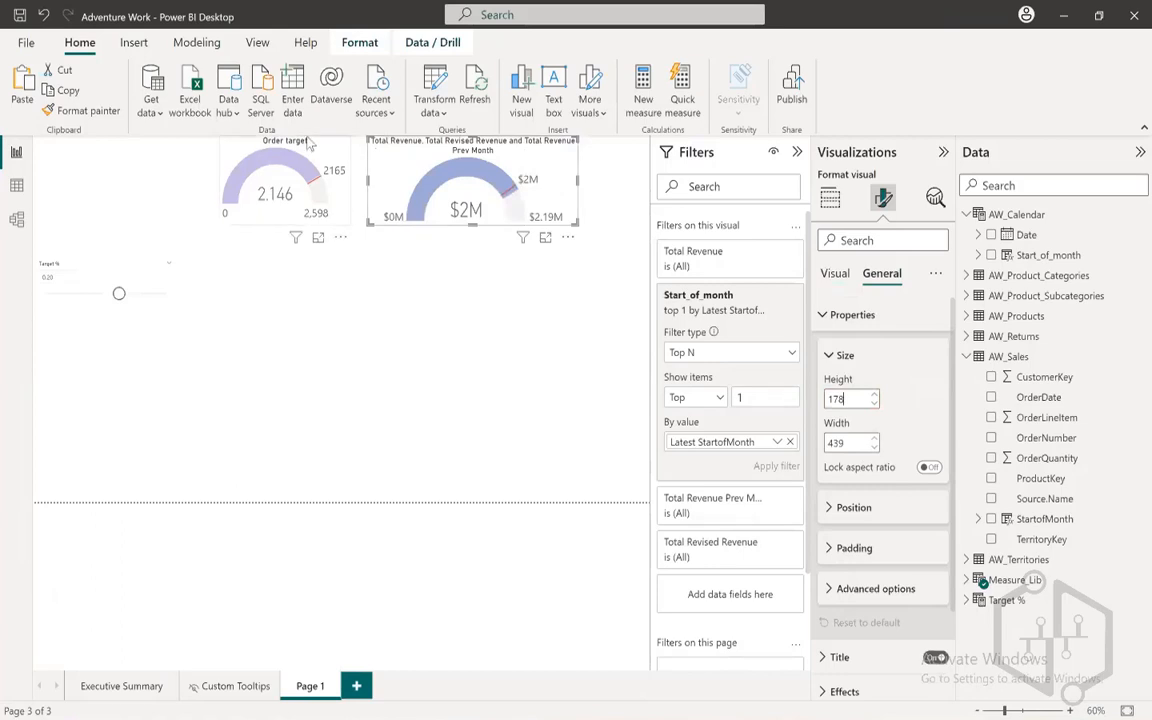
- Set the revenue gauge's width to 274 to match the Order target gauge
{"action": "left_click", "coordinate": [310, 144]}
{"action": "left_click", "coordinate": [457, 140]}
{"action": "double_click", "coordinate": [845, 446]}
{"action": "type", "text": "274"}
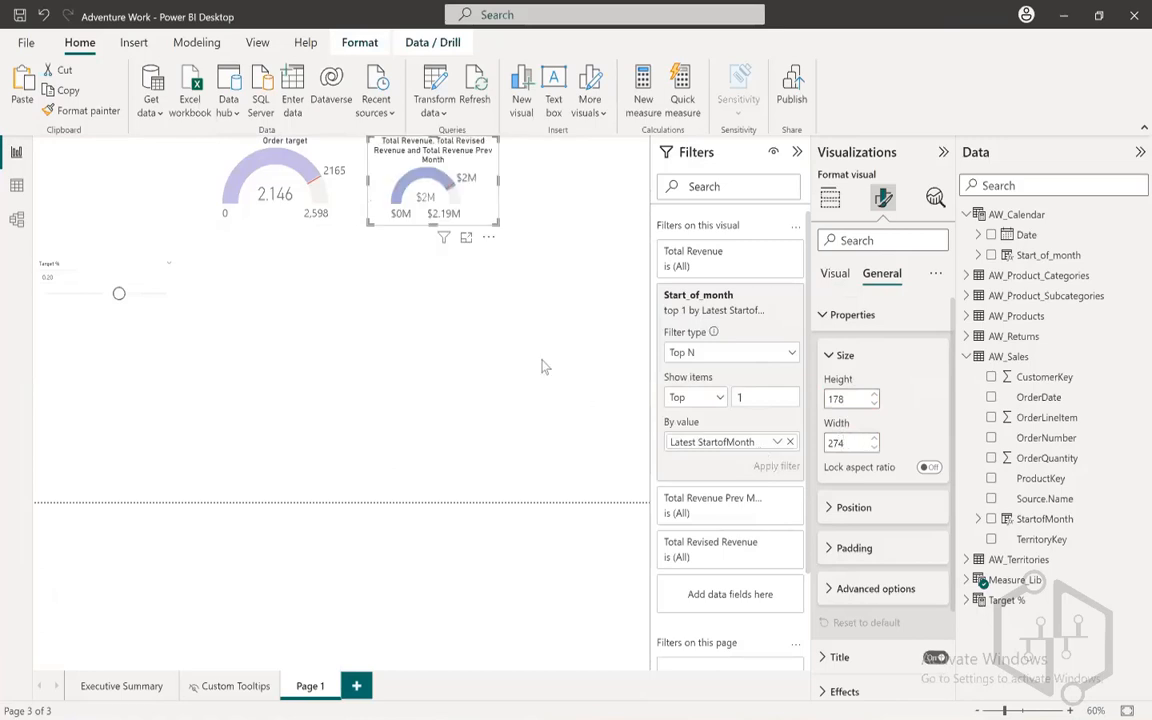
{"action": "left_click", "coordinate": [542, 367]}
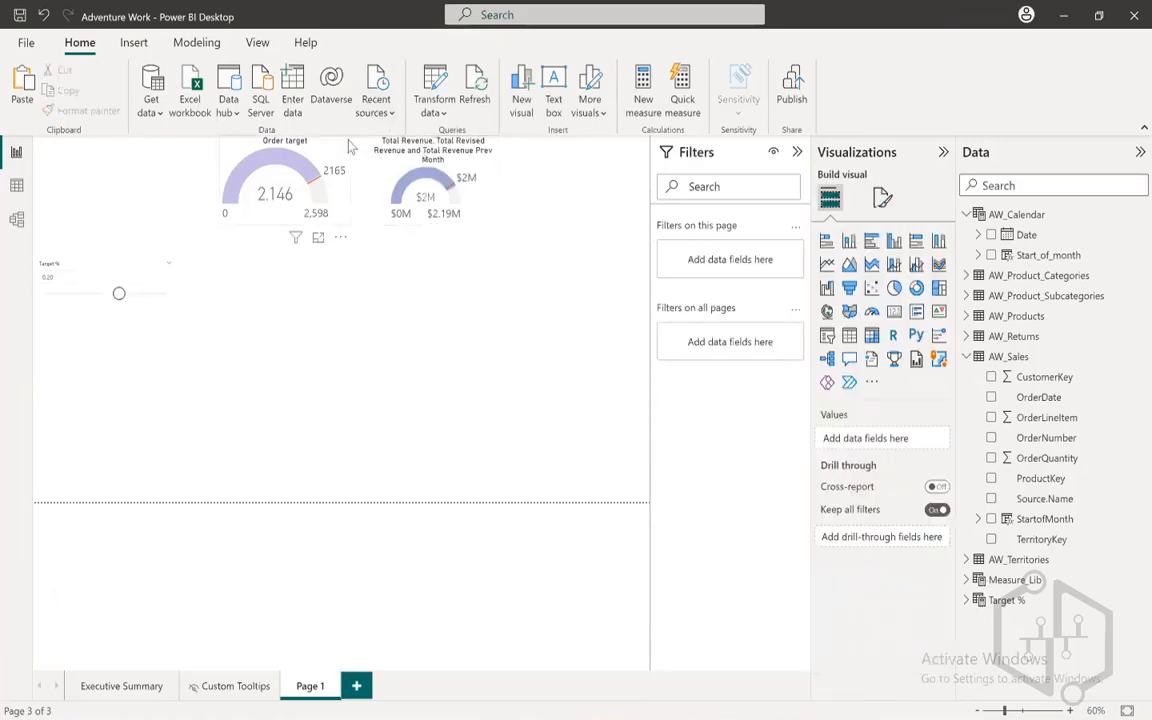
- Change the revenue gauge's title text to "Revenue Target"
{"action": "left_click", "coordinate": [388, 142]}
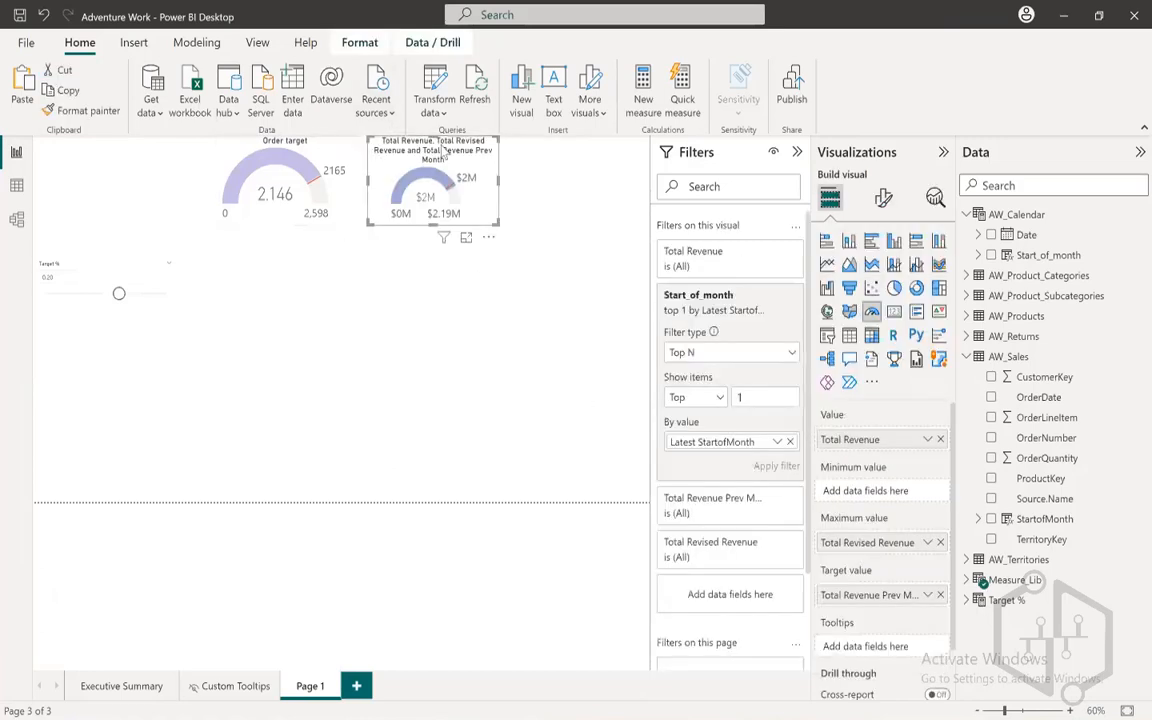
{"action": "left_click", "coordinate": [882, 199]}
{"action": "left_click", "coordinate": [882, 273]}
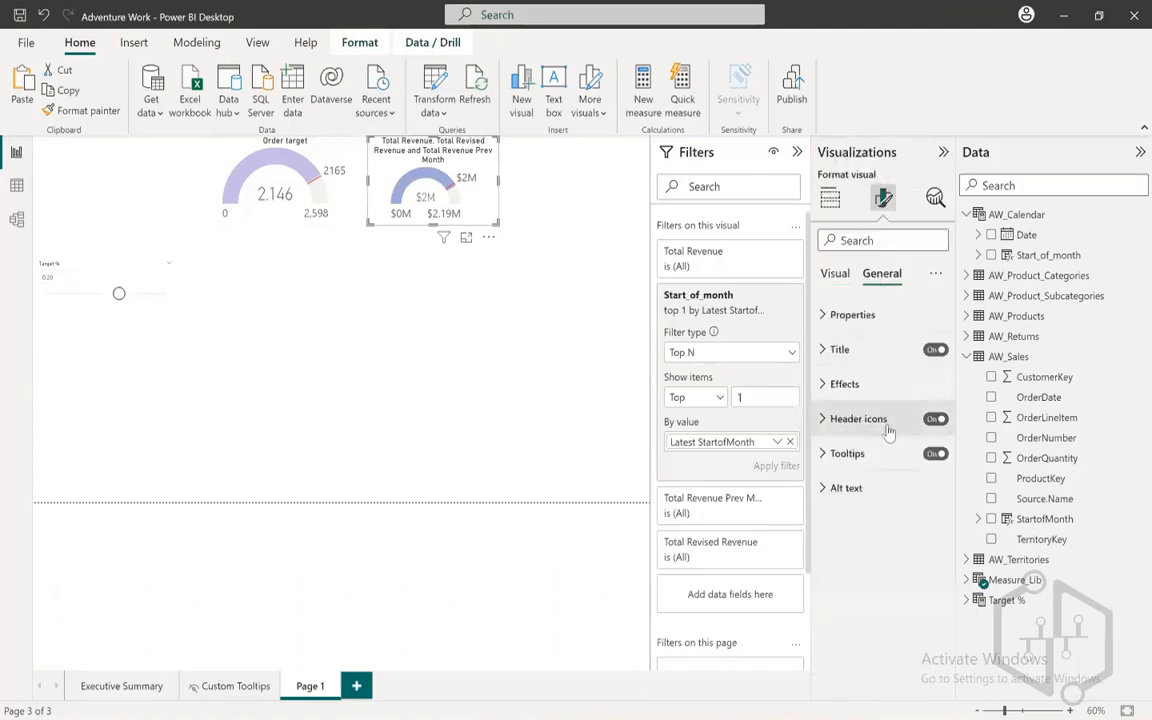
{"action": "left_click", "coordinate": [839, 349]}
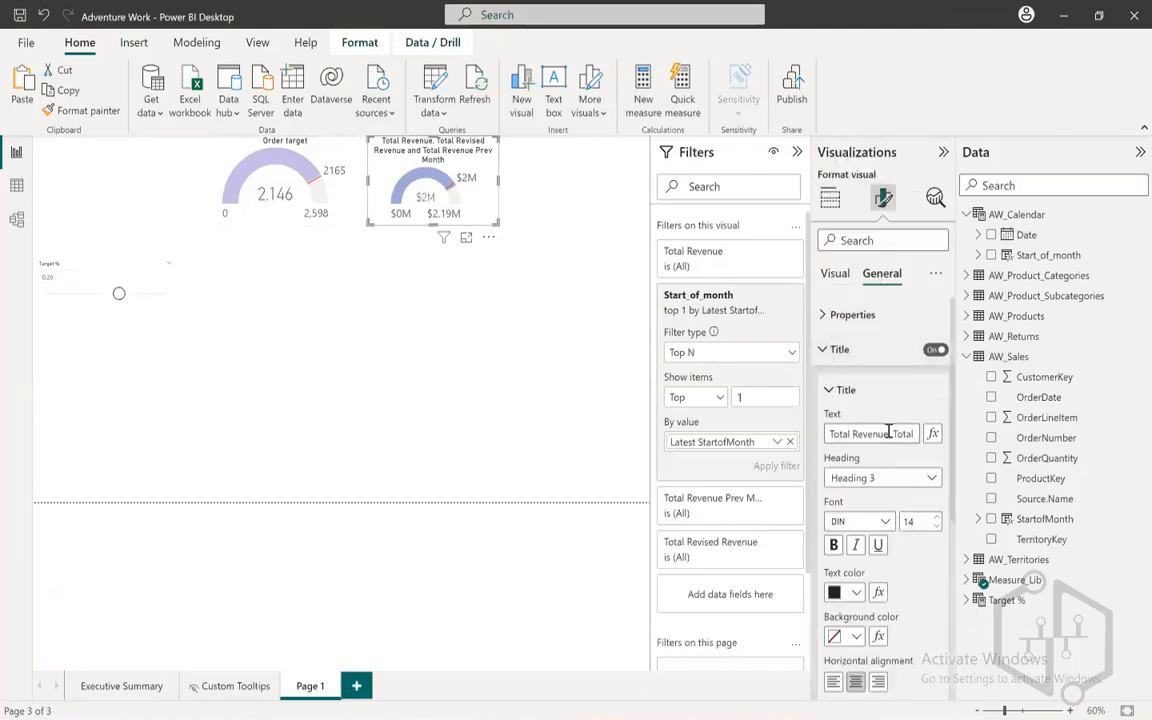
{"action": "triple_click", "coordinate": [888, 431]}
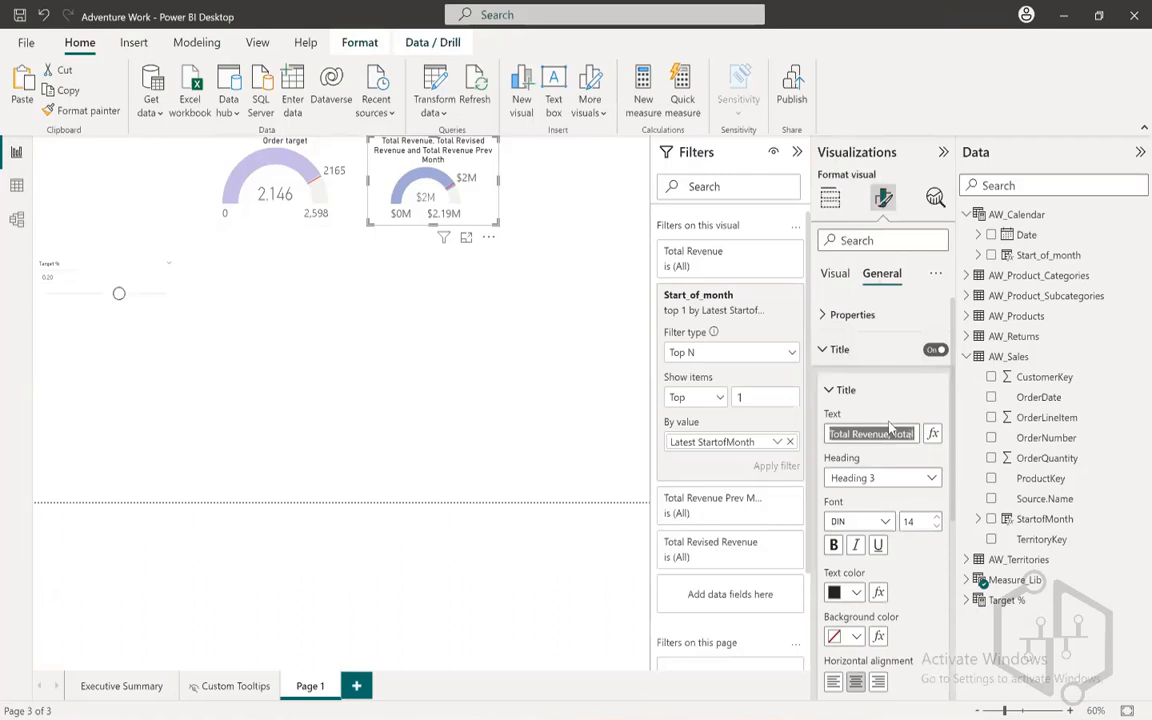
{"action": "type", "text": "Reve"}
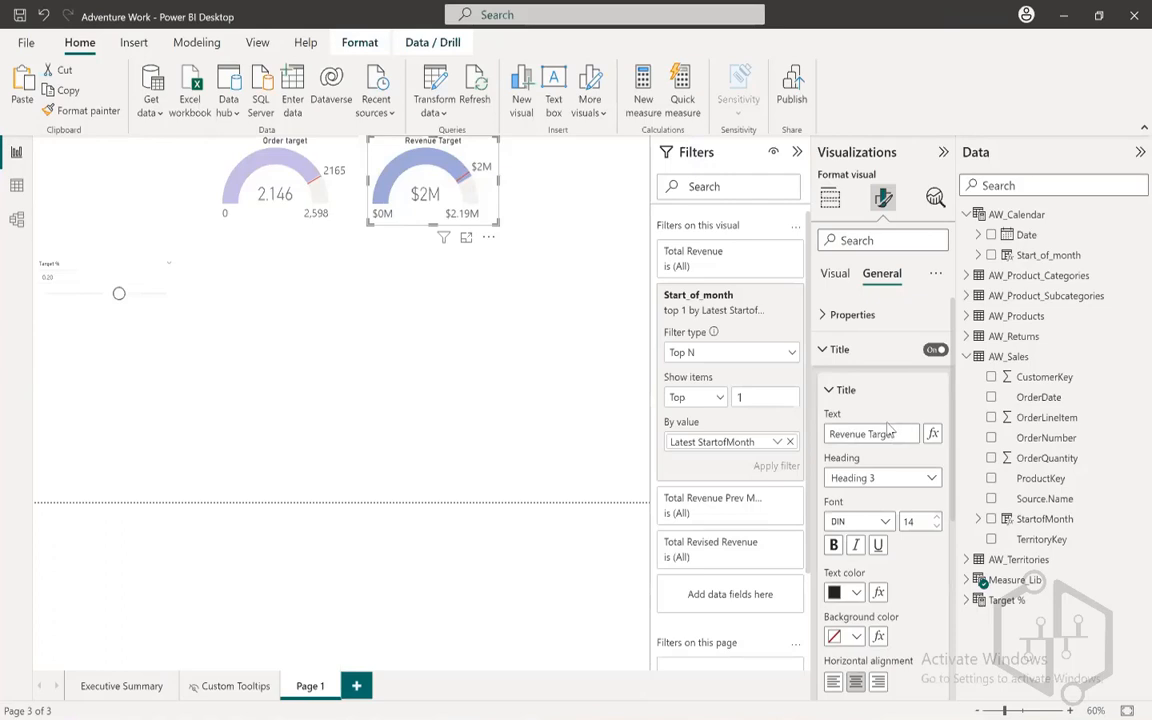
{"action": "left_click", "coordinate": [420, 320]}
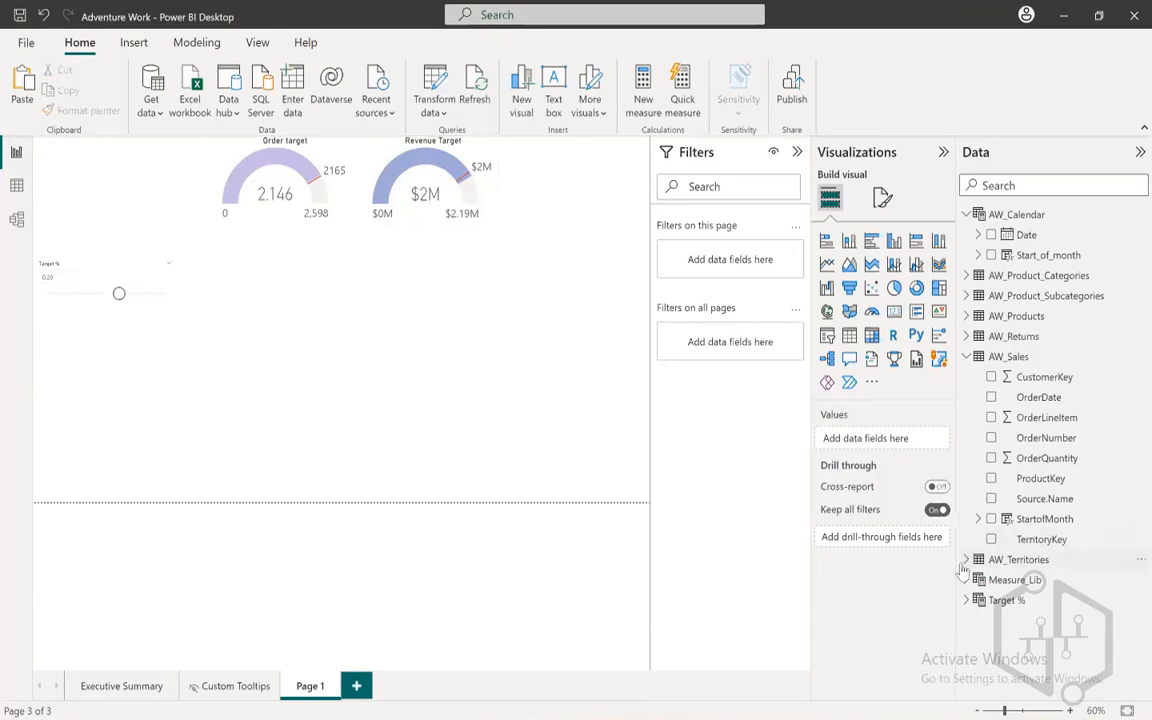
- Examine the formula of the Total Revised Revenue measure in Measure_Lib
{"action": "left_click", "coordinate": [1025, 579]}
{"action": "scroll", "coordinate": [1020, 566], "scroll_direction": "down", "scroll_amount": 5}
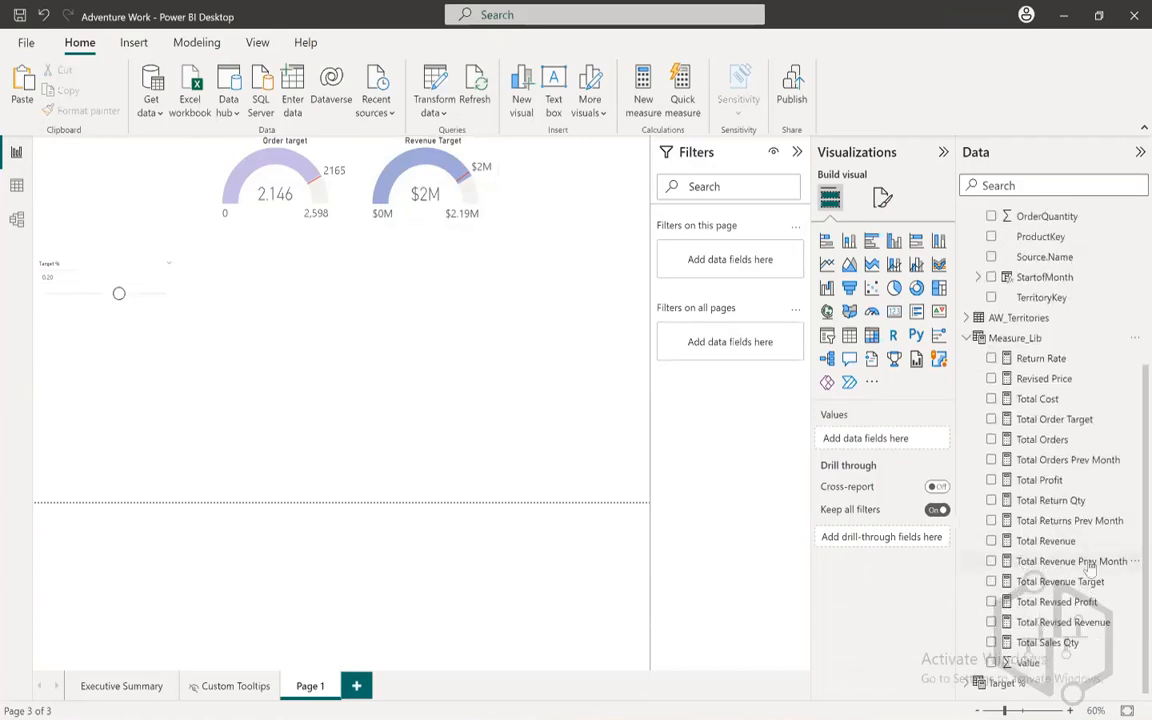
{"action": "left_click", "coordinate": [1060, 622]}
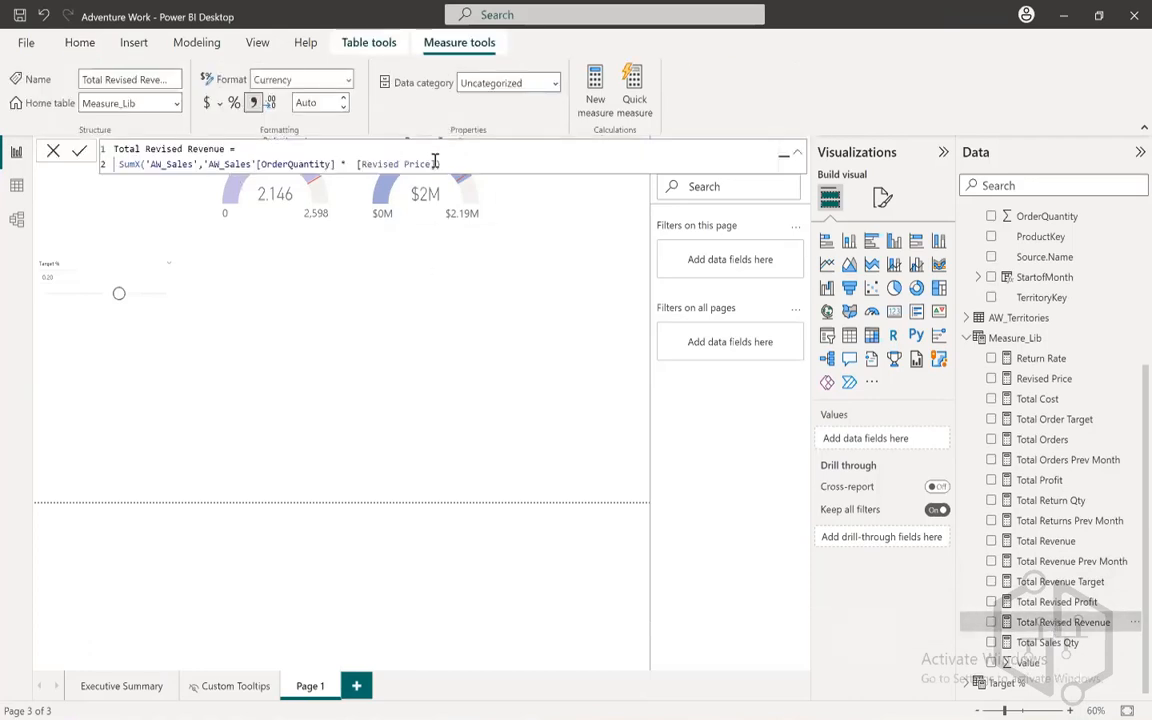
- Examine the Revised Price measure used in Total Revised Revenue, enlarging its formula to inspect the Target % Value reference
{"action": "left_click_drag", "start_coordinate": [436, 163], "coordinate": [356, 167]}
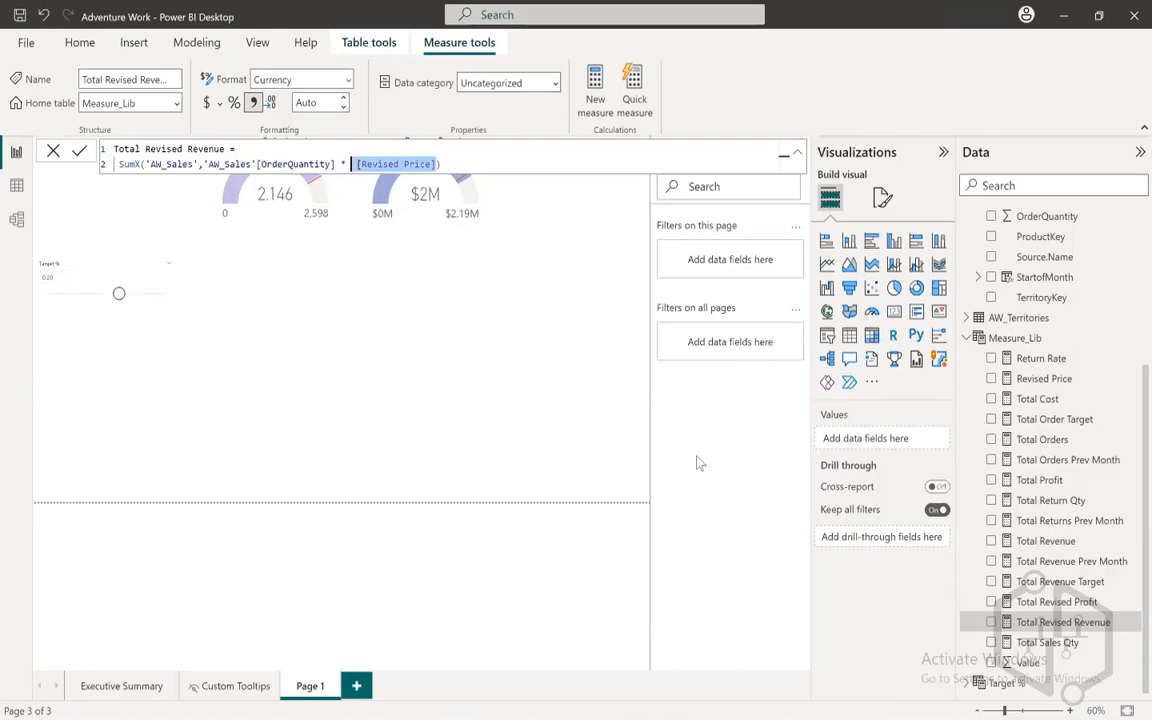
{"action": "left_click", "coordinate": [1045, 380]}
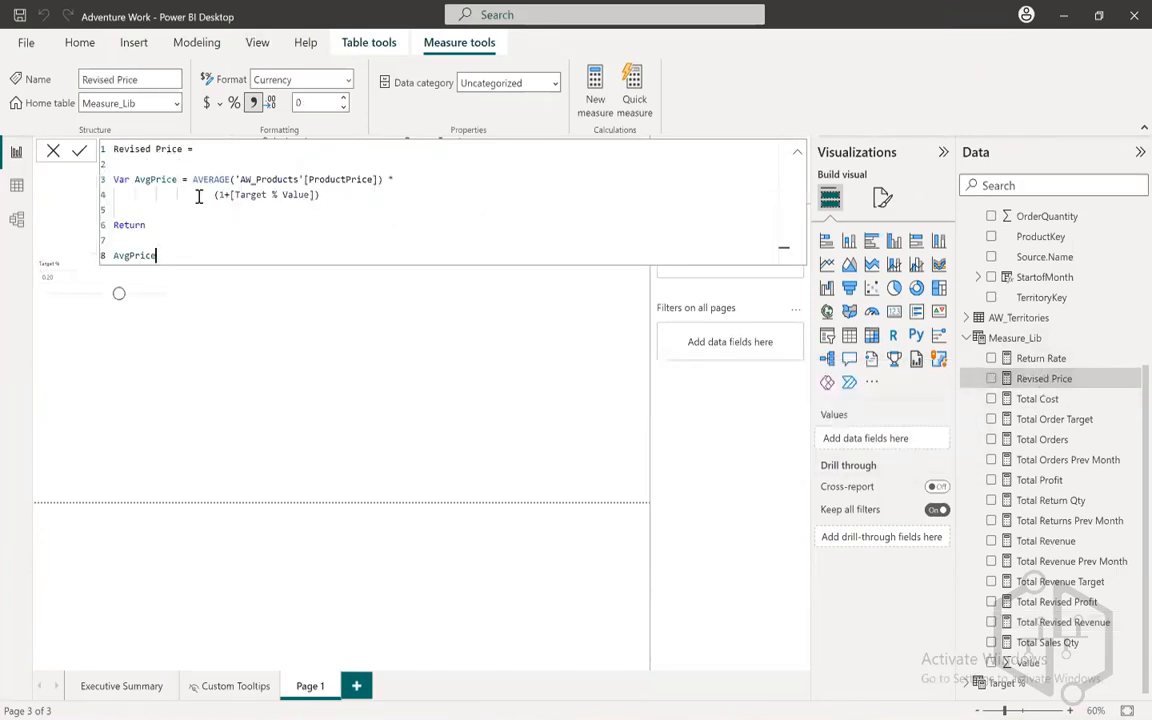
{"action": "left_click", "coordinate": [320, 196]}
{"action": "left_click", "coordinate": [387, 210]}
{"action": "scroll", "coordinate": [387, 210], "scroll_direction": "up", "scroll_amount": 4, "text": "ctrl"}
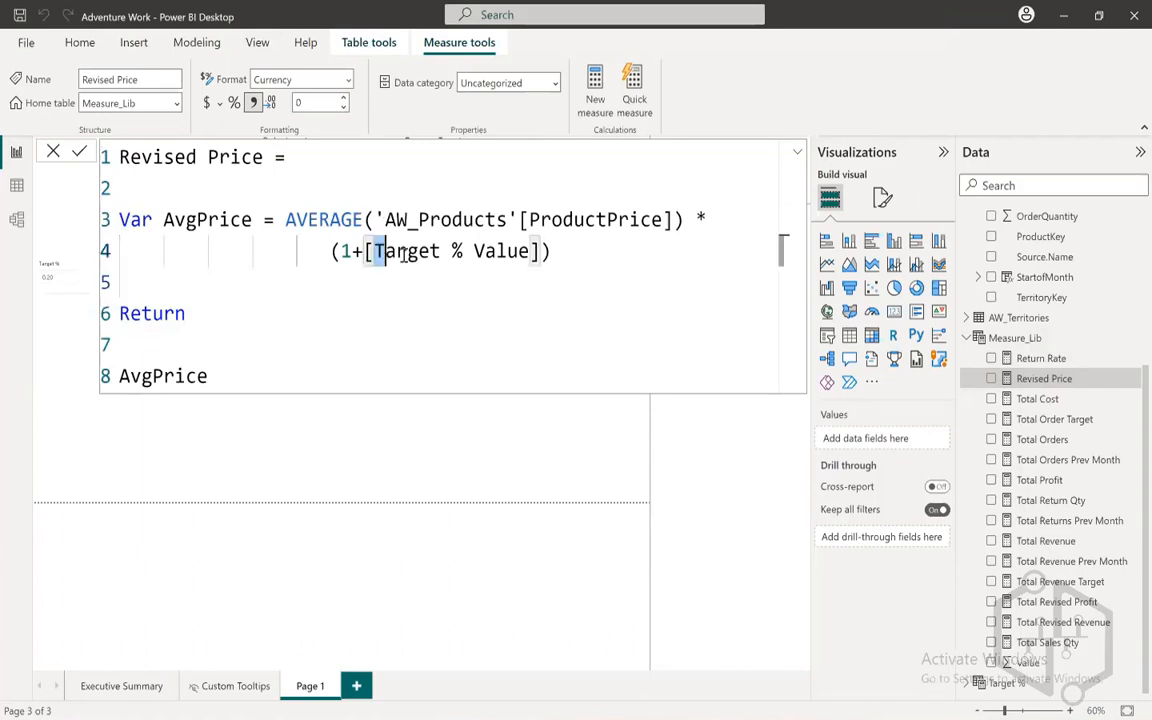
{"action": "left_click_drag", "start_coordinate": [375, 251], "coordinate": [533, 251]}
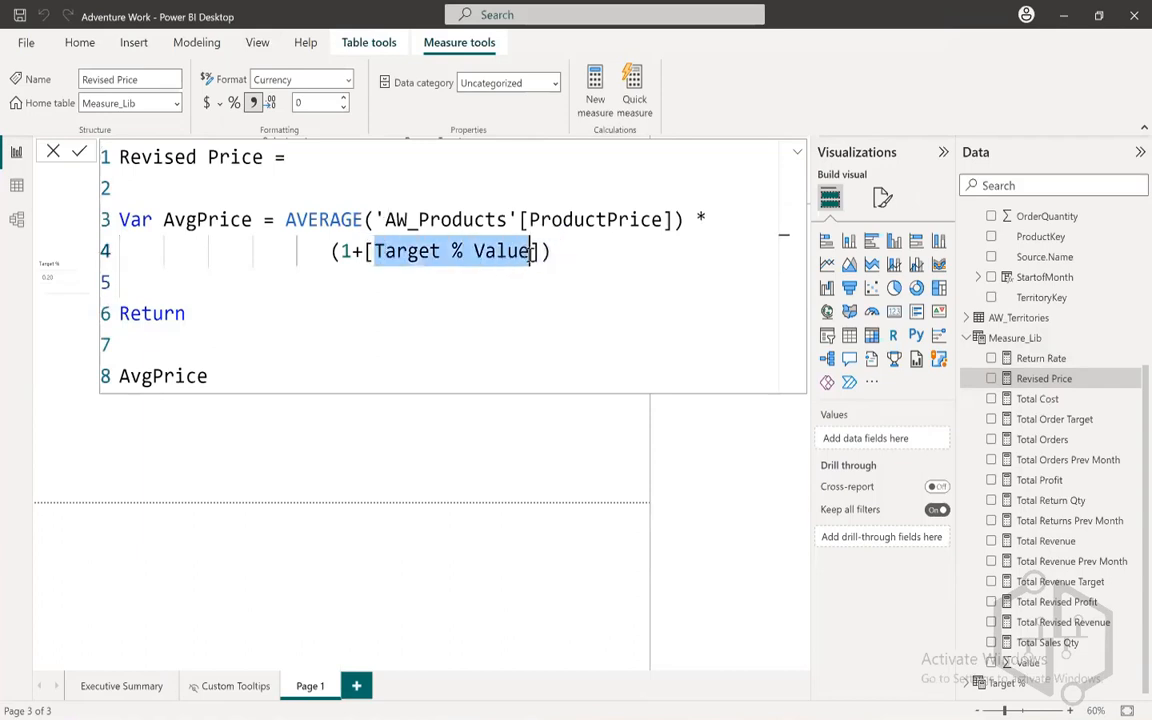
- Examine the definitions of the Target % table and its Target % Value measure, leaving both formulas unedited
{"action": "left_click", "coordinate": [978, 342]}
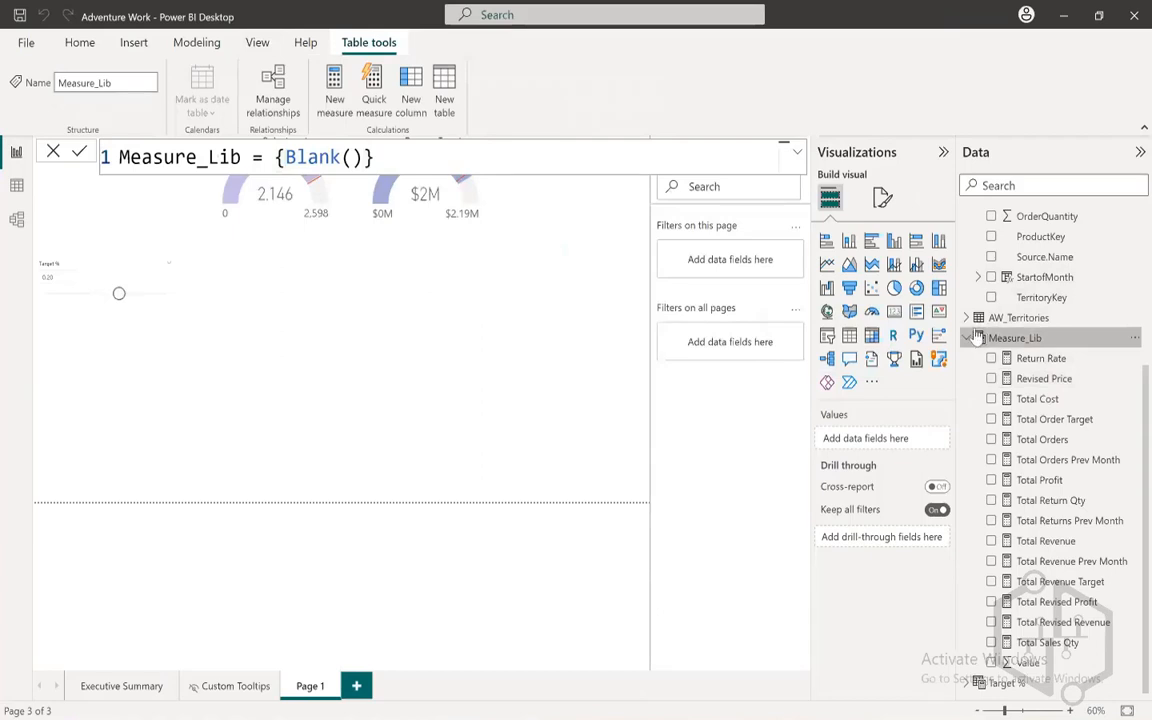
{"action": "left_click", "coordinate": [969, 340]}
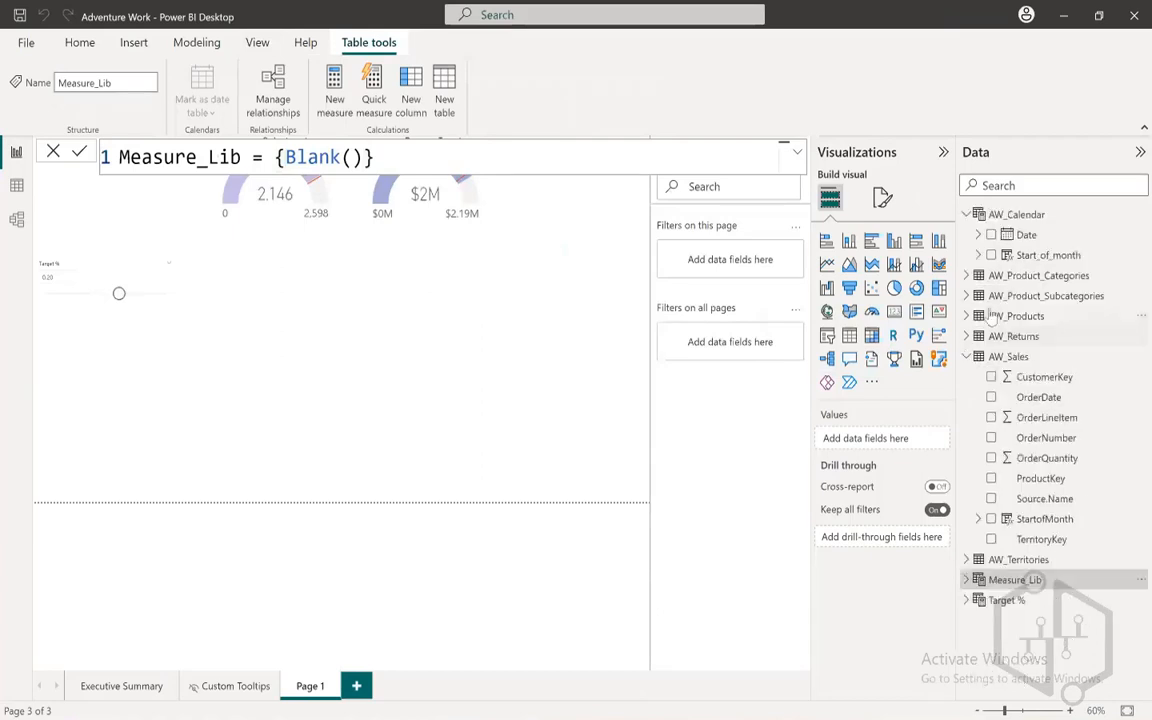
{"action": "left_click", "coordinate": [969, 215]}
{"action": "left_click", "coordinate": [966, 316]}
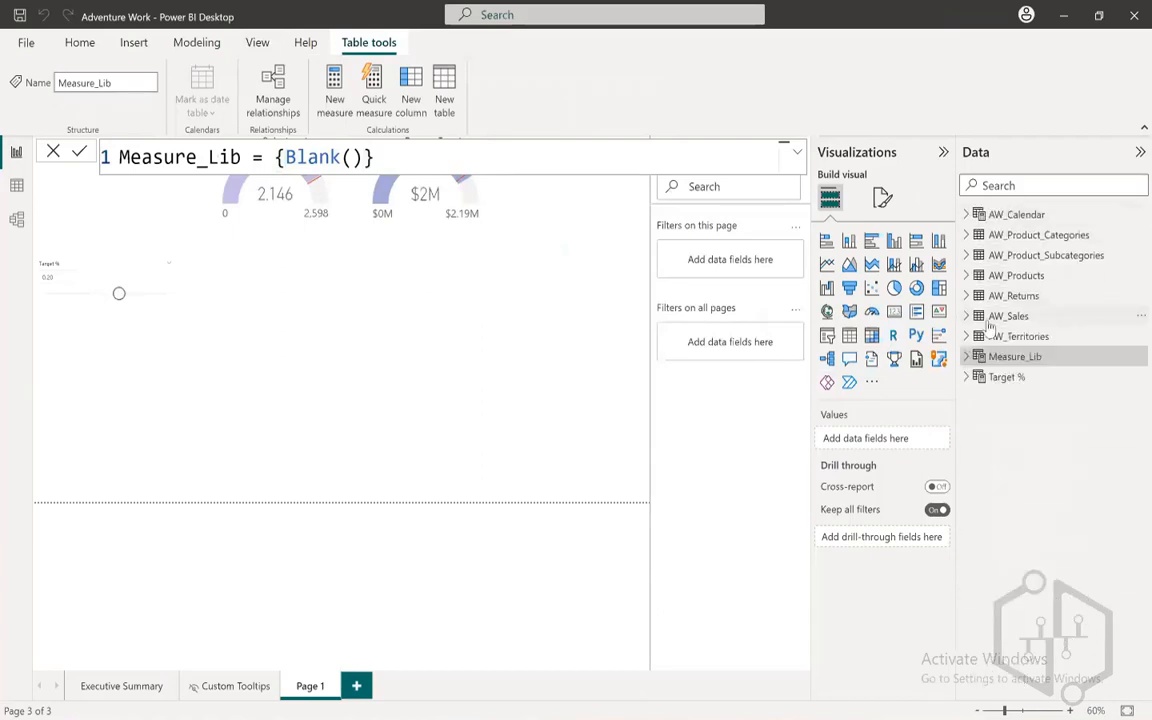
{"action": "left_click", "coordinate": [1003, 377]}
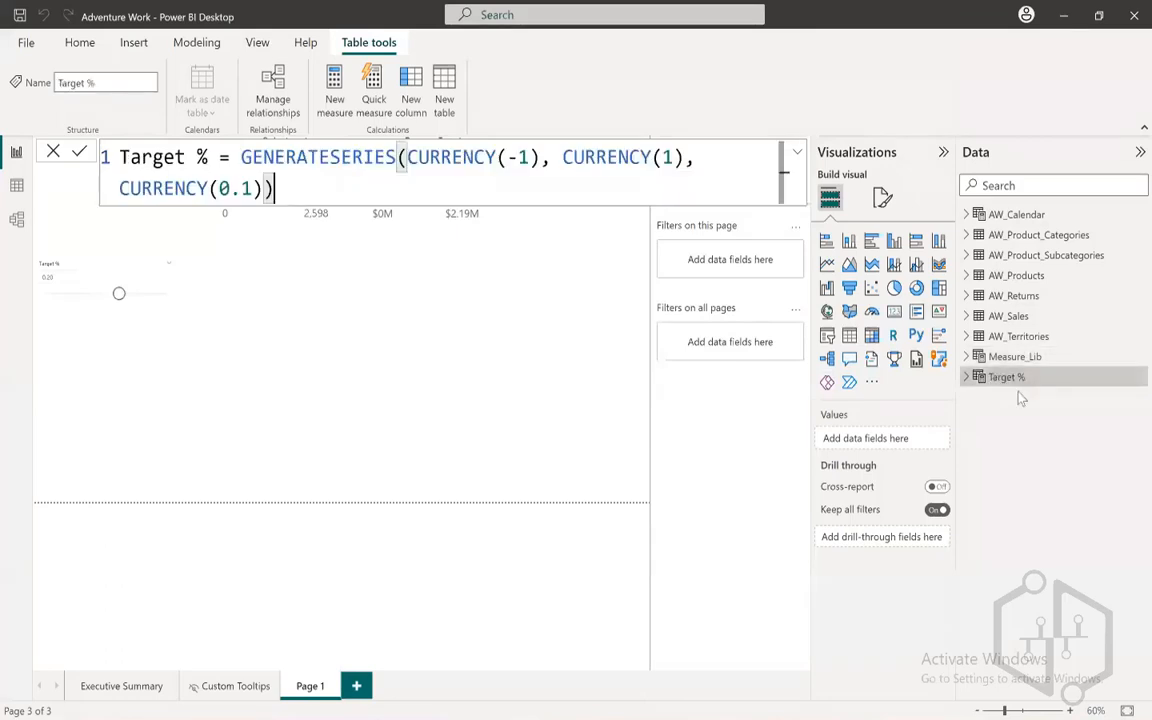
{"action": "left_click", "coordinate": [966, 378]}
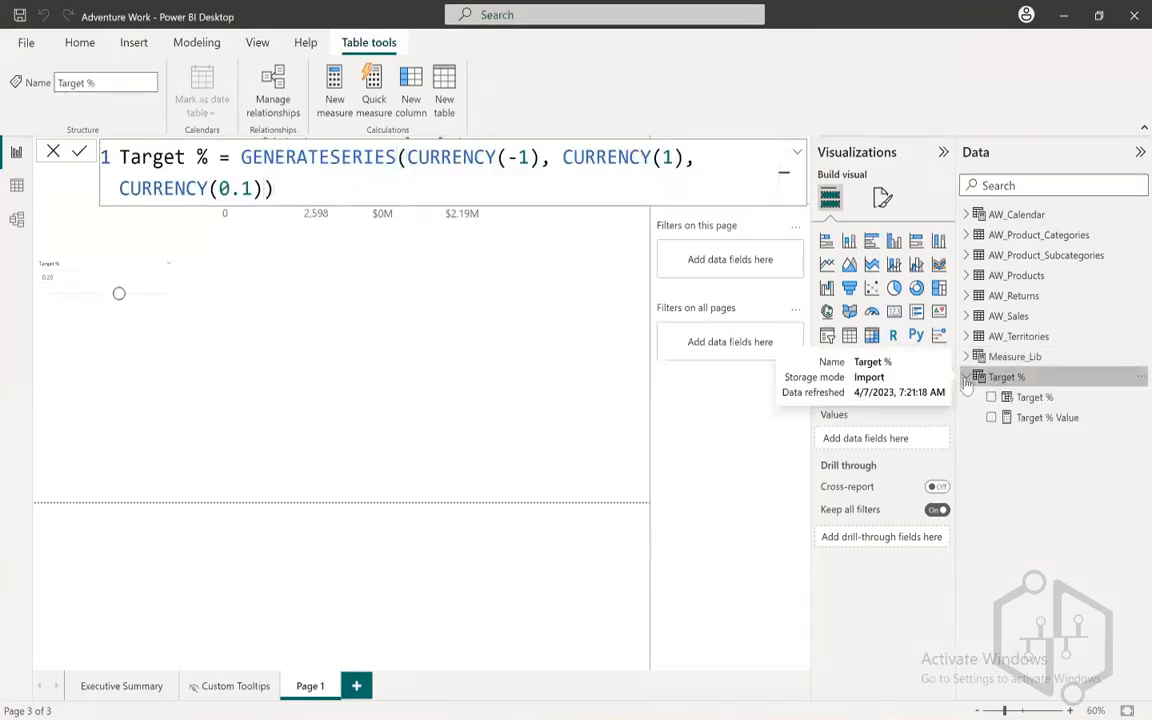
{"action": "left_click", "coordinate": [1045, 418]}
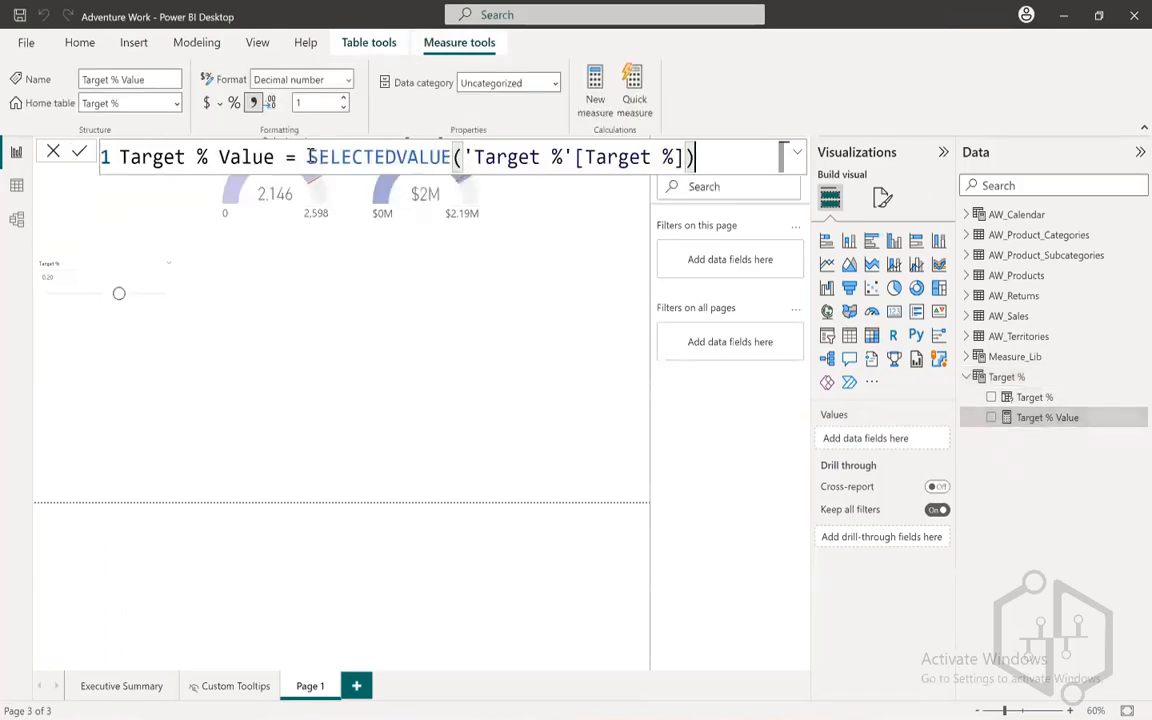
{"action": "left_click_drag", "start_coordinate": [308, 157], "coordinate": [723, 163]}
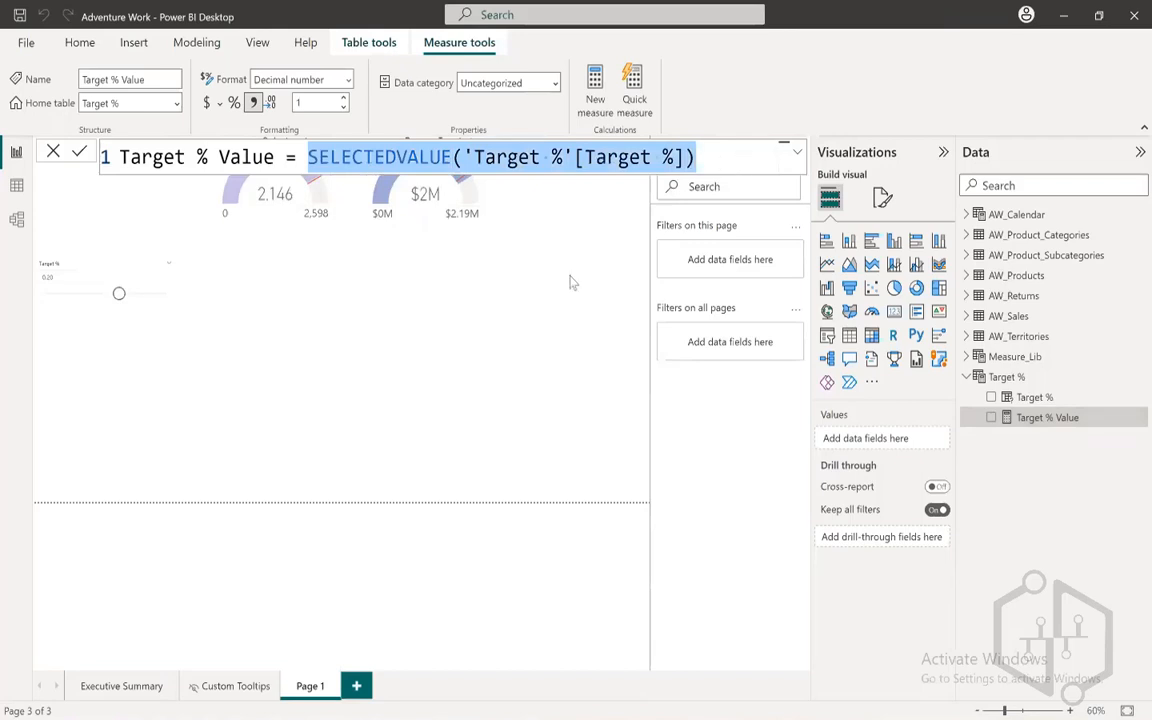
{"action": "left_click", "coordinate": [54, 152]}
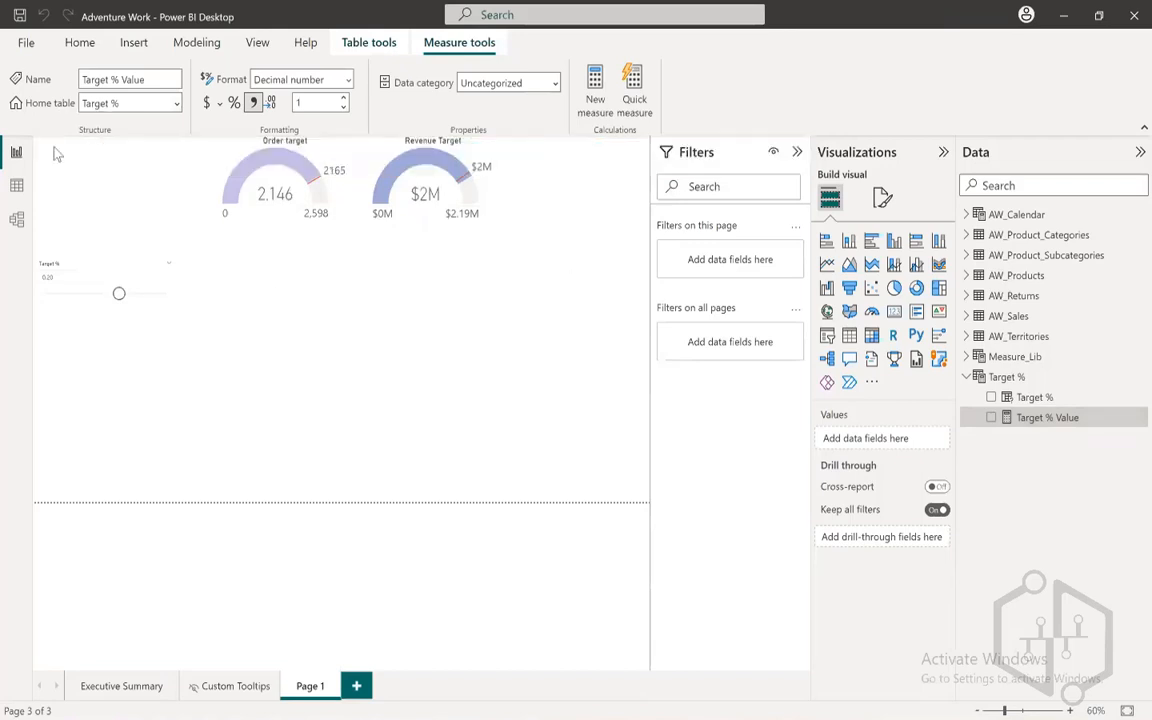
- Enlarge the font size of the values in the Target % slicer
{"action": "left_click", "coordinate": [80, 238]}
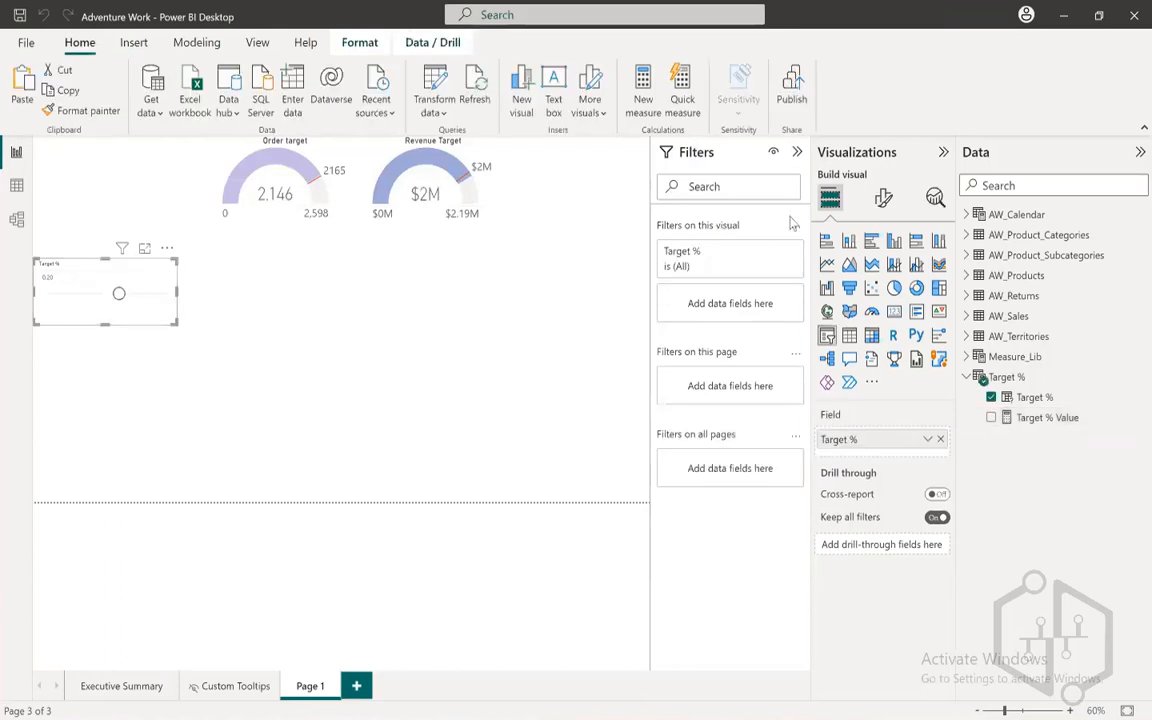
{"action": "left_click", "coordinate": [881, 197]}
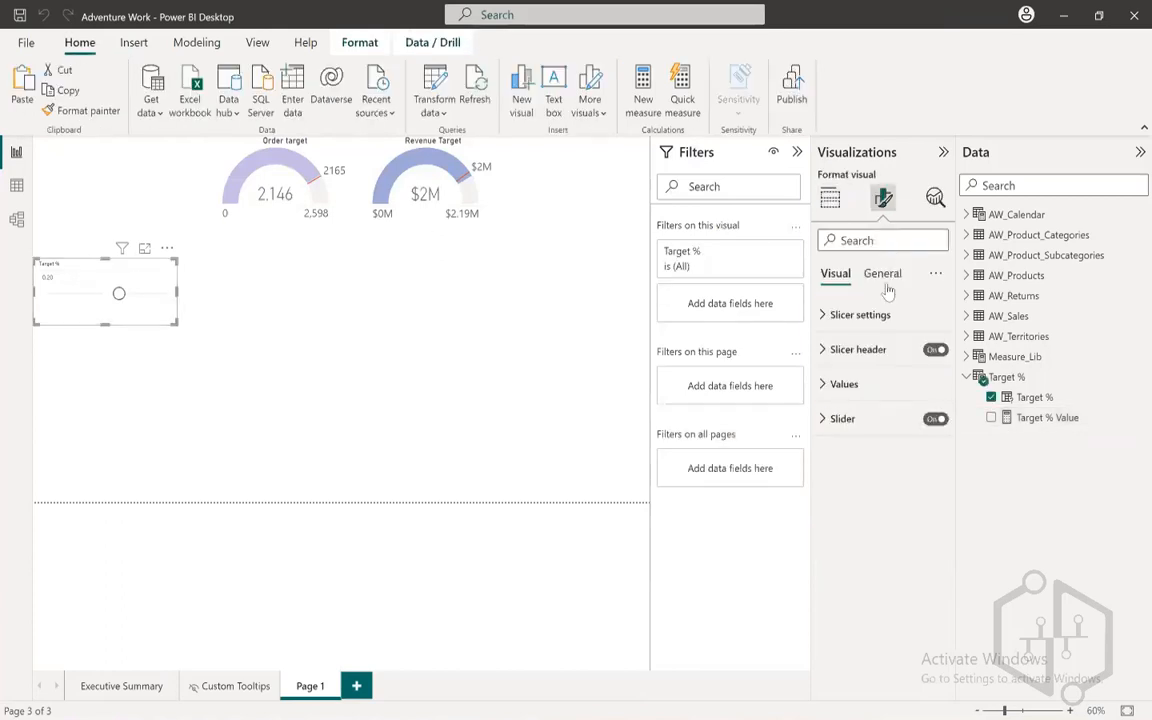
{"action": "left_click", "coordinate": [848, 384]}
{"action": "left_click", "coordinate": [937, 464]}
{"action": "left_click", "coordinate": [937, 464]}
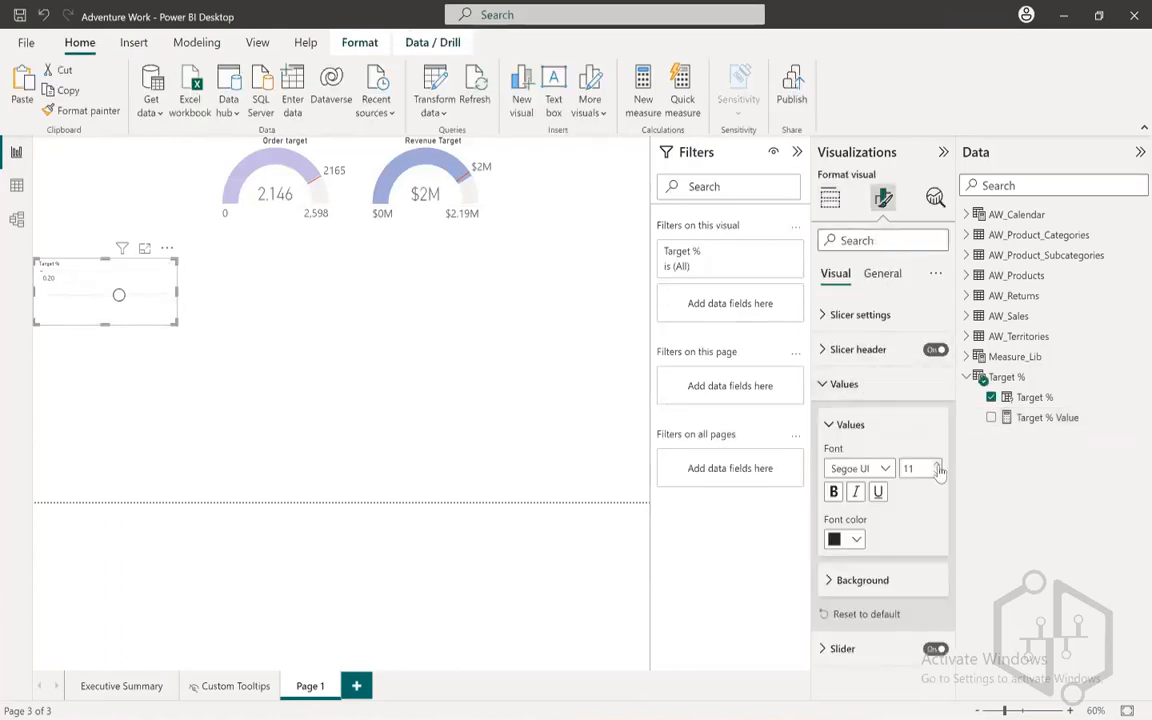
{"action": "left_click", "coordinate": [937, 464]}
{"action": "left_click", "coordinate": [937, 464]}
{"action": "left_click", "coordinate": [937, 465]}
{"action": "left_click", "coordinate": [937, 465]}
{"action": "left_click", "coordinate": [937, 465]}
{"action": "left_click", "coordinate": [830, 384]}
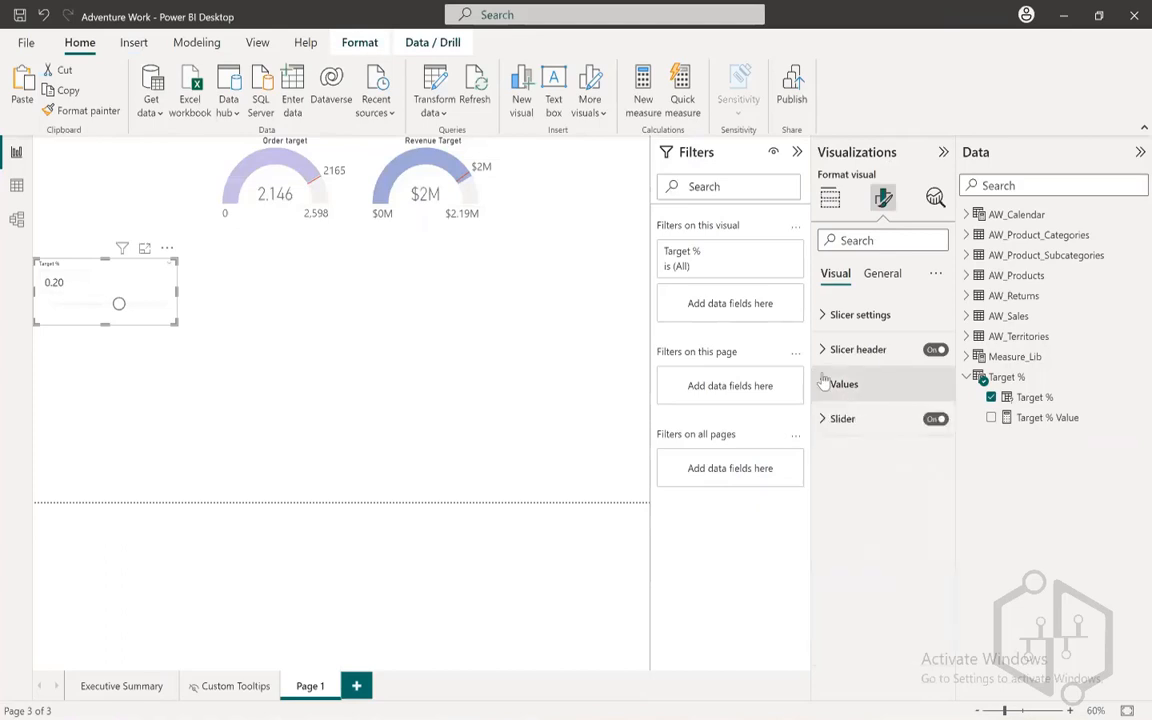
- Make the header text of the Target % slicer bold
{"action": "left_click", "coordinate": [835, 352]}
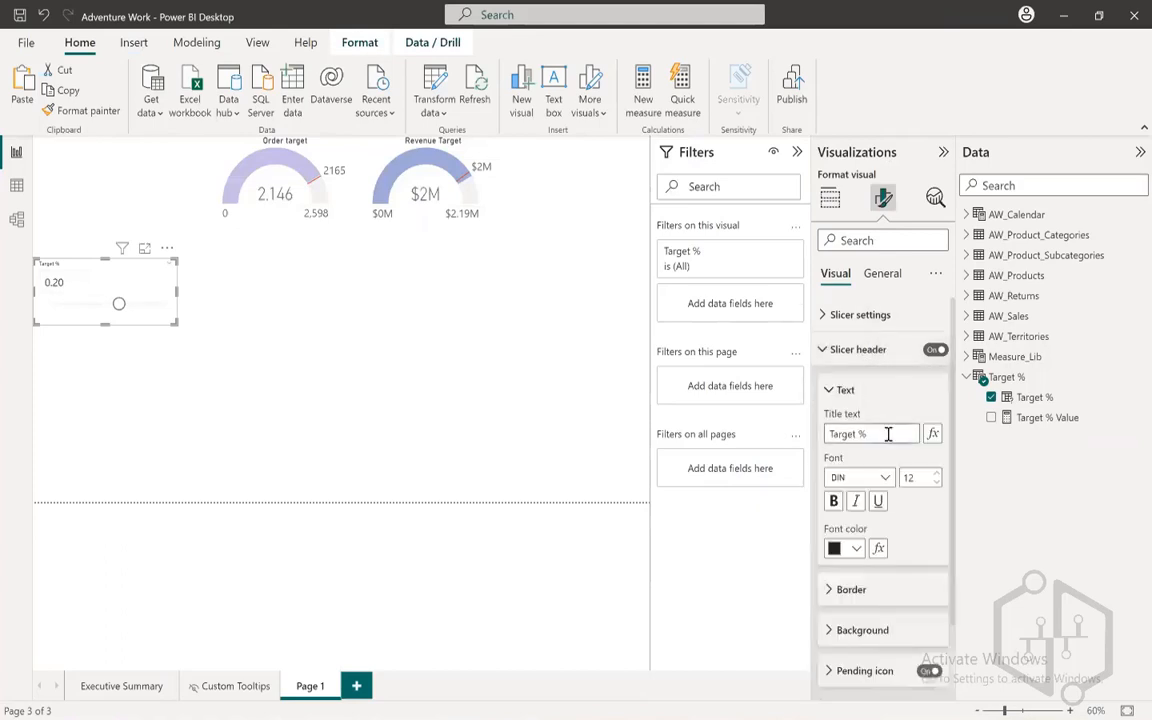
{"action": "left_click", "coordinate": [937, 473]}
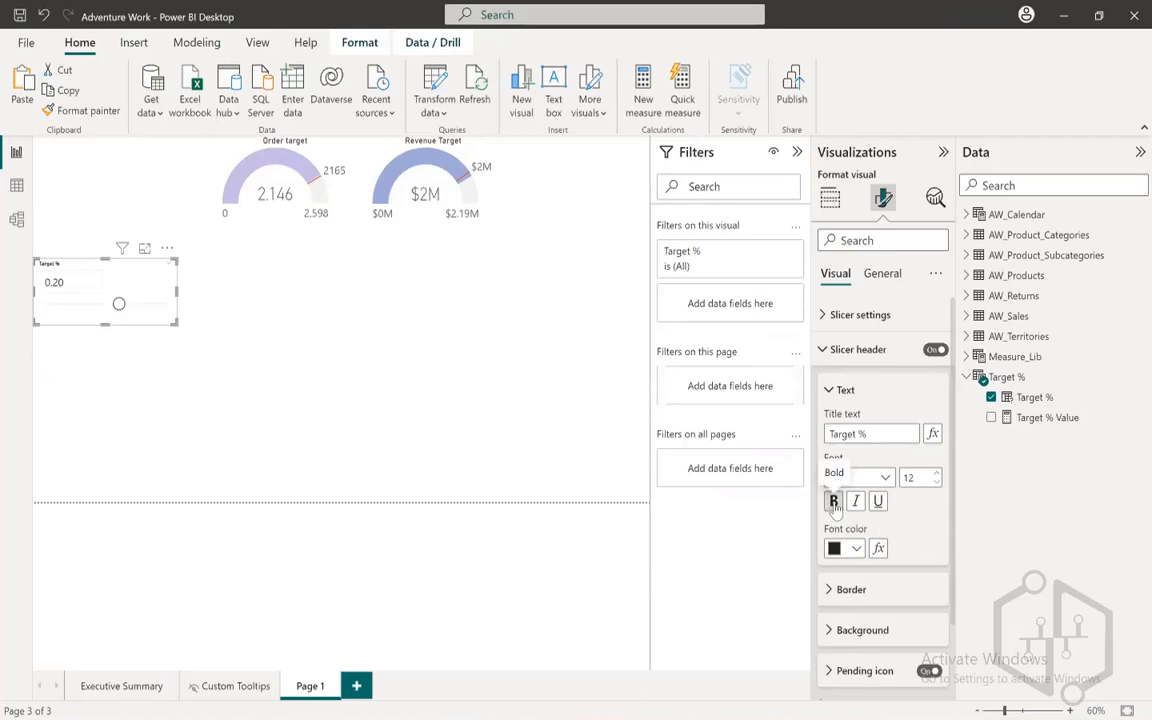
{"action": "left_click", "coordinate": [229, 272]}
- Test the gauges with the Target % slicer at -0.10 and 0.20, and leave it at 0.10
{"action": "mouse_move", "coordinate": [118, 304]}
{"action": "left_mouse_down"}
{"action": "mouse_move", "coordinate": [96, 305]}
{"action": "mouse_move", "coordinate": [121, 313]}
{"action": "mouse_move", "coordinate": [100, 306]}
{"action": "left_mouse_up"}
{"action": "left_click", "coordinate": [115, 313]}
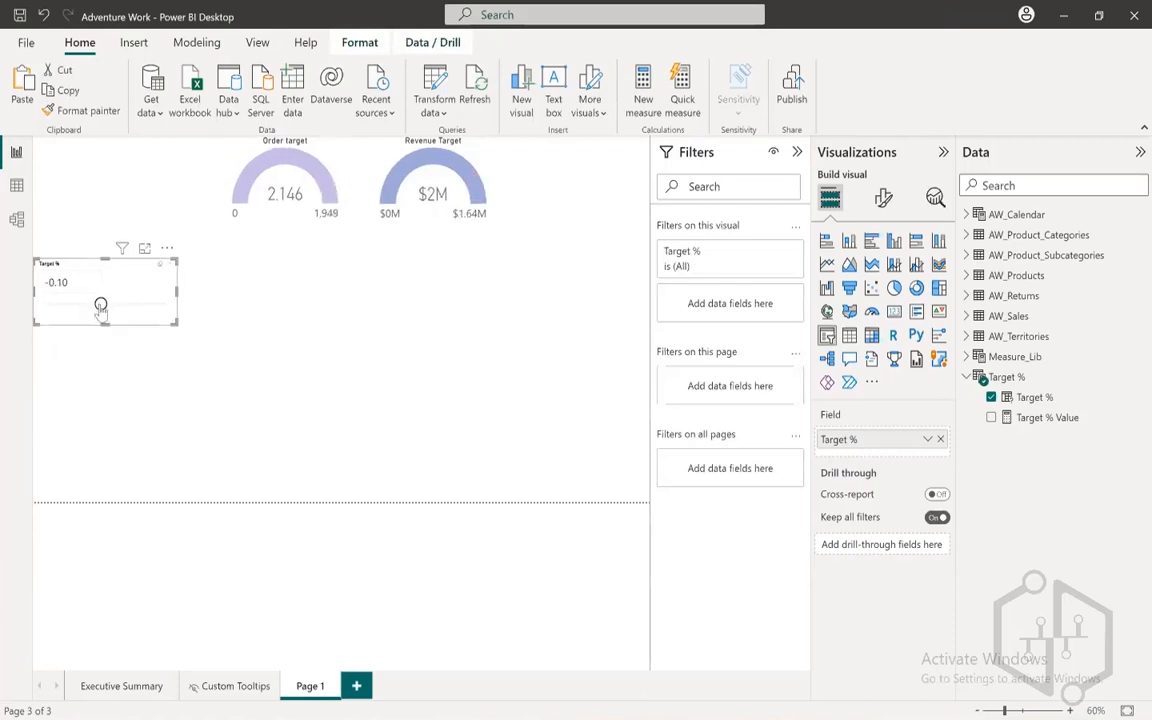
{"action": "left_click_drag", "start_coordinate": [100, 304], "coordinate": [119, 312]}
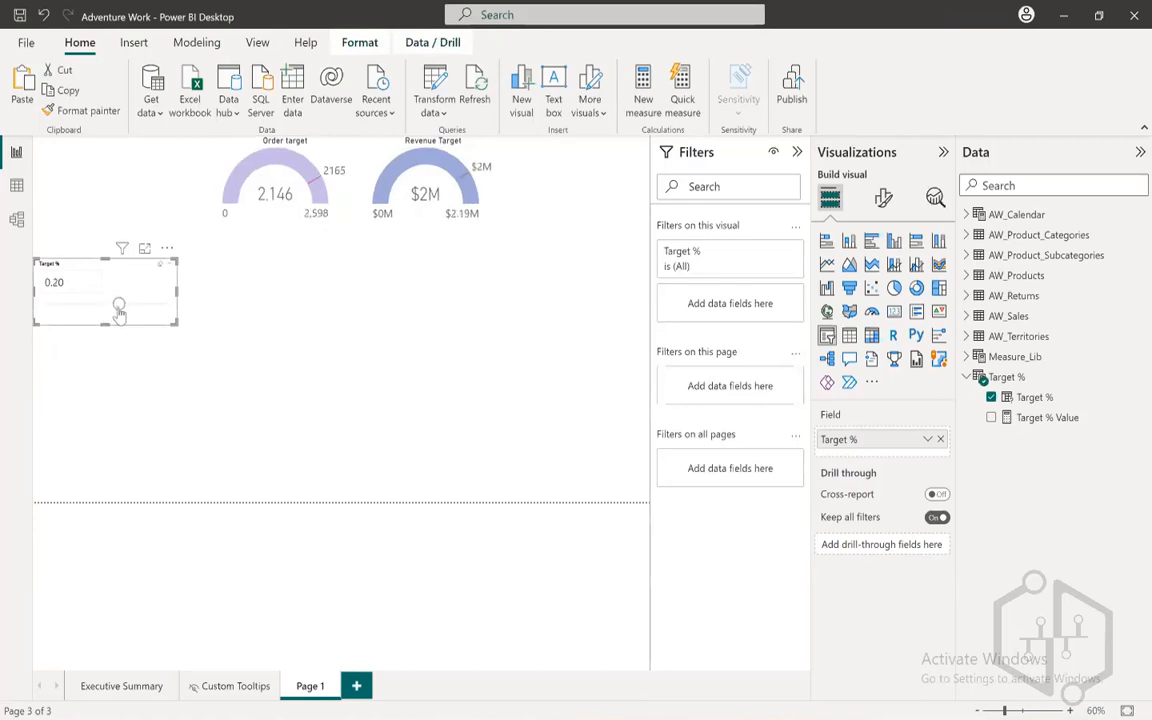
{"action": "mouse_move", "coordinate": [119, 312]}
{"action": "left_mouse_down"}
{"action": "mouse_move", "coordinate": [137, 311]}
{"action": "mouse_move", "coordinate": [112, 311]}
{"action": "left_mouse_up"}
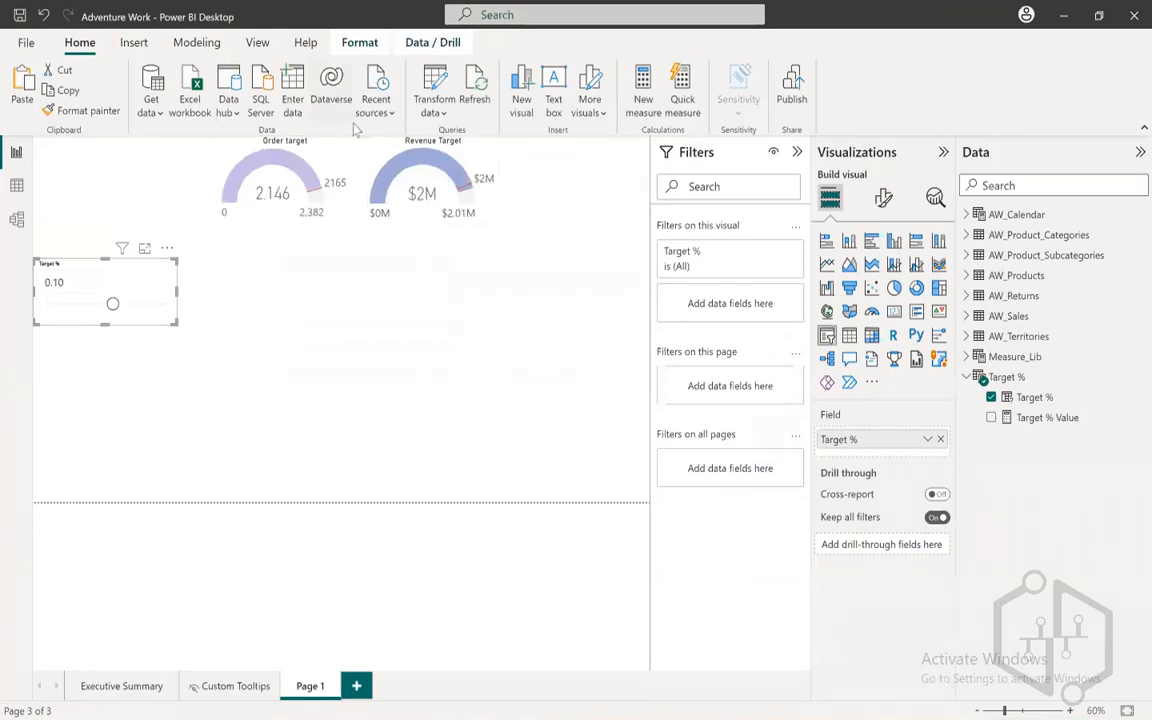
- Check the fields and filters of the Revenue Target gauge and save the report
{"action": "left_click", "coordinate": [416, 212]}
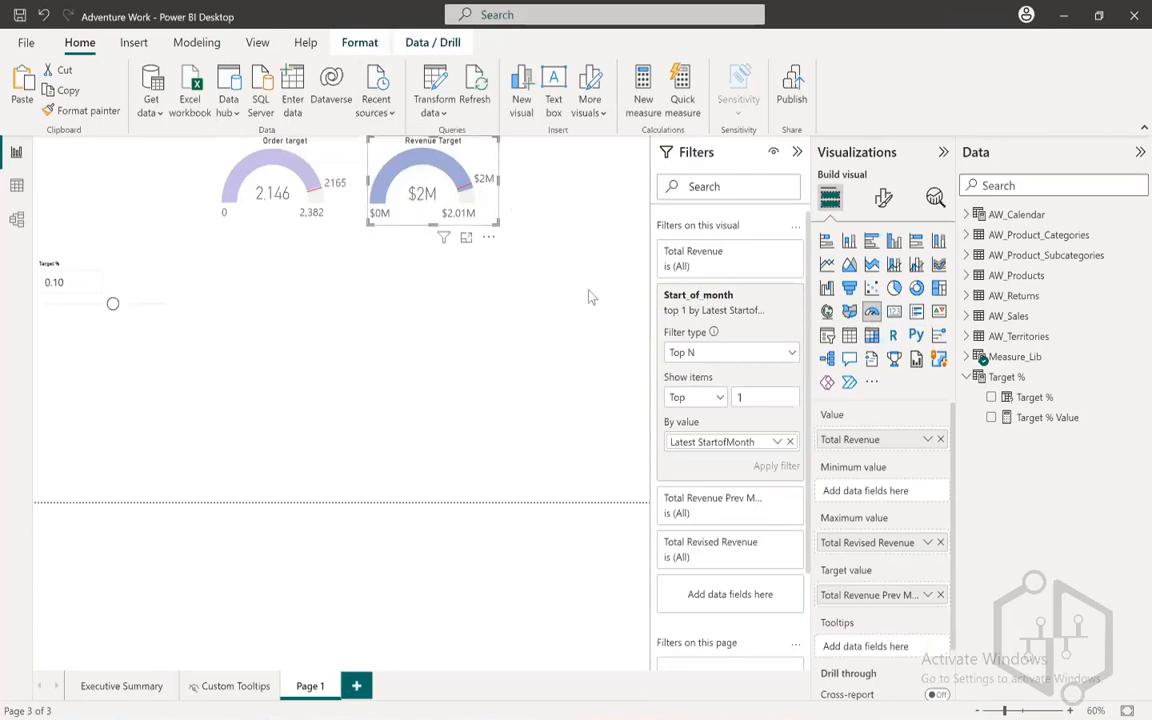
{"action": "left_click", "coordinate": [214, 138]}
{"action": "left_click", "coordinate": [372, 138]}
{"action": "key", "text": "ctrl+s"}
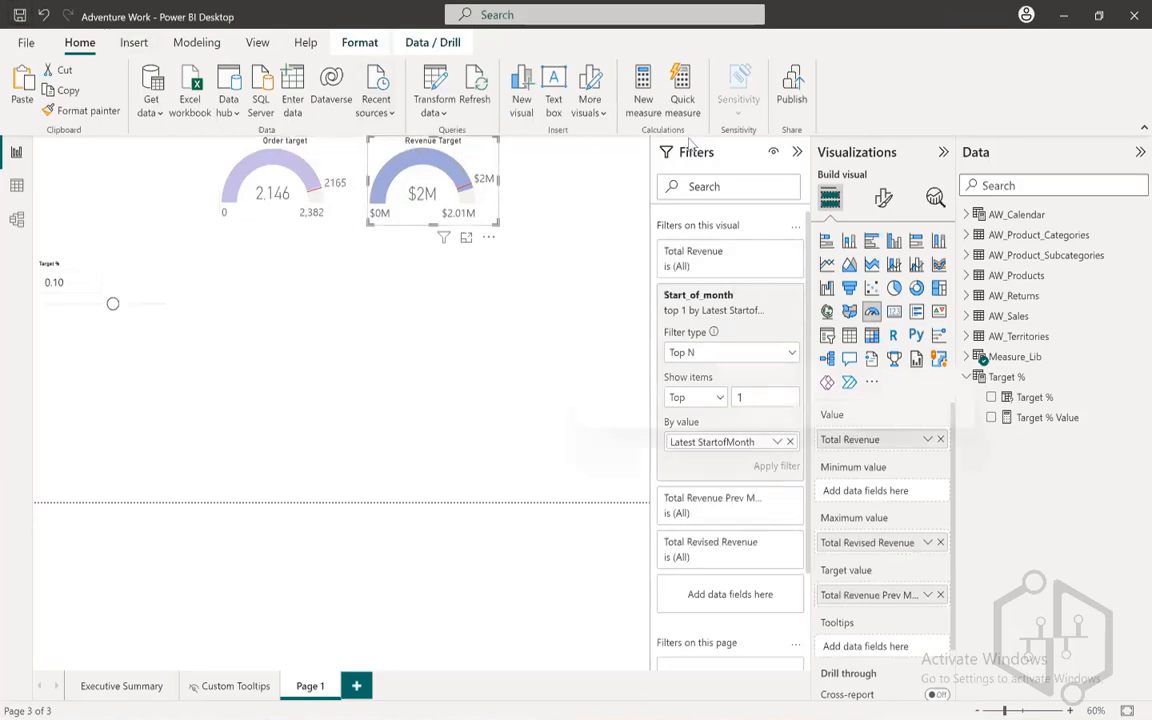
- Insert a third gauge beside the Revenue Target gauge and open it in focus mode
{"action": "left_click", "coordinate": [527, 174]}
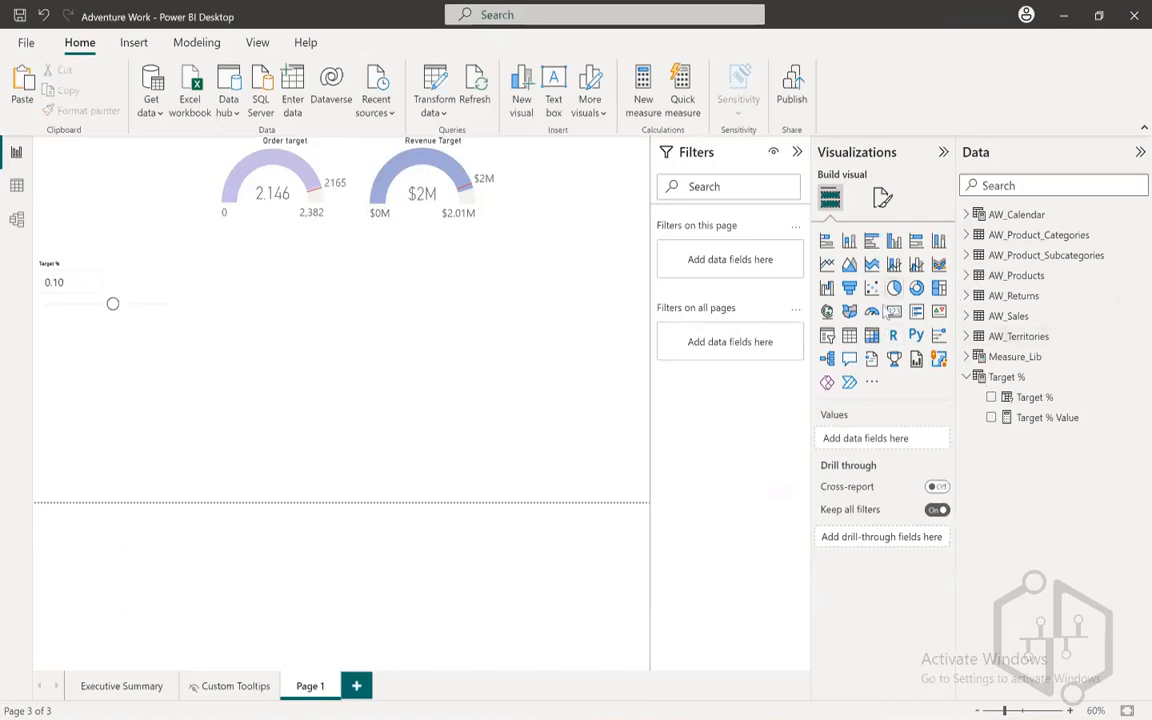
{"action": "left_click", "coordinate": [872, 311]}
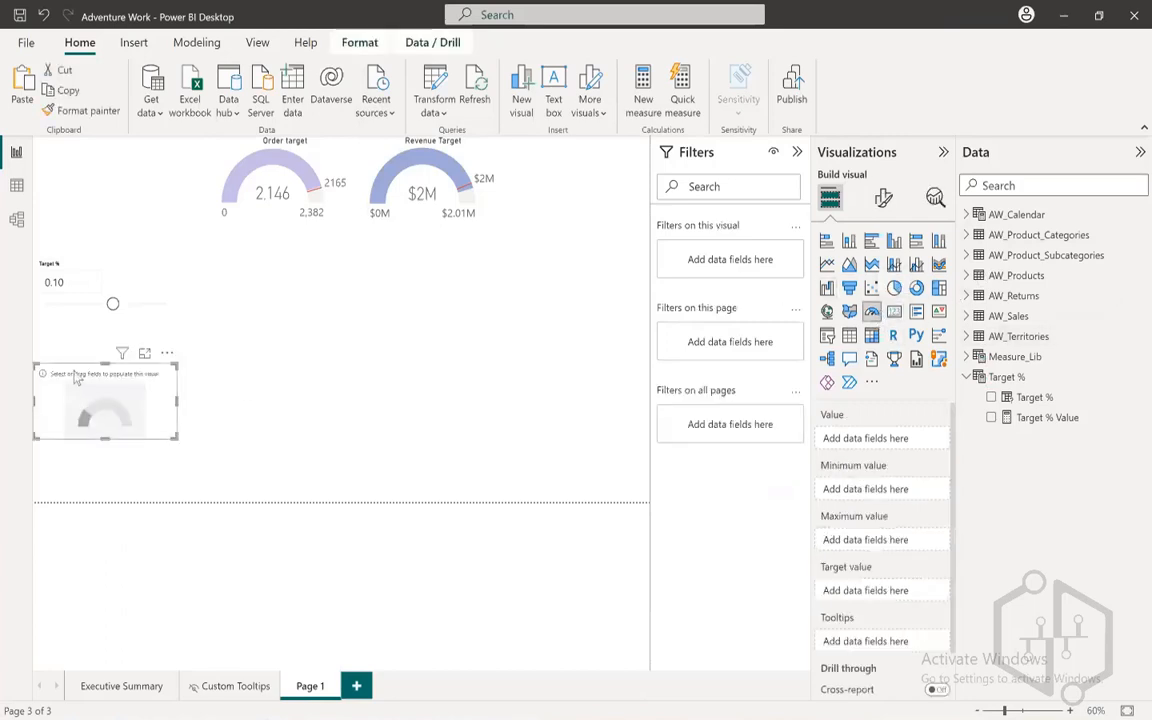
{"action": "left_click_drag", "start_coordinate": [68, 342], "coordinate": [541, 125]}
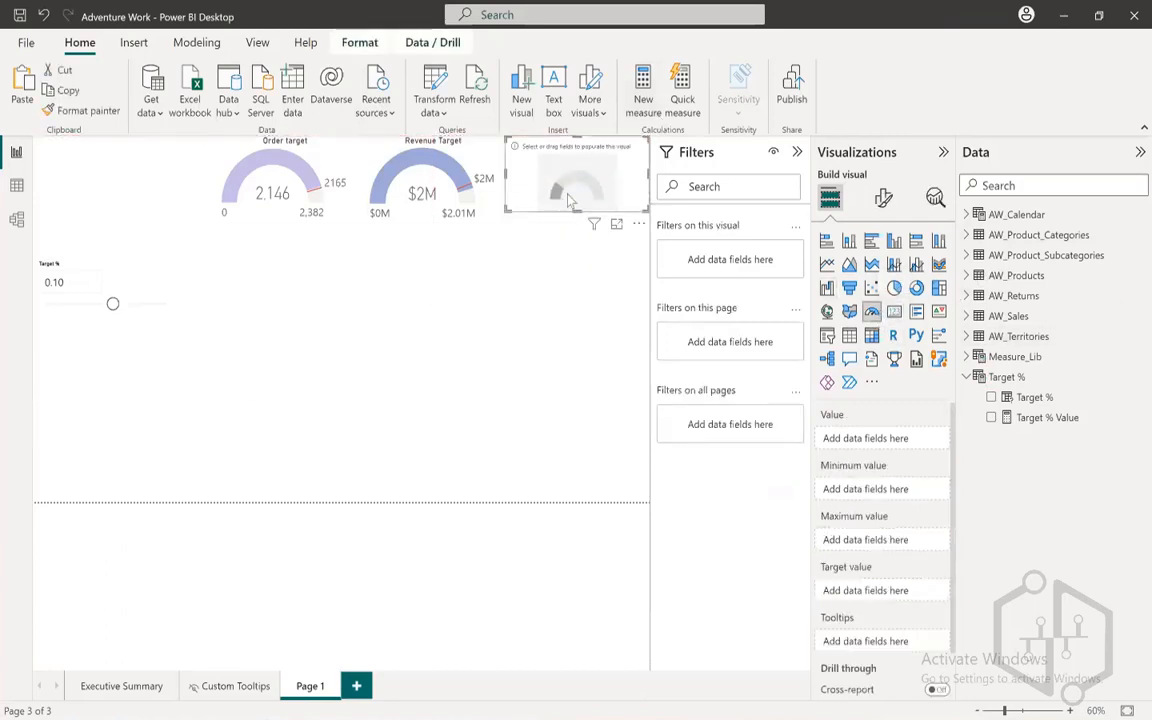
{"action": "left_click", "coordinate": [615, 226]}
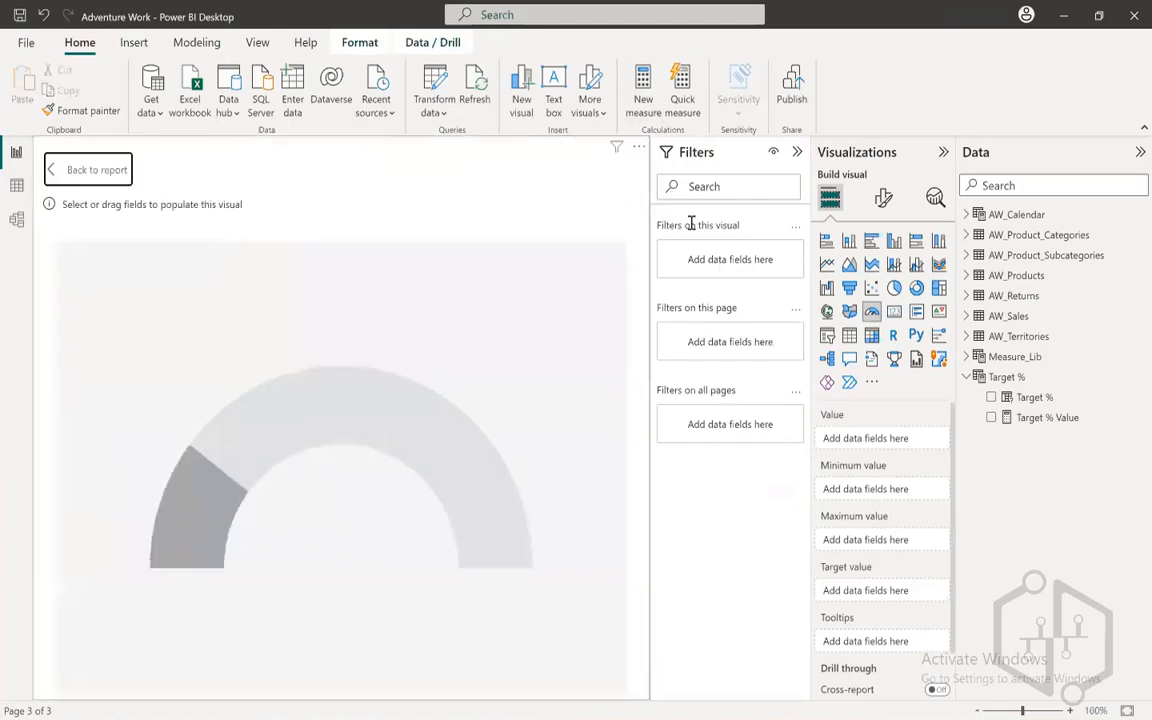
- Assign Total Return Qty as the new gauge's value and Total Returns Prev Month as its maximum value
{"action": "left_click", "coordinate": [968, 376]}
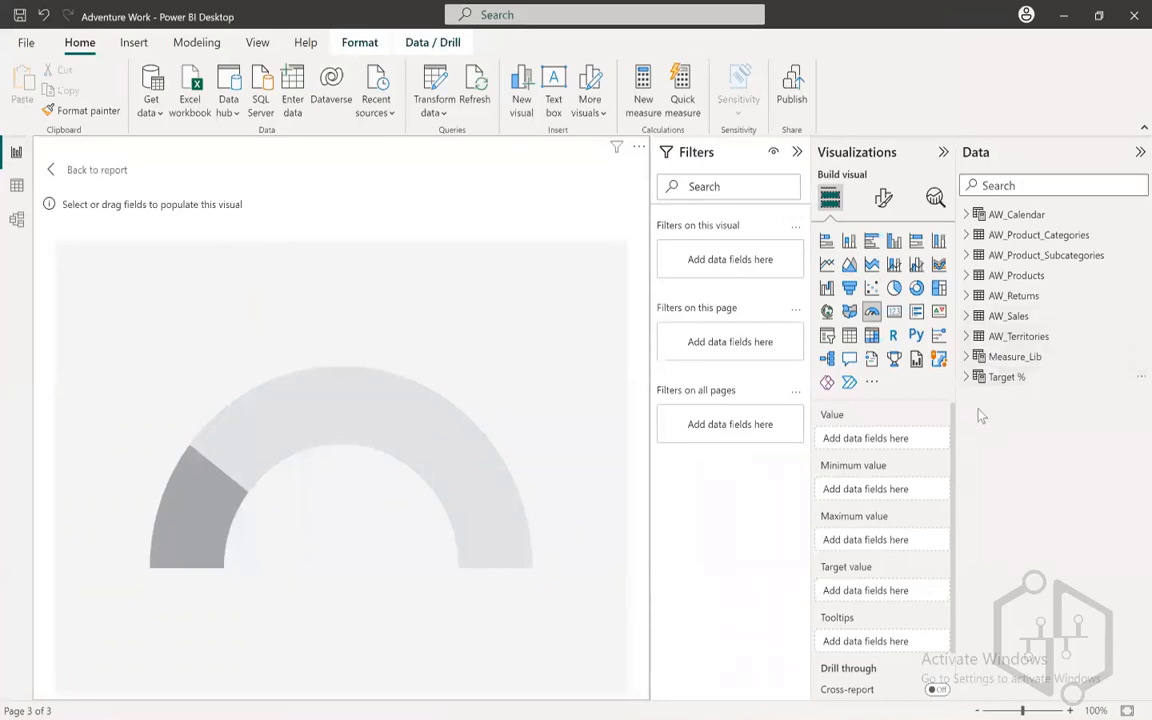
{"action": "left_click", "coordinate": [979, 362]}
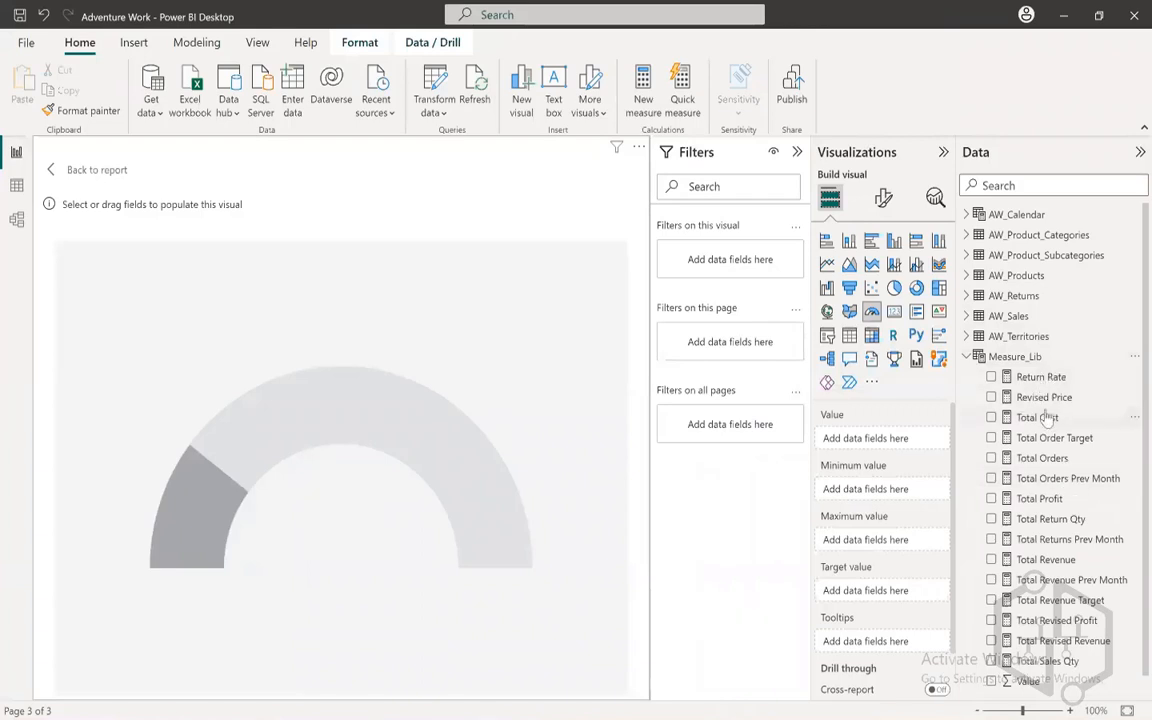
{"action": "scroll", "coordinate": [1045, 527], "scroll_direction": "down", "scroll_amount": 1}
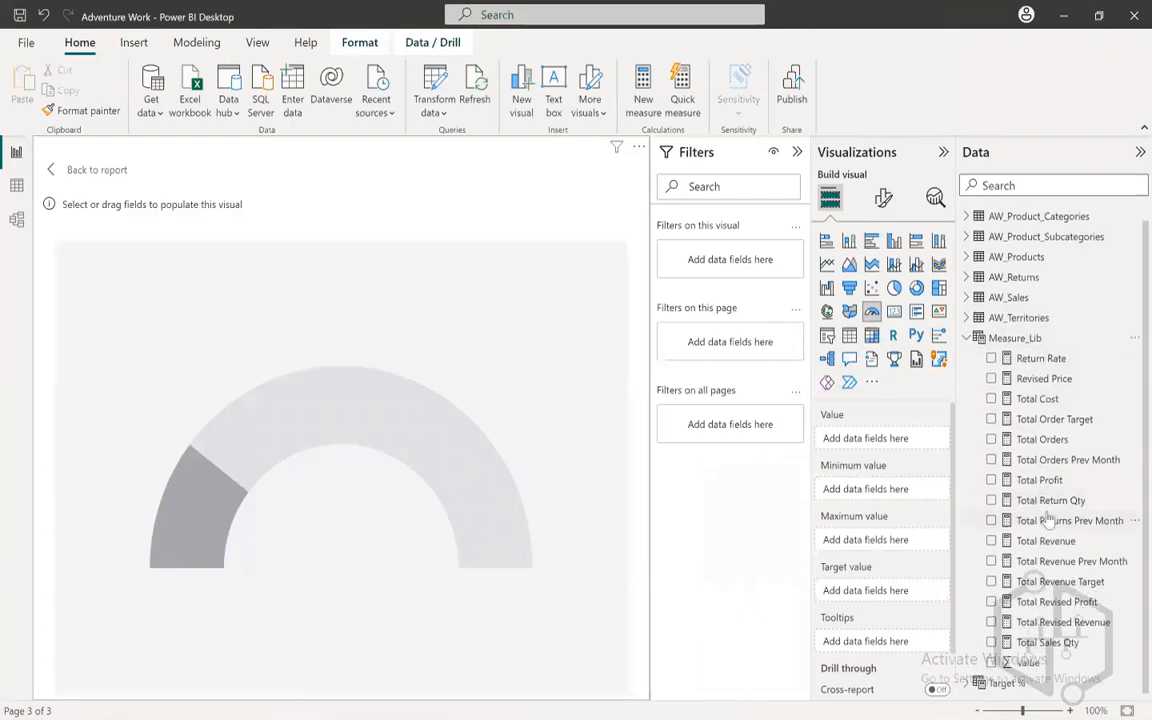
{"action": "left_click_drag", "start_coordinate": [1066, 507], "coordinate": [915, 440]}
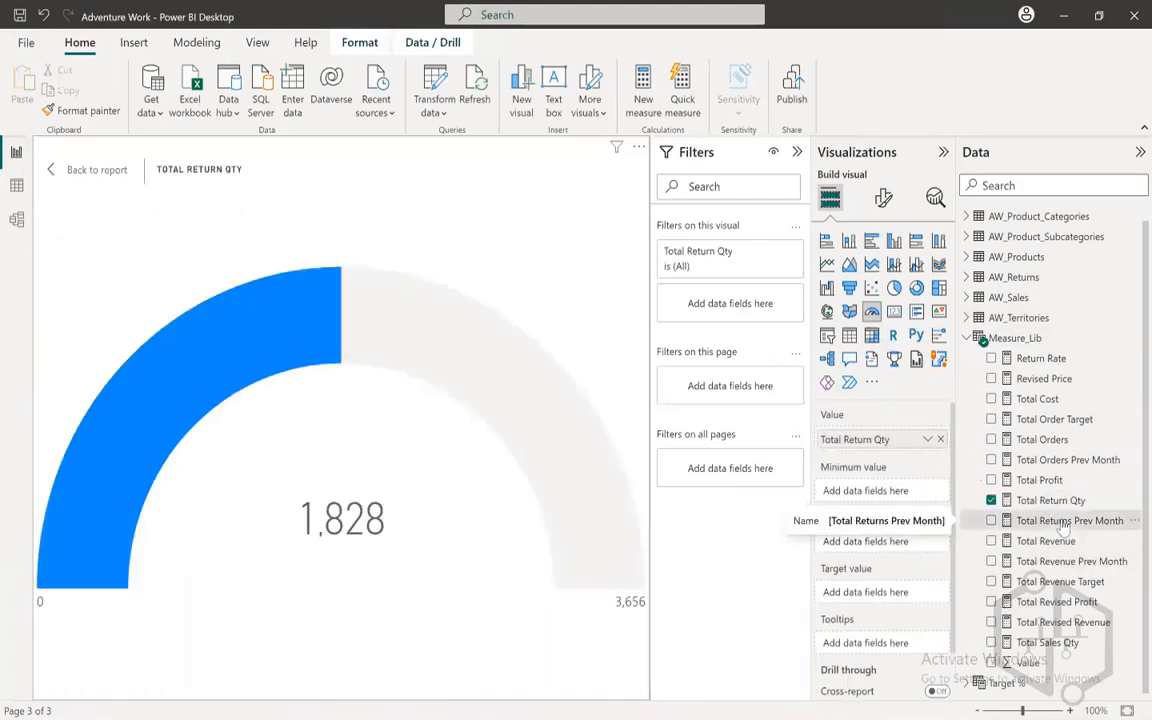
{"action": "left_click_drag", "start_coordinate": [1063, 528], "coordinate": [878, 546]}
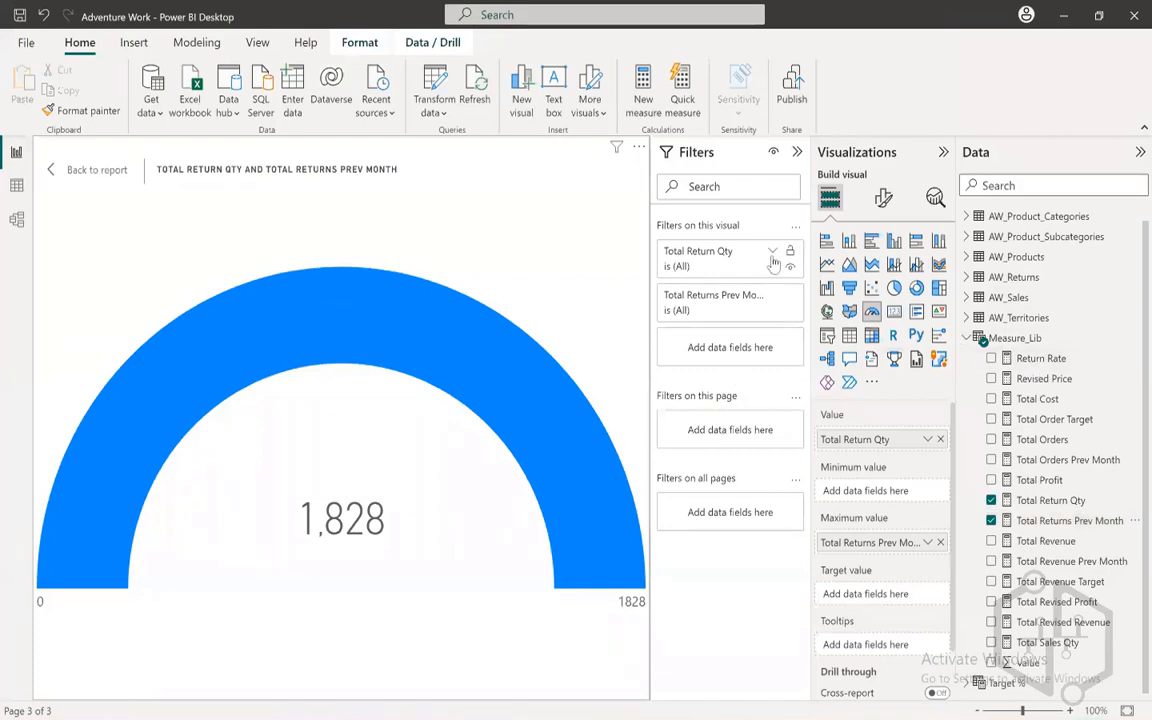
- Try to add Start_of_month from AW_Calendar to the returns gauge's filters, and remove the stray date table visual
{"action": "left_click", "coordinate": [966, 338]}
{"action": "left_click", "coordinate": [966, 214]}
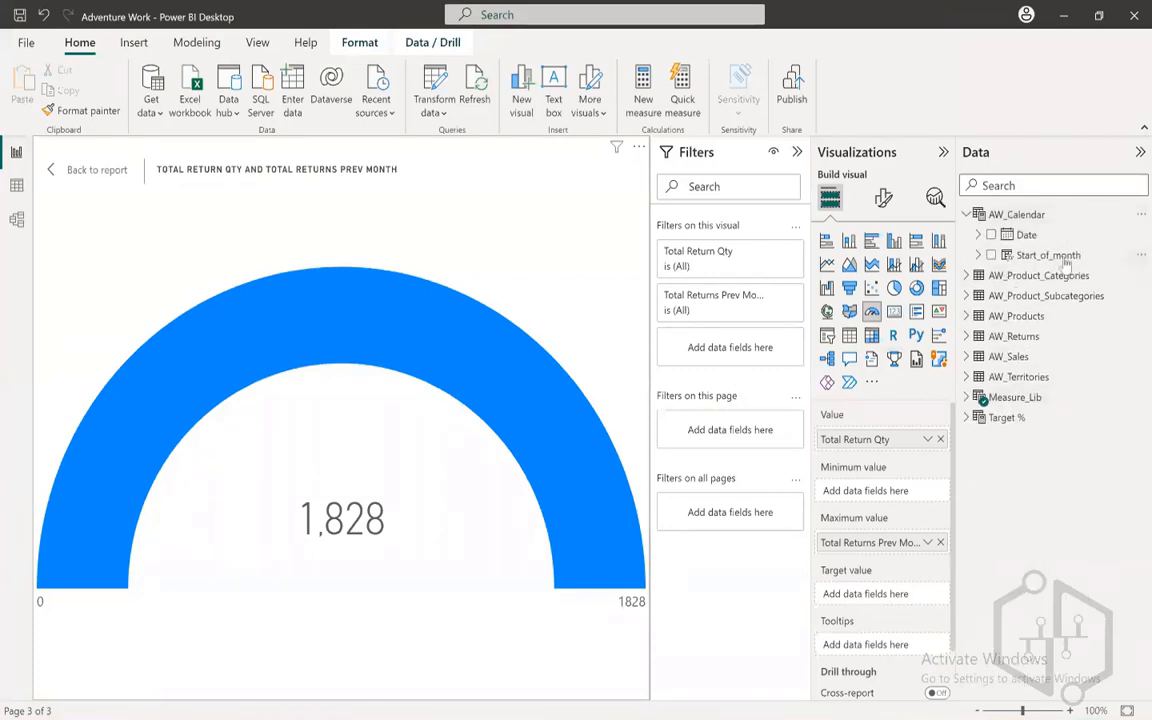
{"action": "left_click_drag", "start_coordinate": [1066, 264], "coordinate": [722, 244]}
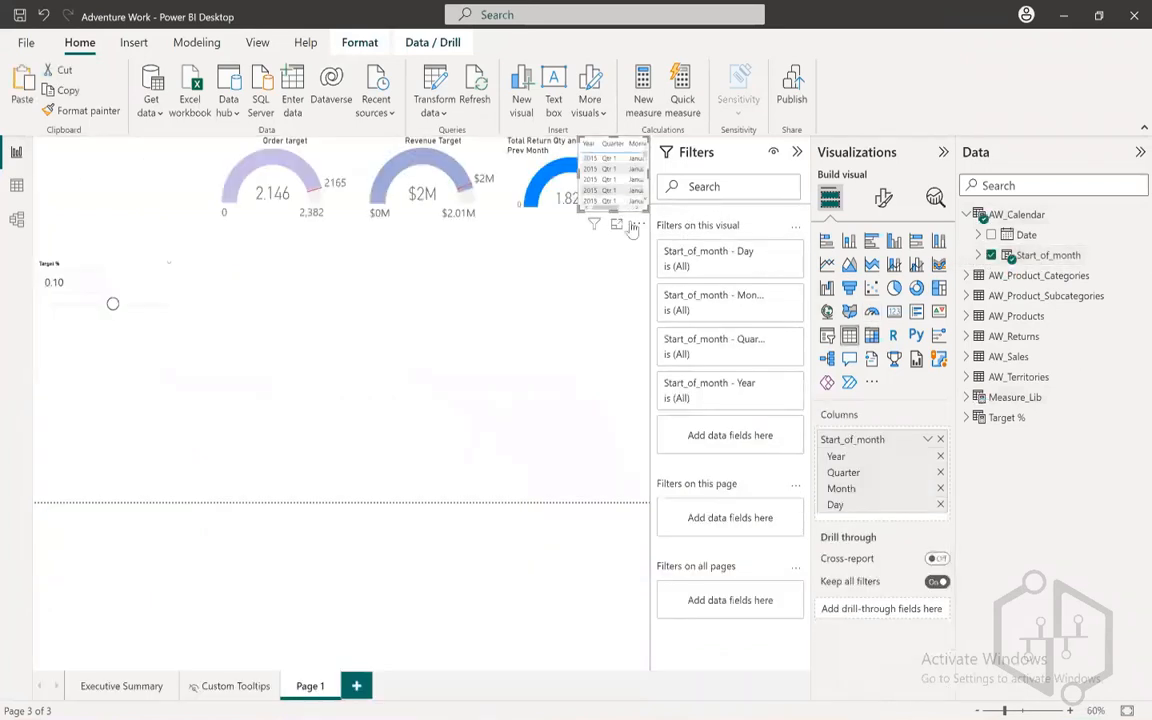
{"action": "left_click", "coordinate": [635, 225]}
{"action": "left_click", "coordinate": [672, 282]}
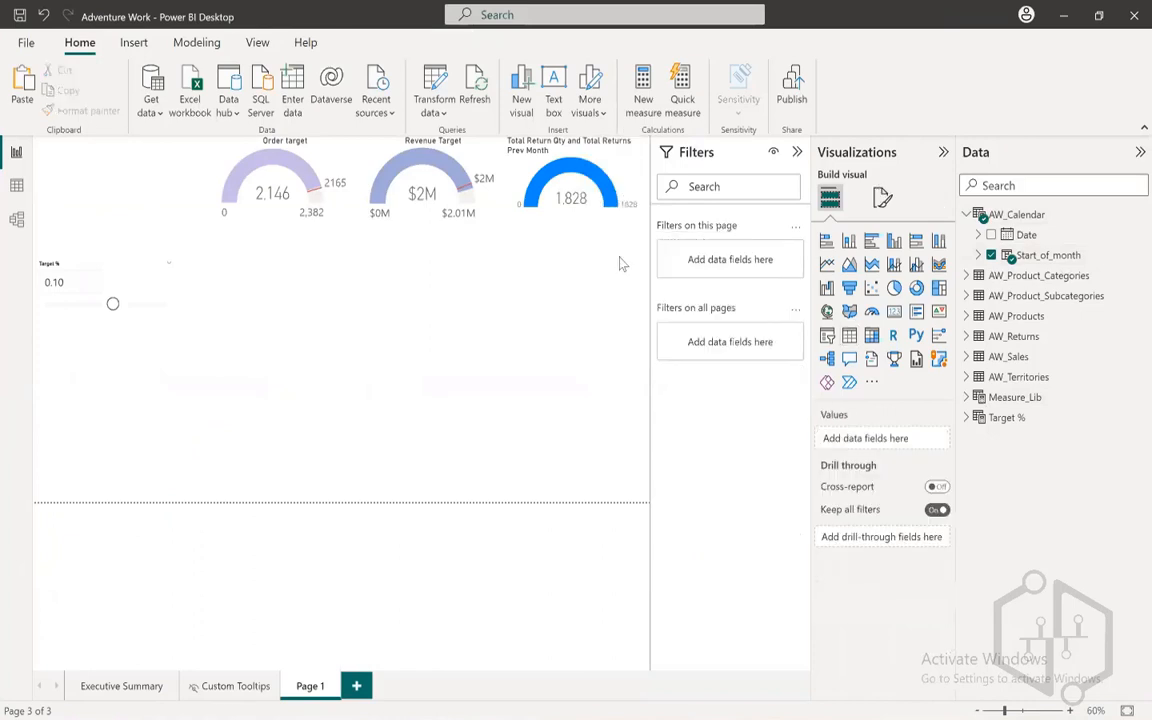
- Check the Return Target gauge in focus mode, return to the report page and deselect the gauge
{"action": "left_click", "coordinate": [601, 154]}
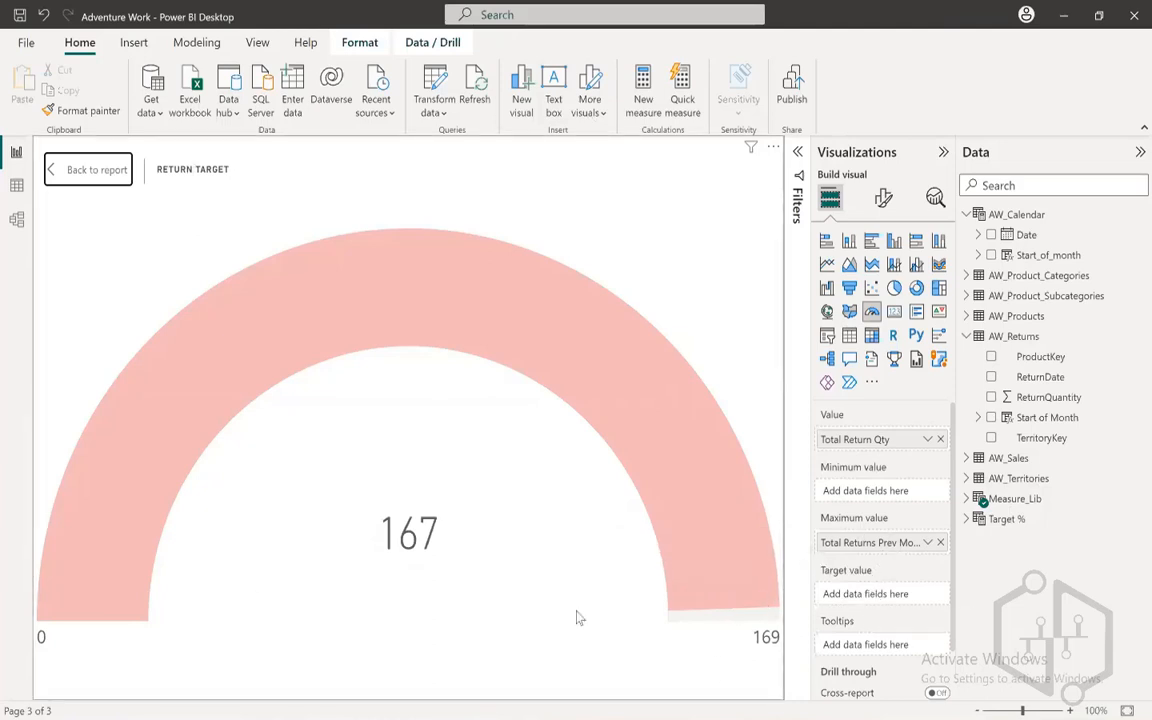
{"action": "mouse_move", "coordinate": [735, 583]}
{"action": "left_click", "coordinate": [79, 172]}
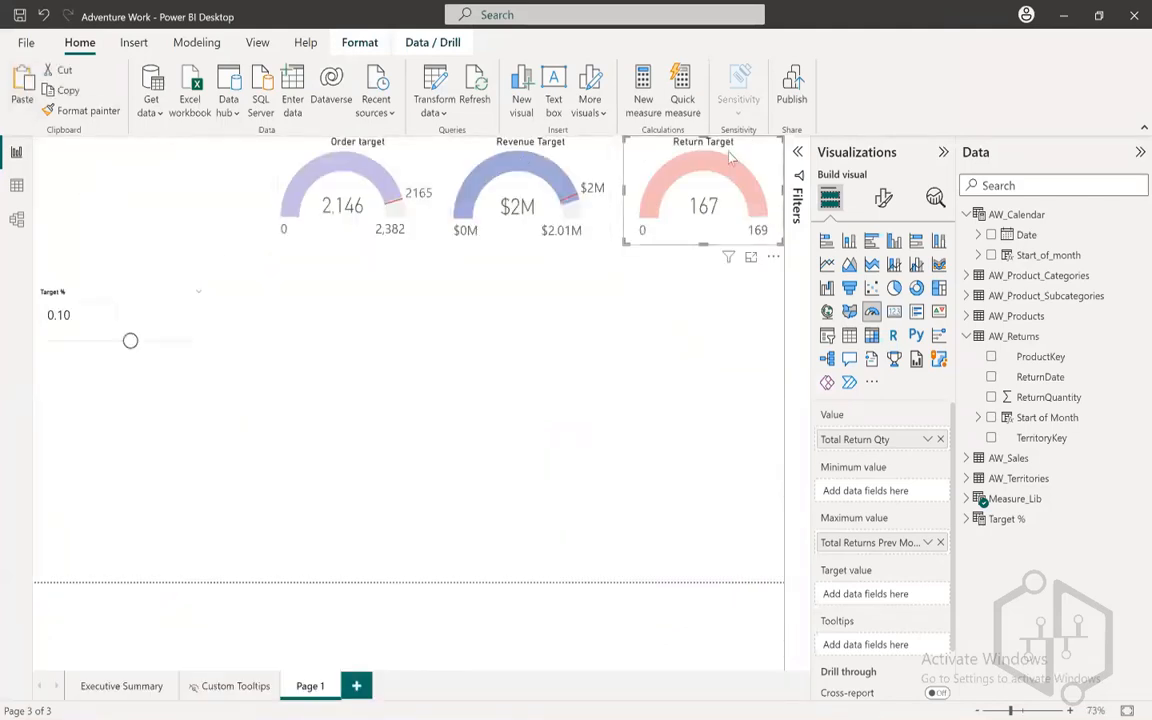
{"action": "left_click", "coordinate": [560, 360]}
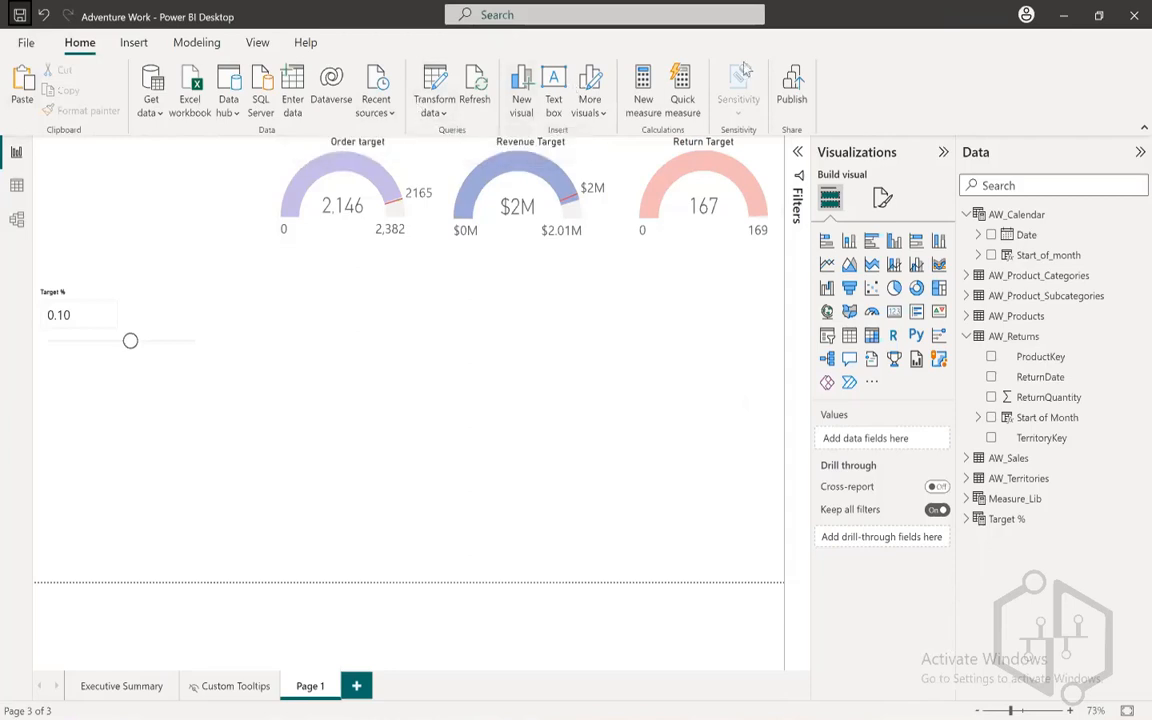
- Insert an area chart below the Target % slicer and stretch it to the page's full width and bottom edge
{"action": "left_click", "coordinate": [849, 265]}
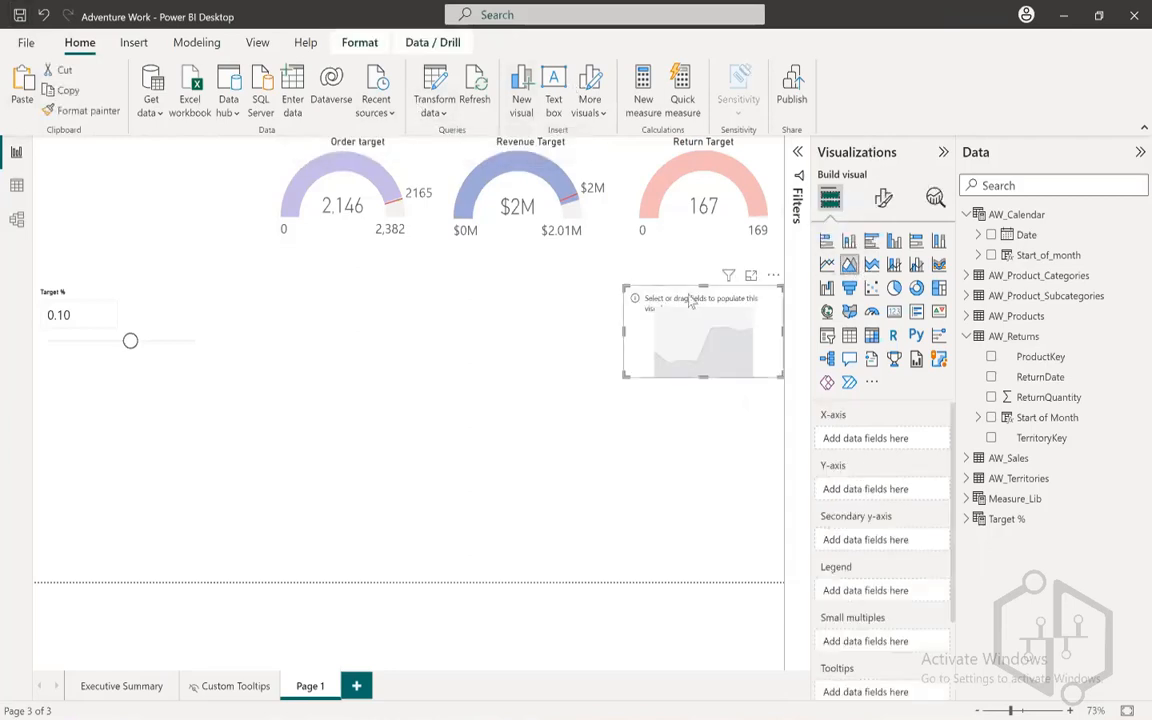
{"action": "left_click_drag", "start_coordinate": [690, 302], "coordinate": [100, 408]}
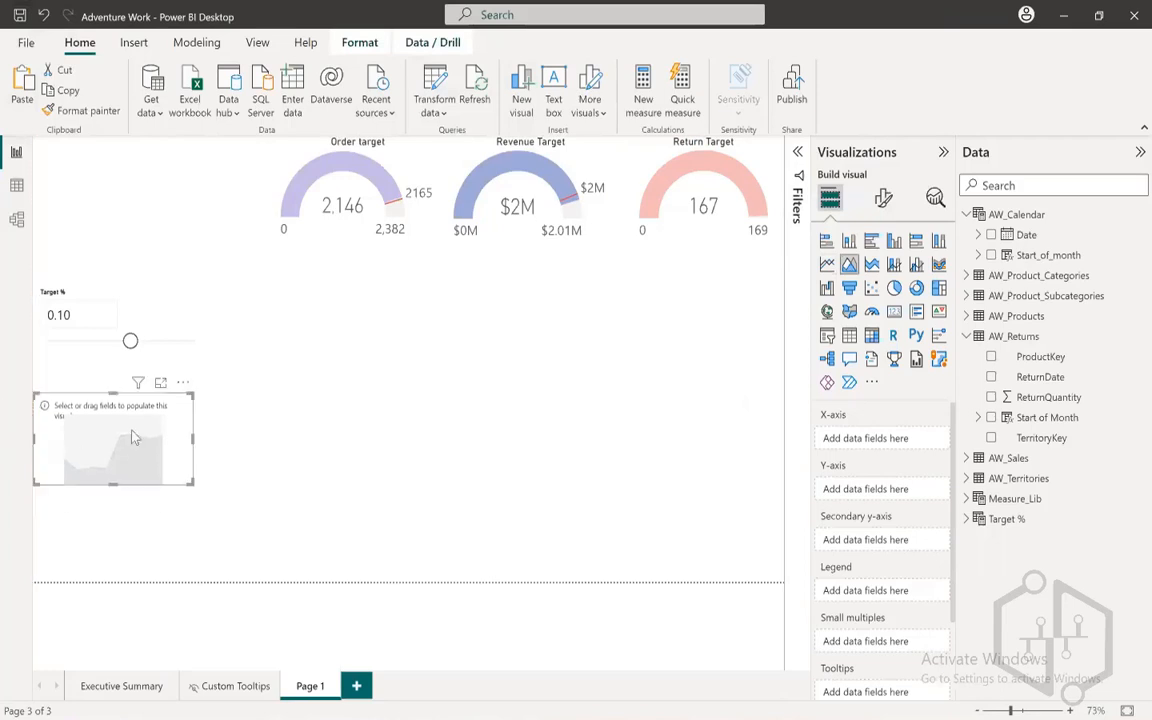
{"action": "left_click_drag", "start_coordinate": [112, 485], "coordinate": [85, 590]}
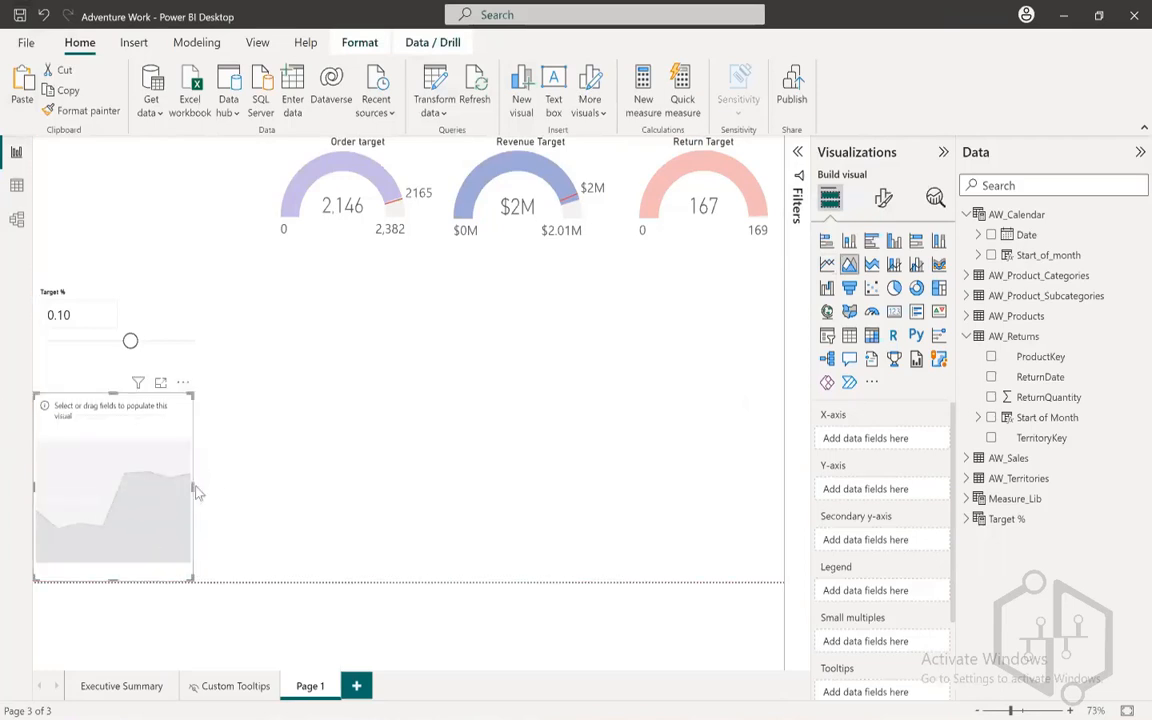
{"action": "left_click_drag", "start_coordinate": [190, 486], "coordinate": [775, 480]}
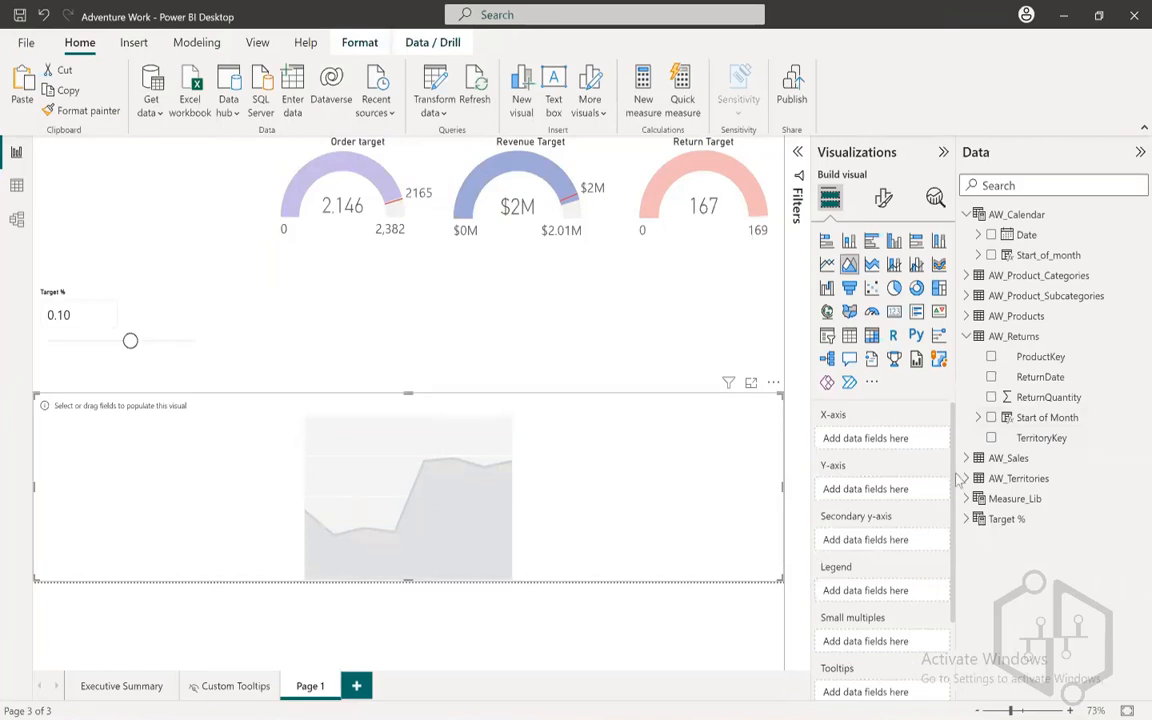
- Put Start_of_month from AW_Calendar on the area chart's X-axis as a plain date instead of a date hierarchy
{"action": "scroll", "coordinate": [955, 485], "scroll_direction": "down", "scroll_amount": 2}
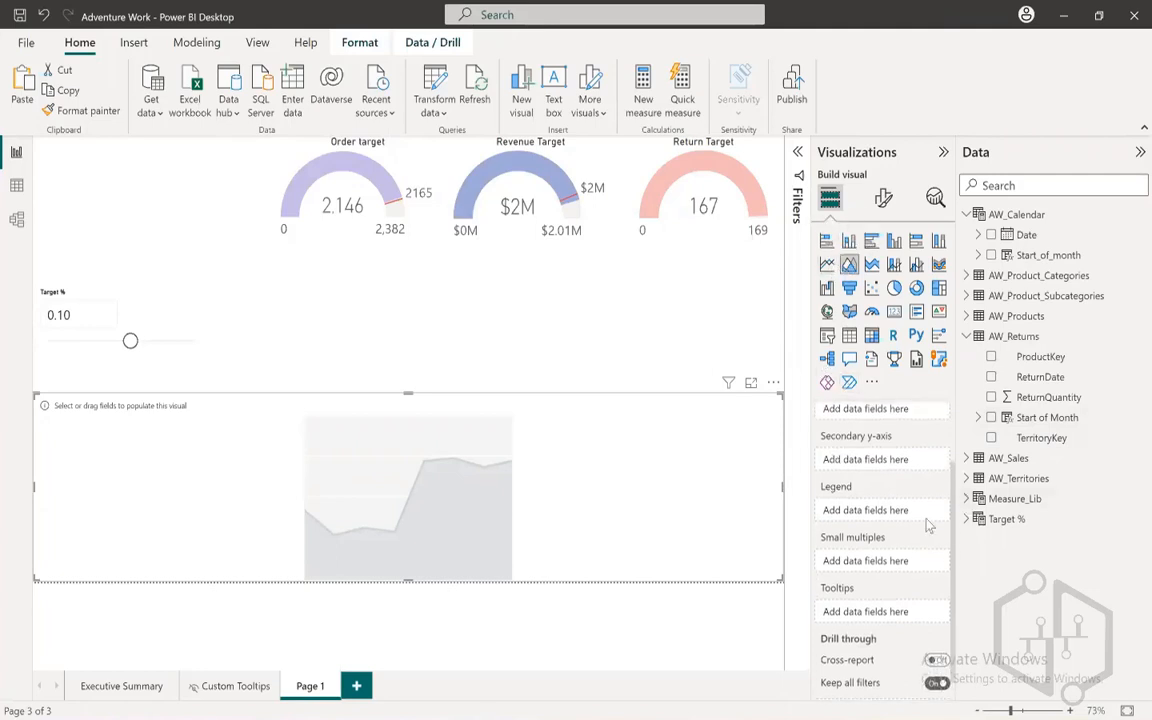
{"action": "scroll", "coordinate": [921, 510], "scroll_direction": "down", "scroll_amount": 1}
{"action": "scroll", "coordinate": [929, 511], "scroll_direction": "up", "scroll_amount": 3}
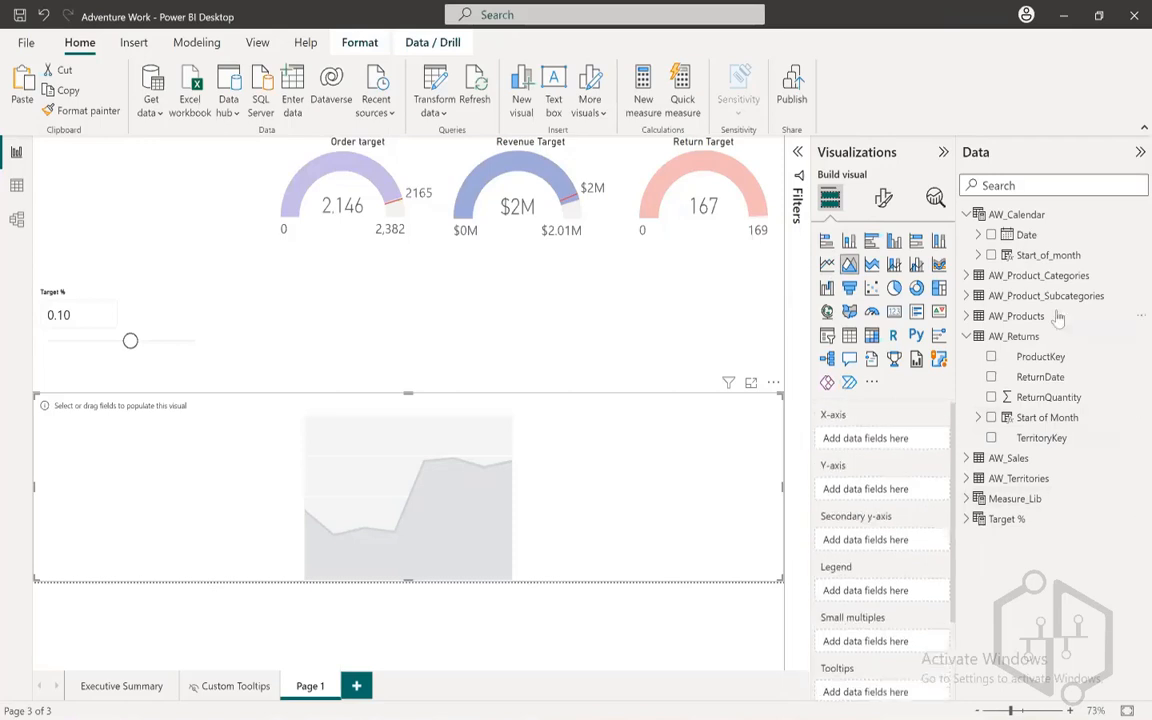
{"action": "left_click_drag", "start_coordinate": [1040, 255], "coordinate": [868, 447]}
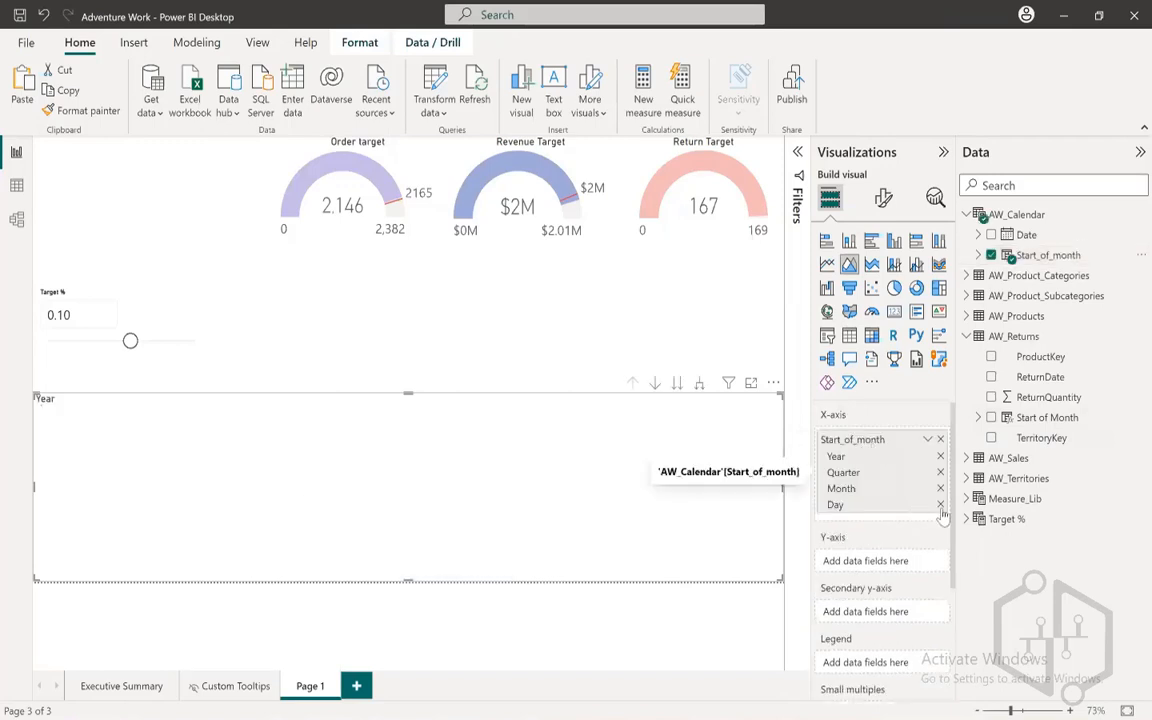
{"action": "left_click", "coordinate": [927, 439]}
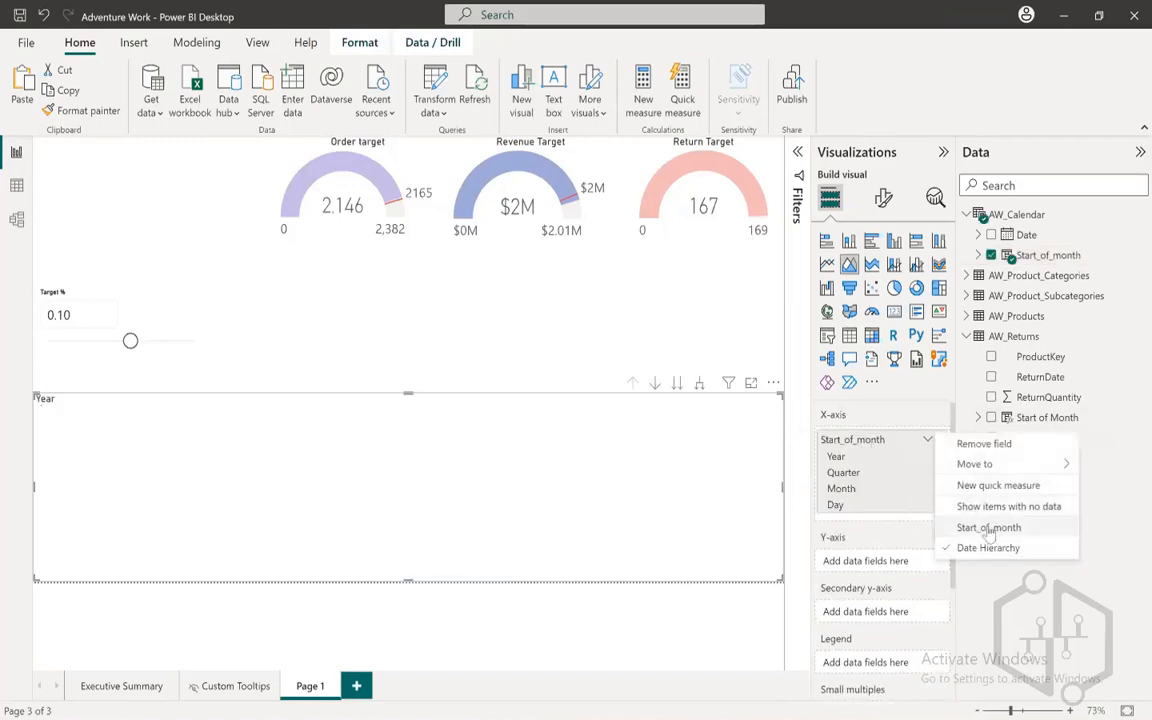
{"action": "left_click", "coordinate": [988, 528]}
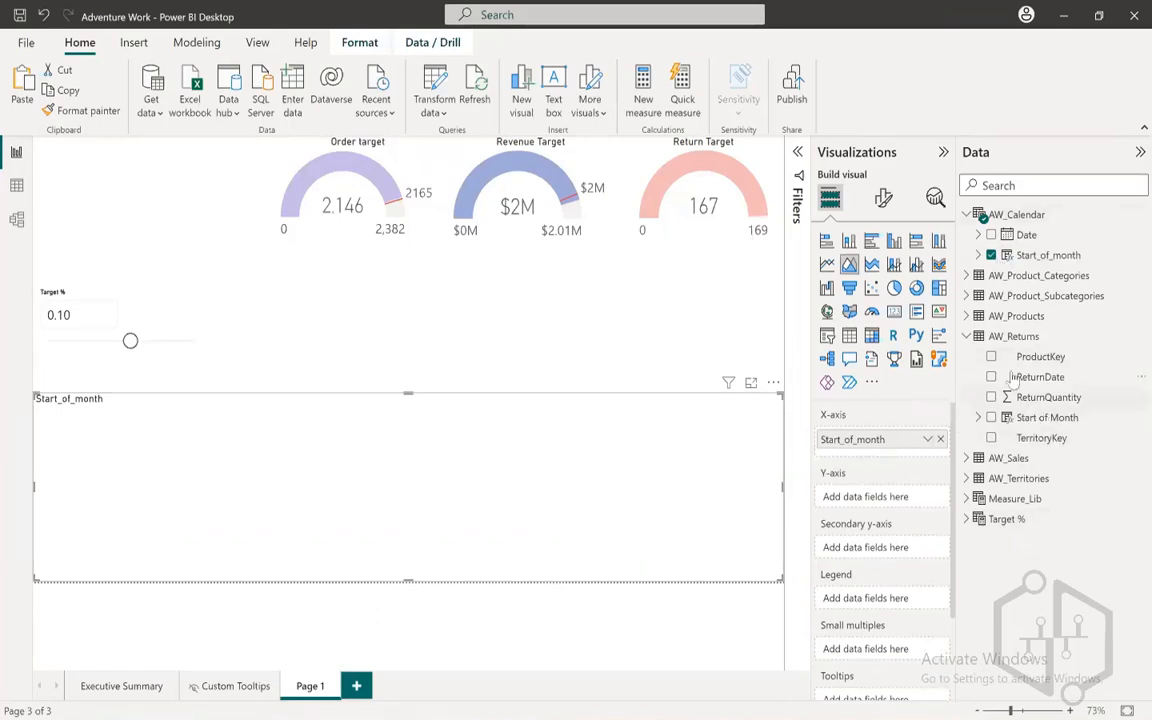
- Add Total Return Qty from Measure_Lib to the area chart's Y-axis and check a data point on the curve
{"action": "left_click", "coordinate": [967, 338]}
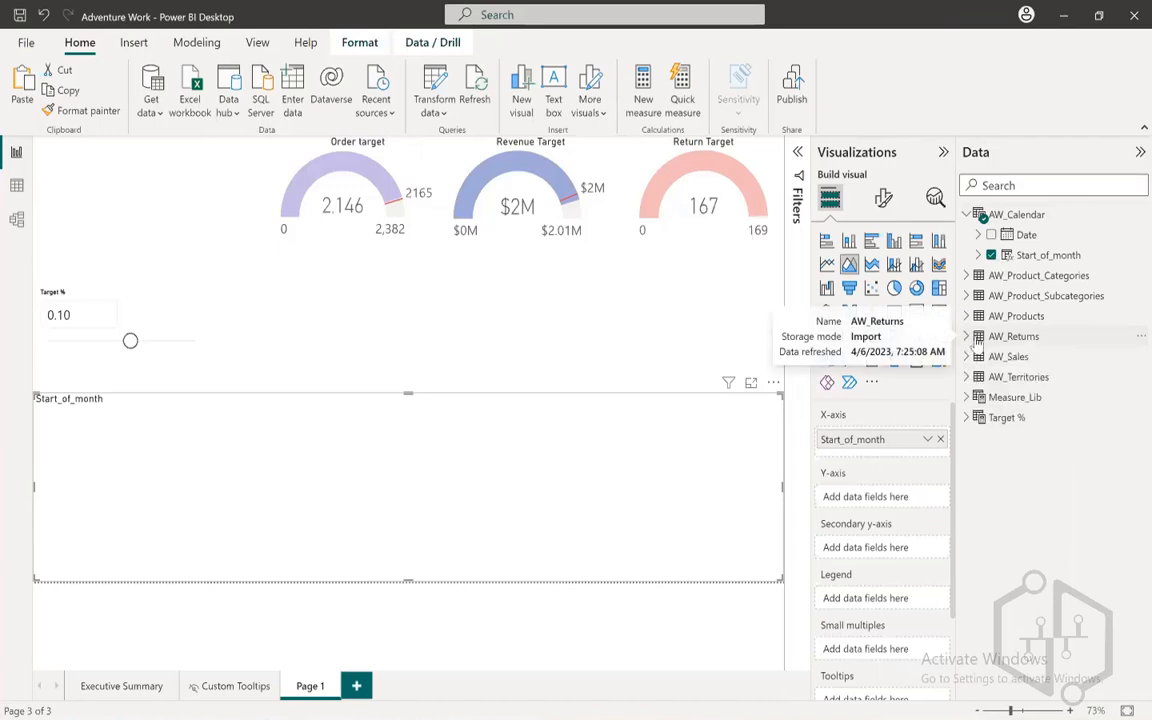
{"action": "left_click", "coordinate": [967, 397]}
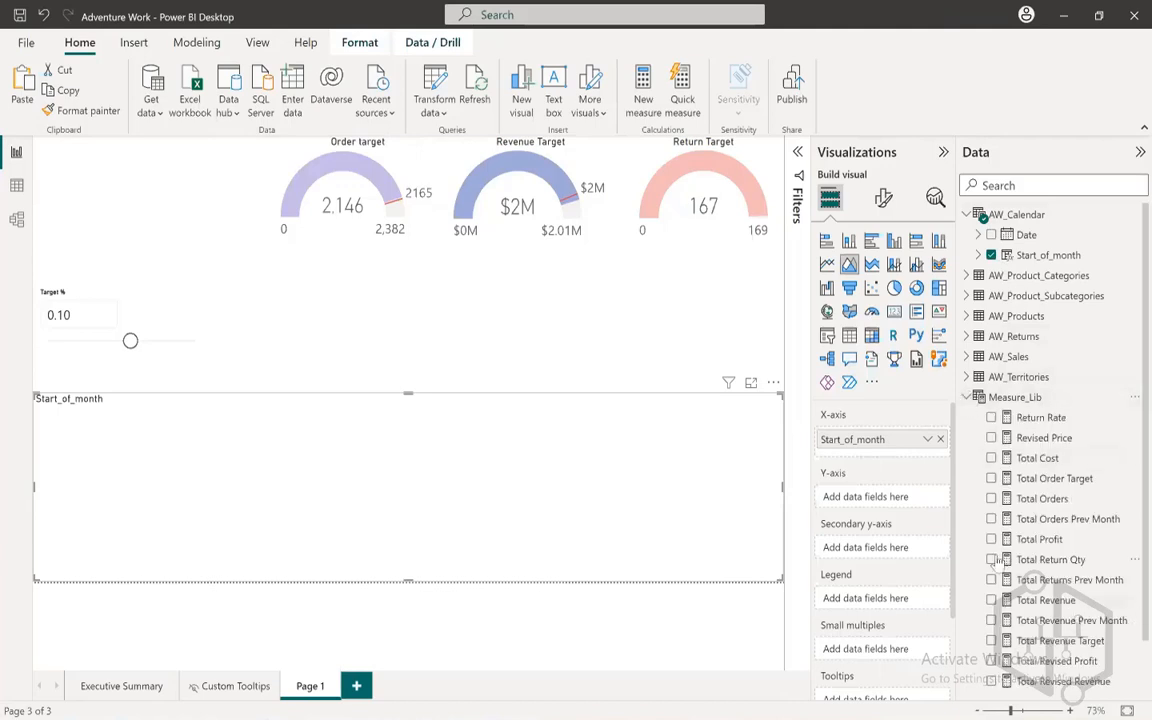
{"action": "left_click_drag", "start_coordinate": [1001, 555], "coordinate": [880, 500]}
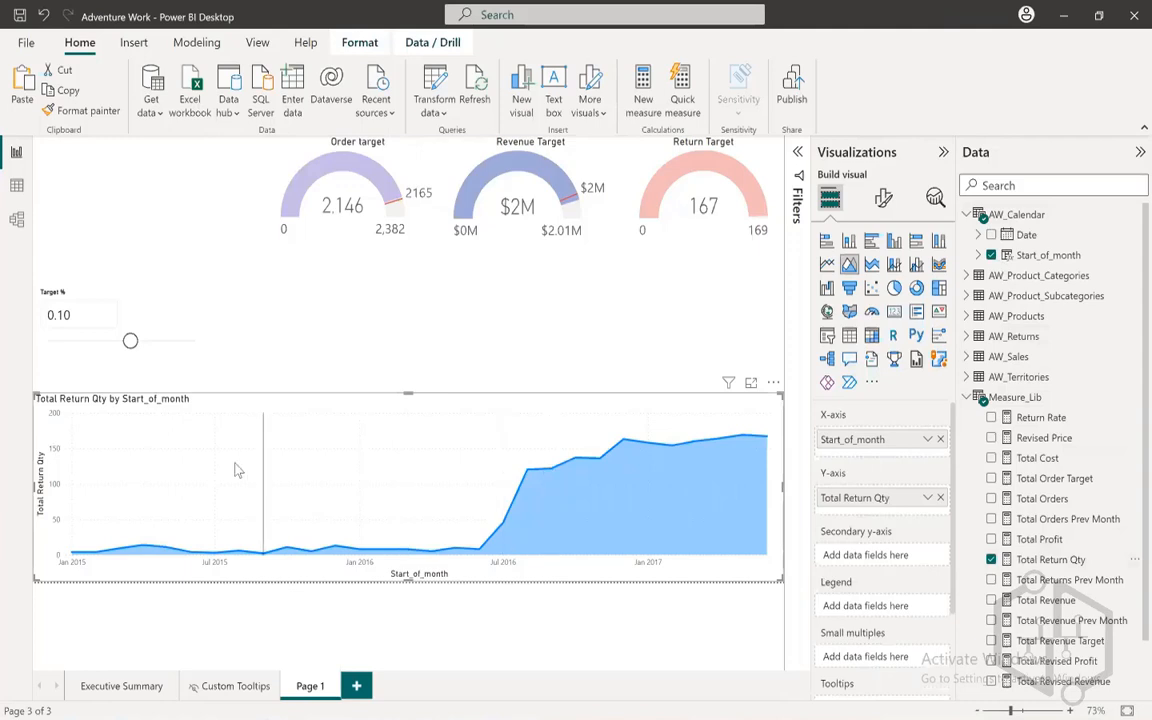
{"action": "mouse_move", "coordinate": [432, 458]}
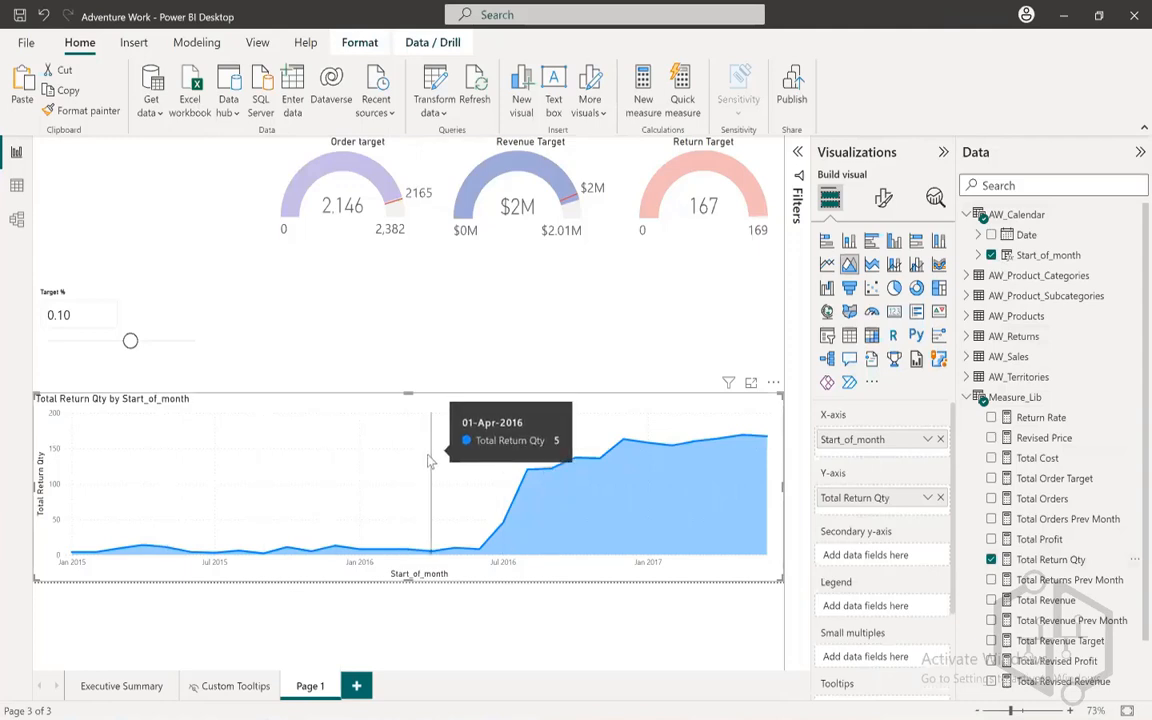
- Give the area chart the centred title "Monthly Returns" and save the report
{"action": "left_click", "coordinate": [883, 197]}
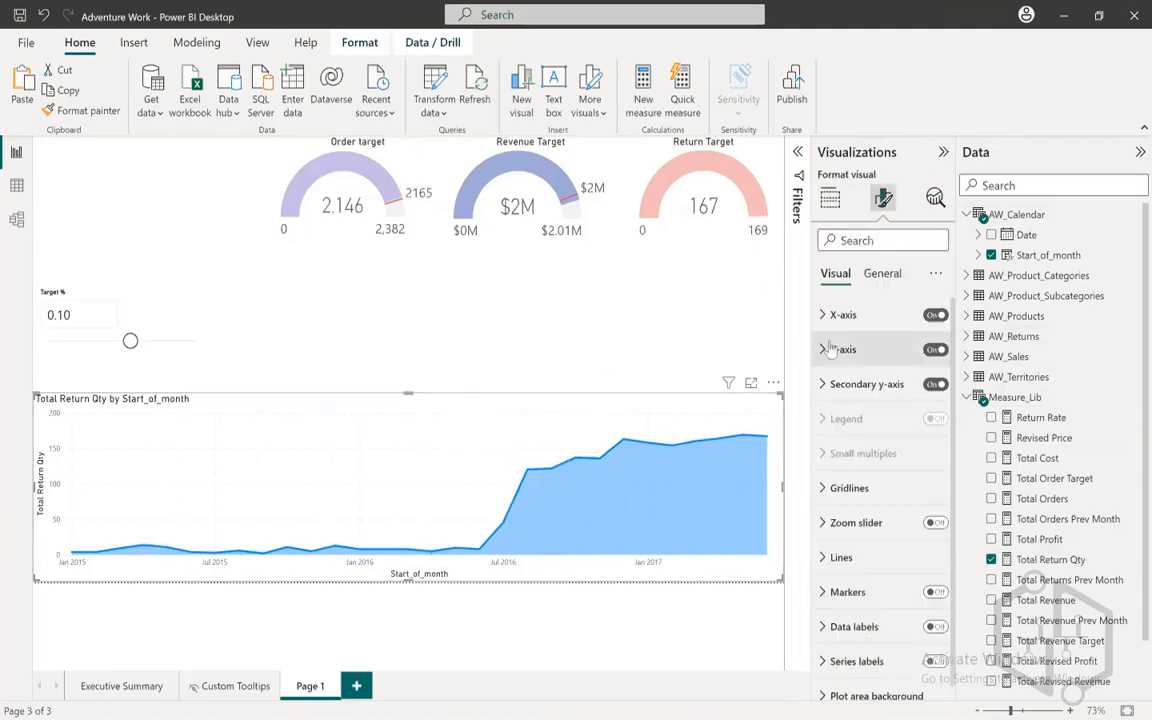
{"action": "left_click", "coordinate": [881, 273]}
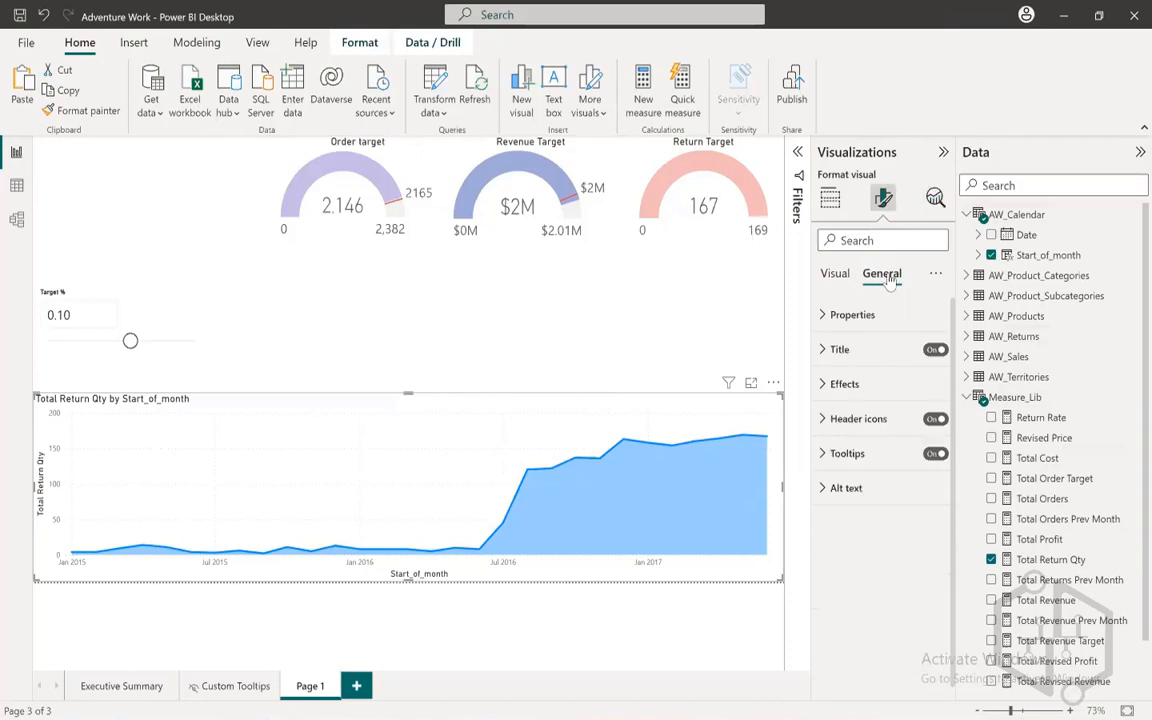
{"action": "left_click", "coordinate": [859, 349]}
{"action": "triple_click", "coordinate": [875, 434]}
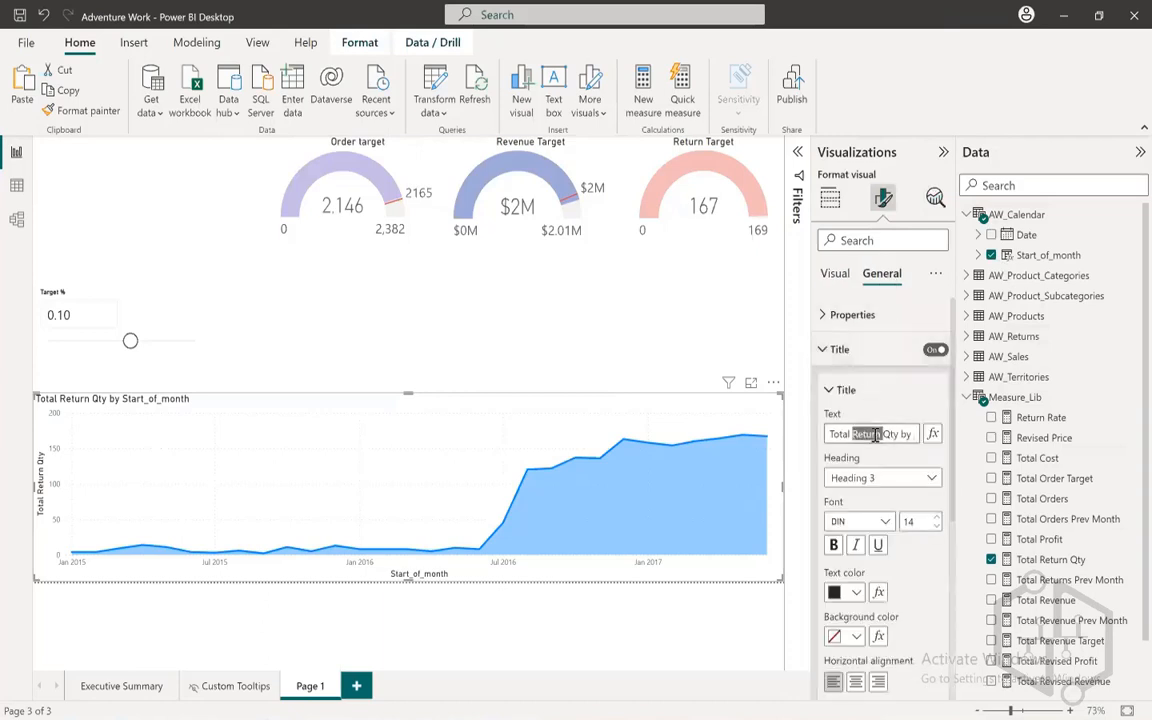
{"action": "type", "text": "Month"}
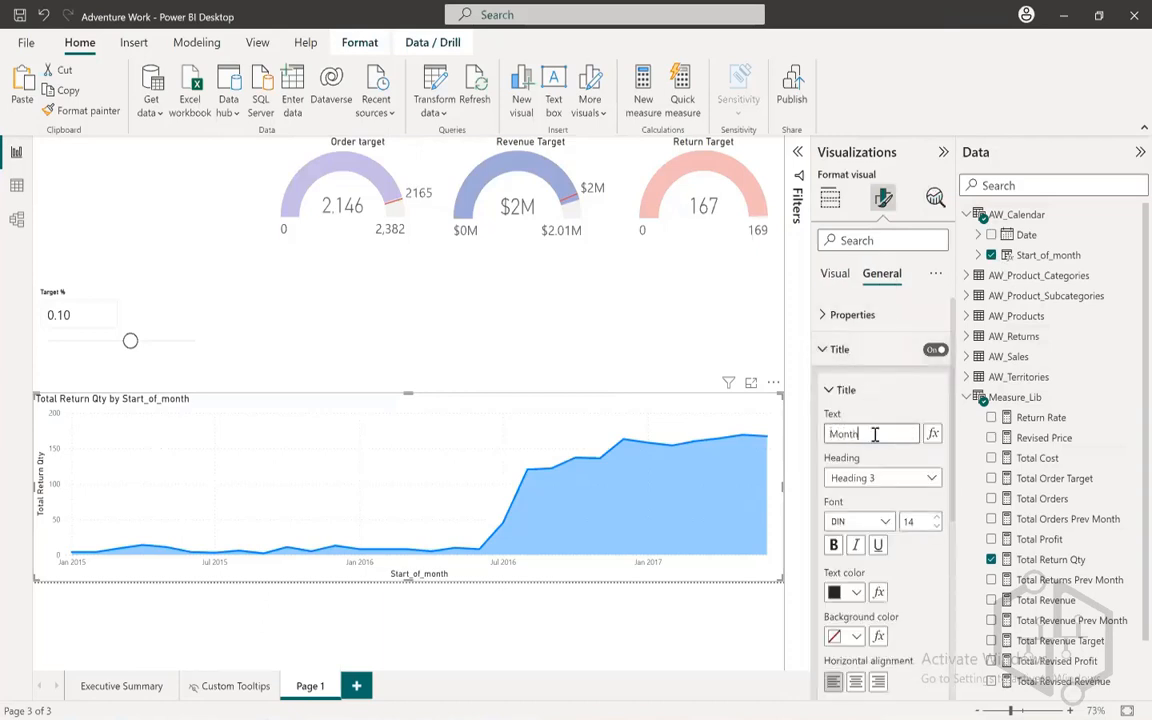
{"action": "type", "text": "ly Returns"}
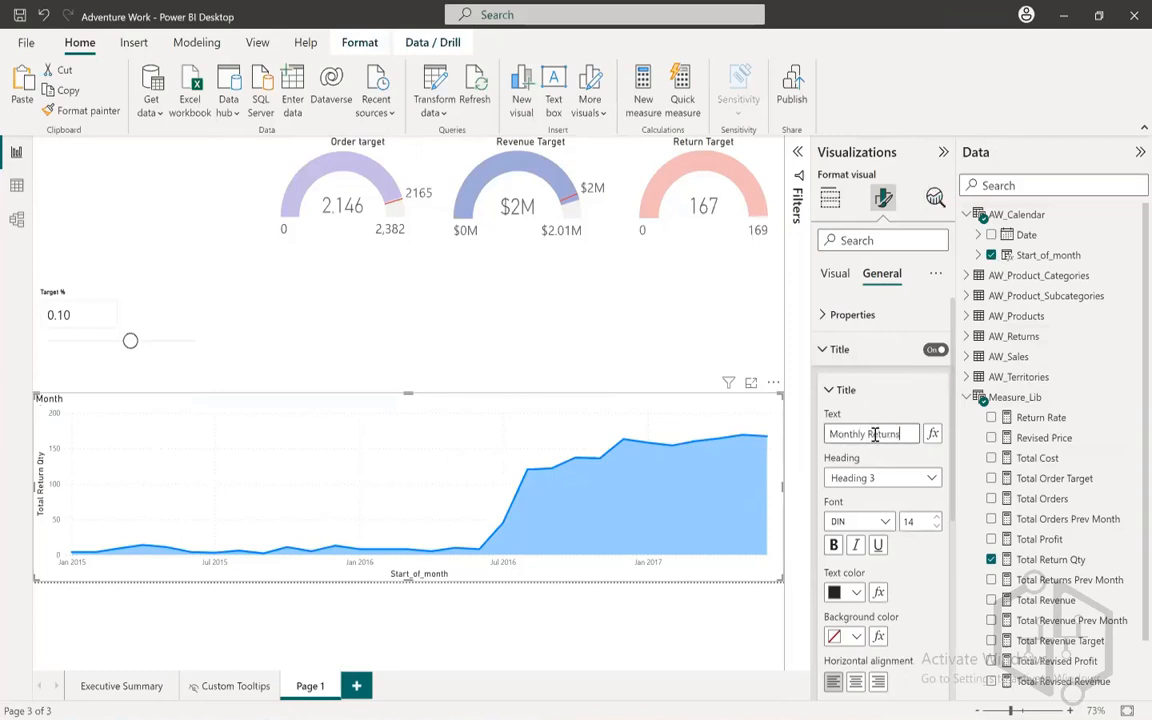
{"action": "left_click", "coordinate": [856, 683]}
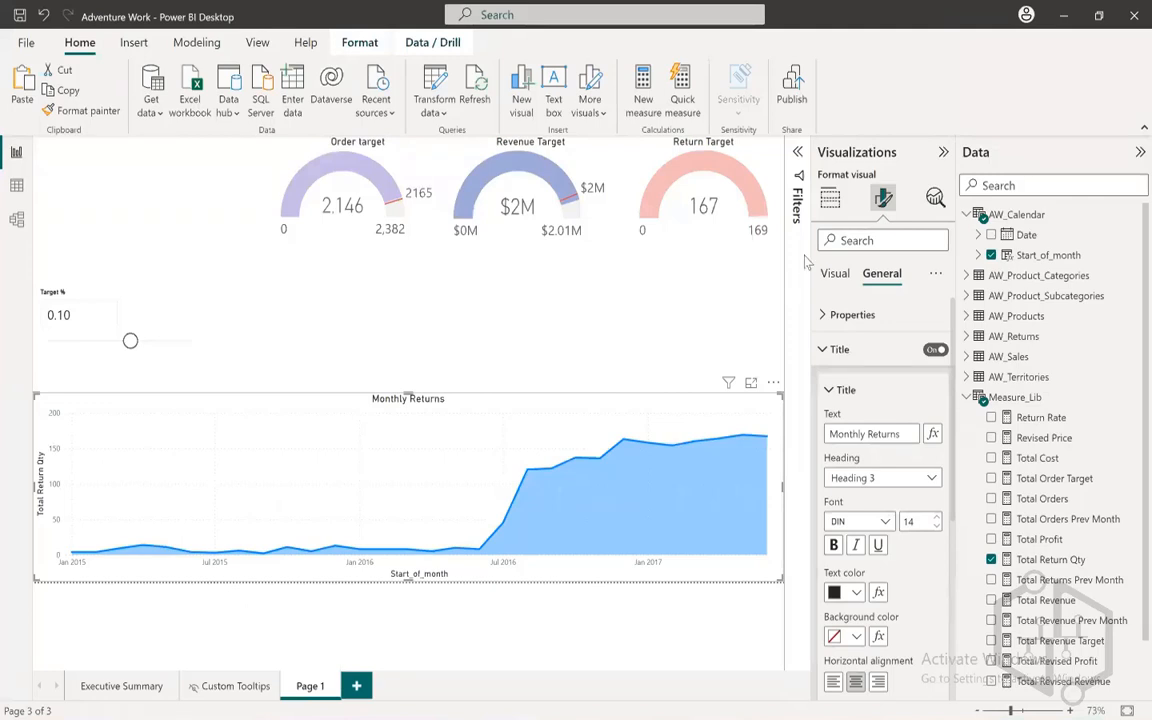
{"action": "left_click", "coordinate": [830, 350]}
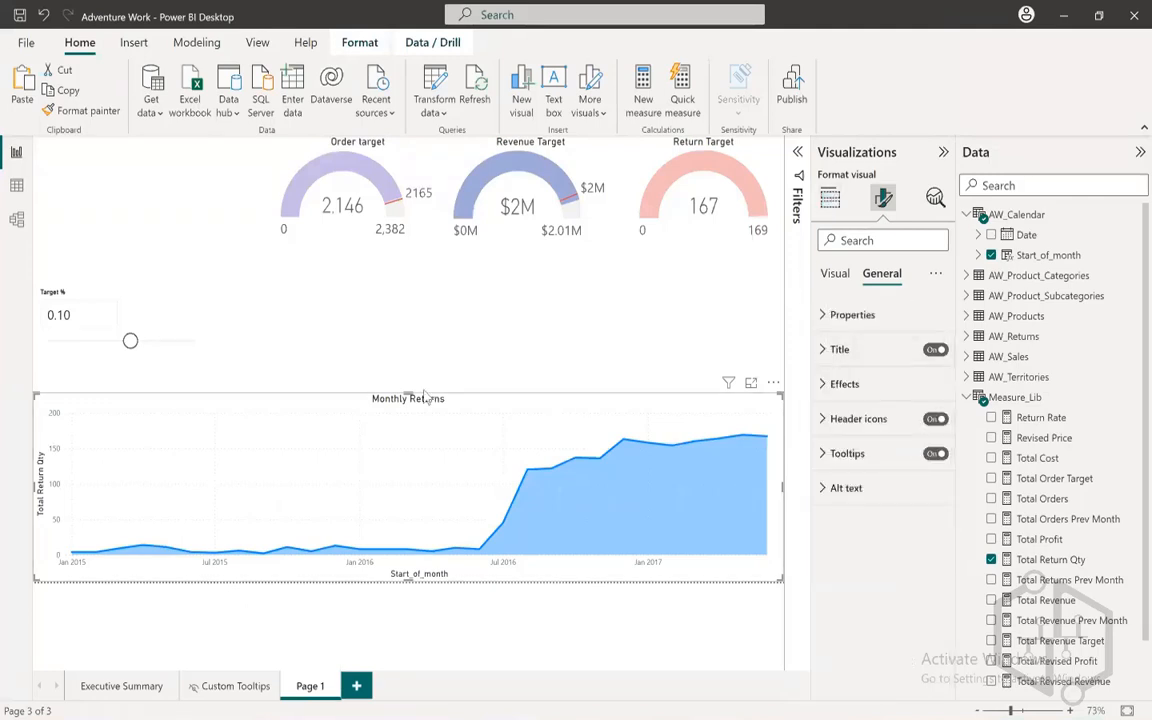
{"action": "left_click", "coordinate": [19, 14]}
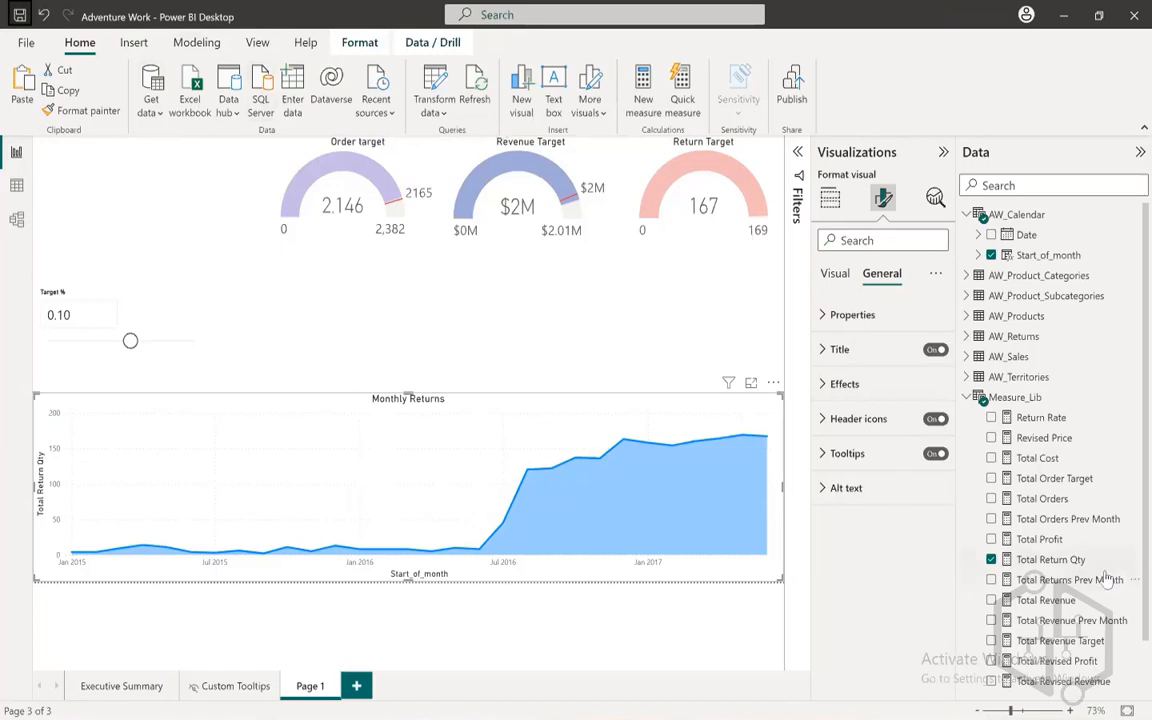
- Copy the Total Return Qty formula into a new measure in Measure_Lib
{"action": "left_click", "coordinate": [1050, 559]}
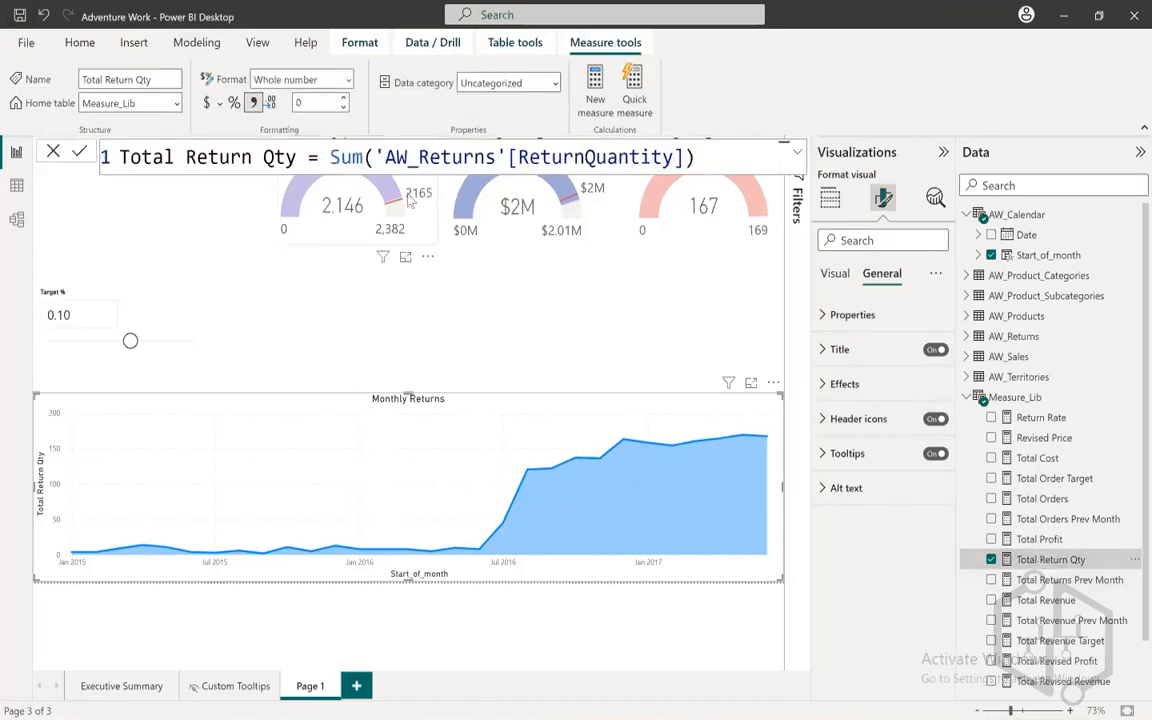
{"action": "mouse_move", "coordinate": [409, 200]}
{"action": "left_click_drag", "start_coordinate": [697, 157], "coordinate": [172, 121]}
{"action": "key", "text": "ctrl+c"}
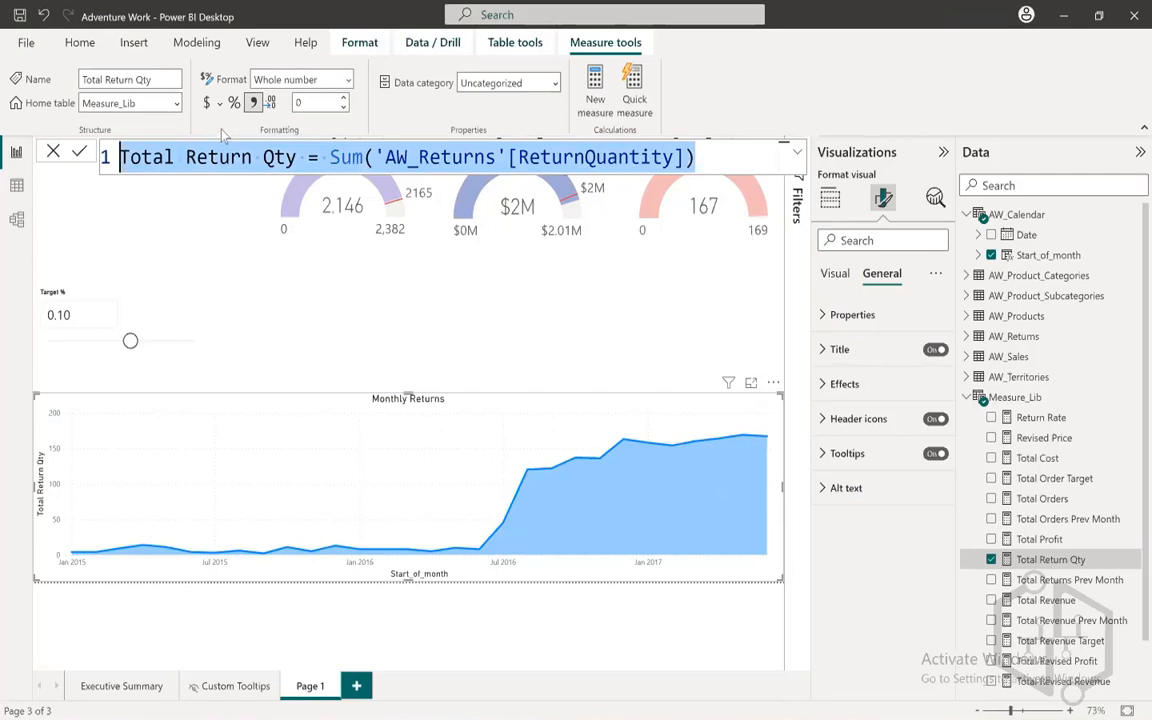
{"action": "left_click", "coordinate": [596, 93]}
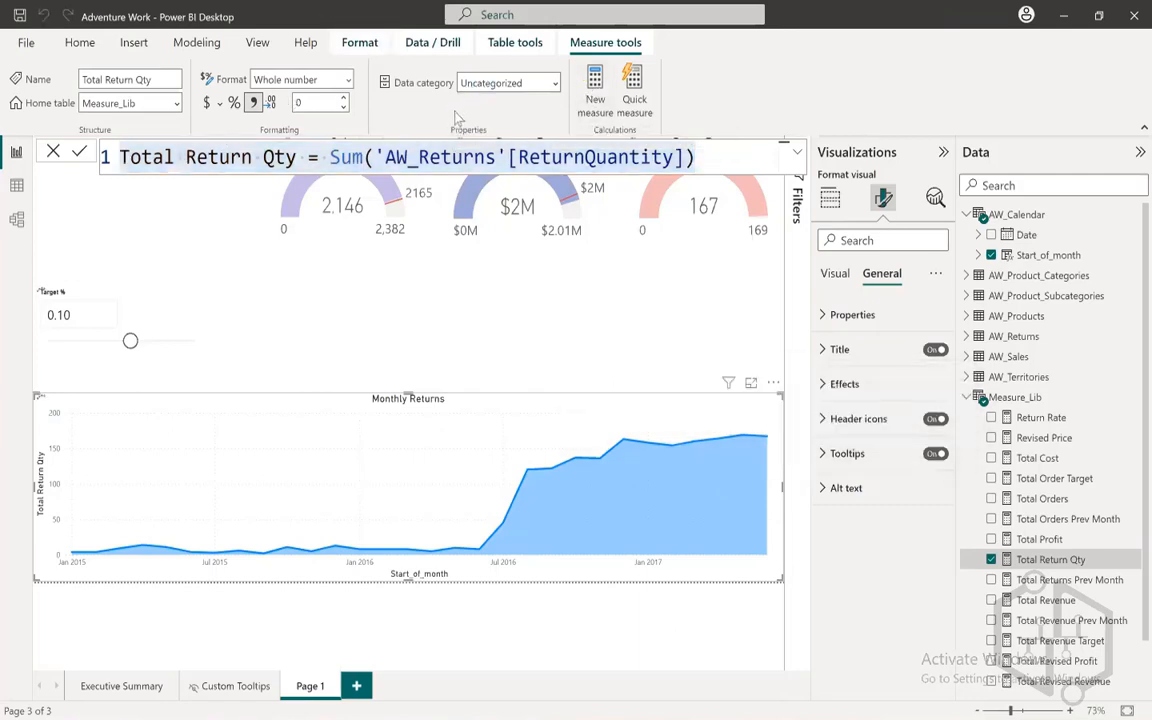
{"action": "key", "text": "ctrl+v"}
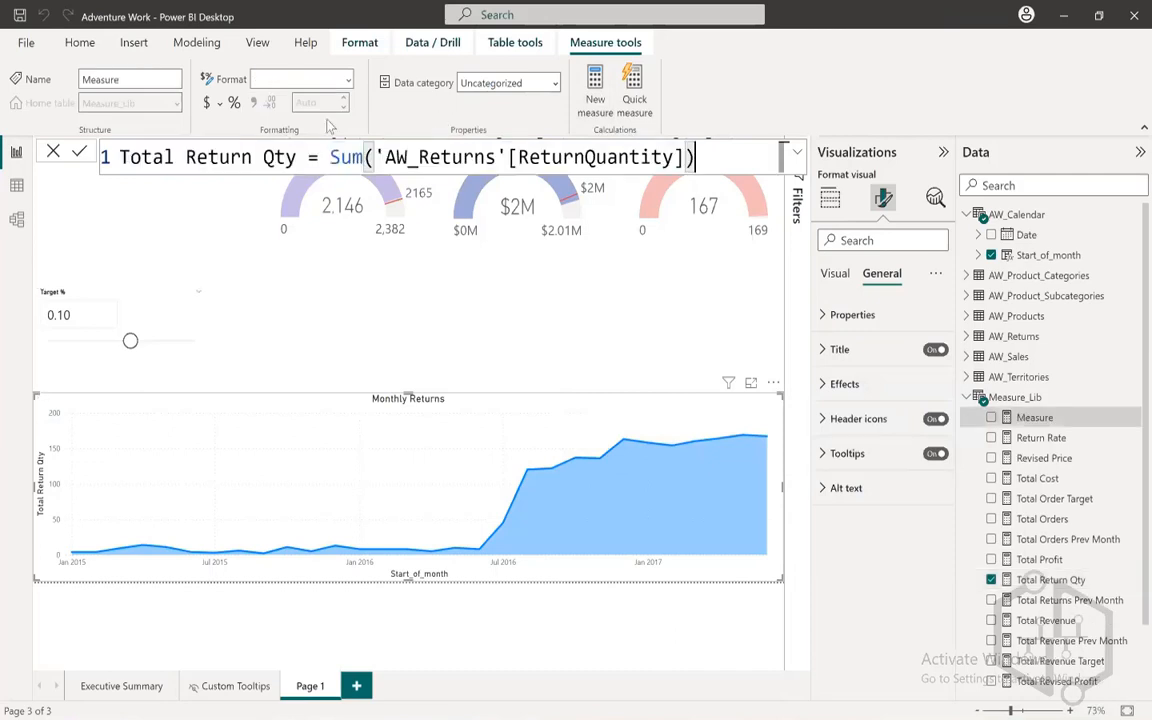
- Edit the new measure to Total Return Count = COUNTA('AW_Returns'[ReturnQuantity]), commit it and show the area chart's field assignments
{"action": "left_click", "coordinate": [300, 158]}
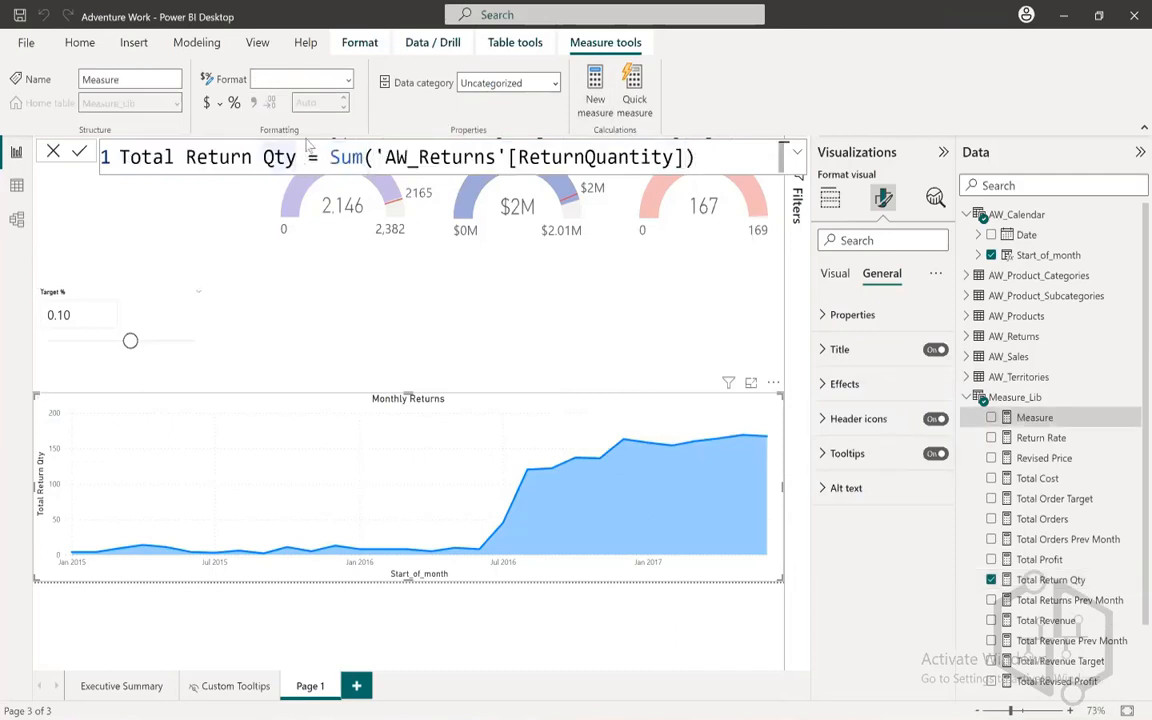
{"action": "key", "text": "BackSpace"}
{"action": "key", "text": "BackSpace"}
{"action": "key", "text": "BackSpace"}
{"action": "type", "text": "Count"}
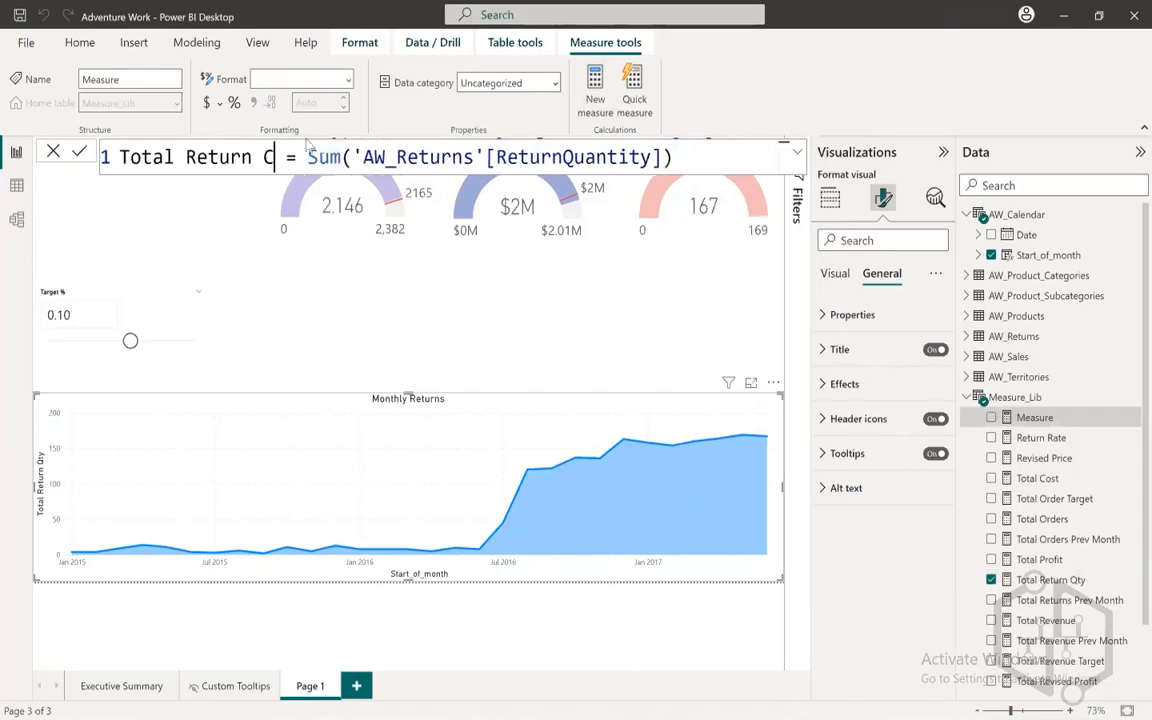
{"action": "double_click", "coordinate": [372, 158]}
{"action": "key", "text": "BackSpace"}
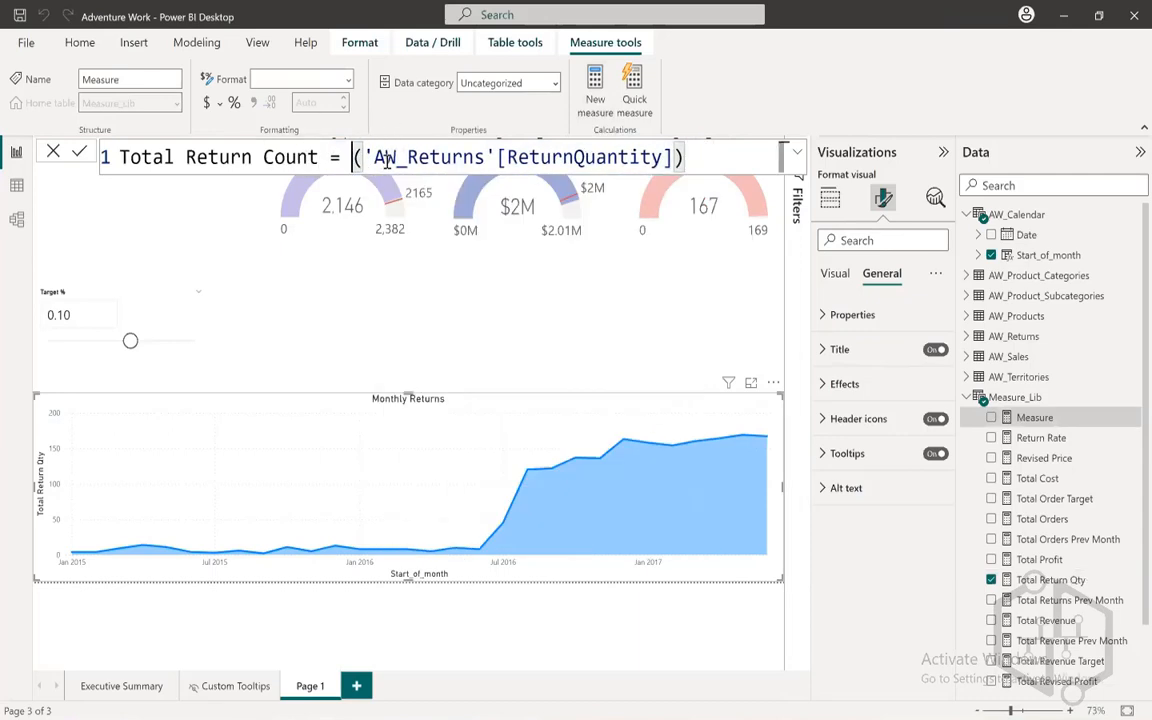
{"action": "type", "text": "Count"}
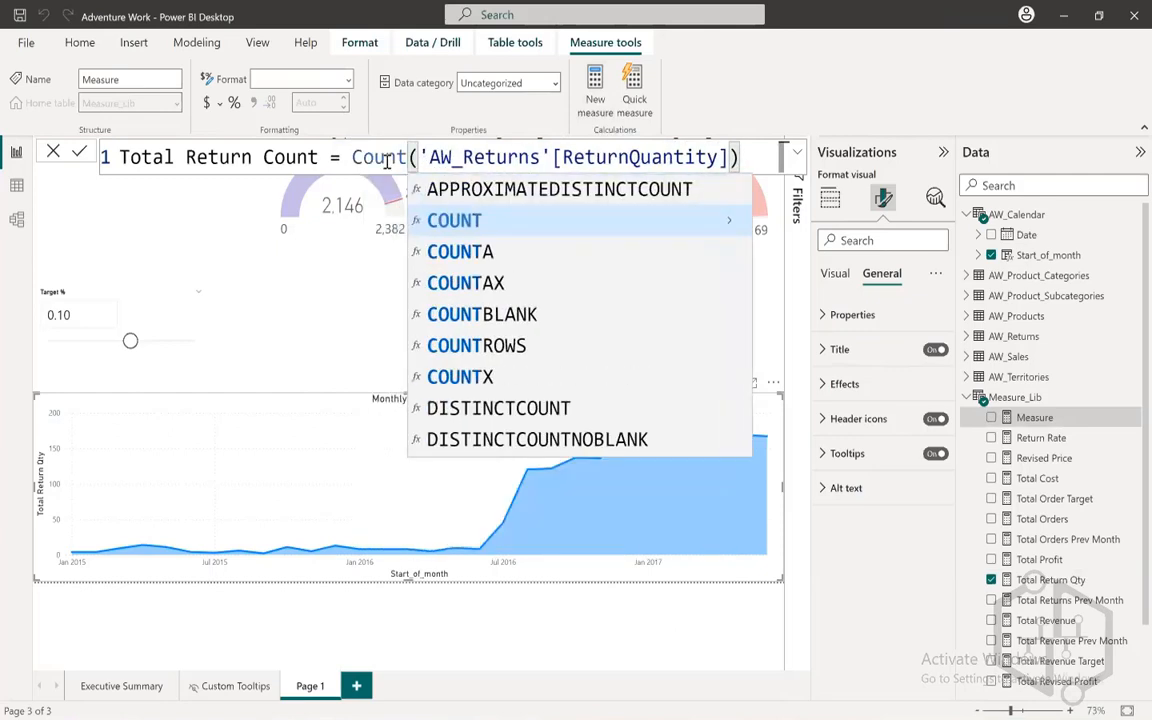
{"action": "key", "text": "Down"}
{"action": "key", "text": "Tab"}
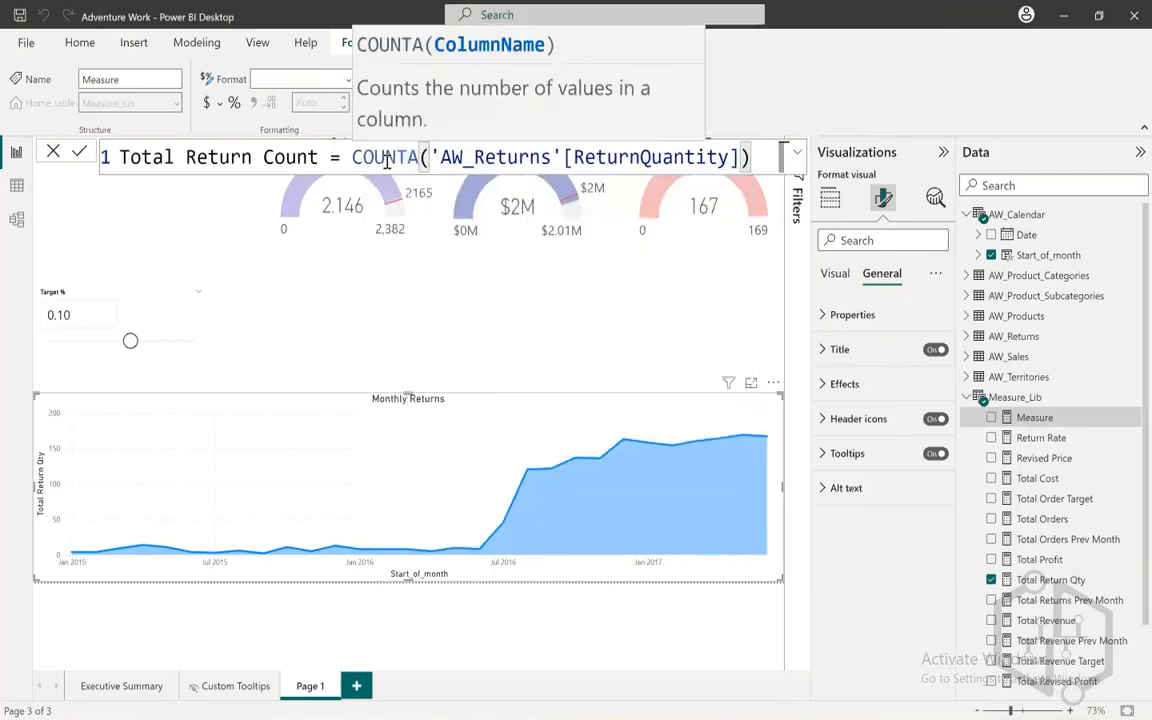
{"action": "left_click", "coordinate": [81, 153]}
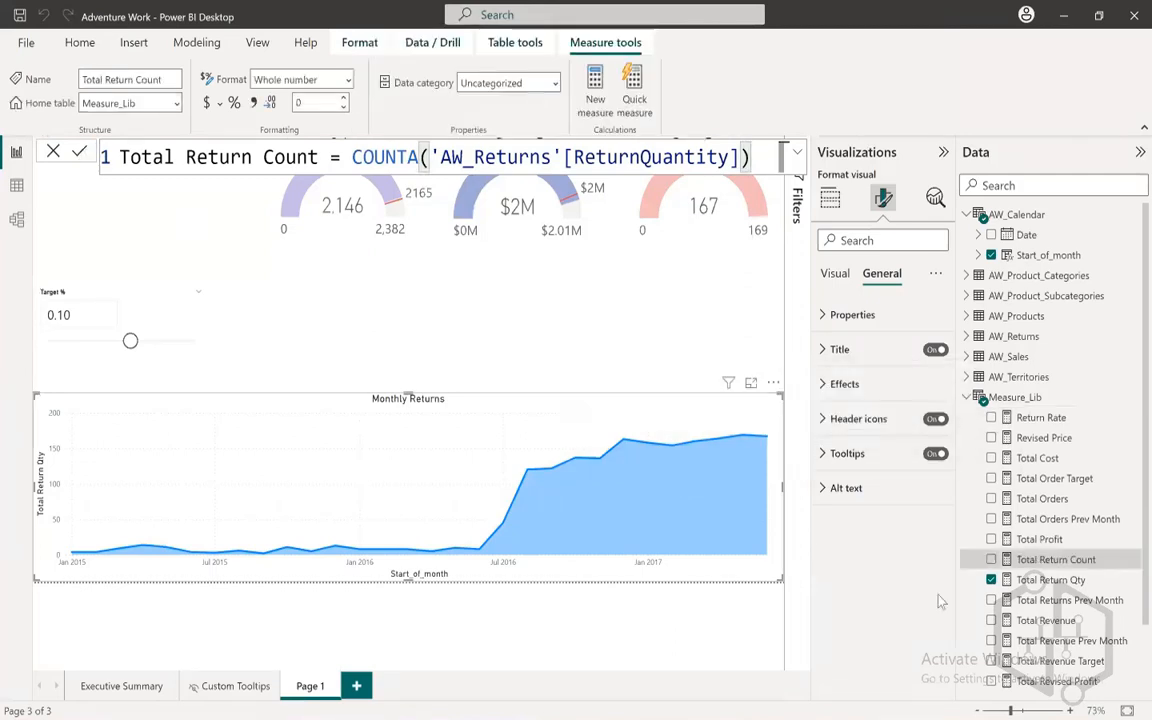
{"action": "left_click", "coordinate": [830, 197]}
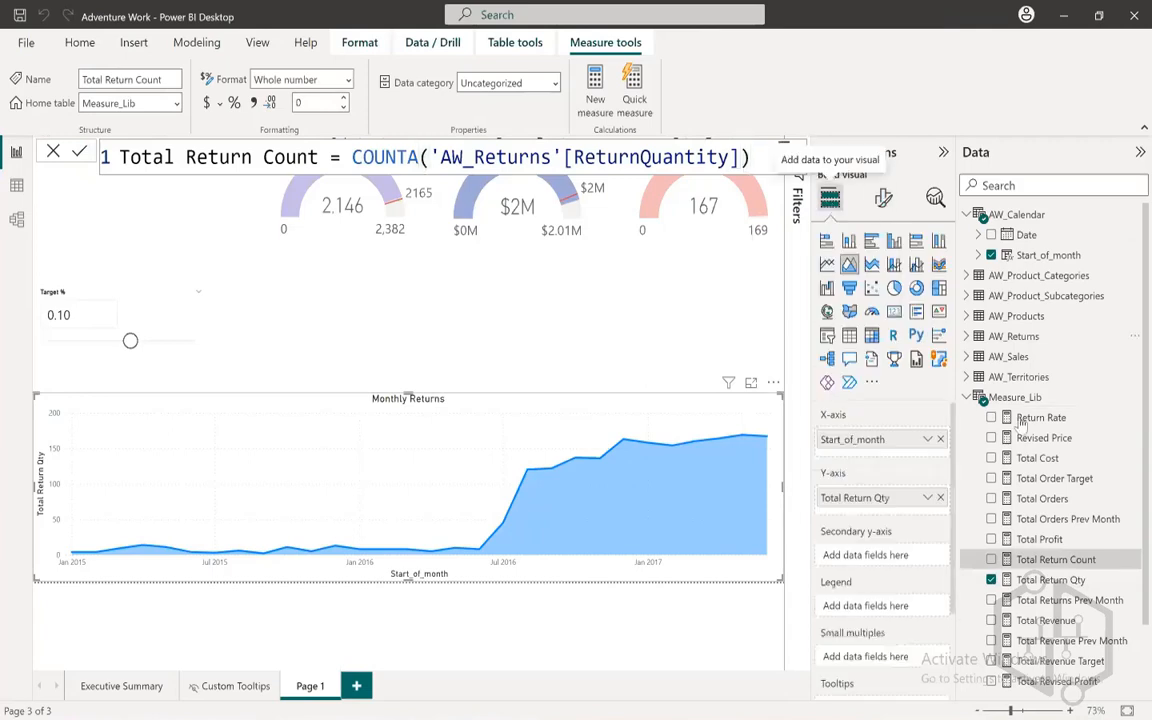
- Add Total Return Count to the Monthly Returns chart's Y-axis and set the lines' stroke width to 2 px
{"action": "left_click_drag", "start_coordinate": [1045, 559], "coordinate": [856, 516]}
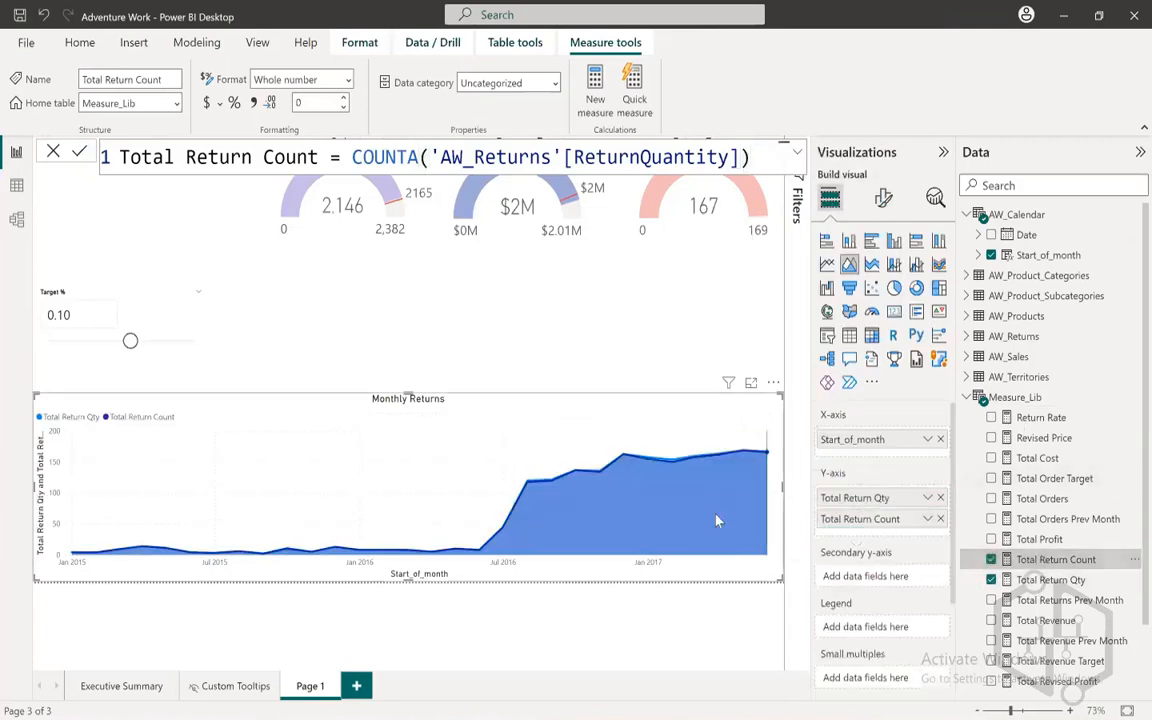
{"action": "left_click", "coordinate": [883, 197]}
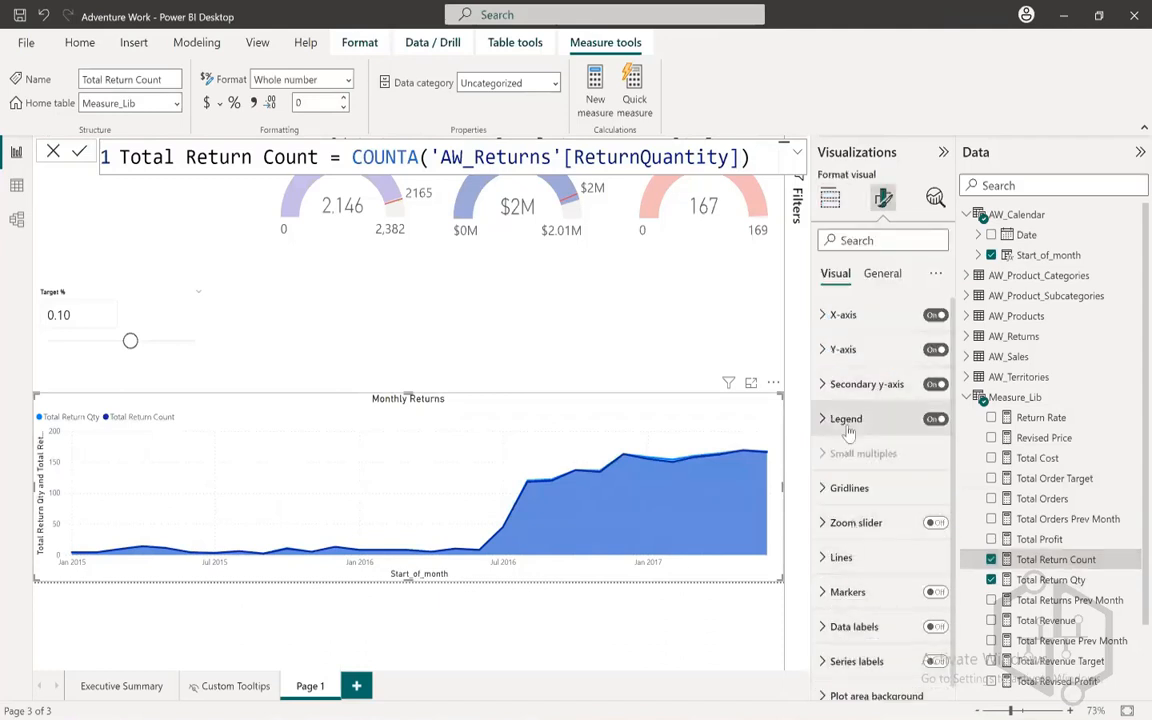
{"action": "scroll", "coordinate": [848, 600], "scroll_direction": "down", "scroll_amount": 1}
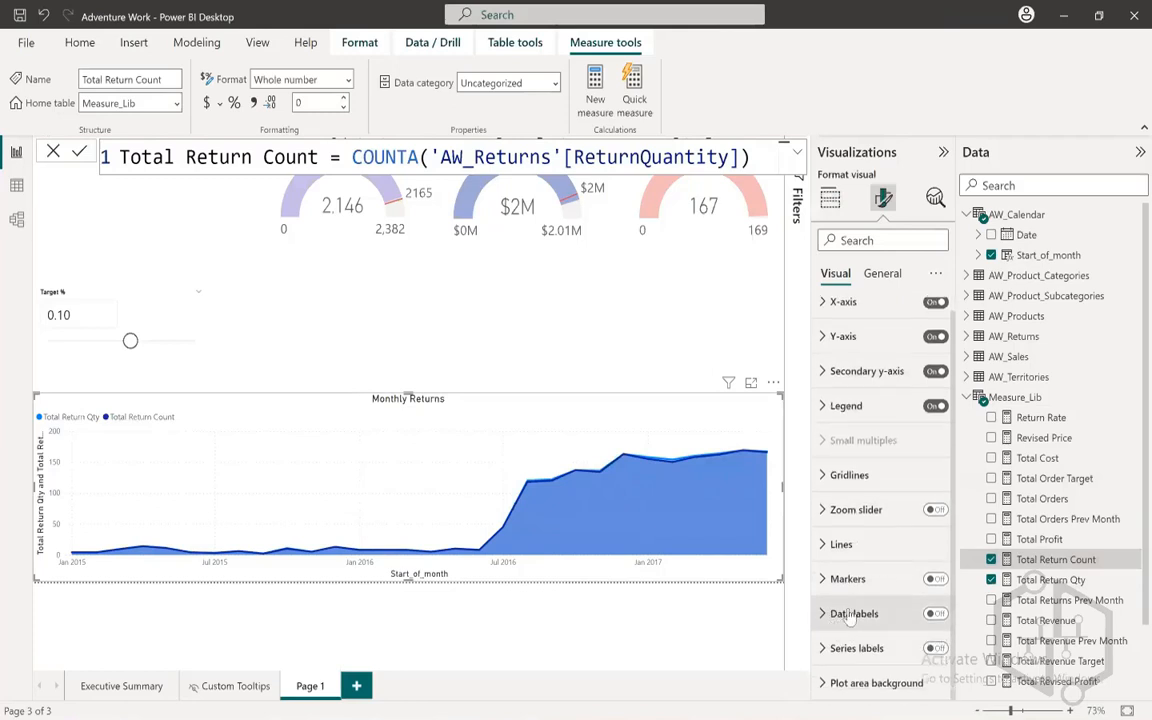
{"action": "left_click", "coordinate": [840, 543]}
{"action": "scroll", "coordinate": [850, 560], "scroll_direction": "down", "scroll_amount": 5}
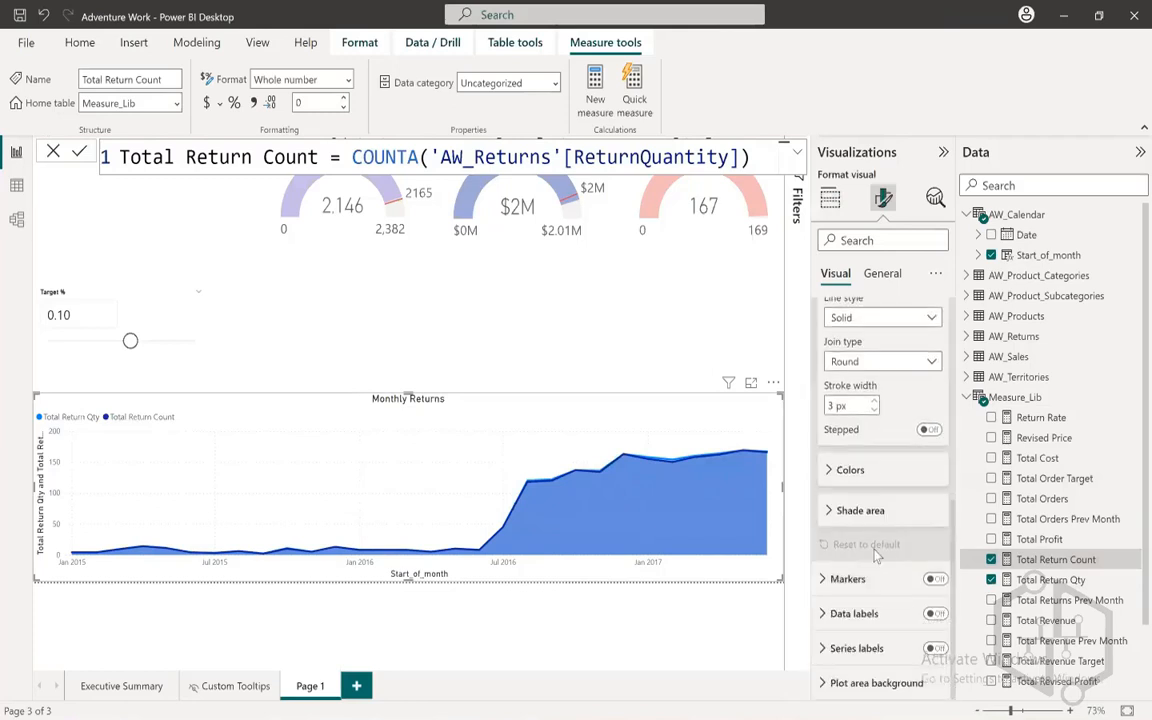
{"action": "left_click", "coordinate": [872, 470]}
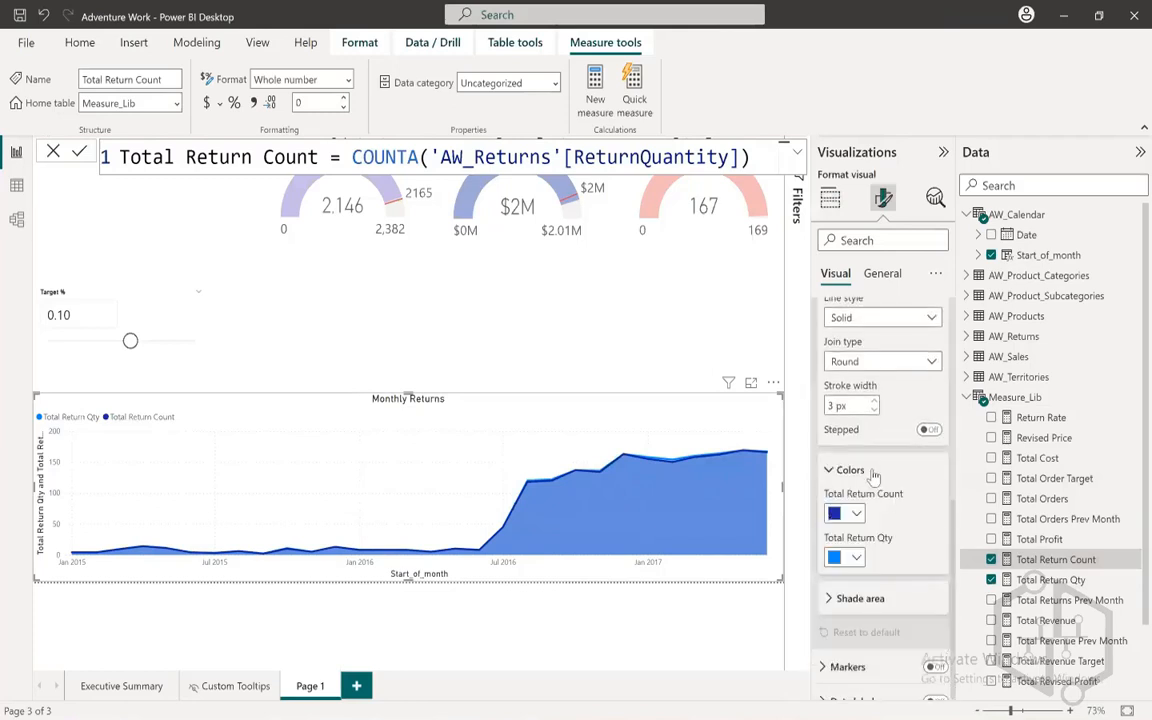
{"action": "left_click", "coordinate": [874, 410]}
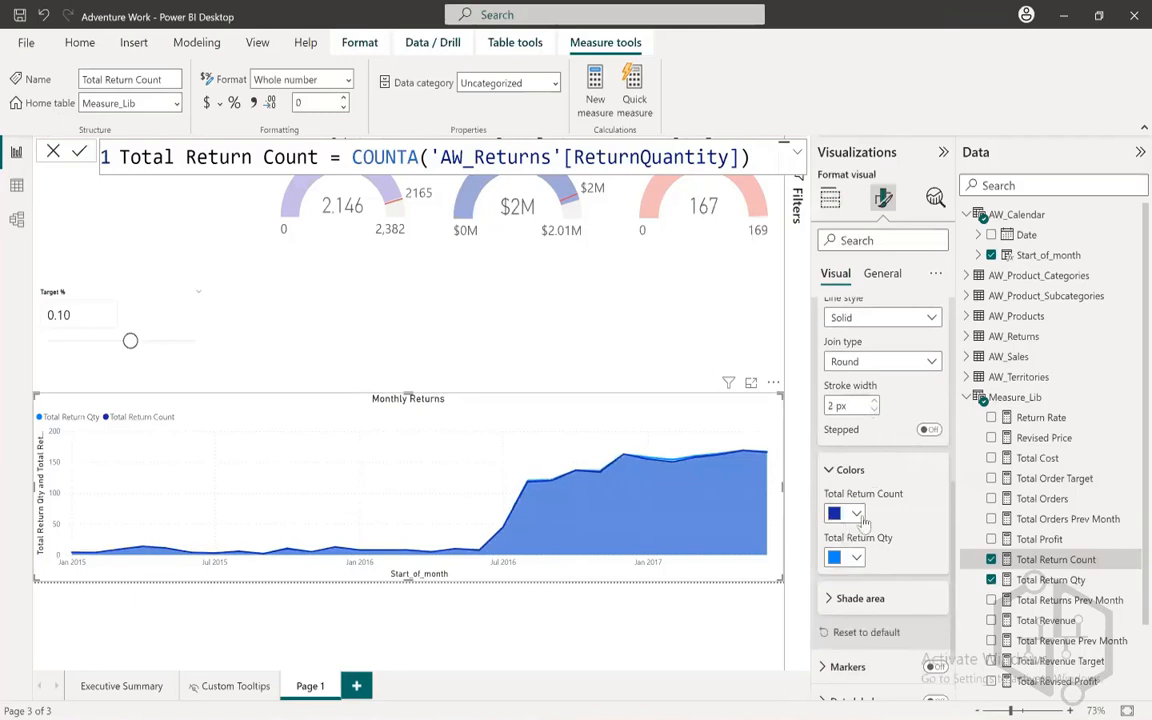
- Turn on the area chart's markers and colour the Total Return Count line light pink and the Total Return Qty line light grey
{"action": "left_click", "coordinate": [933, 667]}
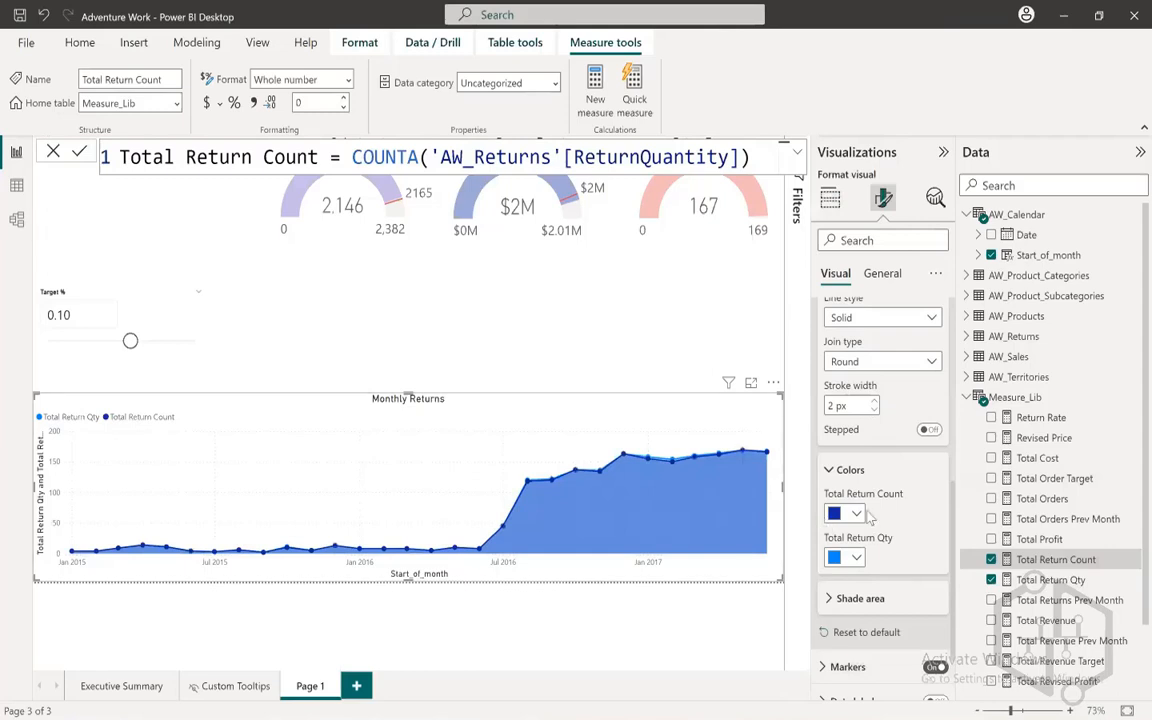
{"action": "left_click", "coordinate": [858, 514]}
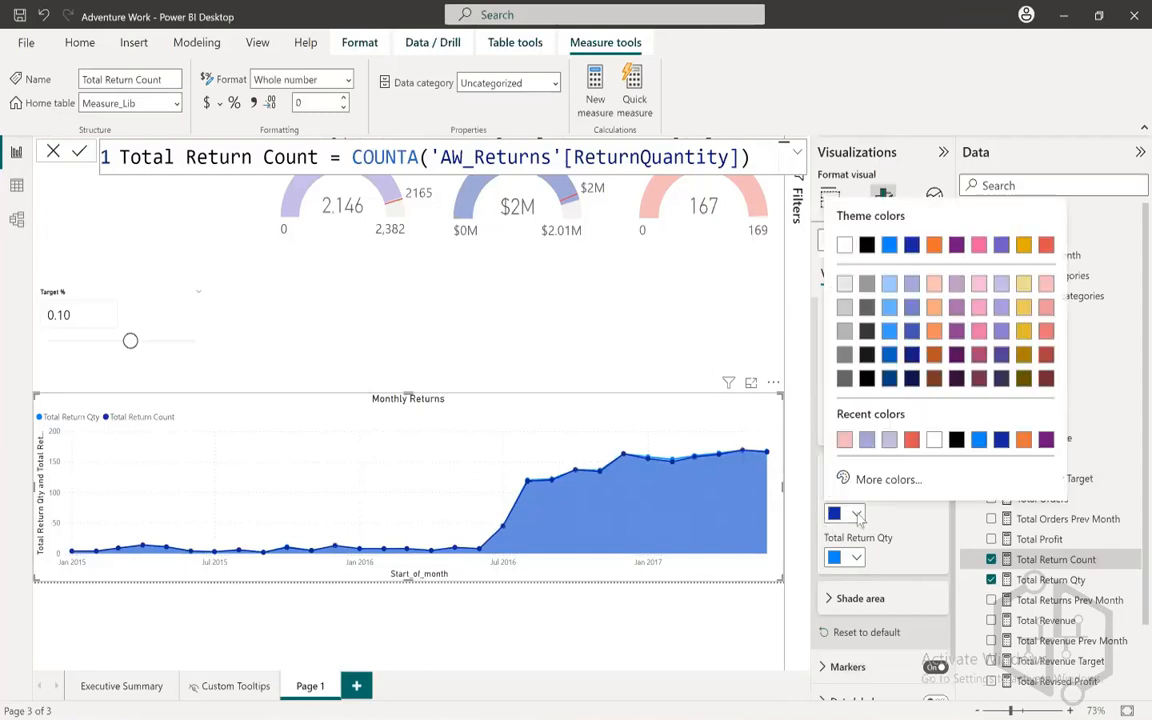
{"action": "left_click", "coordinate": [845, 441]}
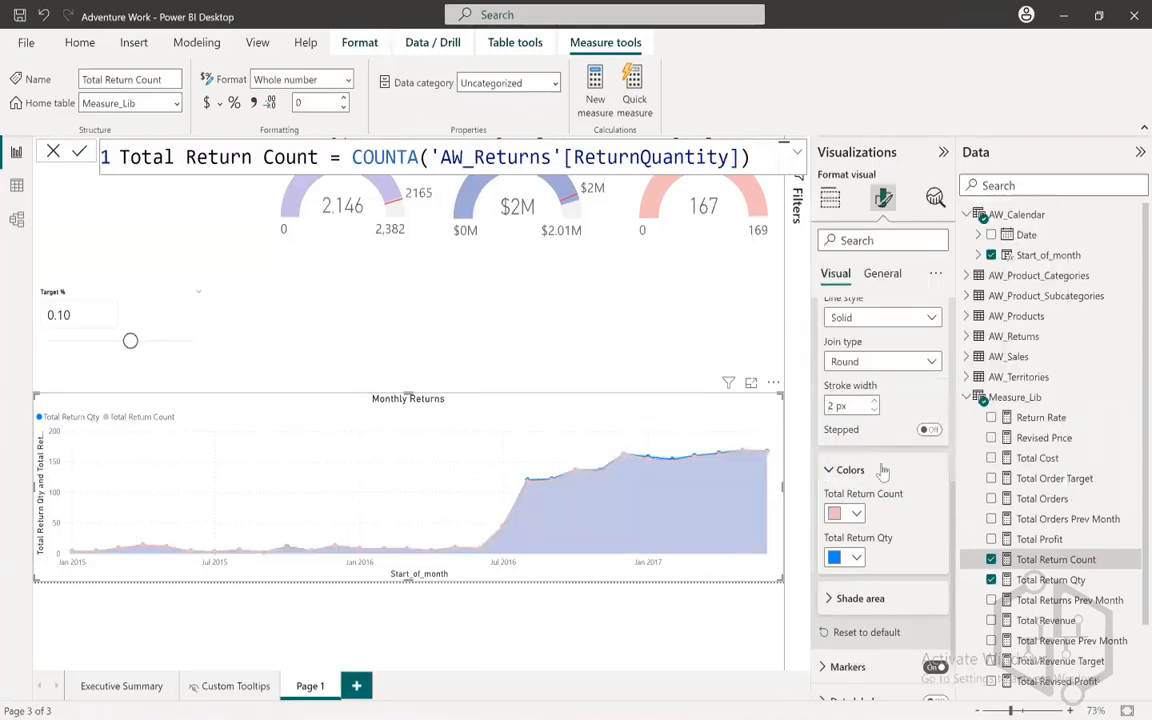
{"action": "left_click", "coordinate": [852, 557]}
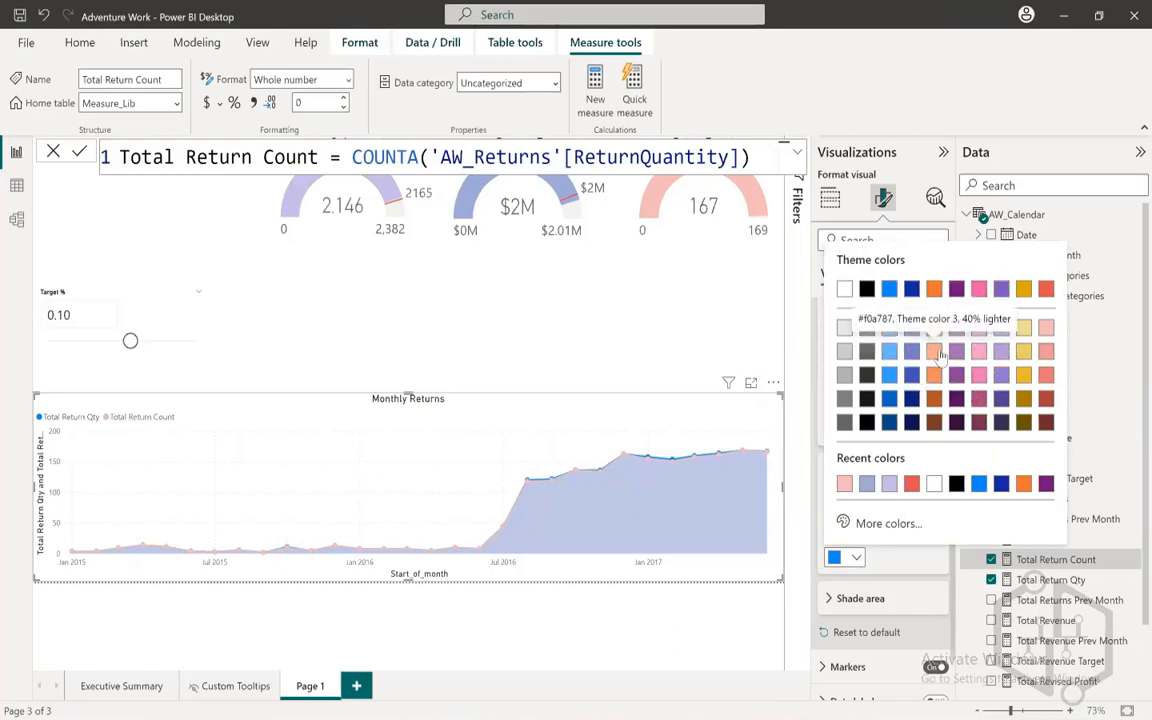
{"action": "left_click", "coordinate": [845, 328]}
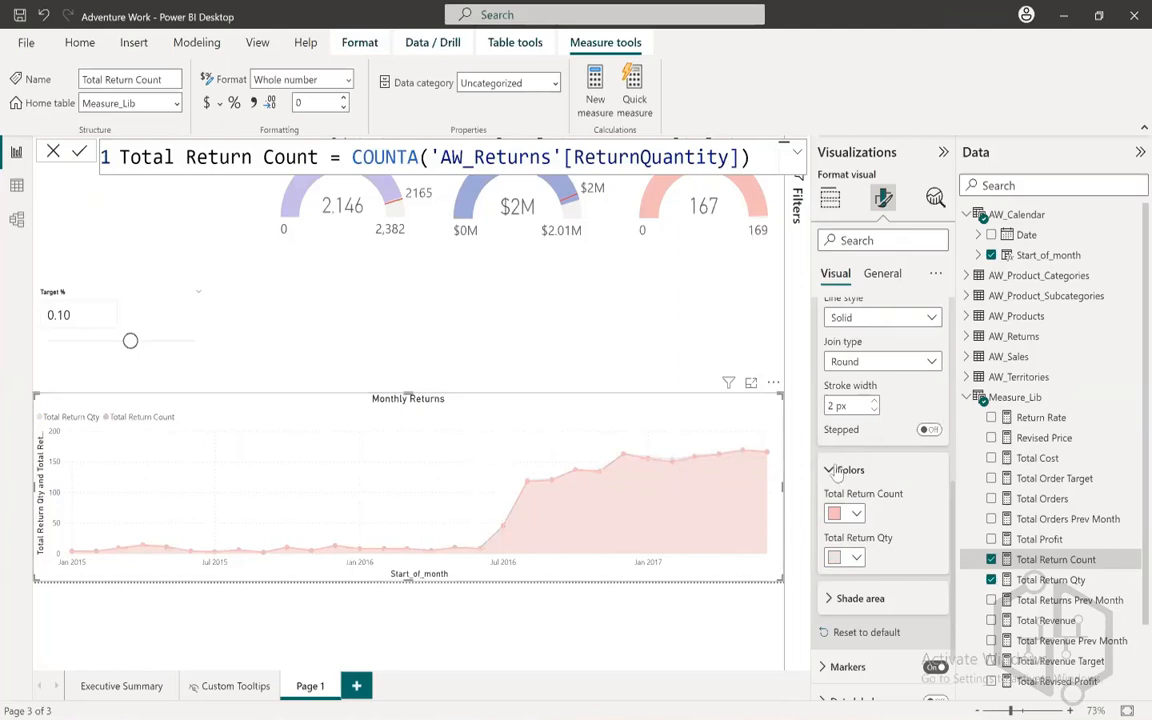
- Try data labels on the Monthly Returns chart and check its field assignments
{"action": "scroll", "coordinate": [910, 512], "scroll_direction": "down", "scroll_amount": 2}
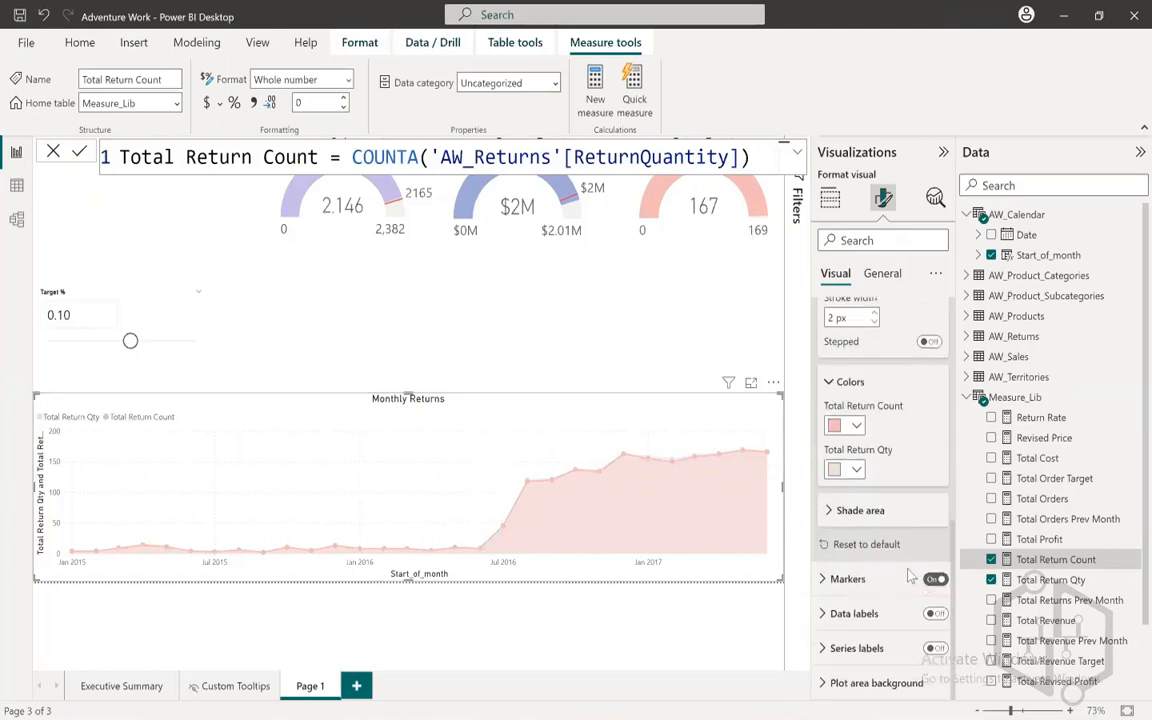
{"action": "left_click", "coordinate": [935, 615]}
{"action": "left_click", "coordinate": [831, 199]}
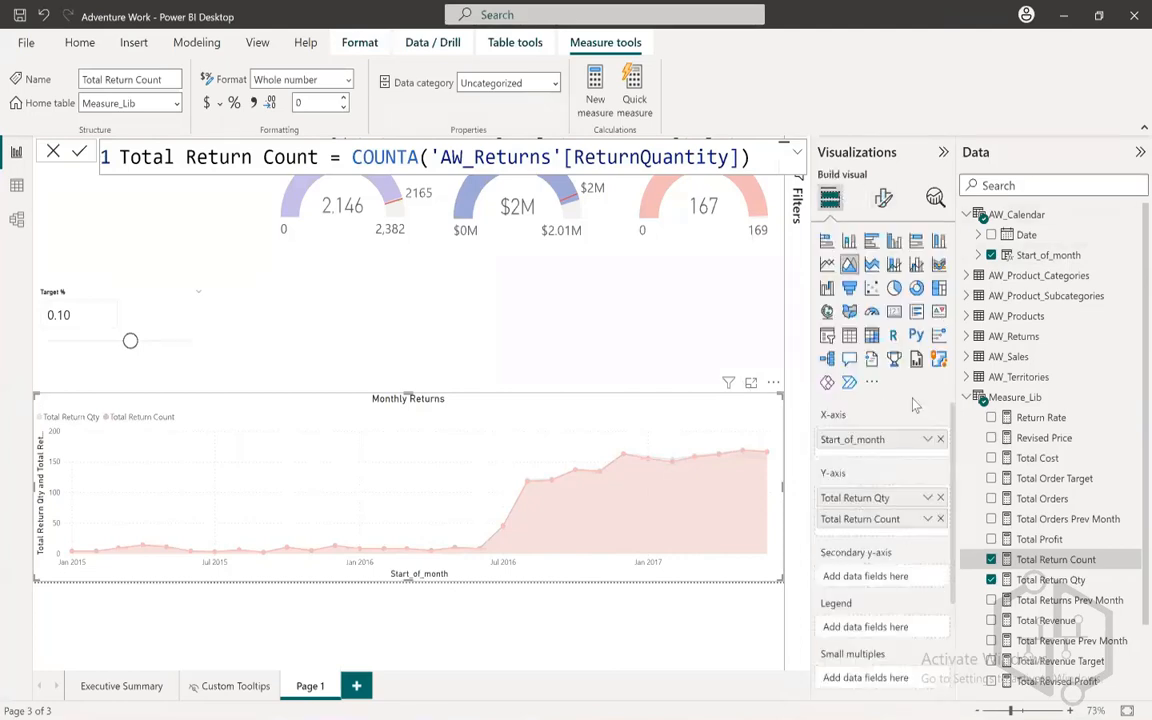
- Turn off the Monthly Returns chart's X-axis title and its entire Y-axis, including the Y-axis title
{"action": "left_click", "coordinate": [883, 198]}
{"action": "left_click", "coordinate": [838, 318]}
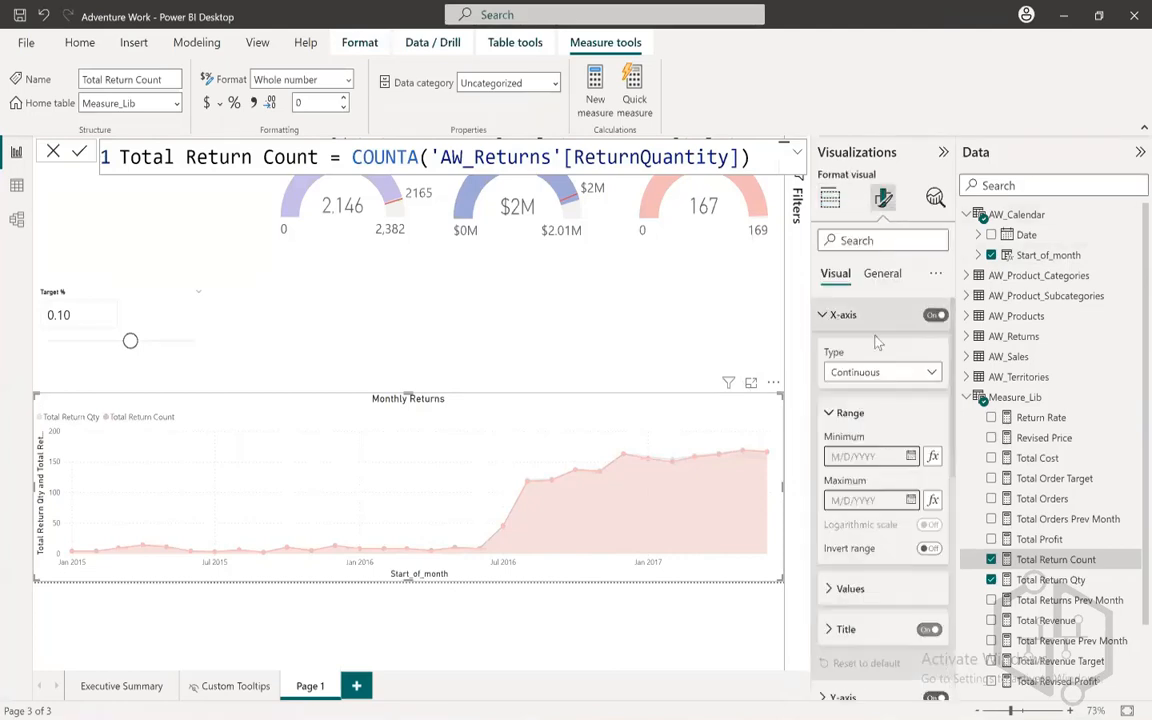
{"action": "left_click", "coordinate": [927, 630]}
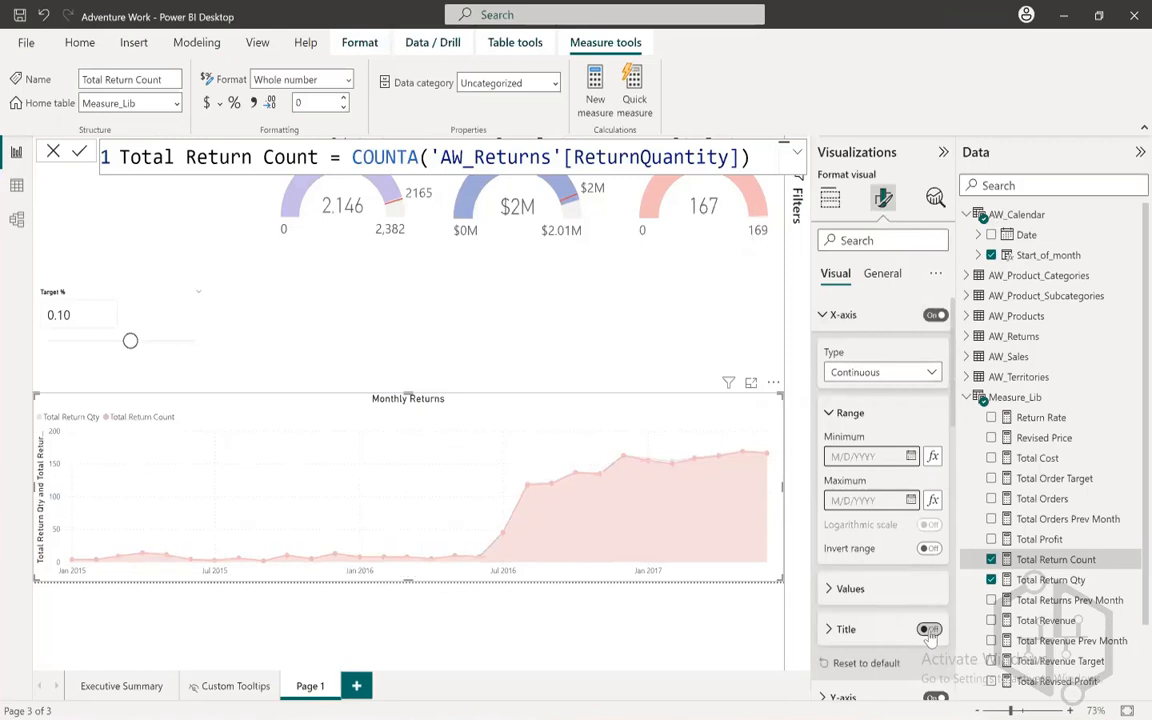
{"action": "left_click", "coordinate": [845, 315]}
{"action": "left_click", "coordinate": [880, 349]}
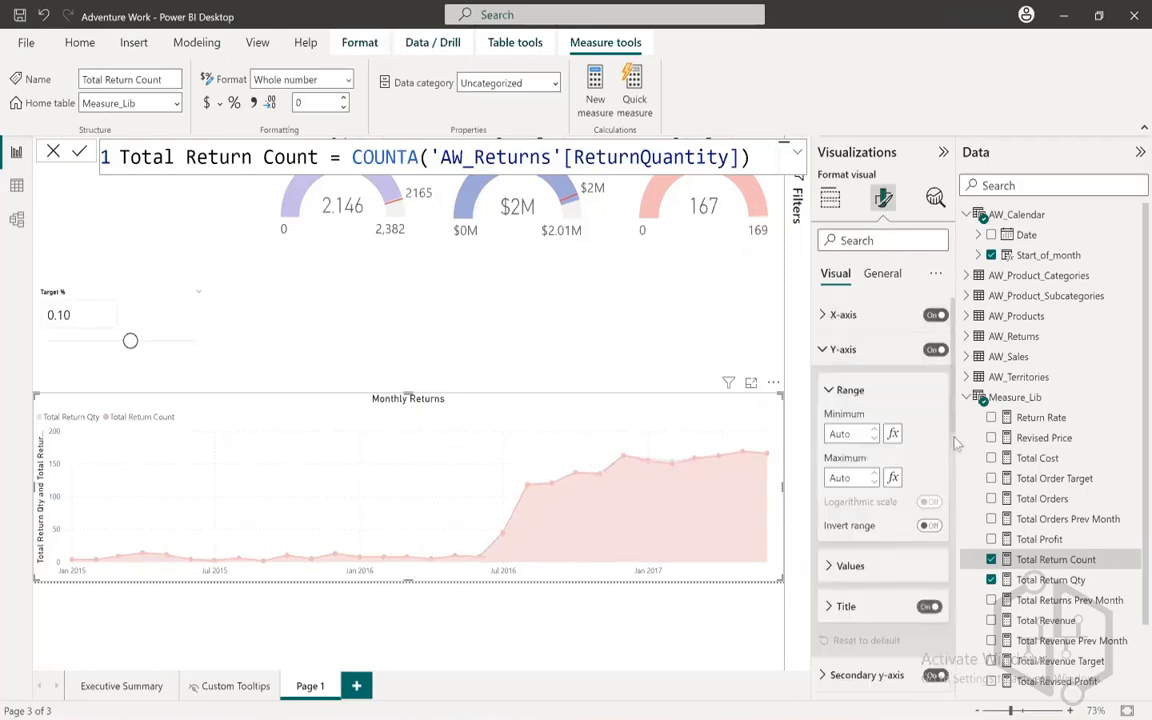
{"action": "left_click", "coordinate": [928, 607]}
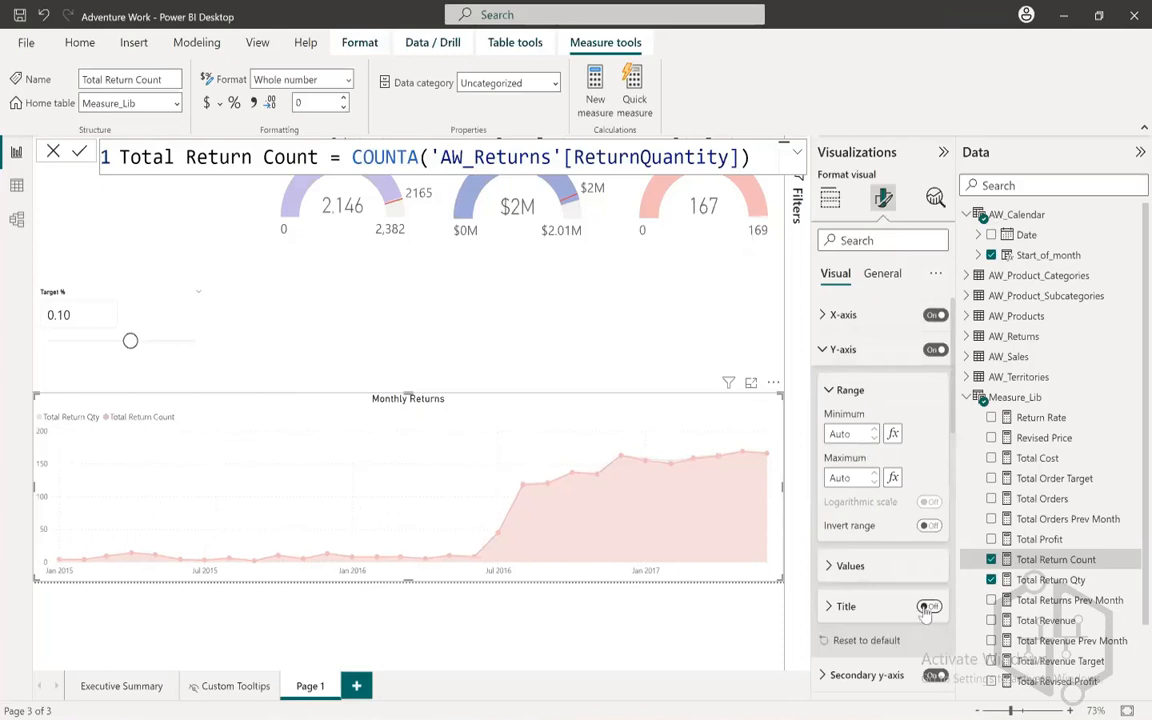
{"action": "left_click", "coordinate": [936, 351]}
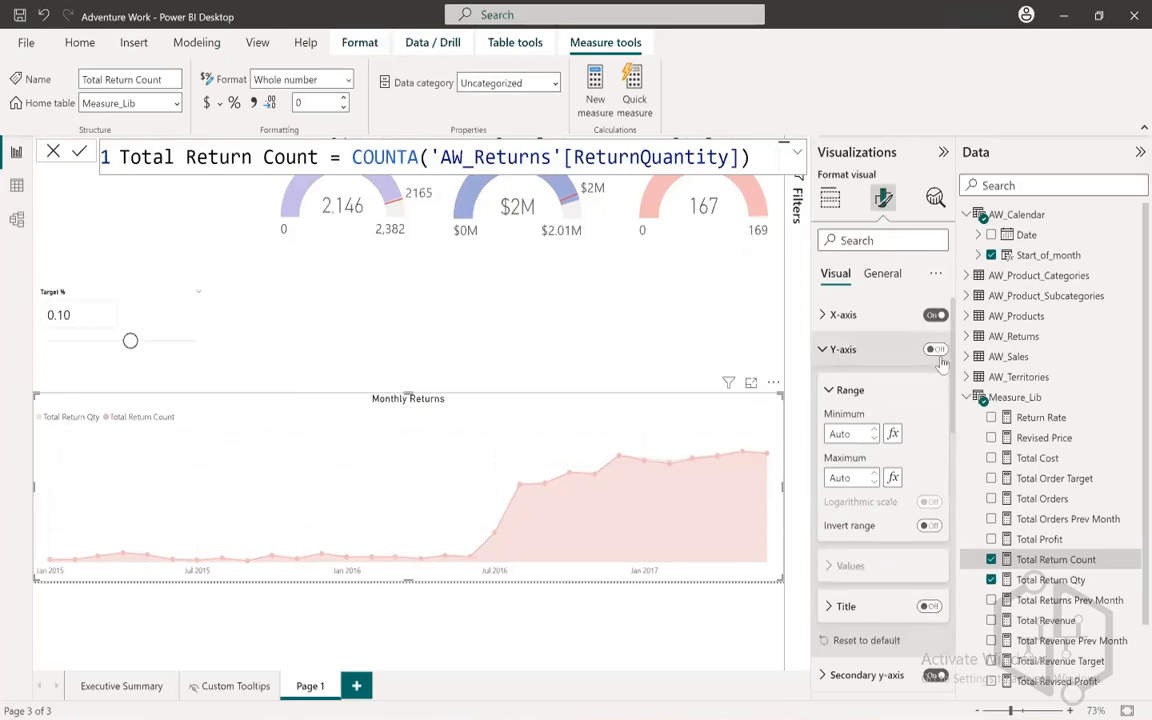
{"action": "left_click", "coordinate": [825, 349]}
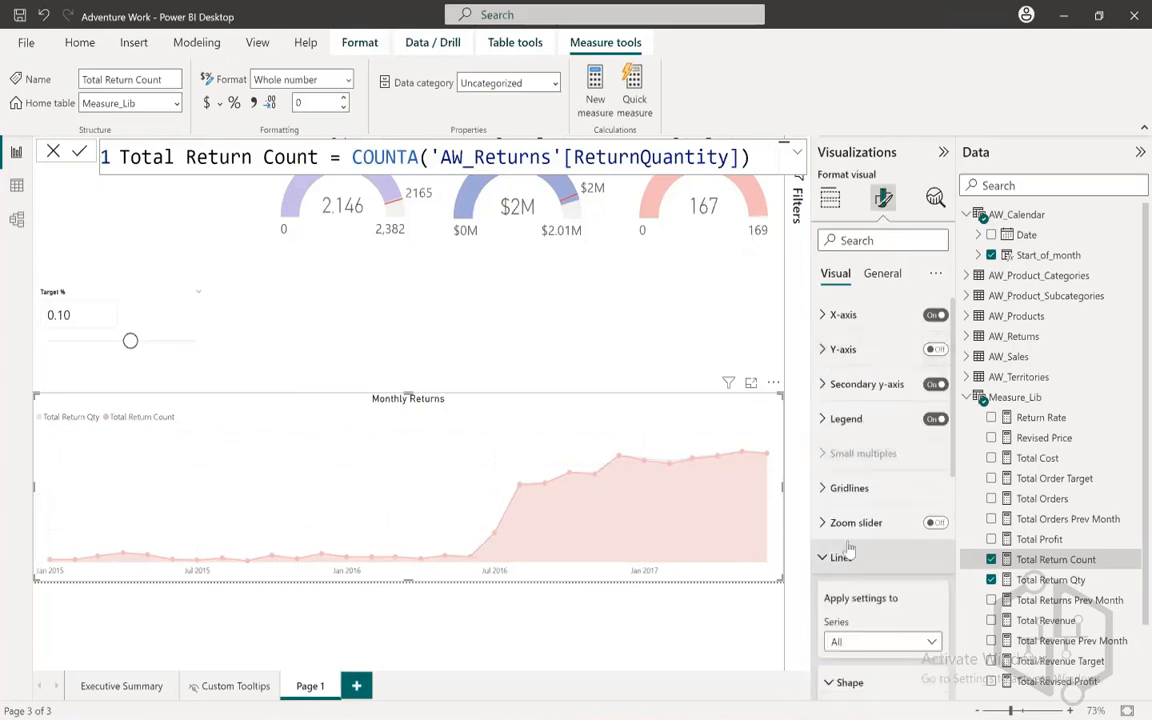
- Turn off the vertical gridlines of the Monthly Returns chart and collapse the gridline and line settings
{"action": "scroll", "coordinate": [900, 566], "scroll_direction": "down", "scroll_amount": 5}
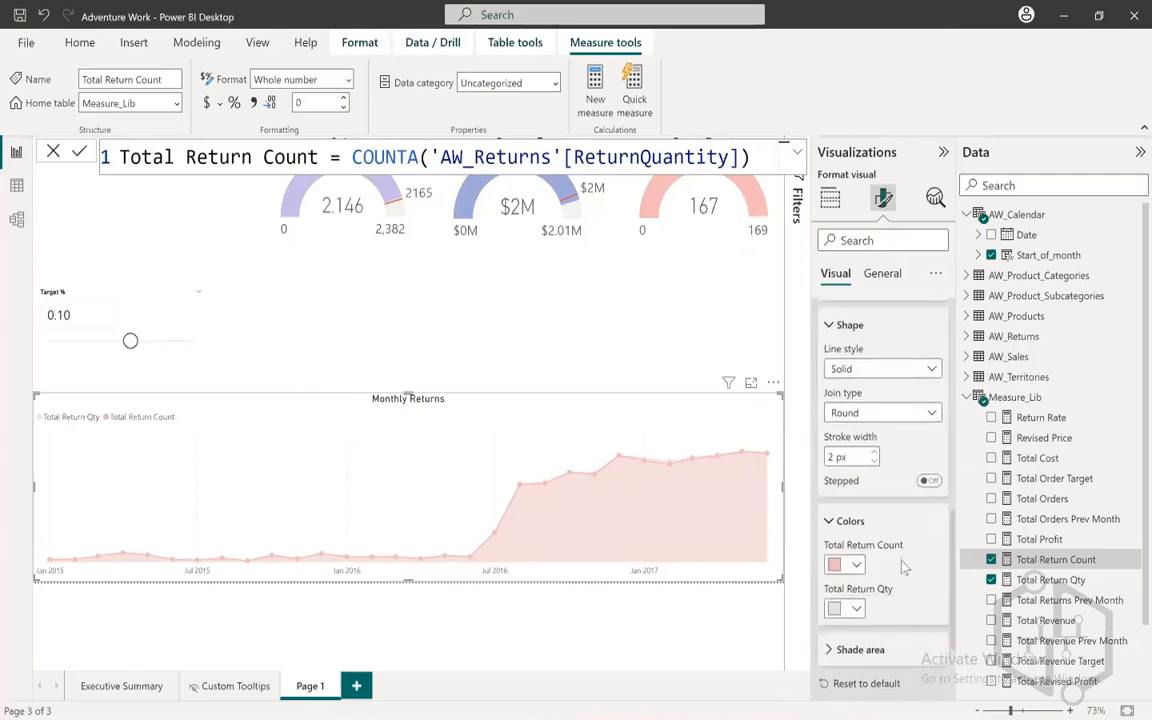
{"action": "scroll", "coordinate": [903, 567], "scroll_direction": "up", "scroll_amount": 3}
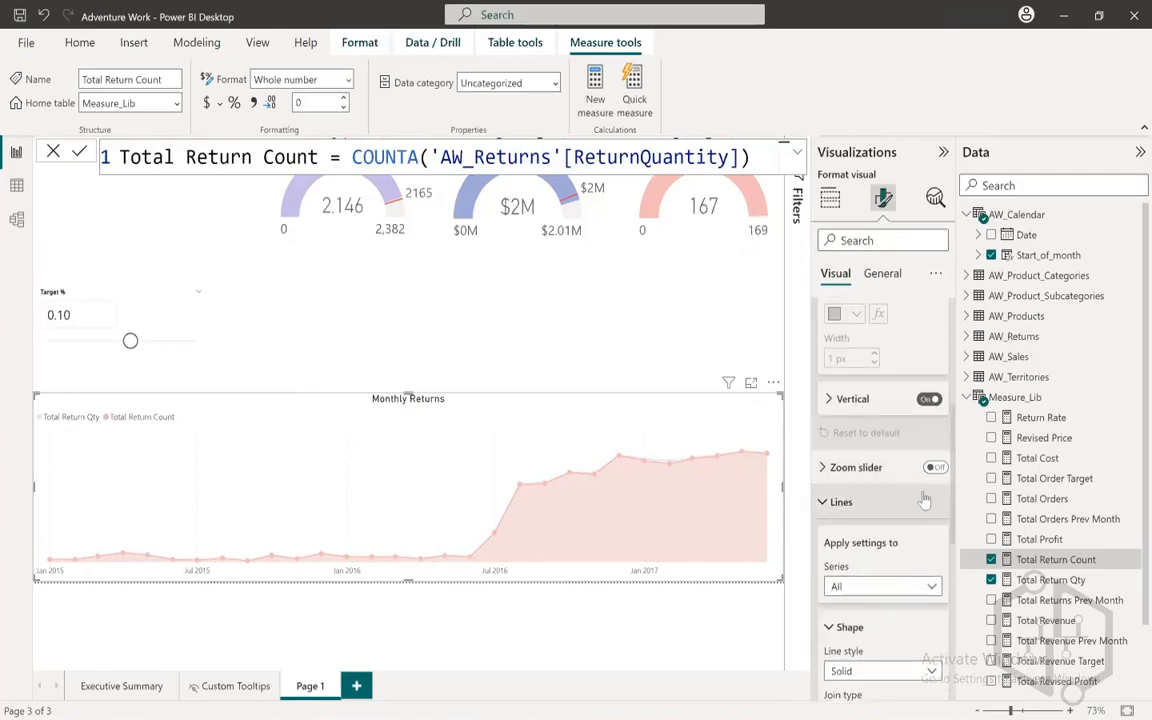
{"action": "scroll", "coordinate": [925, 500], "scroll_direction": "down", "scroll_amount": 5}
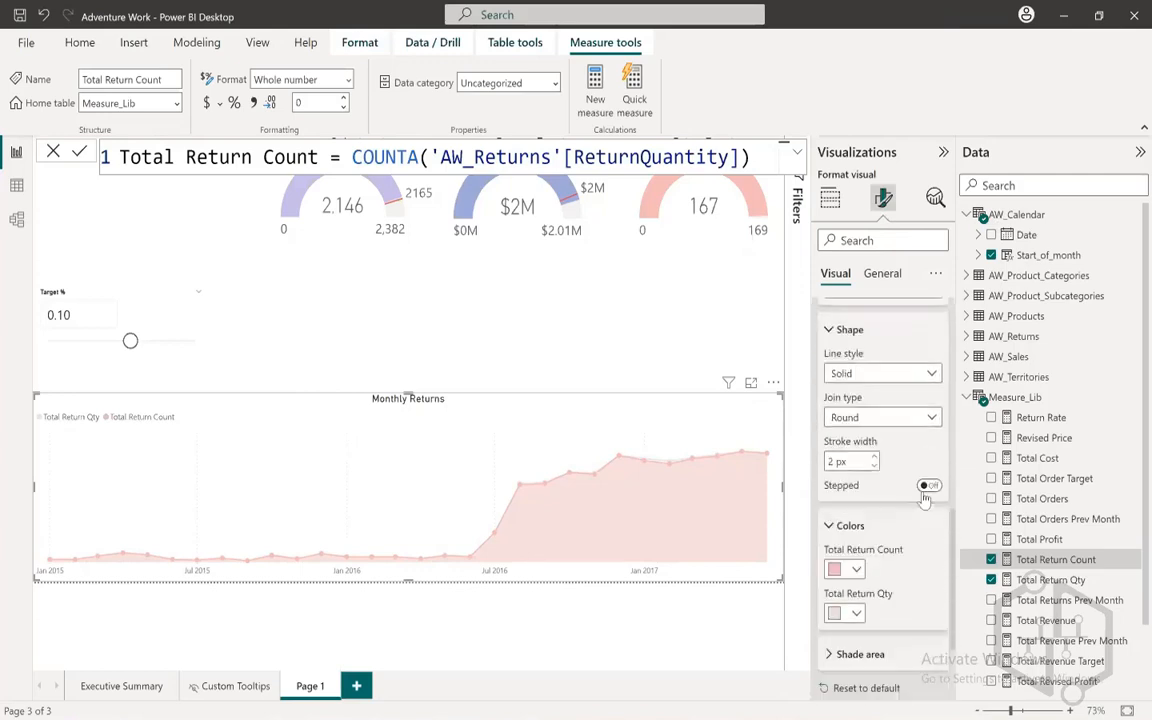
{"action": "scroll", "coordinate": [925, 500], "scroll_direction": "down", "scroll_amount": 2}
{"action": "scroll", "coordinate": [925, 500], "scroll_direction": "up", "scroll_amount": 6}
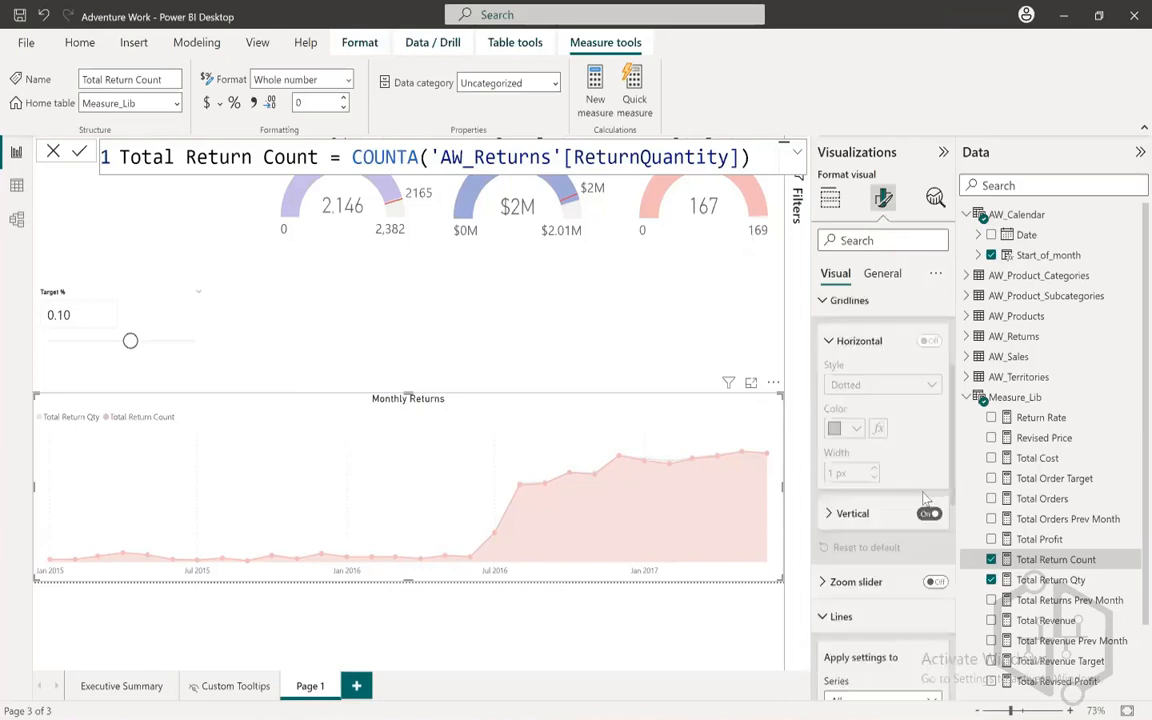
{"action": "left_click", "coordinate": [926, 518]}
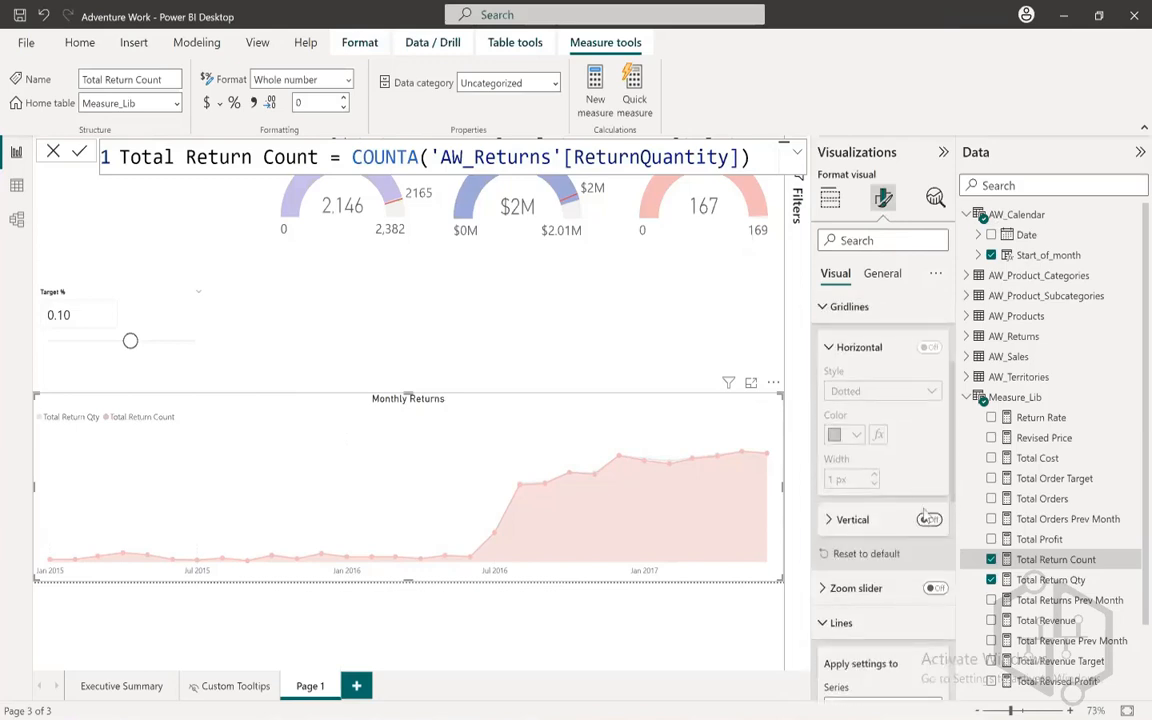
{"action": "scroll", "coordinate": [926, 518], "scroll_direction": "down", "scroll_amount": 5}
{"action": "scroll", "coordinate": [905, 508], "scroll_direction": "up", "scroll_amount": 4}
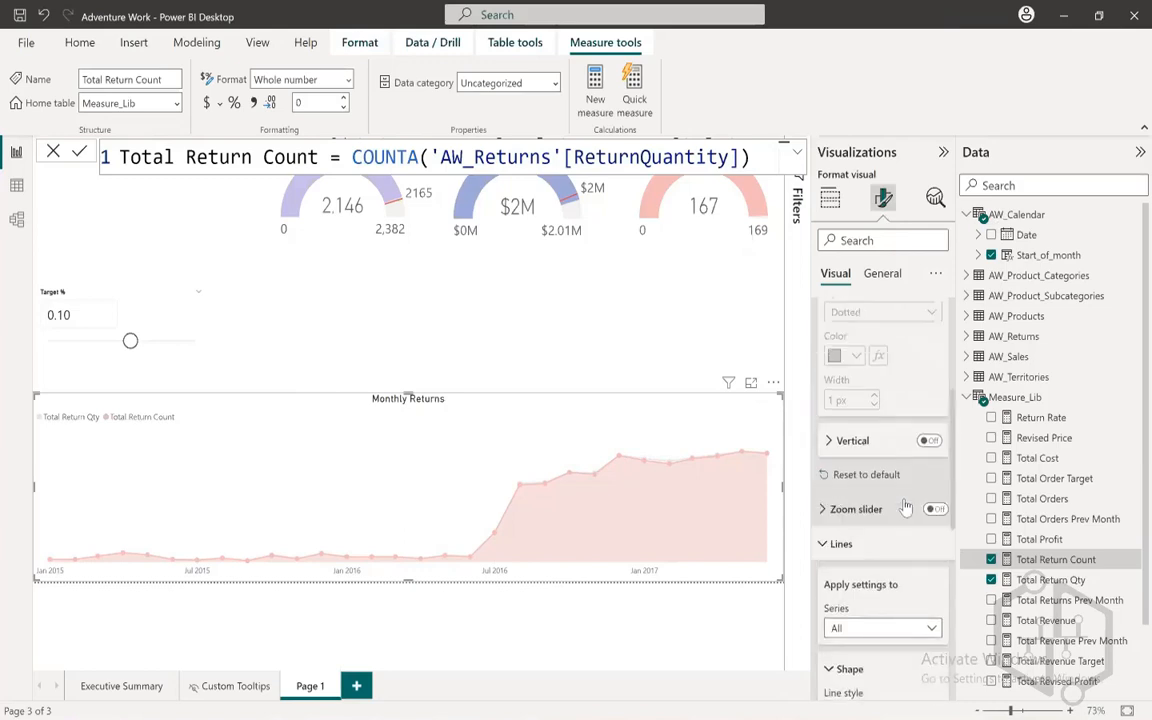
{"action": "scroll", "coordinate": [900, 505], "scroll_direction": "up", "scroll_amount": 5}
{"action": "left_click", "coordinate": [840, 488]}
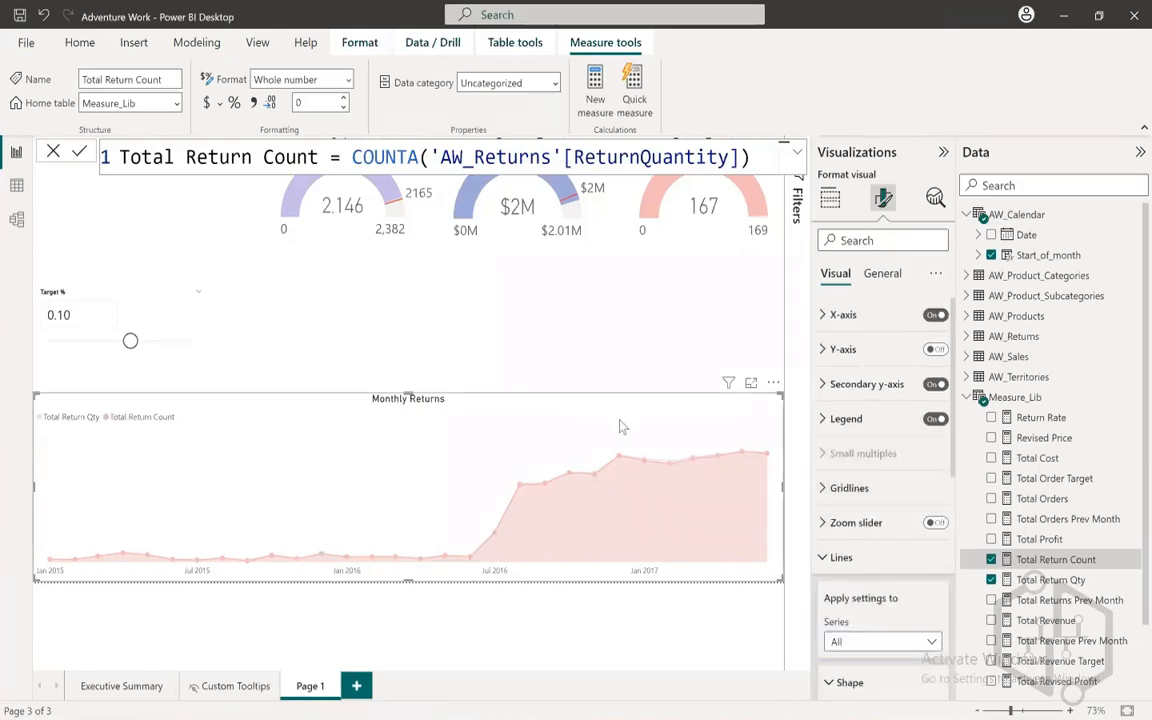
{"action": "left_click", "coordinate": [838, 557]}
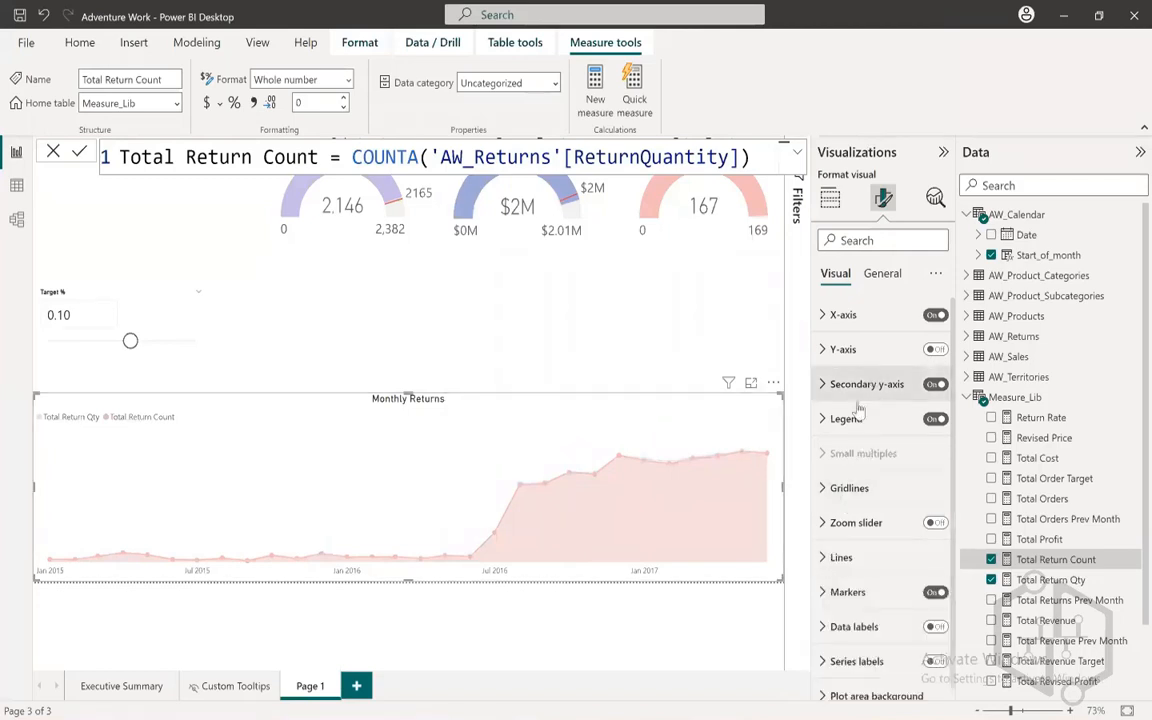
- Move the Monthly Returns chart's legend to the Bottom center position
{"action": "left_click", "coordinate": [848, 418]}
{"action": "left_click", "coordinate": [860, 503]}
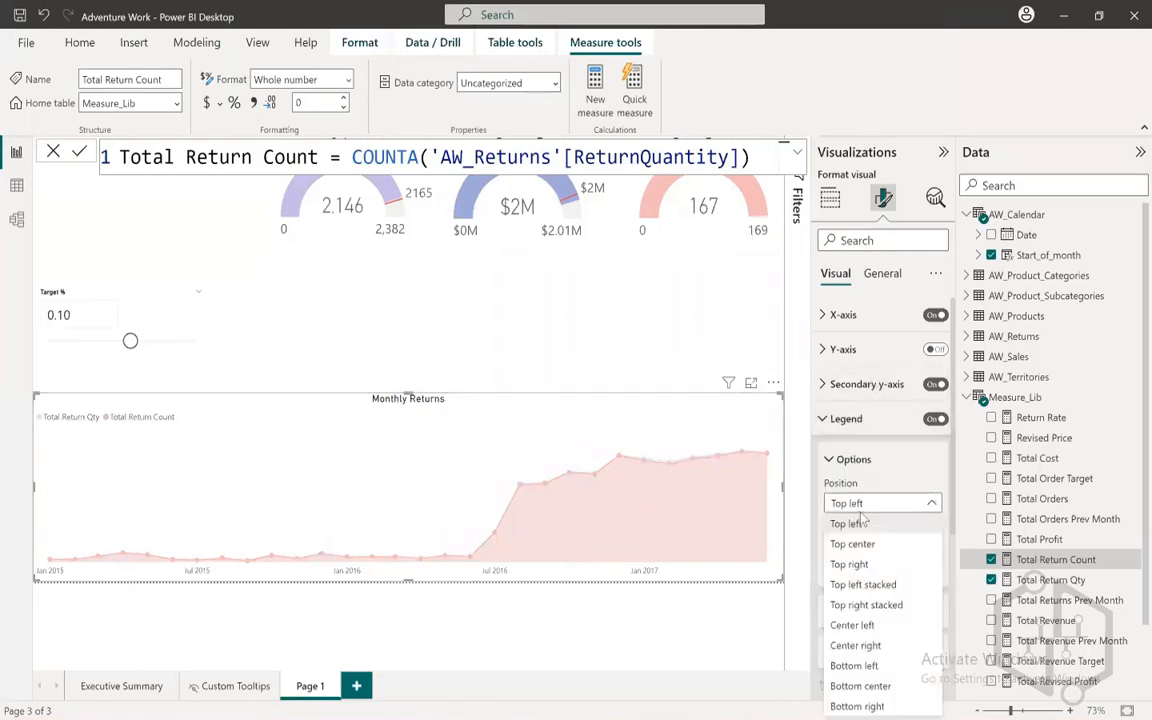
{"action": "left_click", "coordinate": [860, 686]}
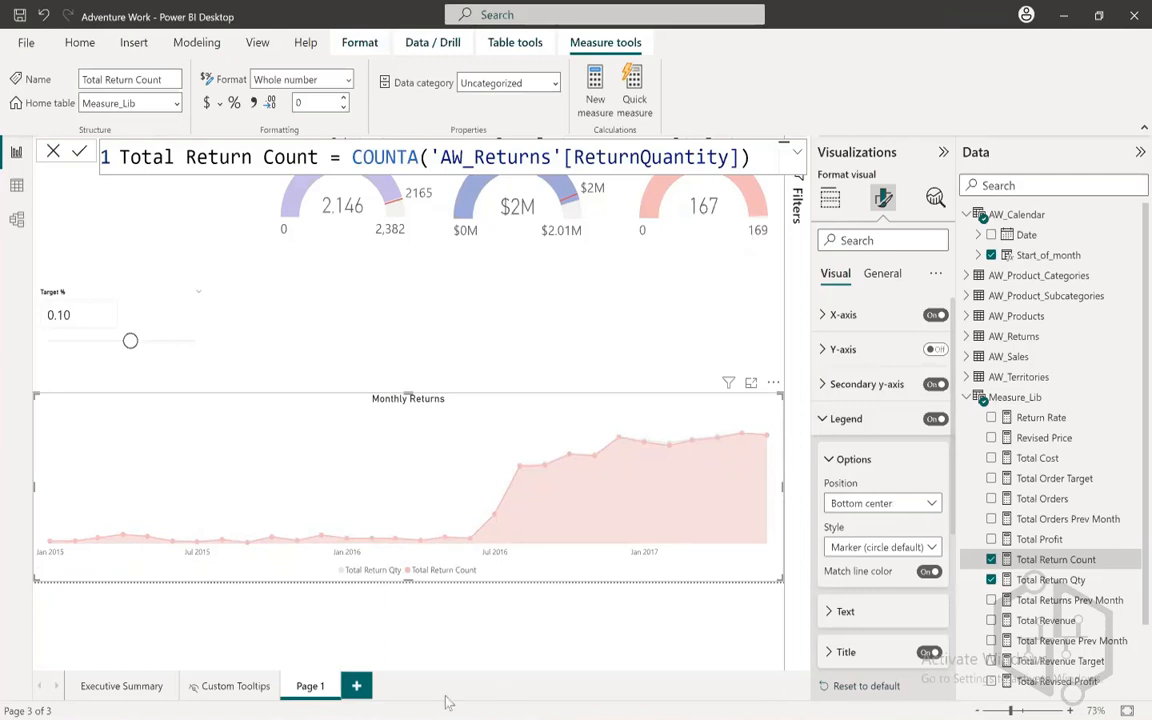
- Reduce the Monthly Returns chart's height by lowering its upper edge and save the report
{"action": "mouse_move", "coordinate": [519, 484]}
{"action": "left_click_drag", "start_coordinate": [408, 391], "coordinate": [408, 424]}
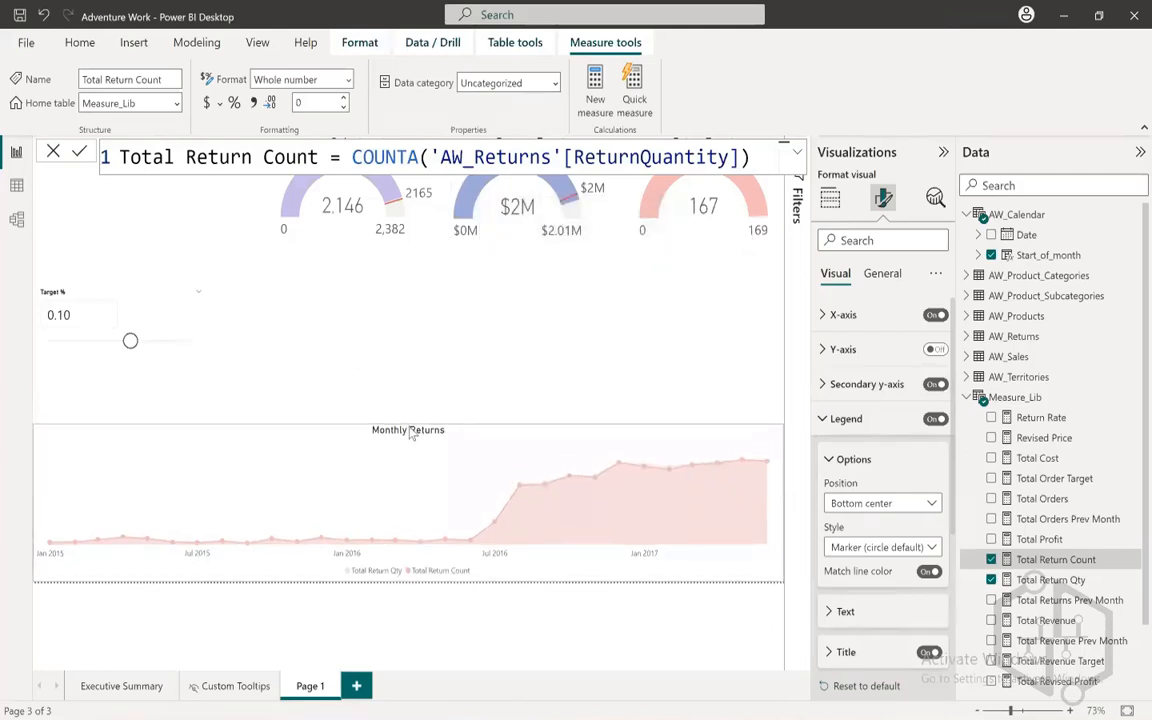
{"action": "left_click", "coordinate": [343, 336]}
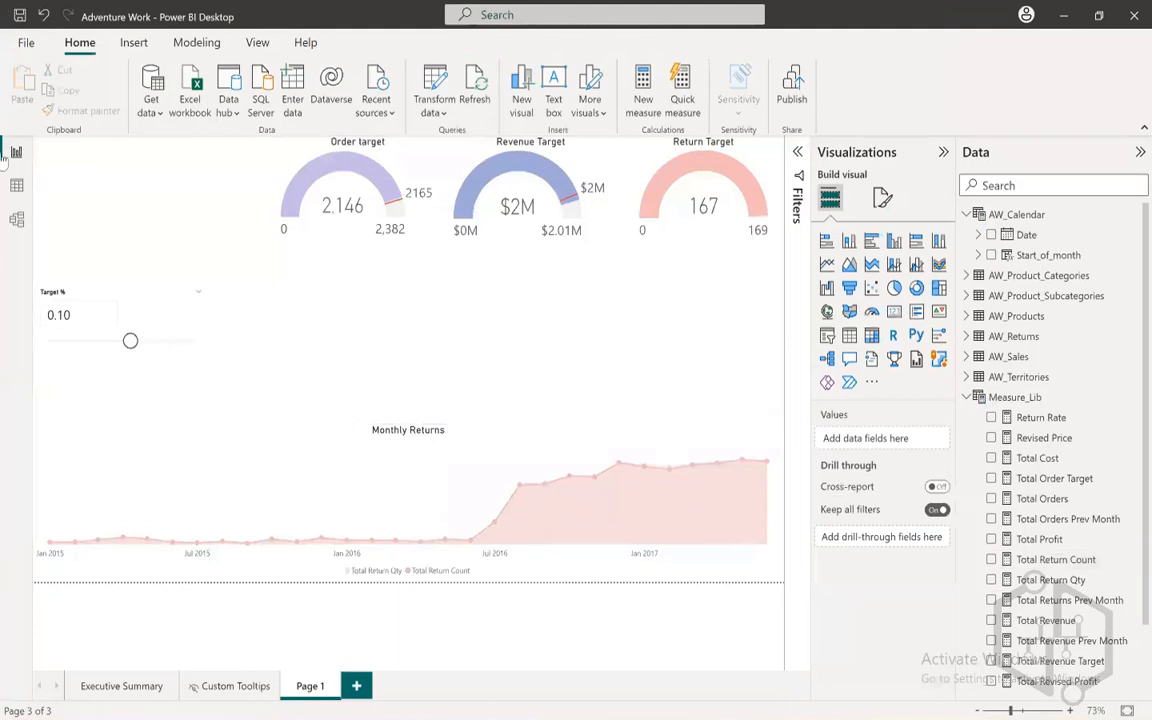
{"action": "left_click", "coordinate": [19, 17]}
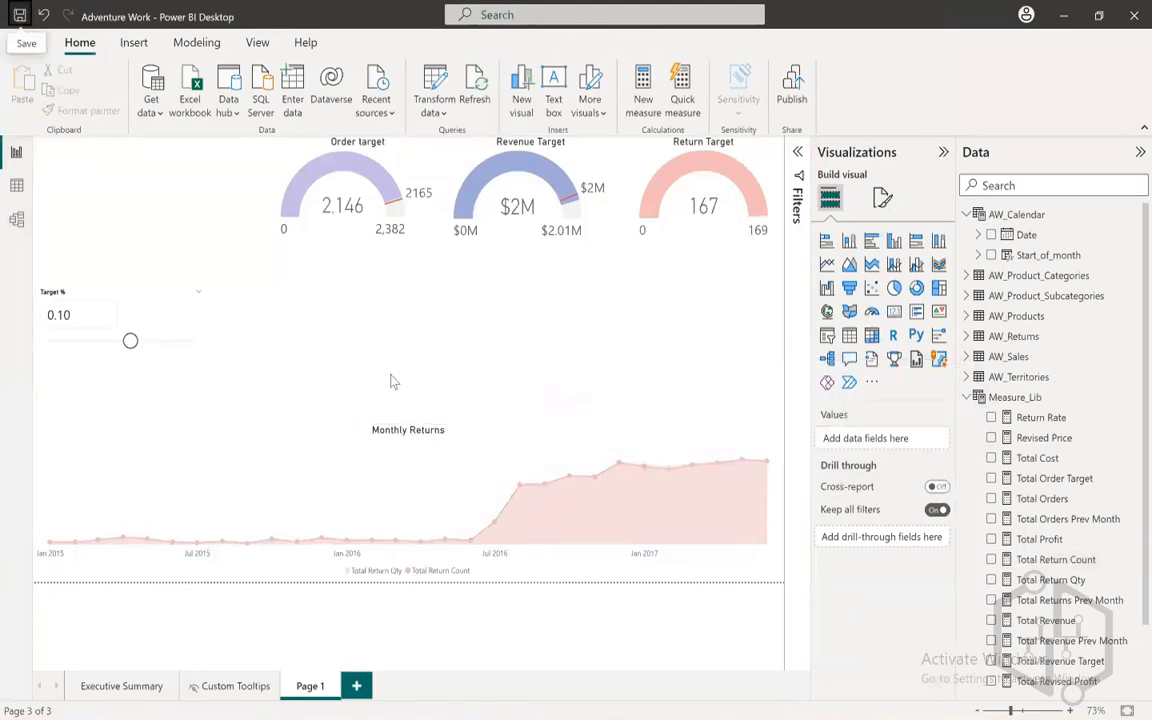
- Add an empty line chart above the right half of the Monthly Returns chart, widening it leftward and making it slightly taller
{"action": "left_click", "coordinate": [827, 264]}
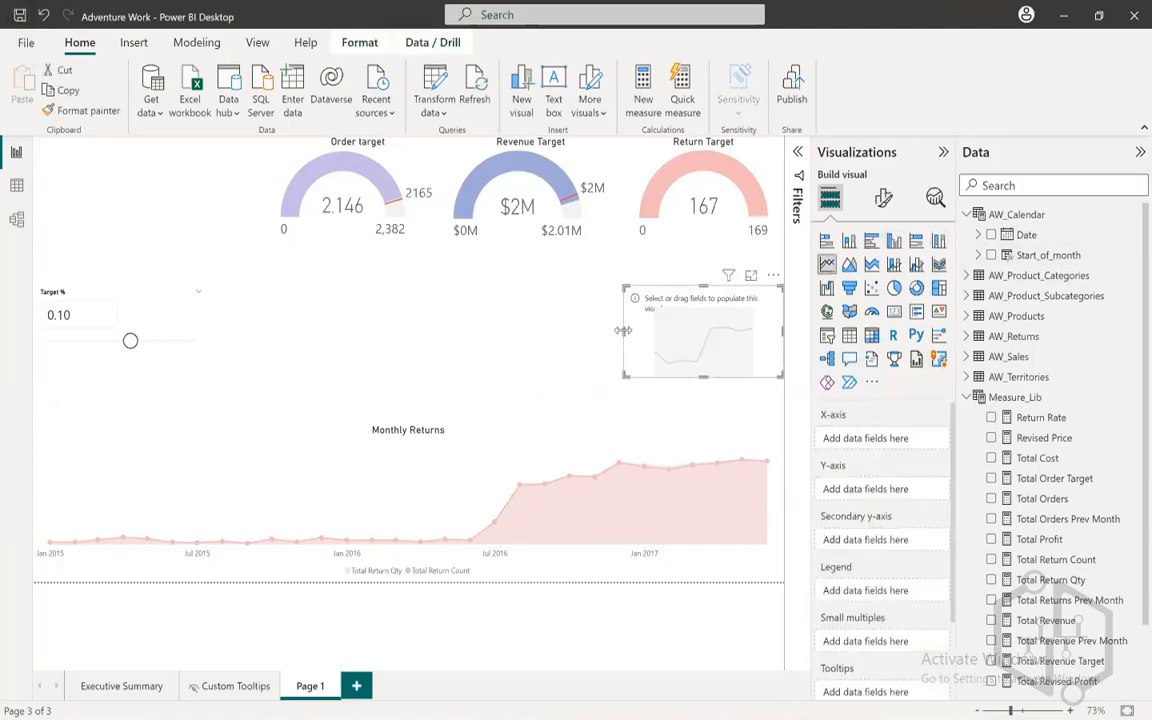
{"action": "left_click_drag", "start_coordinate": [623, 330], "coordinate": [465, 330]}
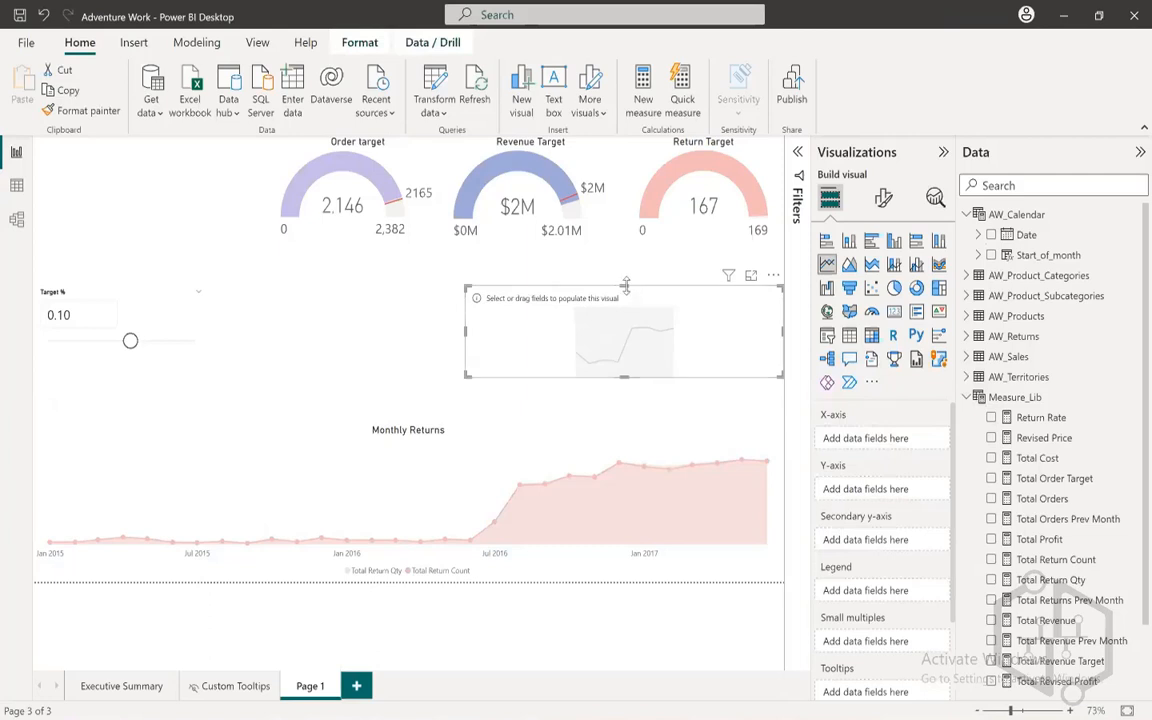
{"action": "left_click_drag", "start_coordinate": [625, 285], "coordinate": [625, 268]}
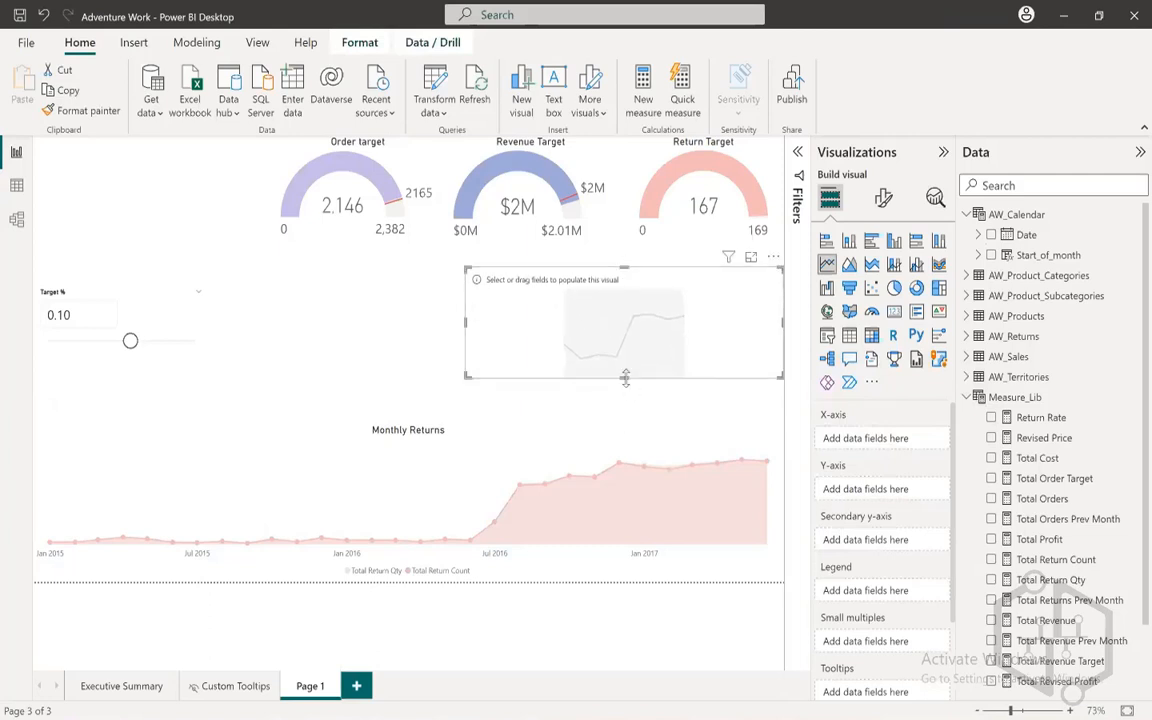
{"action": "left_click_drag", "start_coordinate": [625, 378], "coordinate": [626, 388]}
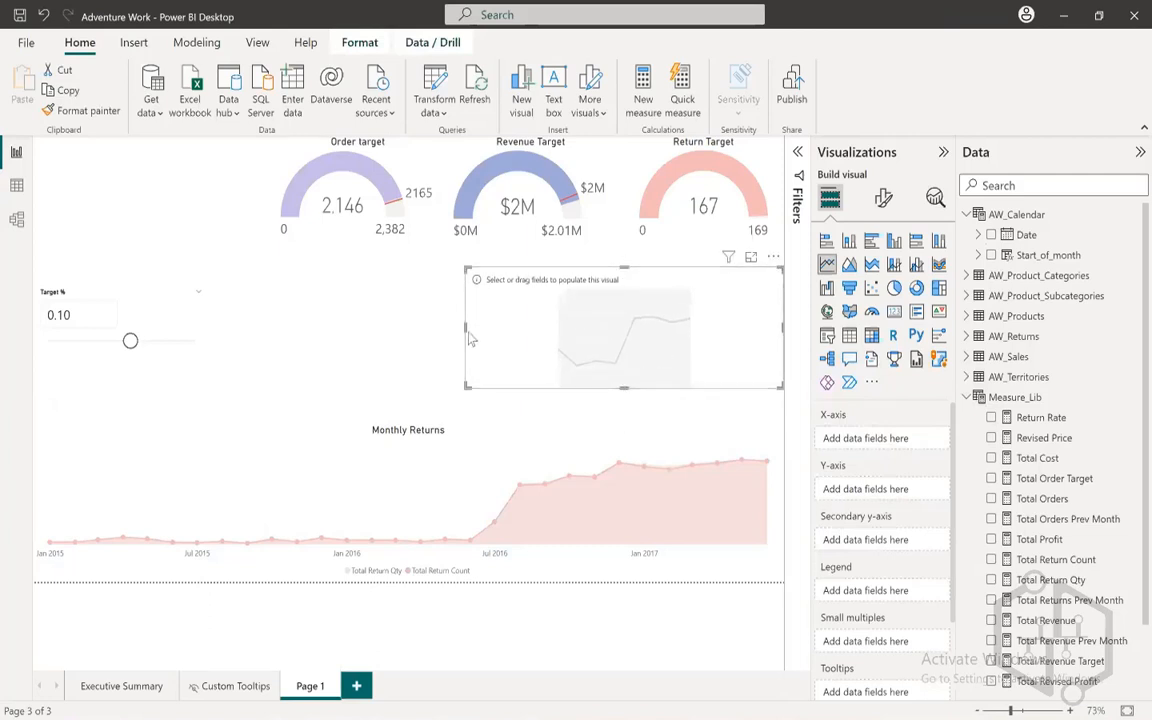
{"action": "left_click_drag", "start_coordinate": [466, 333], "coordinate": [481, 330]}
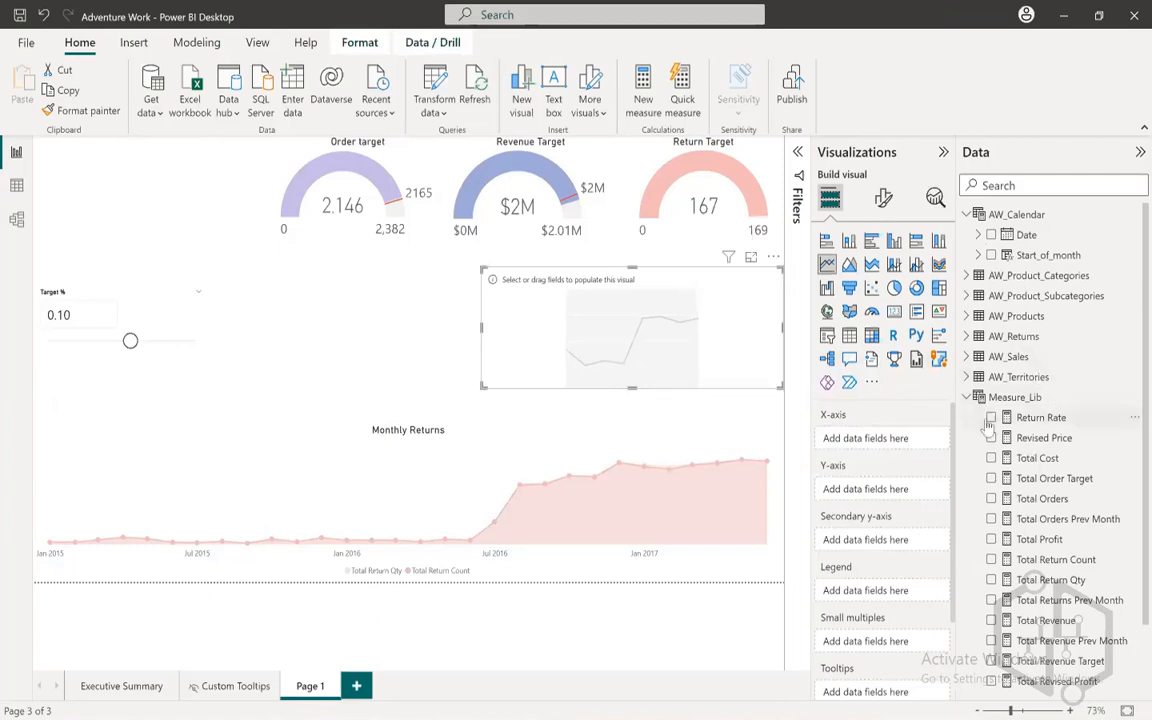
- Put Start_of_month from AW_Calendar on the new line chart's X-axis as the plain date field instead of the date hierarchy
{"action": "left_click", "coordinate": [991, 255]}
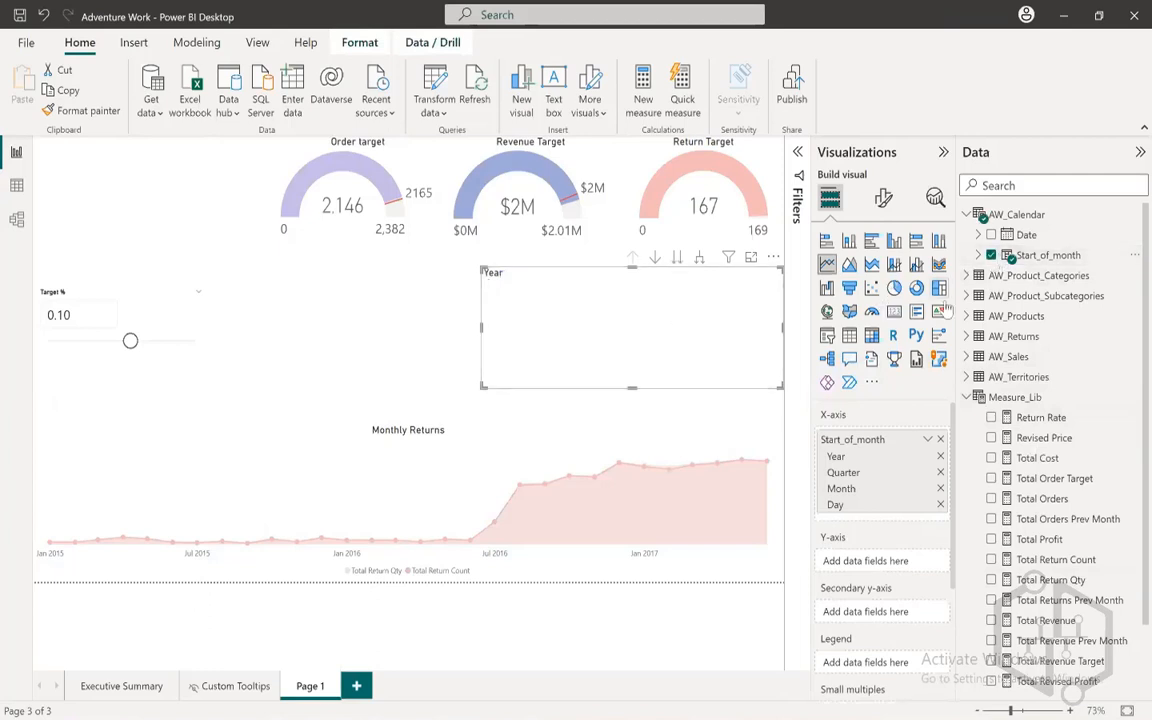
{"action": "left_click", "coordinate": [927, 439]}
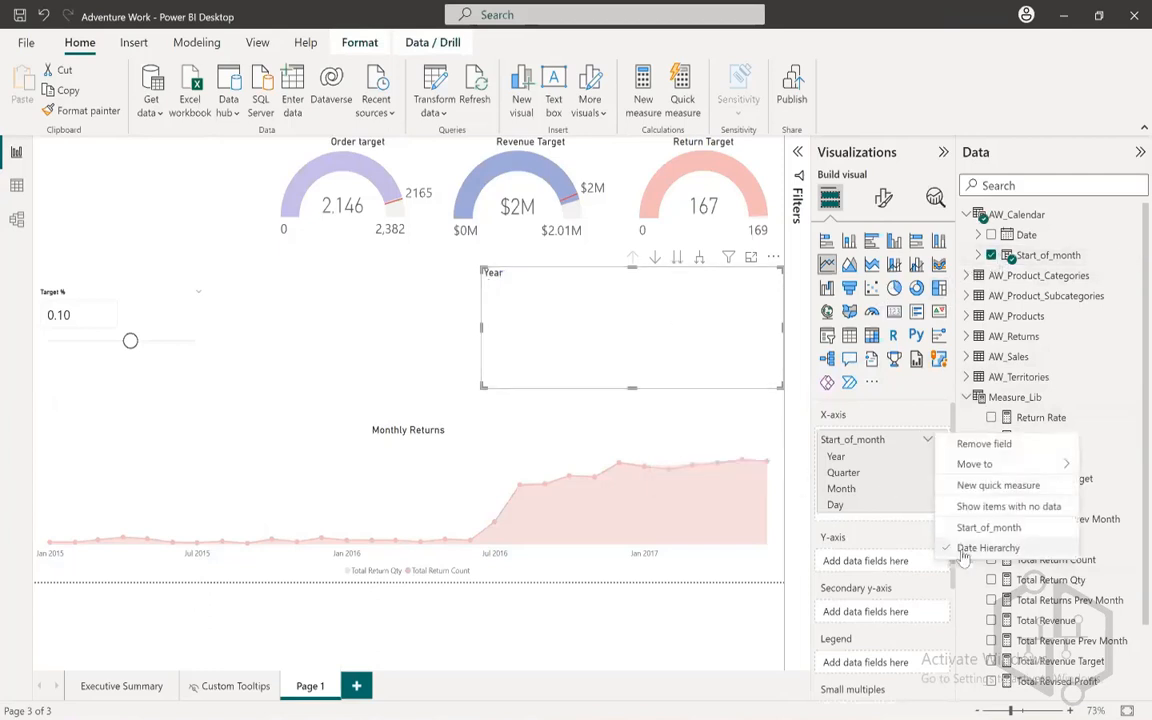
{"action": "left_click", "coordinate": [985, 528]}
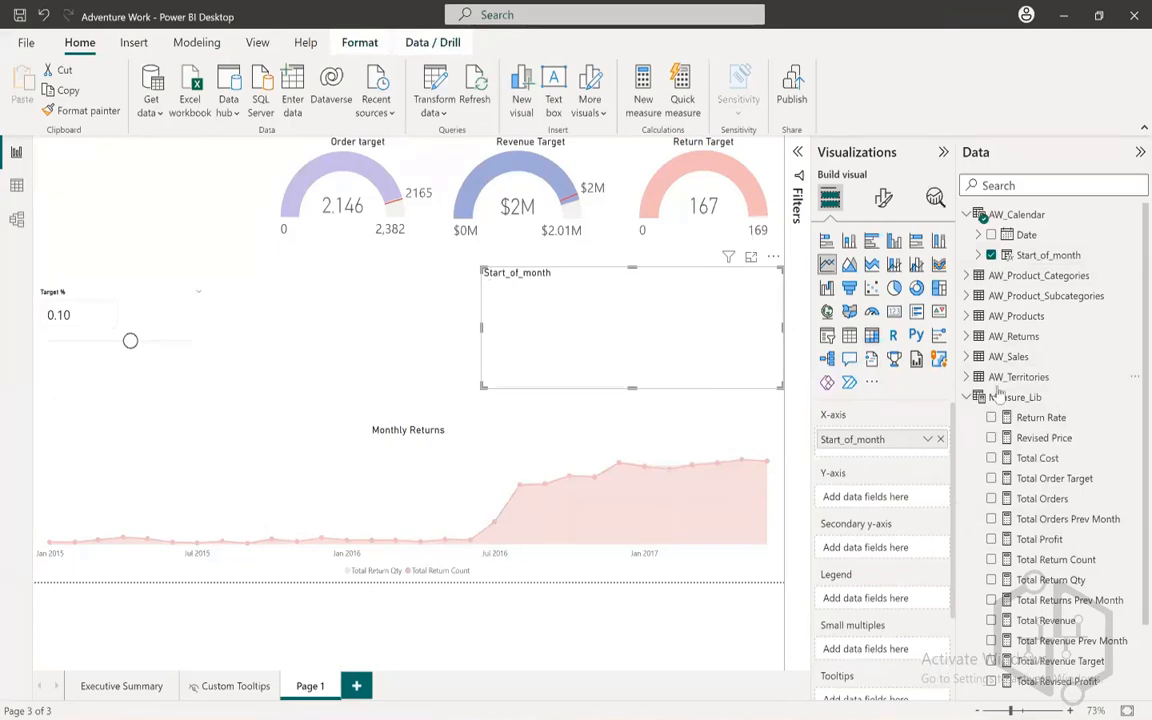
- Set the new line chart's title text to "Monthly Profits" and collapse the title settings
{"action": "left_click", "coordinate": [883, 197]}
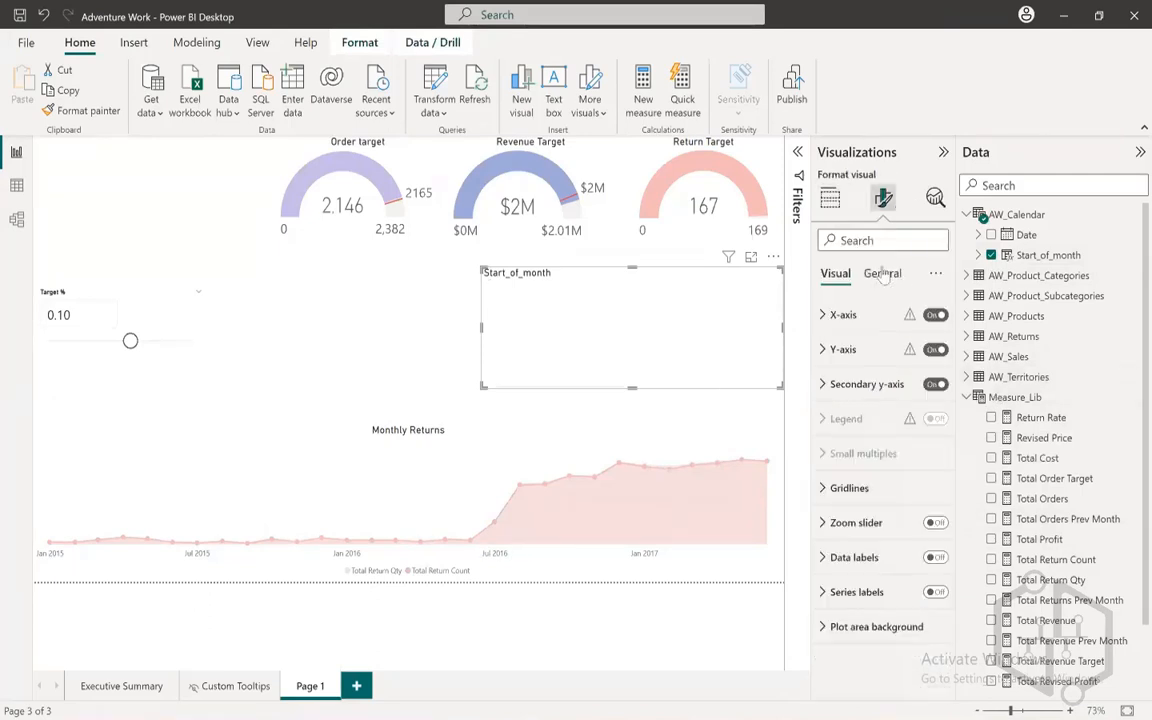
{"action": "left_click", "coordinate": [882, 273]}
{"action": "left_click", "coordinate": [858, 350]}
{"action": "double_click", "coordinate": [872, 432]}
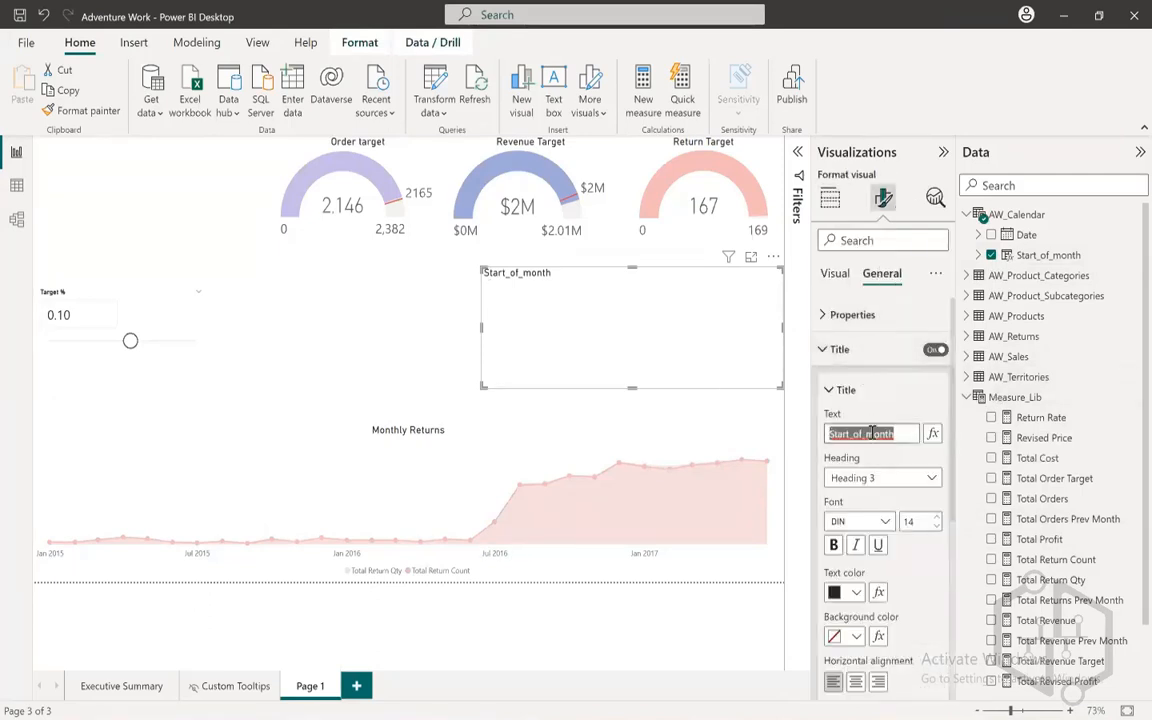
{"action": "type", "text": "Monthly Profits"}
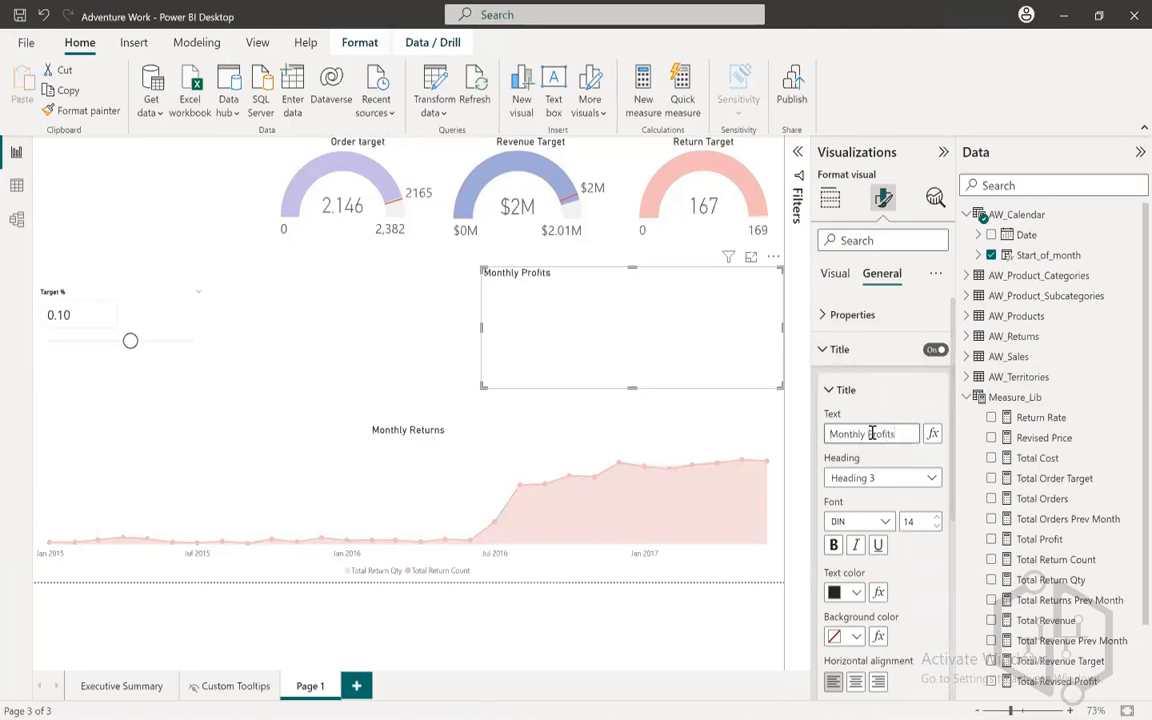
{"action": "left_click", "coordinate": [840, 389]}
{"action": "left_click", "coordinate": [823, 350]}
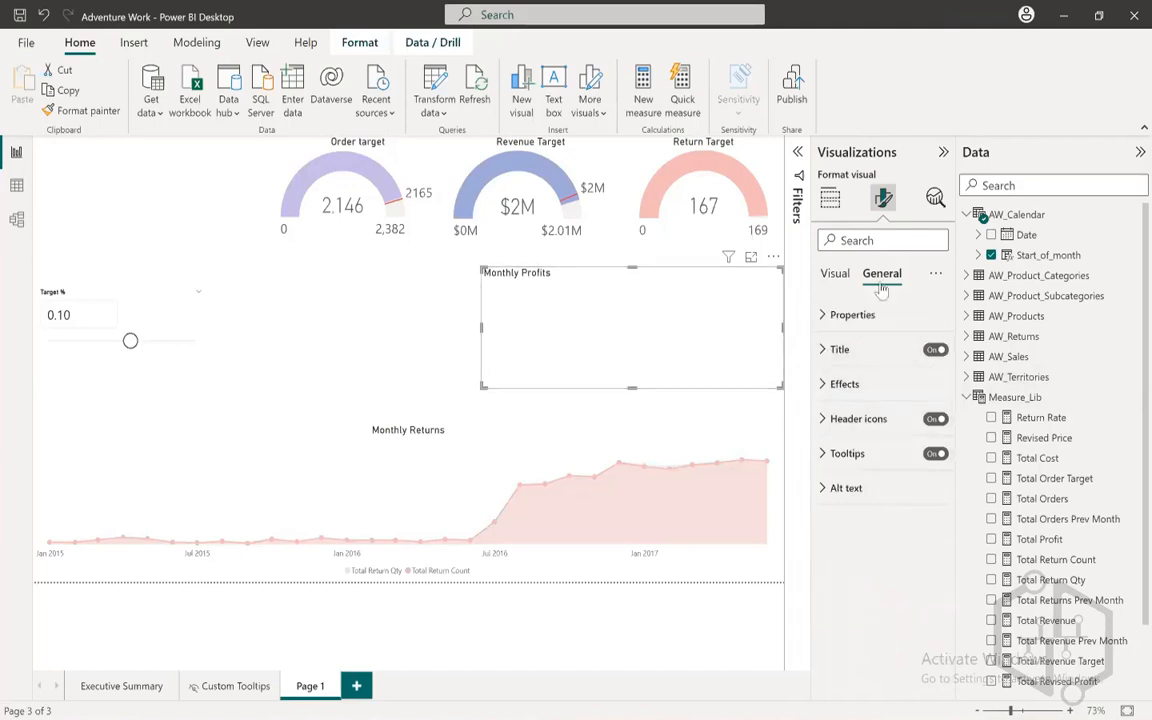
- Center the Monthly Profits chart's title horizontally
{"action": "left_click", "coordinate": [841, 350]}
{"action": "left_click", "coordinate": [866, 389]}
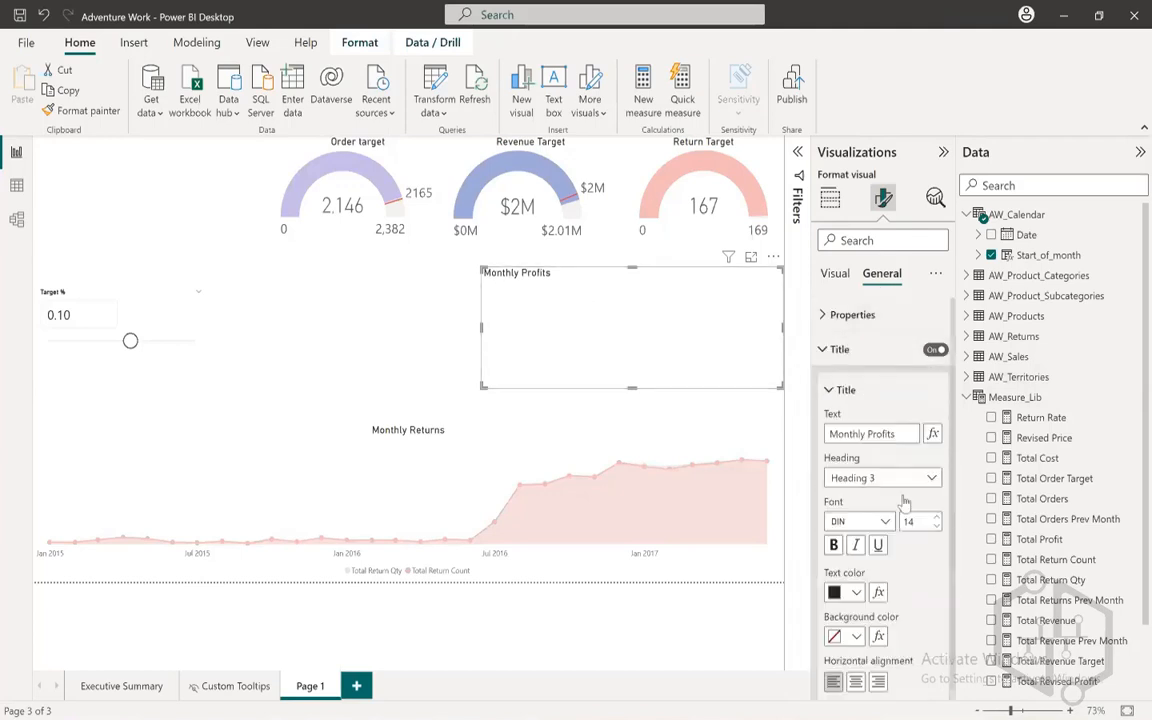
{"action": "left_click", "coordinate": [855, 681]}
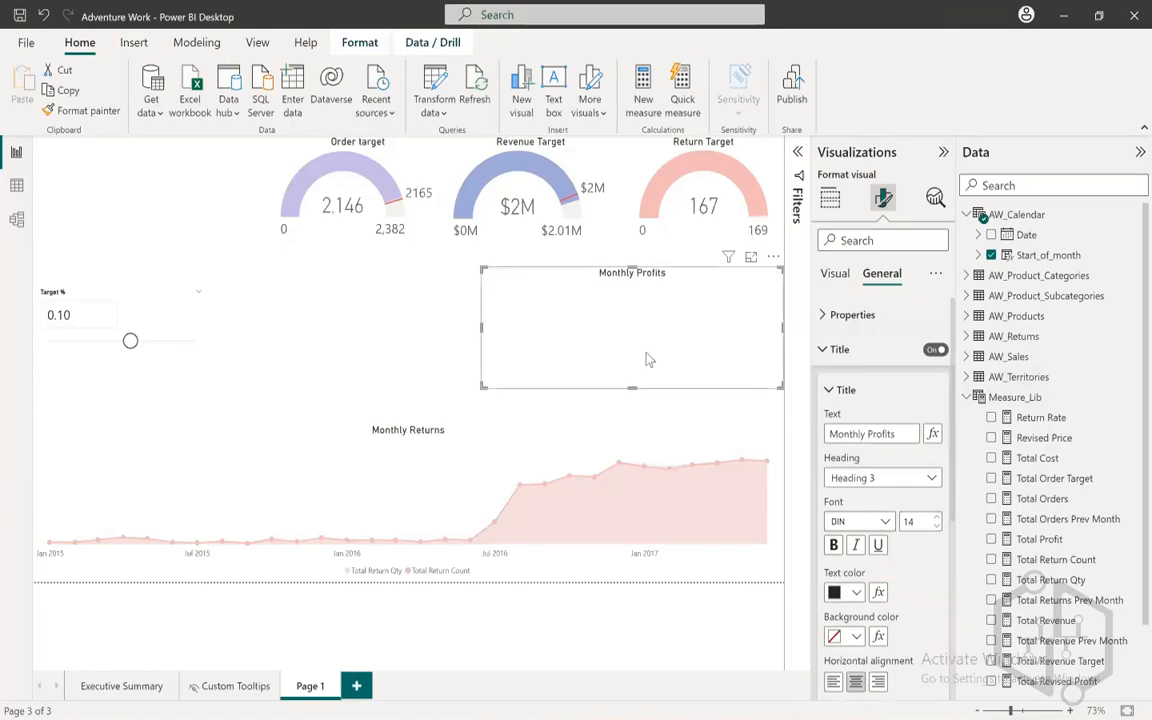
{"action": "left_click", "coordinate": [840, 349]}
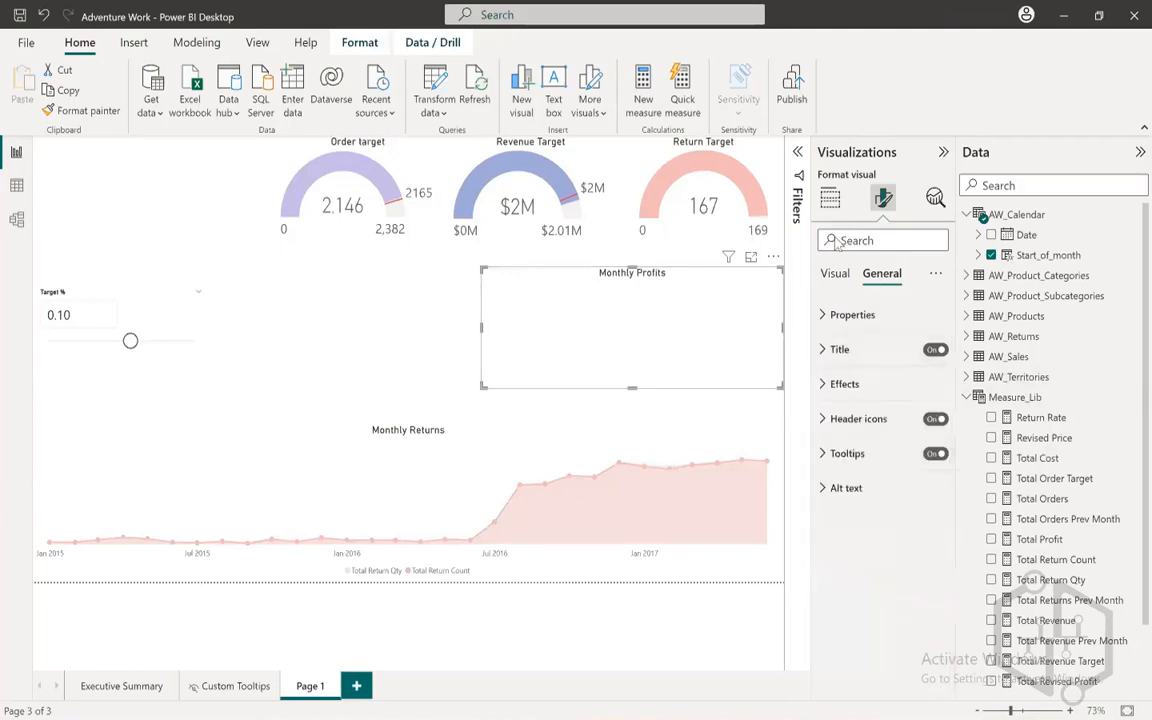
- Plot Total Profit on the Monthly Profits chart's Y-axis and copy the Monthly Returns chart's formatting onto it with Format painter
{"action": "left_click", "coordinate": [831, 199]}
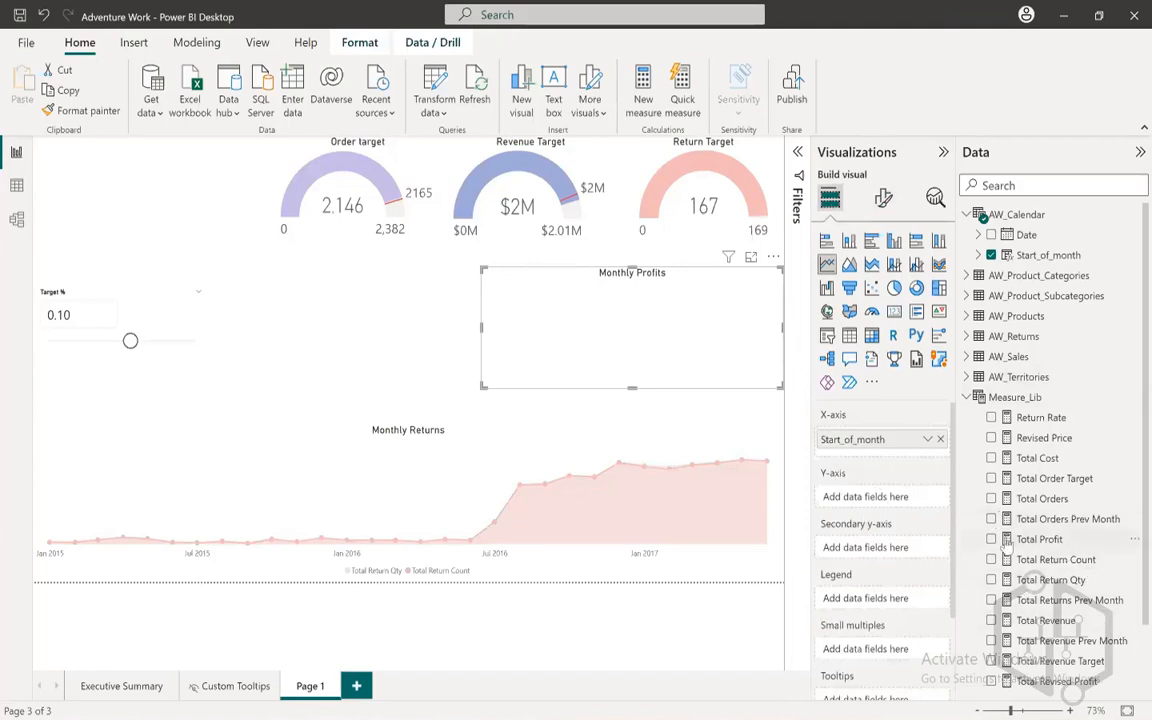
{"action": "left_click_drag", "start_coordinate": [1025, 545], "coordinate": [840, 497]}
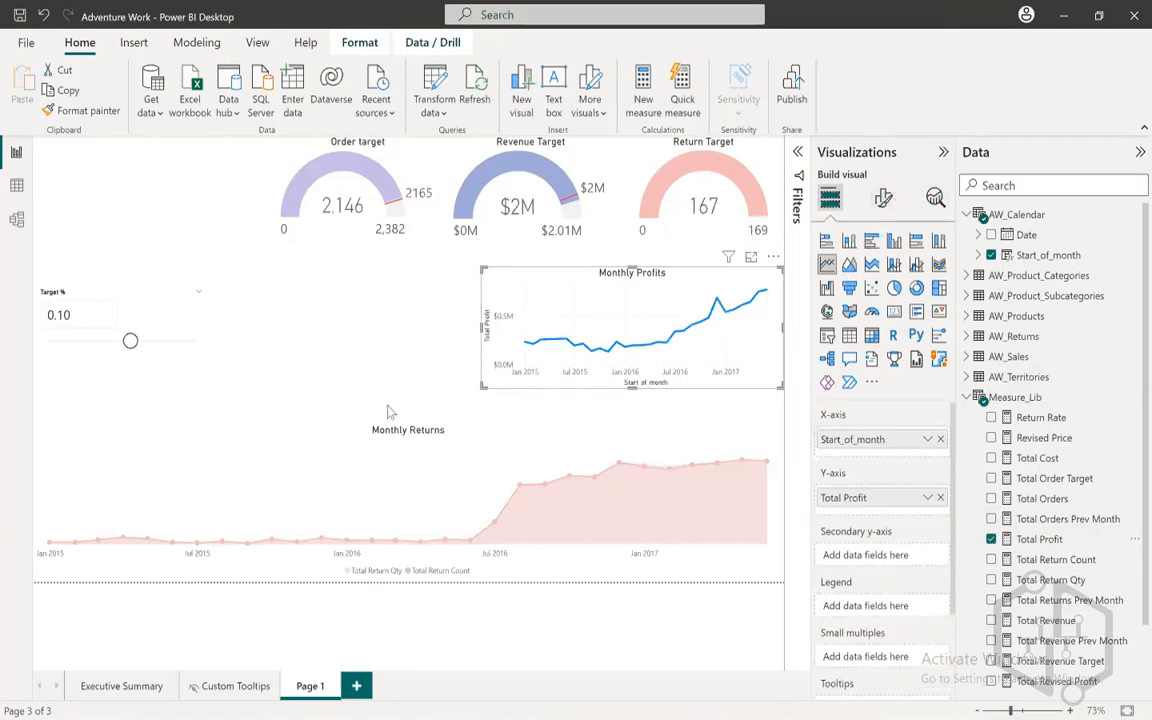
{"action": "left_click", "coordinate": [305, 440]}
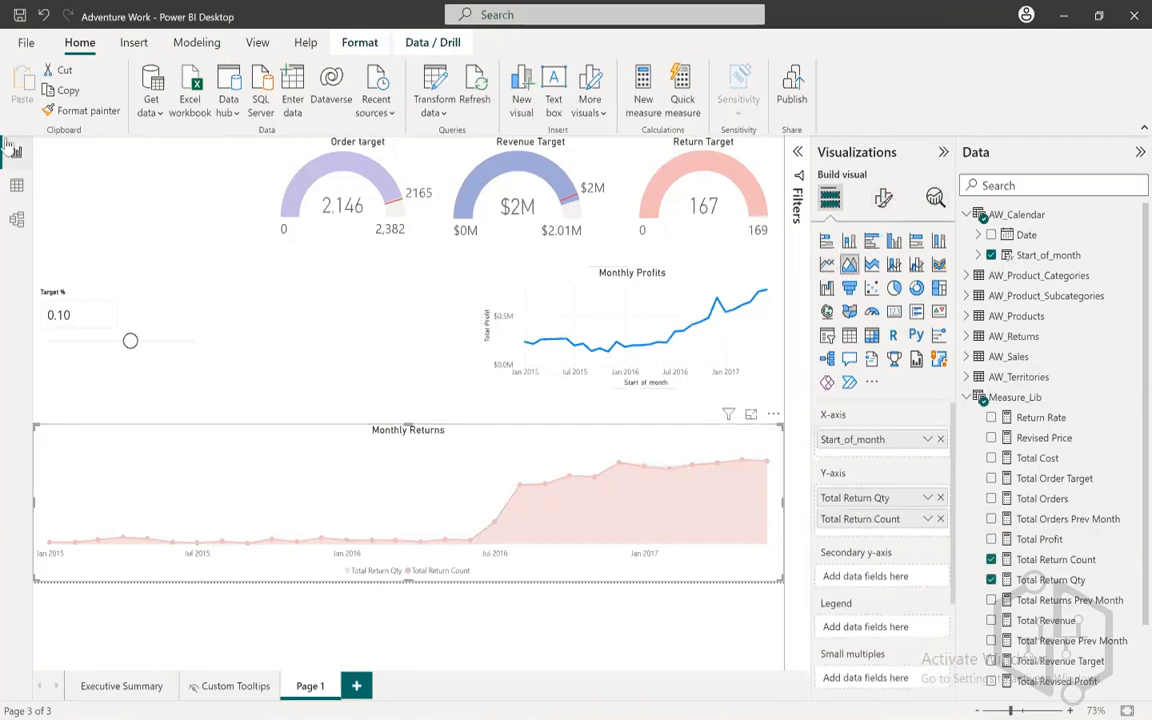
{"action": "left_click", "coordinate": [540, 310]}
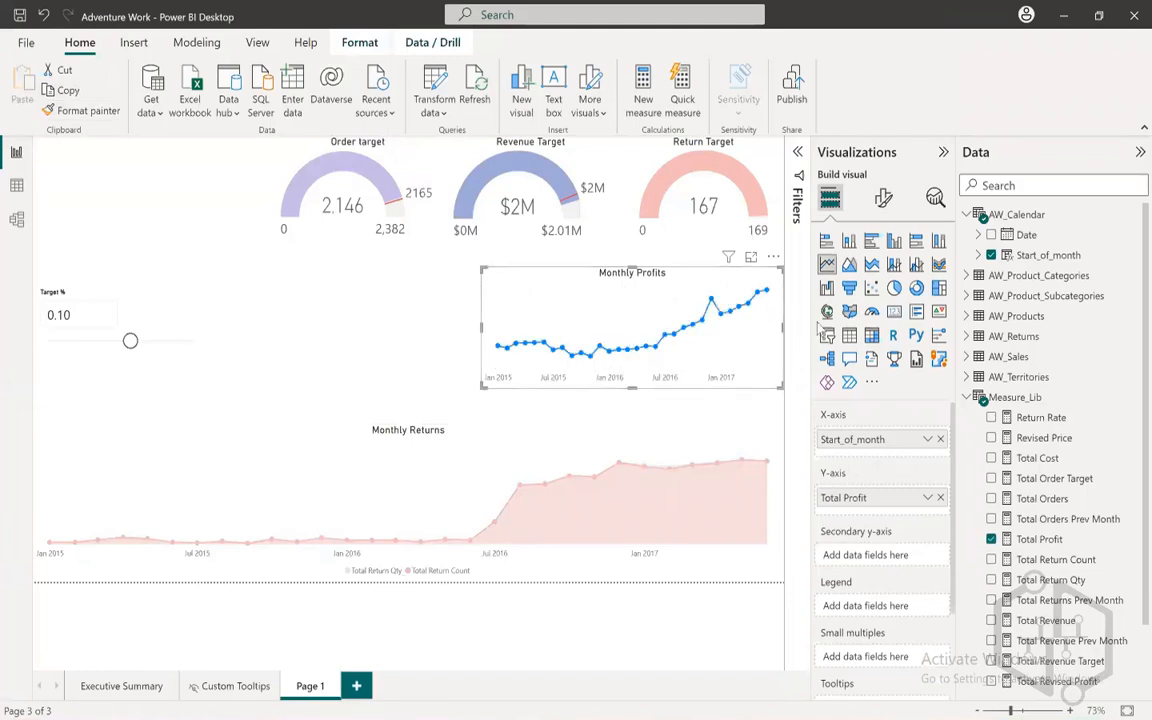
- Turn off the Monthly Profits chart's markers and set its Total Profit line color to medium gray
{"action": "left_click", "coordinate": [882, 200]}
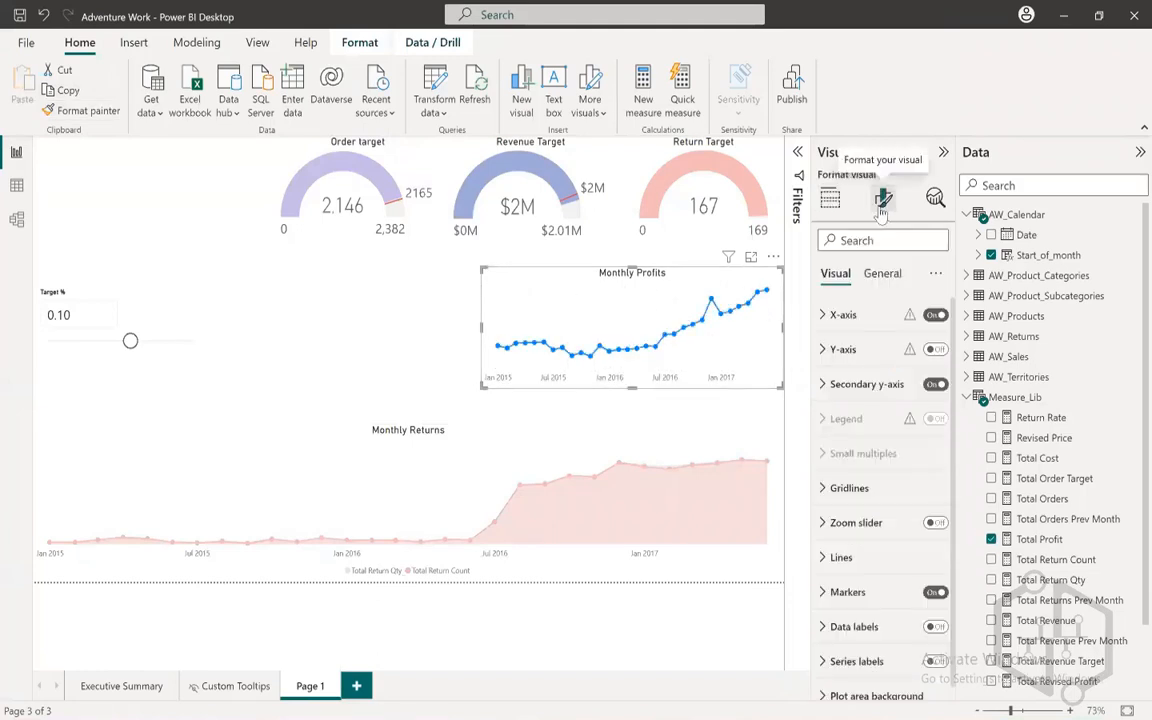
{"action": "left_click", "coordinate": [935, 592]}
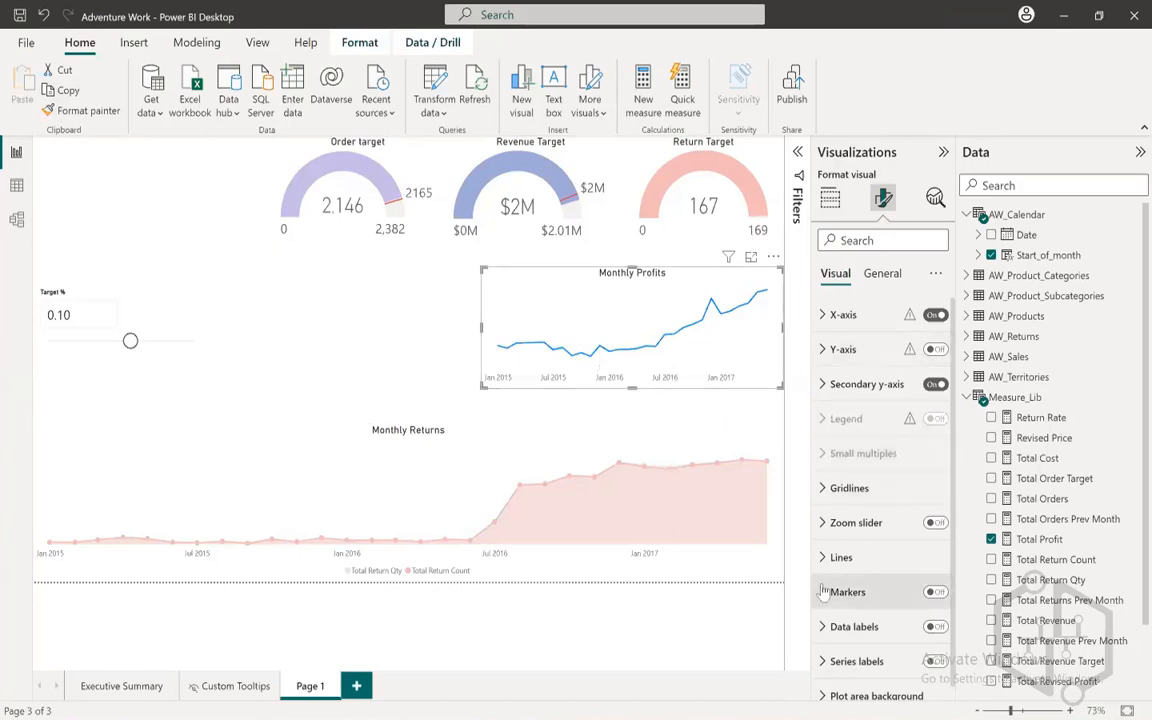
{"action": "left_click", "coordinate": [838, 557]}
{"action": "scroll", "coordinate": [873, 476], "scroll_direction": "down", "scroll_amount": 5}
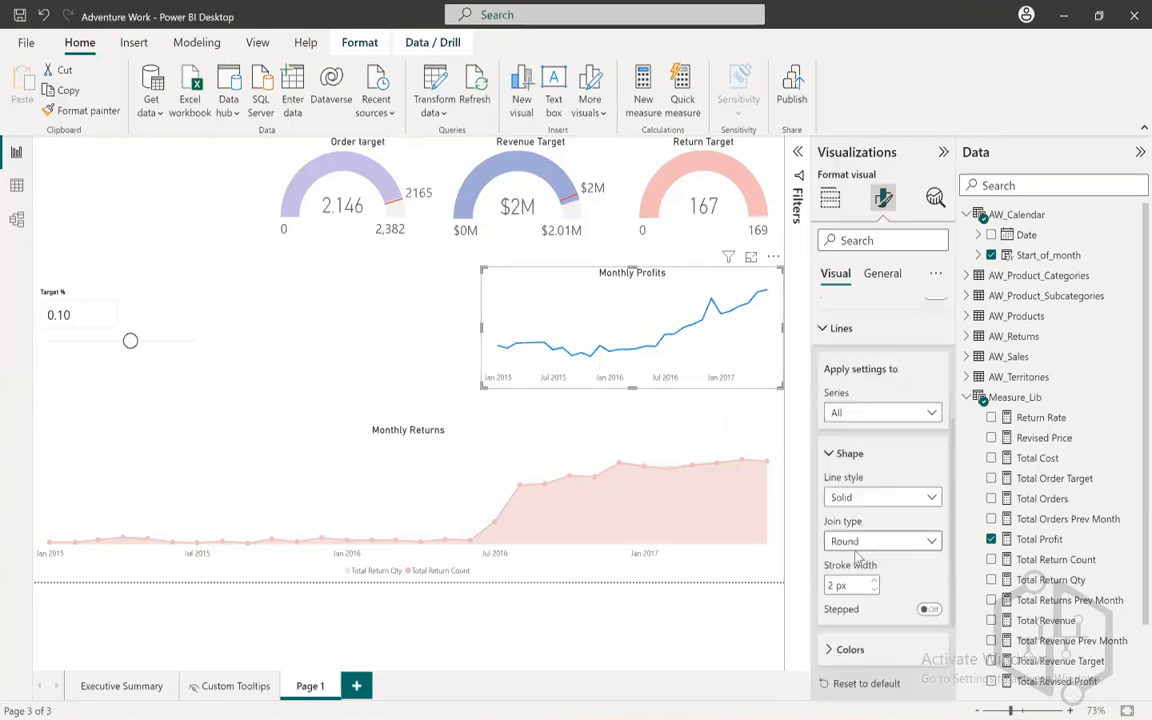
{"action": "left_click", "coordinate": [850, 510]}
{"action": "scroll", "coordinate": [860, 488], "scroll_direction": "down", "scroll_amount": 1}
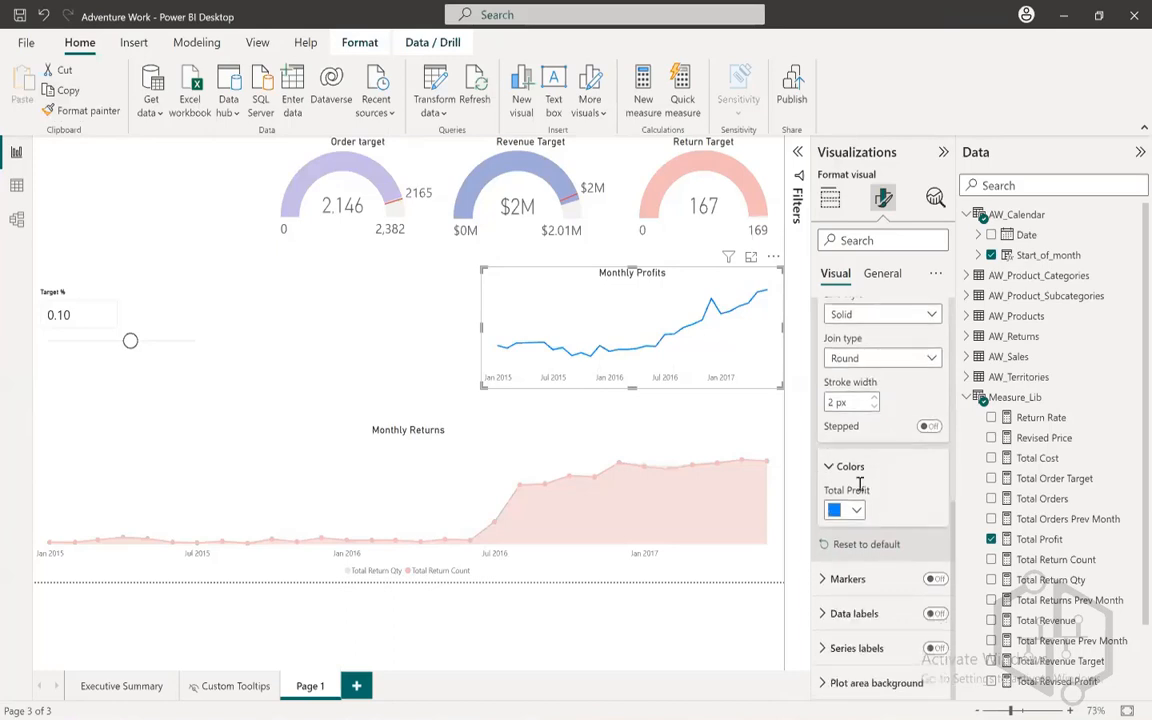
{"action": "left_click", "coordinate": [855, 512]}
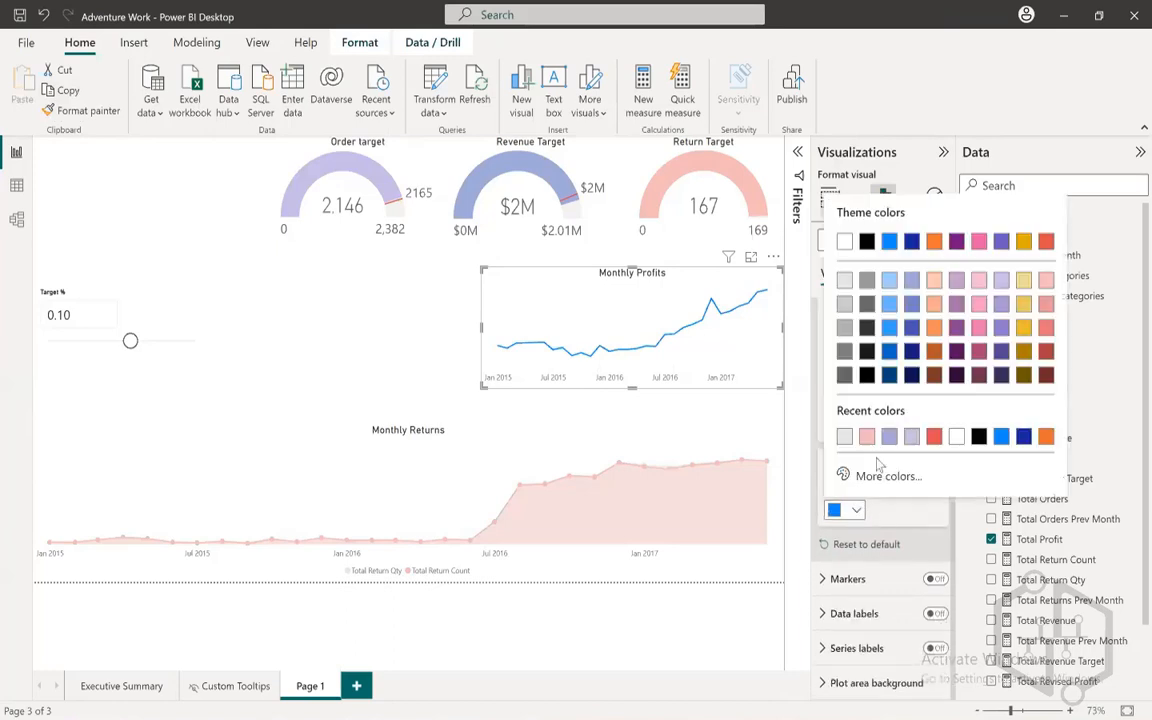
{"action": "left_click", "coordinate": [869, 283]}
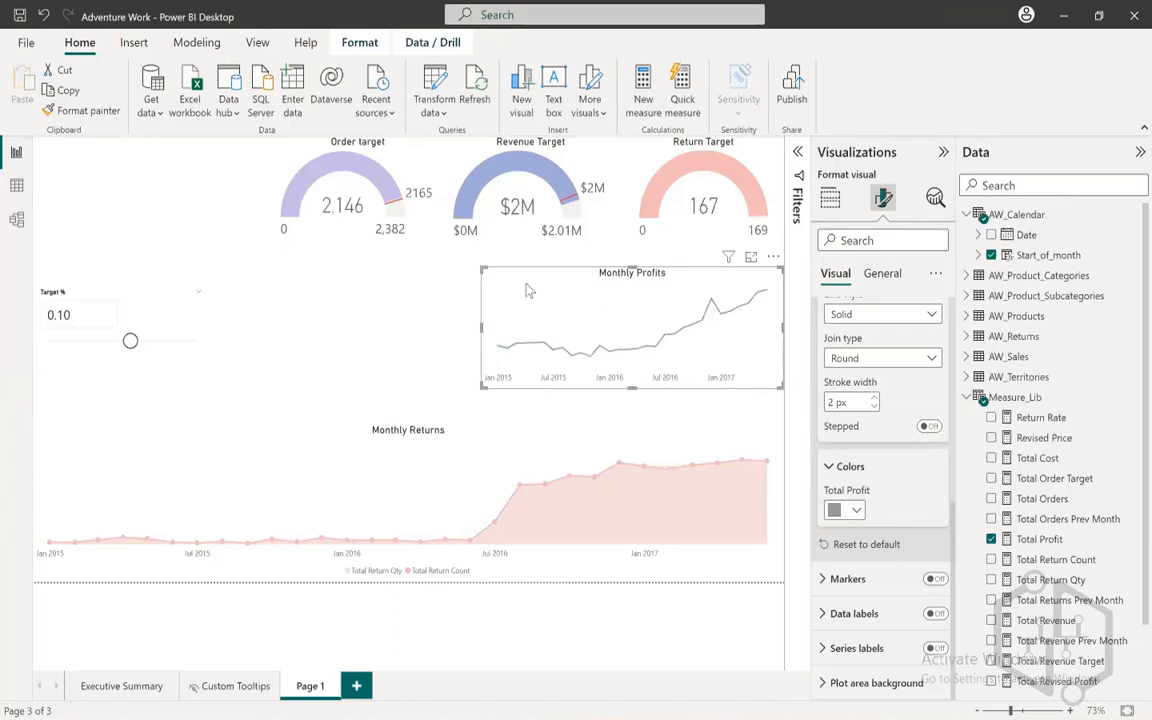
- Duplicate the Monthly Profits chart and place the copy directly to the left of the original, beside the Target % slicer
{"action": "key", "text": "ctrl+c"}
{"action": "key", "text": "ctrl+v"}
{"action": "left_click_drag", "start_coordinate": [509, 296], "coordinate": [285, 286]}
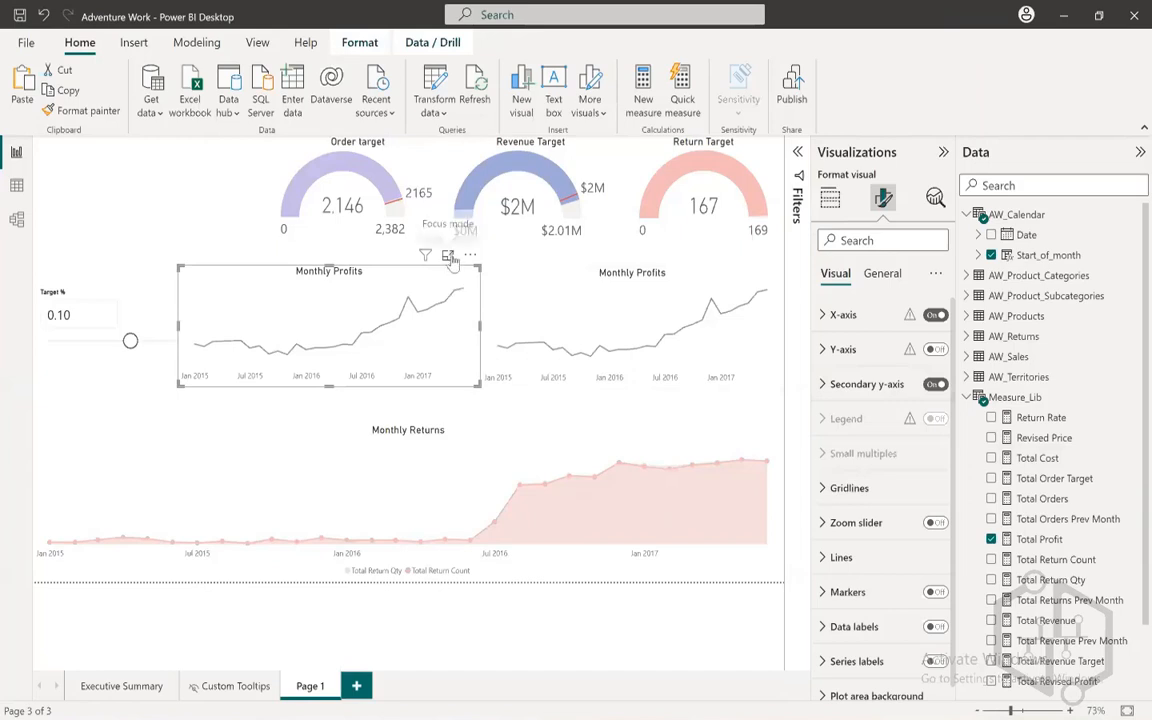
- Narrow the Target % slicer from its right edge so it clears the duplicated Monthly Profits chart
{"action": "left_click", "coordinate": [130, 344]}
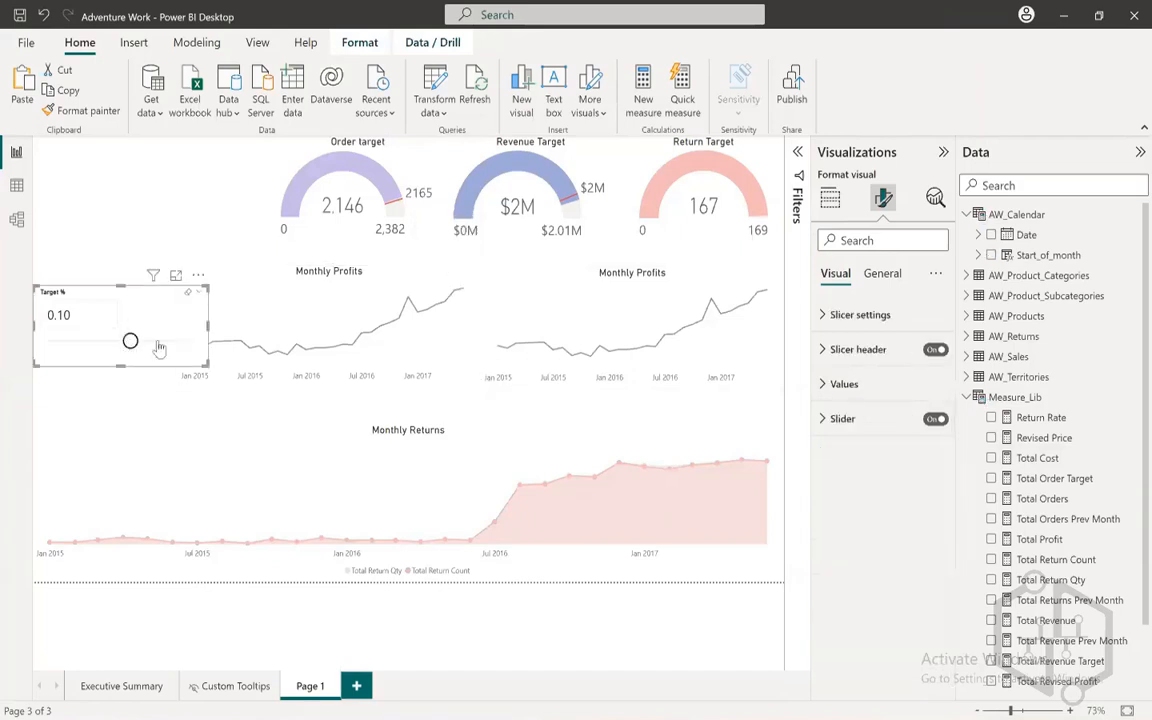
{"action": "left_click", "coordinate": [298, 276]}
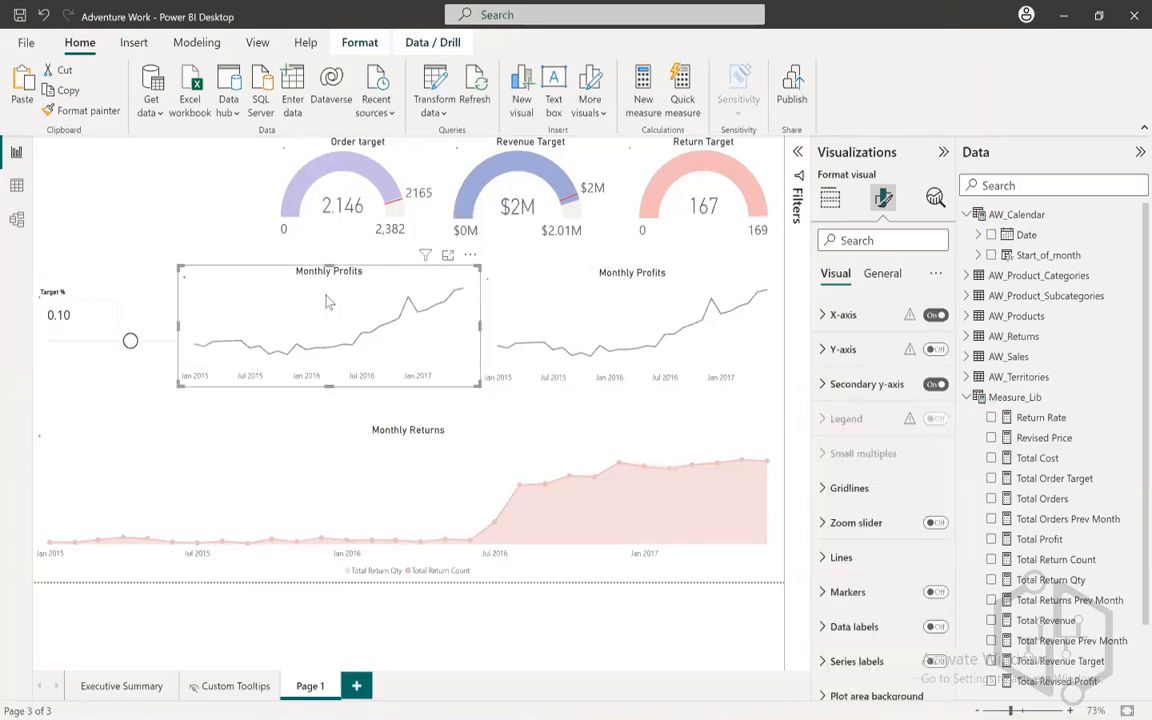
{"action": "left_click", "coordinate": [125, 292]}
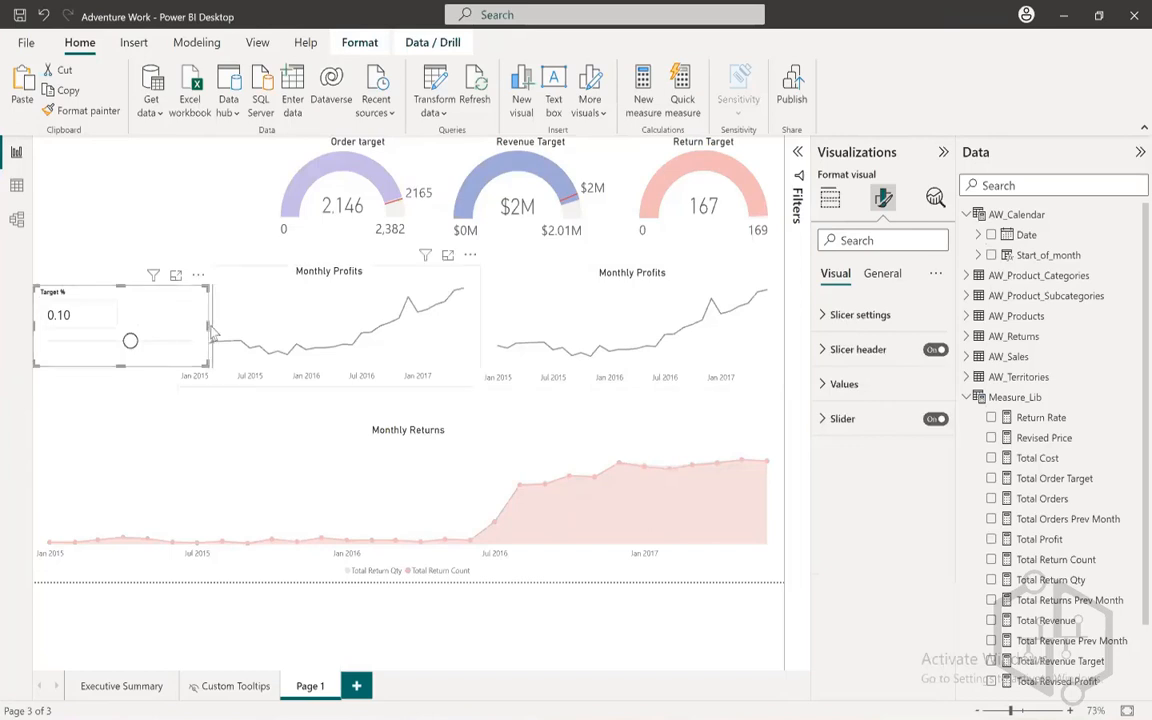
{"action": "left_click", "coordinate": [210, 332]}
{"action": "left_click", "coordinate": [141, 277]}
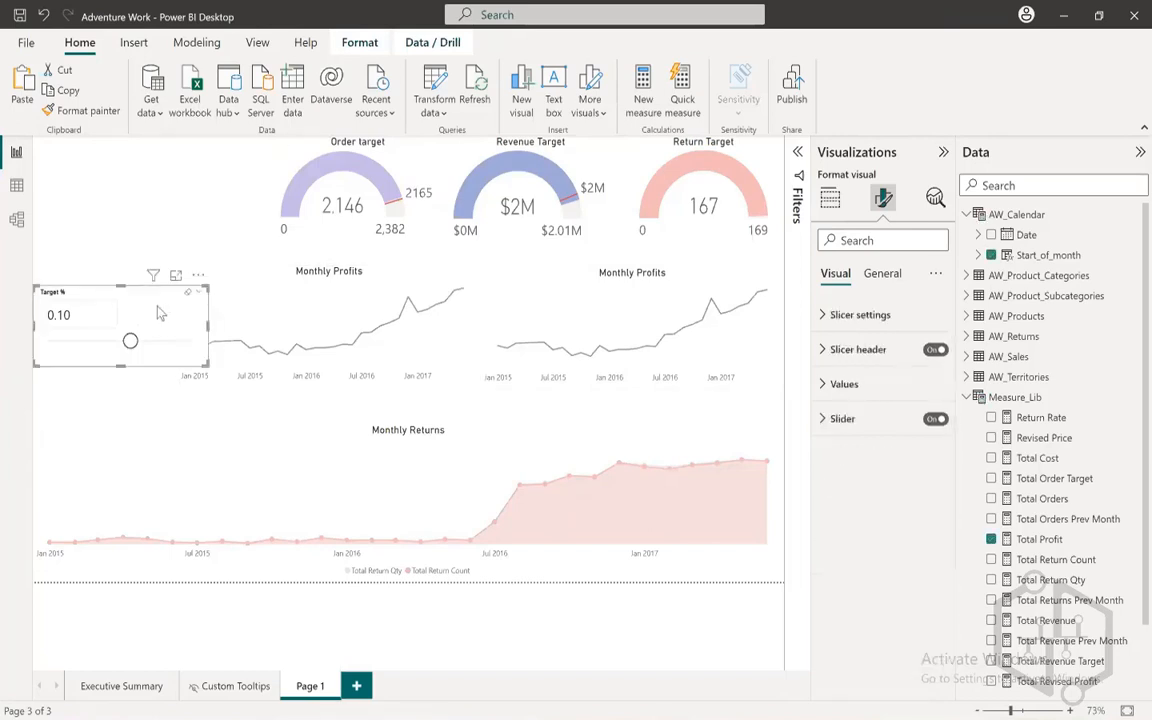
{"action": "left_click_drag", "start_coordinate": [206, 324], "coordinate": [172, 333]}
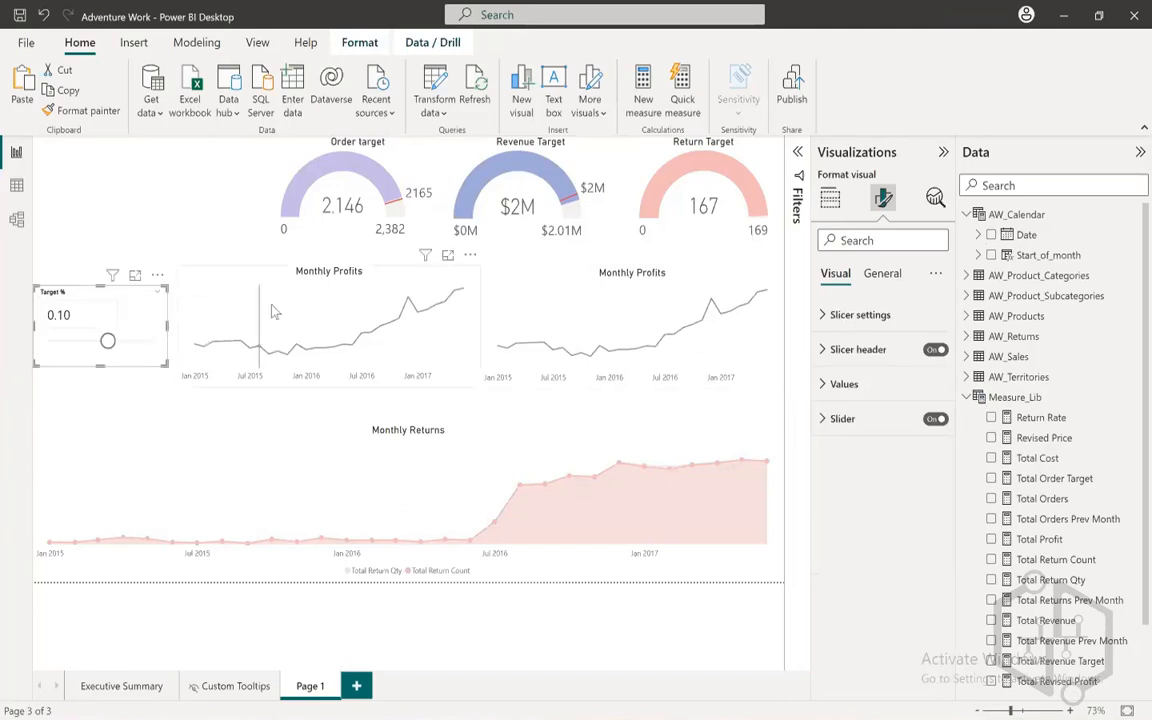
- With the duplicated chart selected, inspect the formulas of the Total Profit and Total Revised Profit measures
{"action": "left_click", "coordinate": [303, 319]}
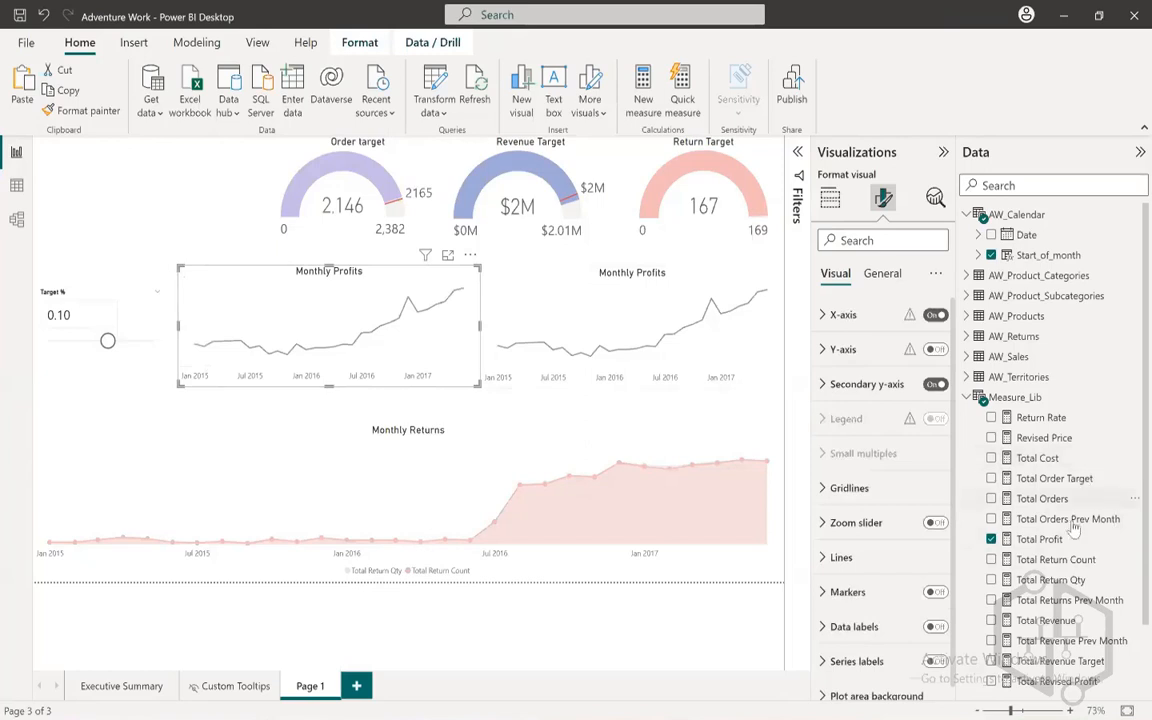
{"action": "scroll", "coordinate": [1070, 560], "scroll_direction": "down", "scroll_amount": 2}
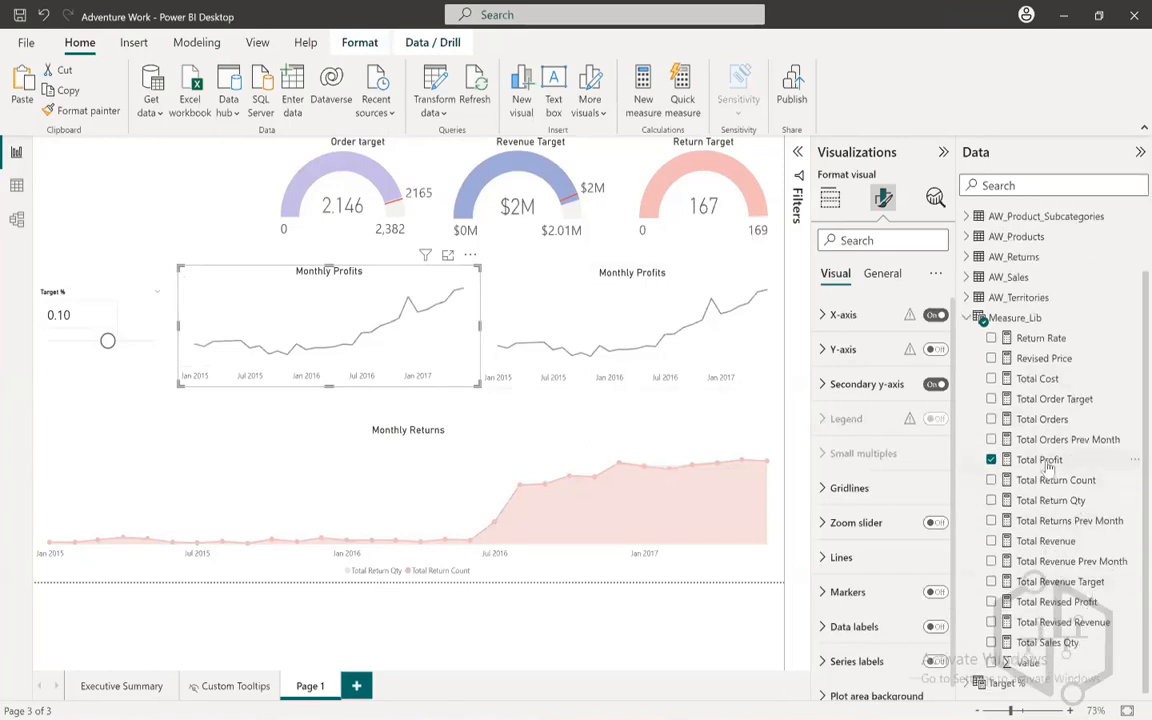
{"action": "left_click", "coordinate": [1047, 465]}
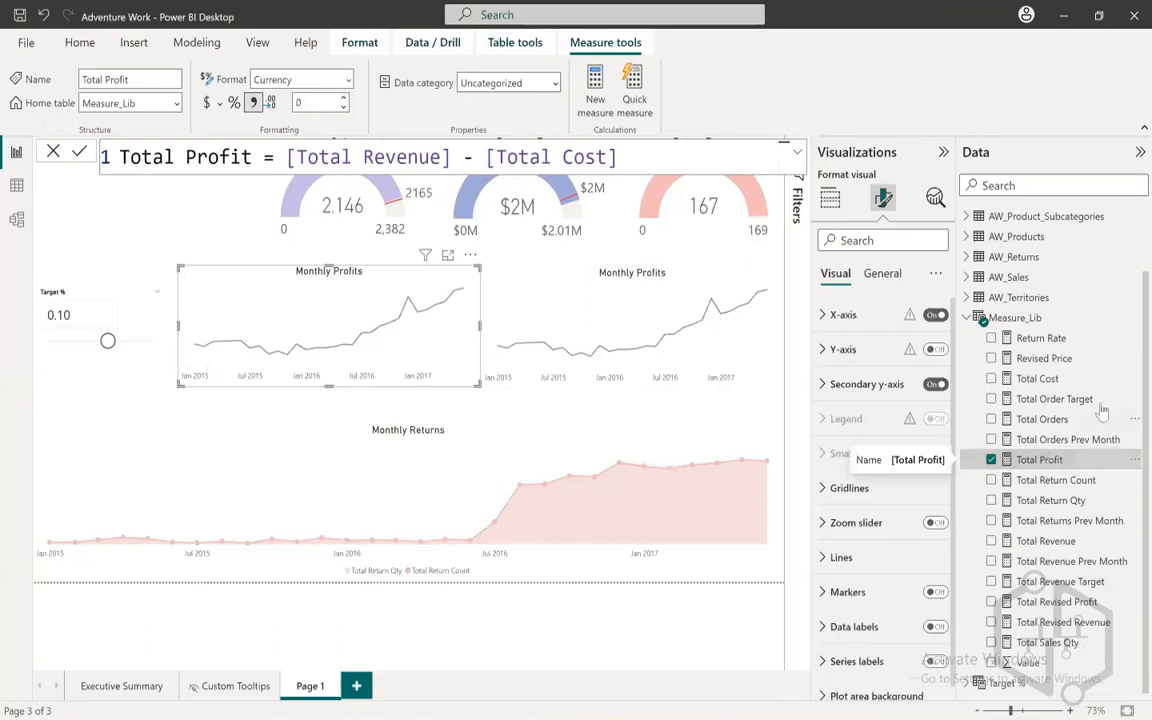
{"action": "left_click", "coordinate": [1058, 603]}
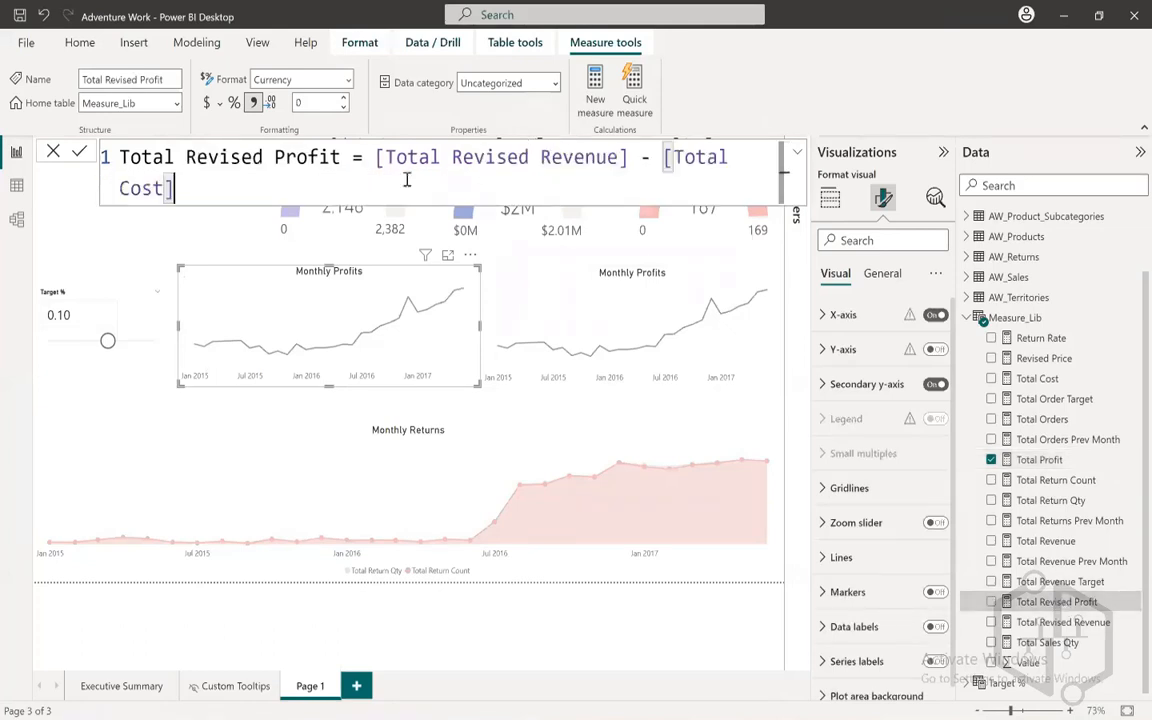
- Inspect the formulas of the Total Revised Revenue and Revised Price measures, and close the formula without changes
{"action": "left_click_drag", "start_coordinate": [395, 160], "coordinate": [623, 157]}
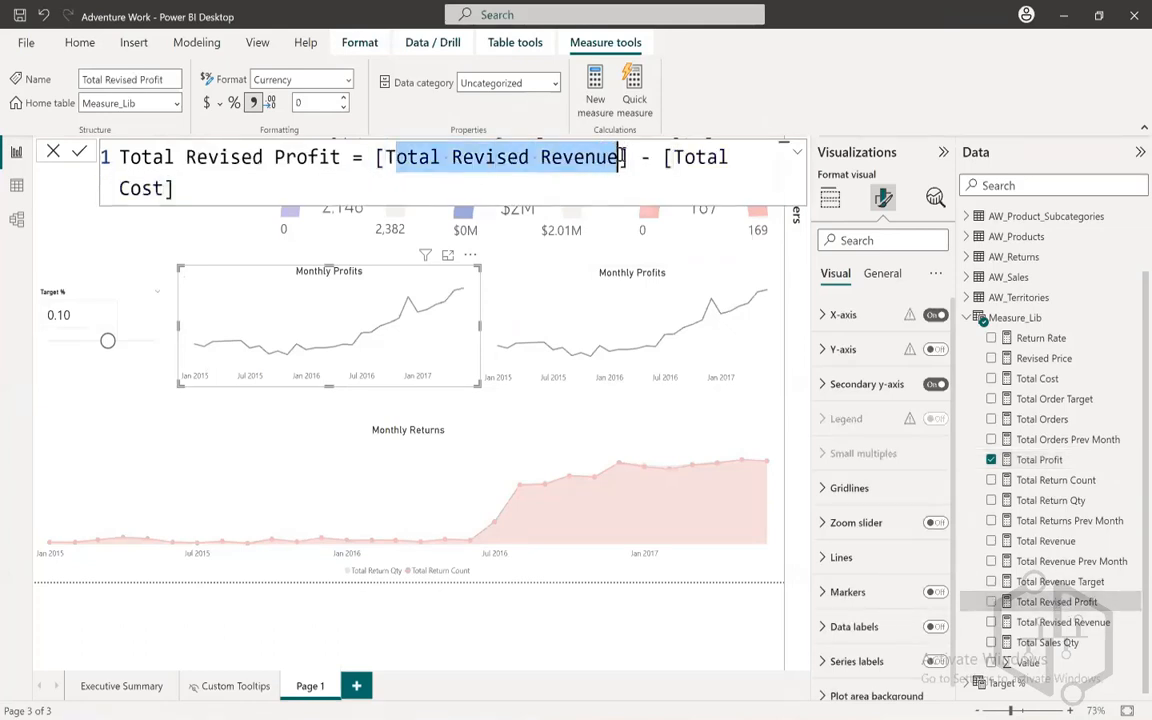
{"action": "left_click", "coordinate": [1060, 622]}
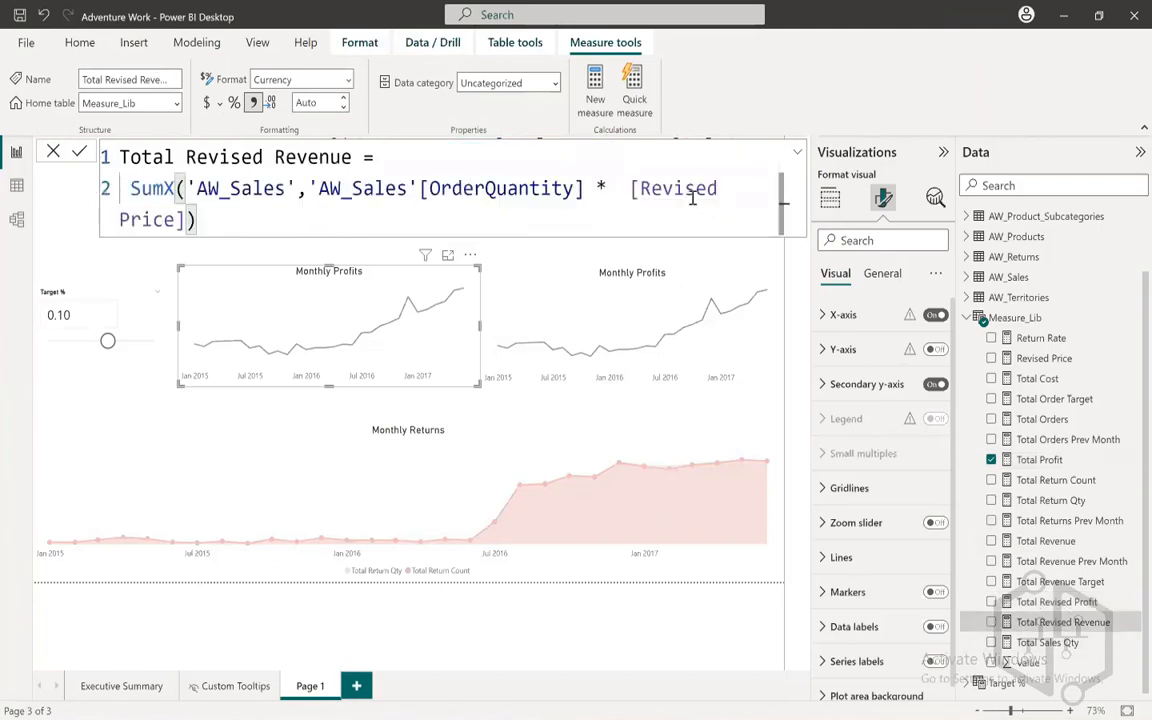
{"action": "left_click", "coordinate": [1044, 358]}
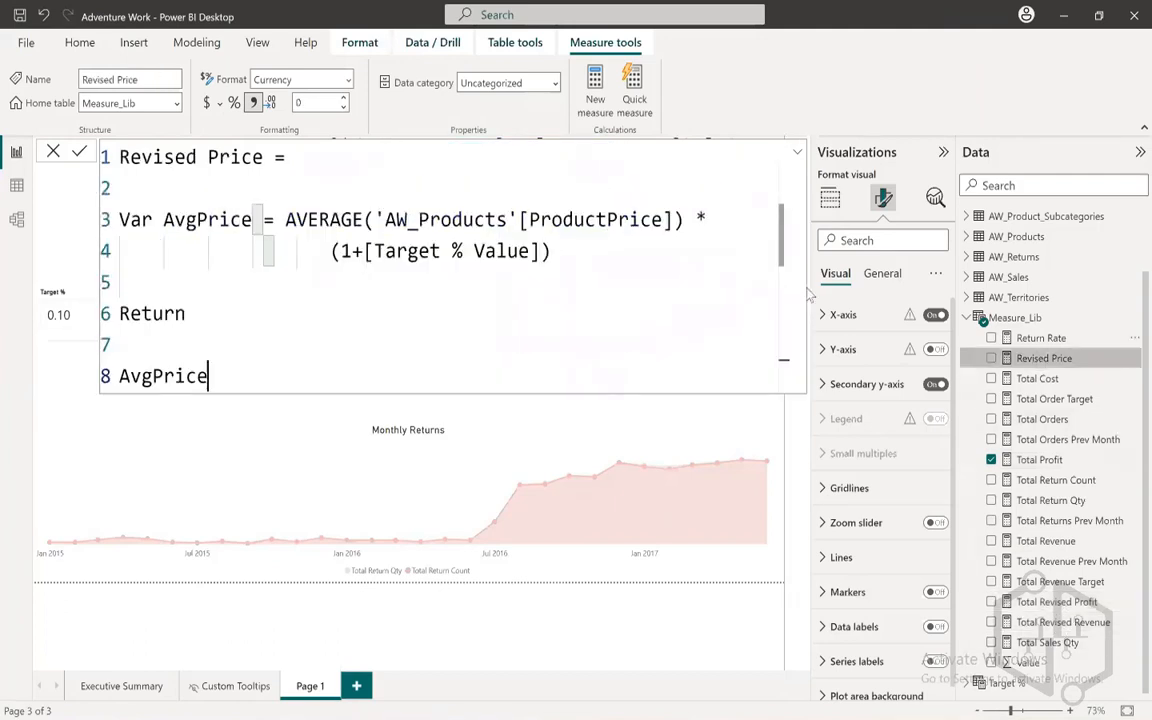
{"action": "left_click_drag", "start_coordinate": [712, 250], "coordinate": [107, 230]}
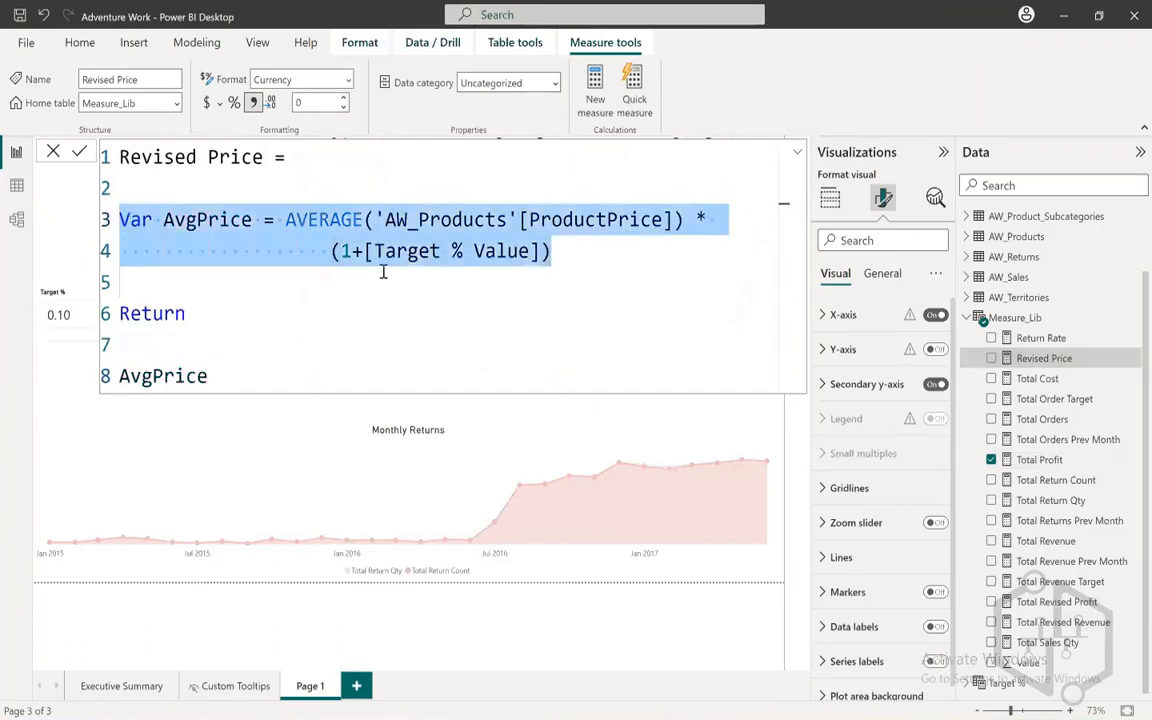
{"action": "left_click", "coordinate": [52, 152]}
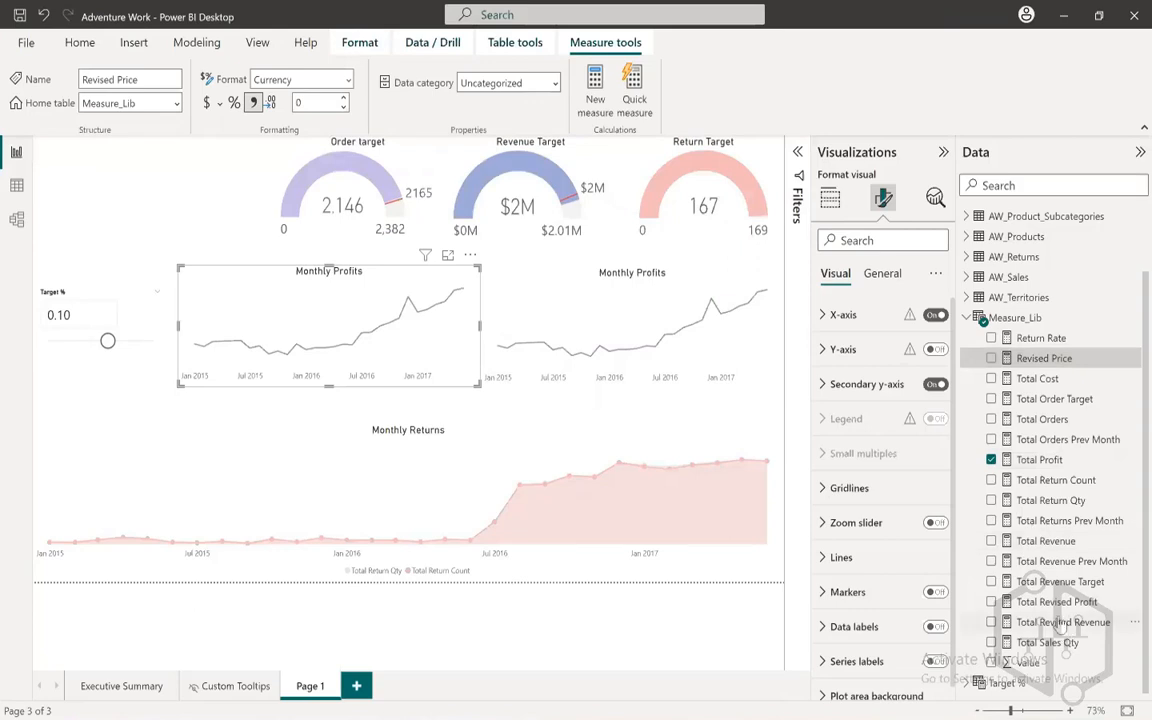
- Add Total Revised Profit to the duplicated Monthly Profits chart's Y-axis and set that series' line style to Dotted
{"action": "left_click", "coordinate": [1057, 604]}
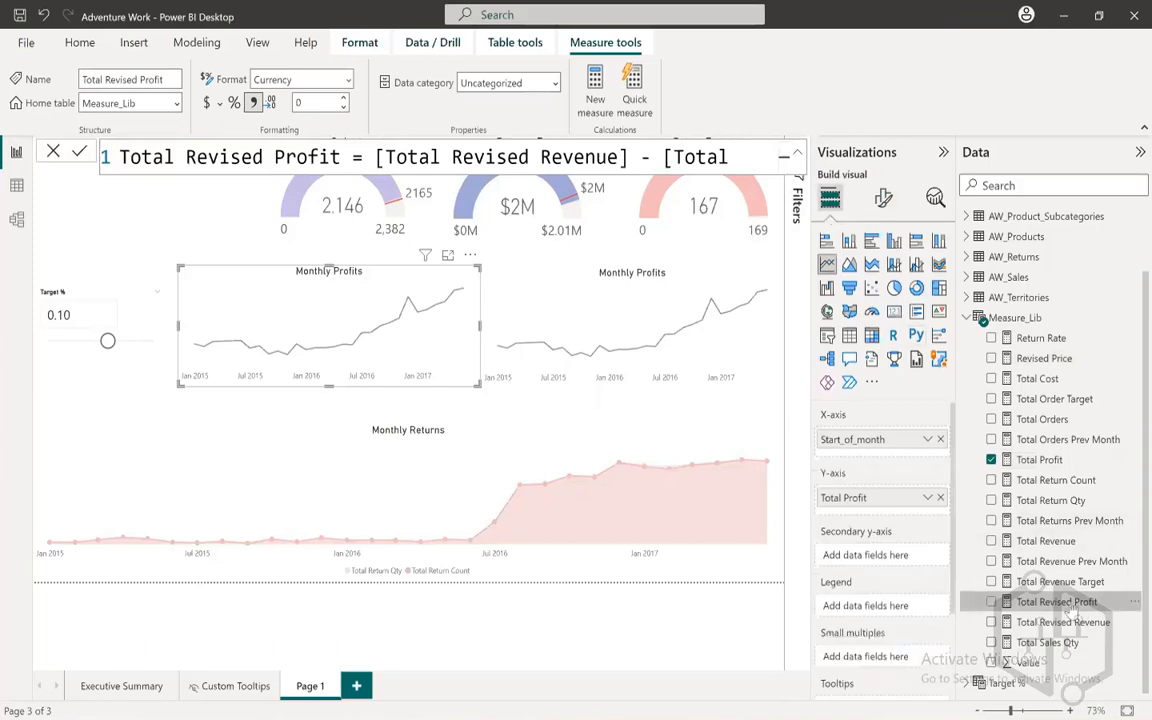
{"action": "left_click_drag", "start_coordinate": [1062, 604], "coordinate": [876, 514]}
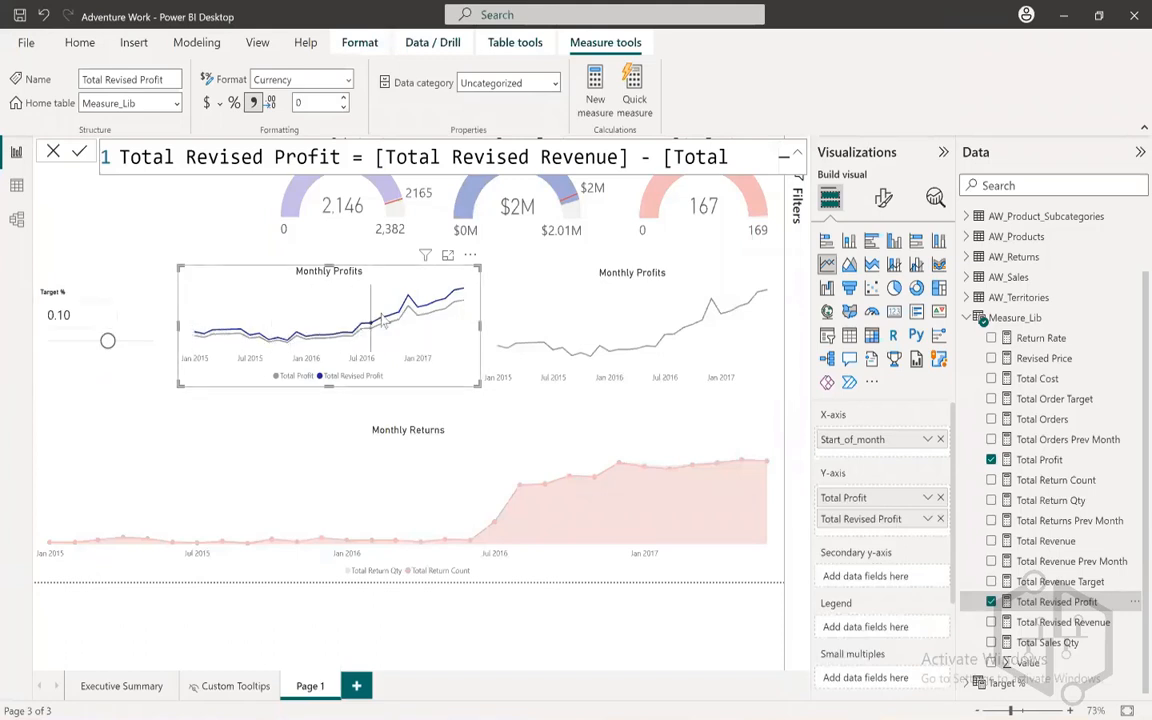
{"action": "left_click", "coordinate": [883, 198]}
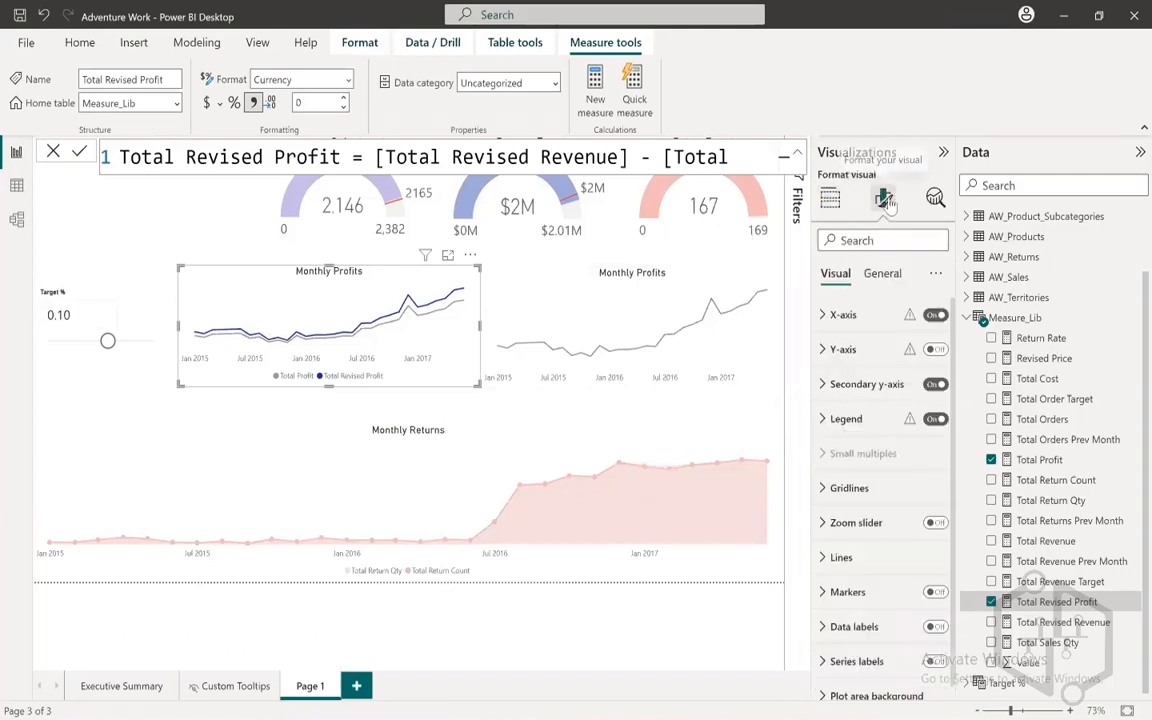
{"action": "left_click", "coordinate": [845, 557]}
{"action": "scroll", "coordinate": [885, 470], "scroll_direction": "down", "scroll_amount": 5}
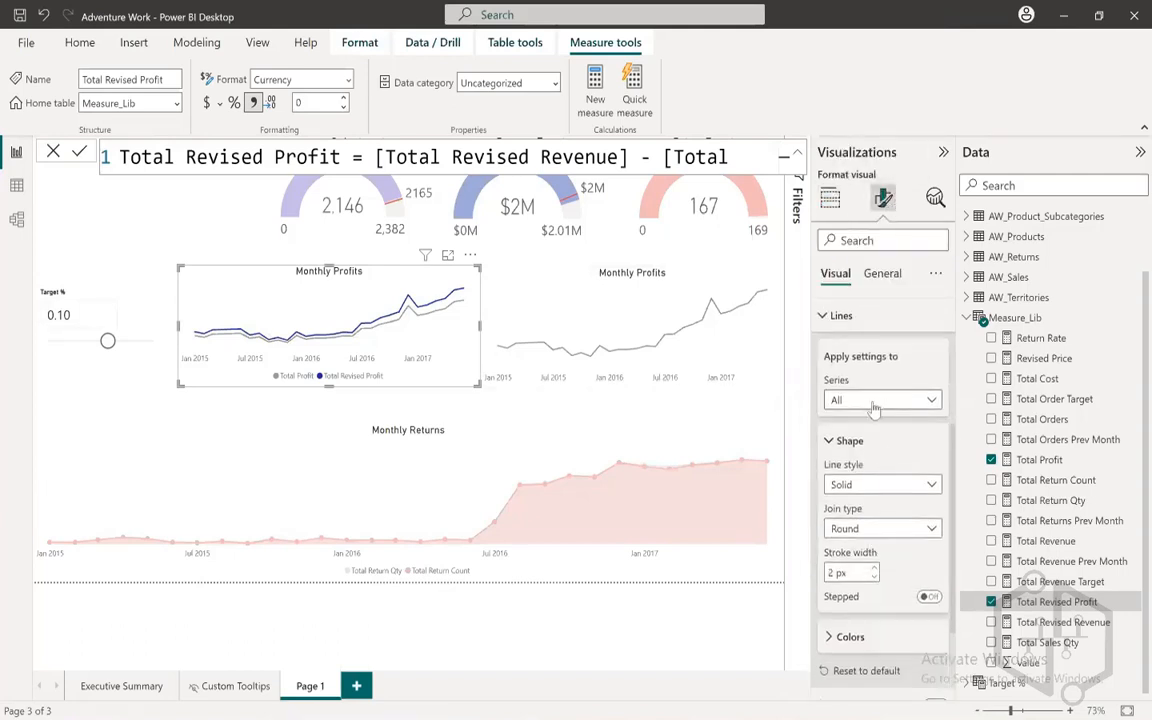
{"action": "left_click", "coordinate": [872, 400]}
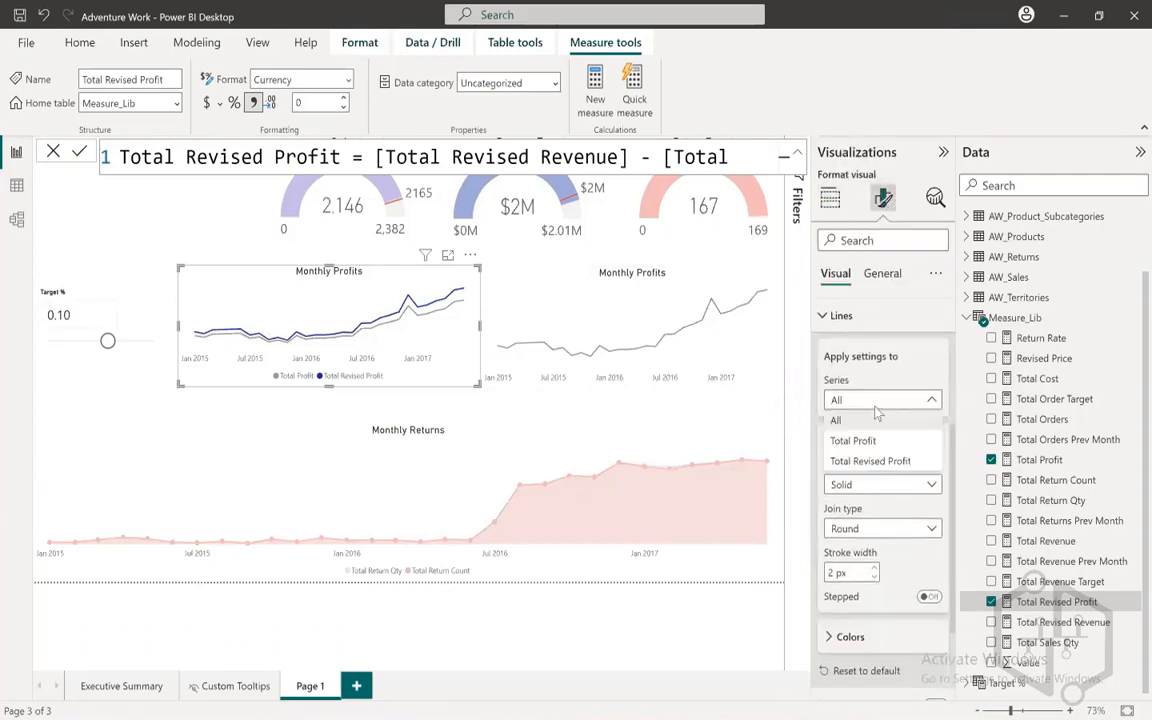
{"action": "left_click", "coordinate": [866, 461]}
{"action": "left_click", "coordinate": [868, 488]}
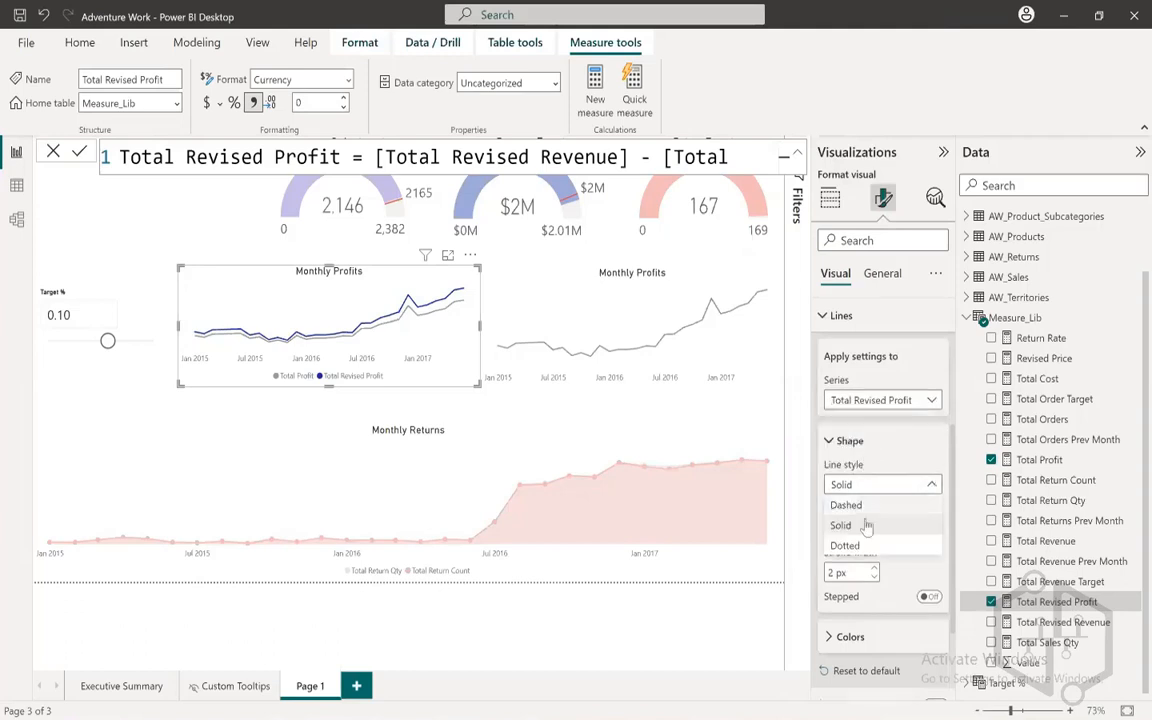
{"action": "left_click", "coordinate": [858, 545]}
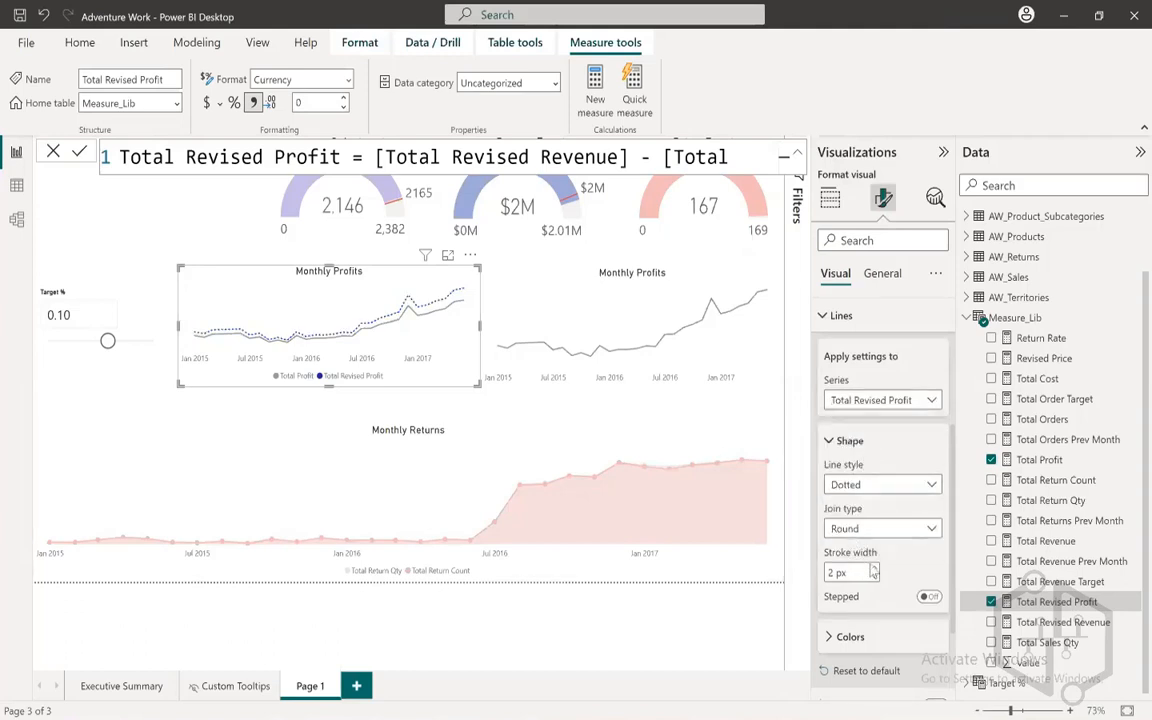
- Set the Total Revised Profit line color to the recently used red in the duplicated Monthly Profits chart
{"action": "left_click", "coordinate": [822, 444]}
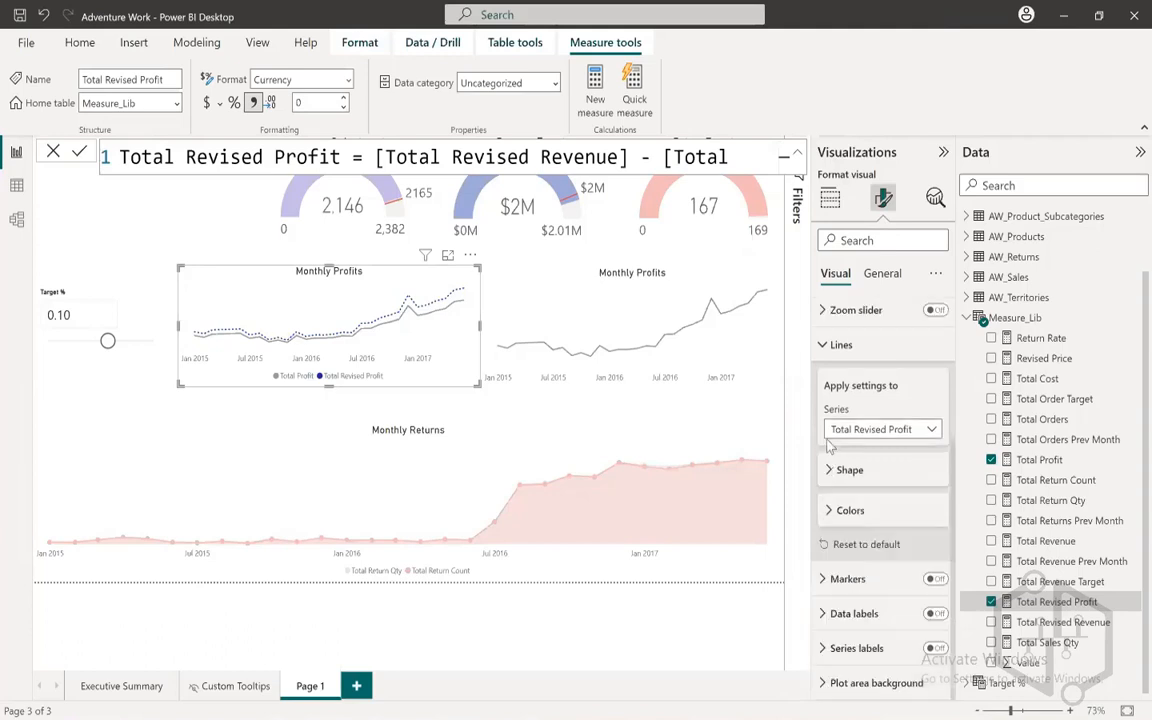
{"action": "left_click", "coordinate": [850, 511]}
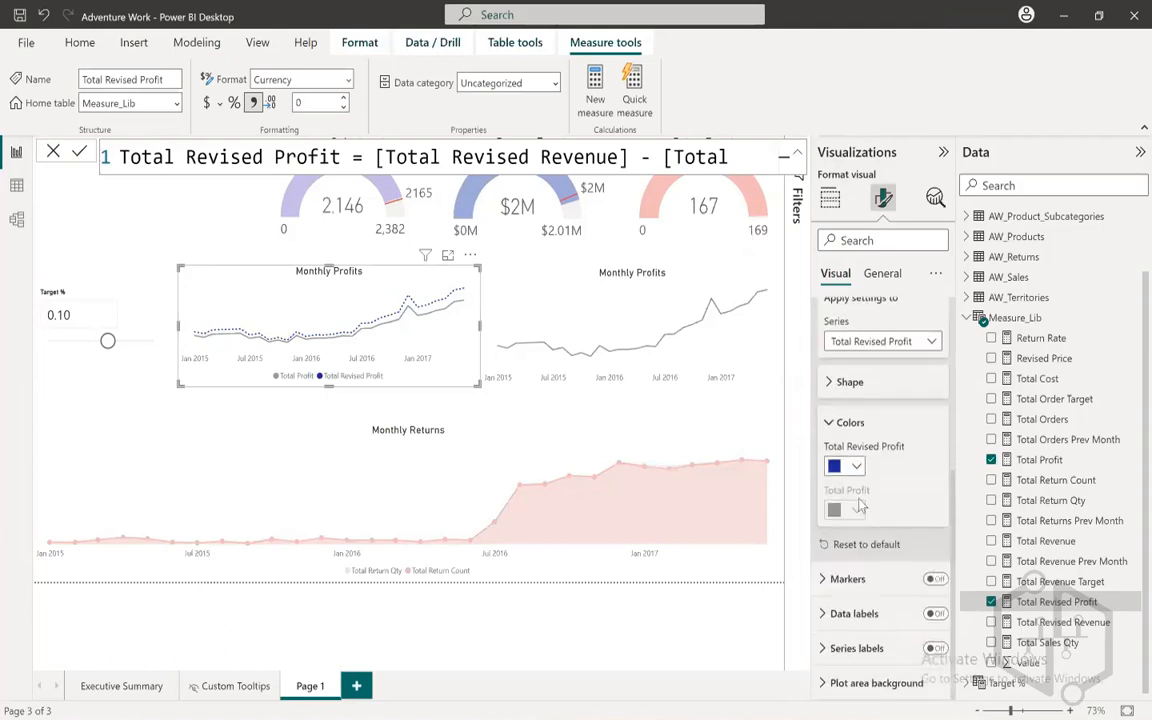
{"action": "left_click", "coordinate": [853, 470]}
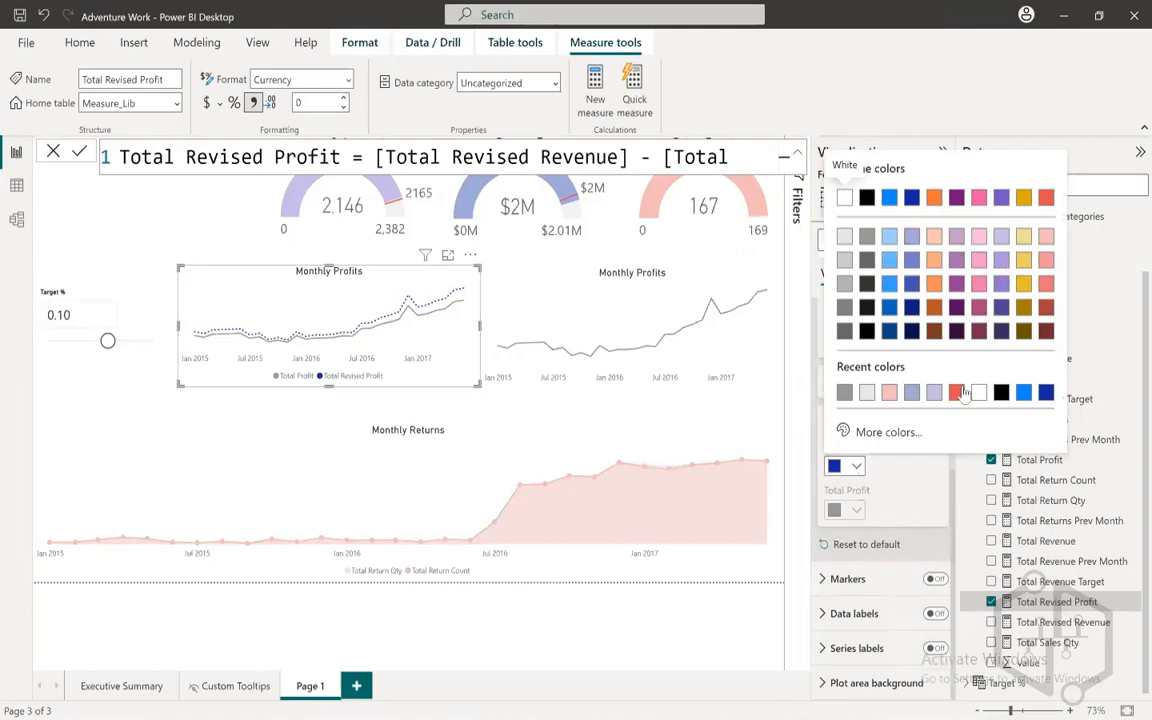
{"action": "left_click", "coordinate": [957, 393]}
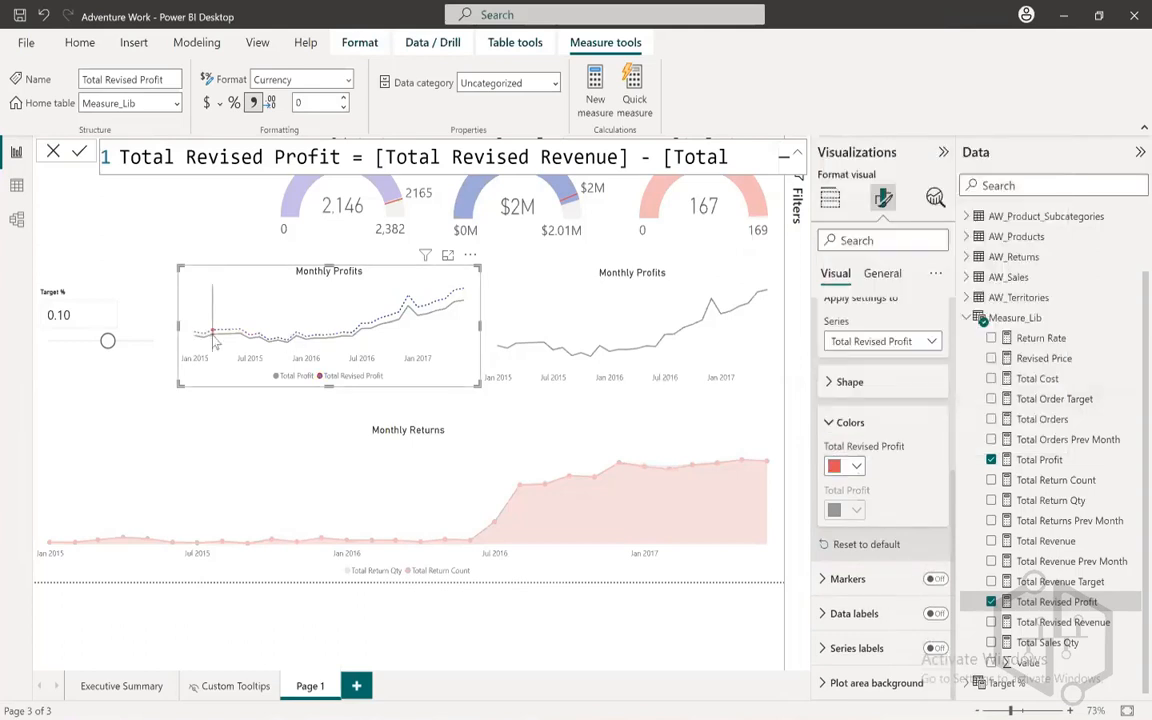
- Set the Target % slicer to 0.30, compare Total Profit with Total Revised Profit in the chart, and save the report
{"action": "mouse_move", "coordinate": [198, 340]}
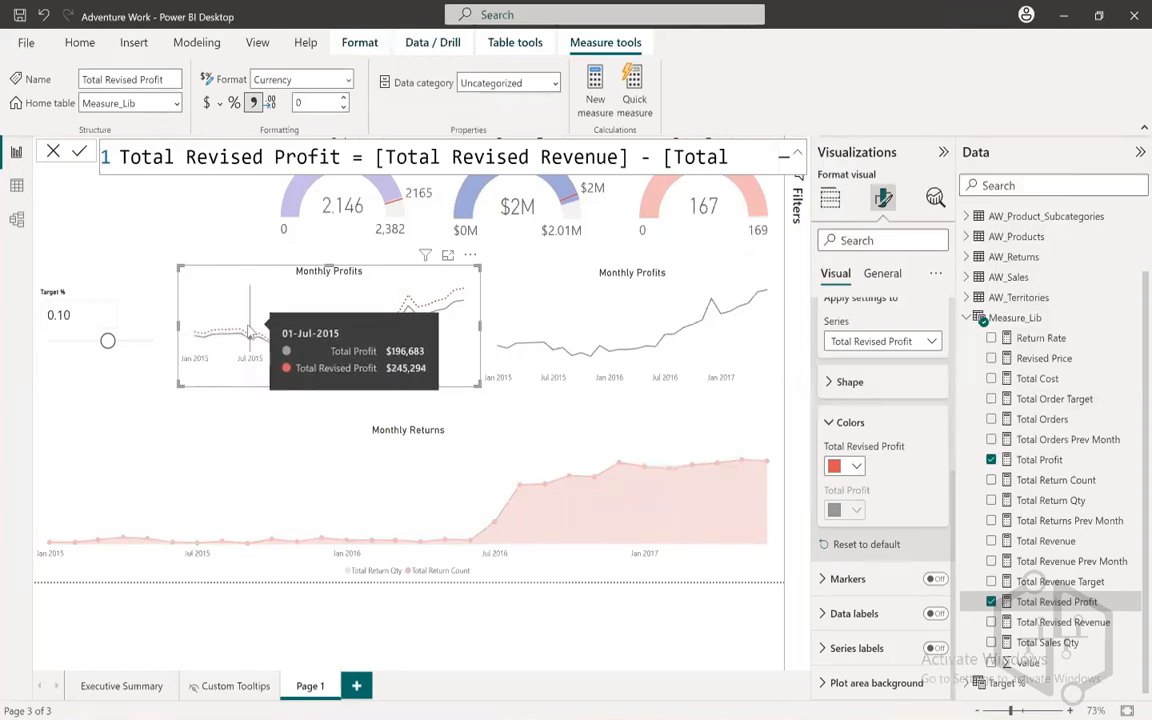
{"action": "left_click_drag", "start_coordinate": [109, 343], "coordinate": [118, 342]}
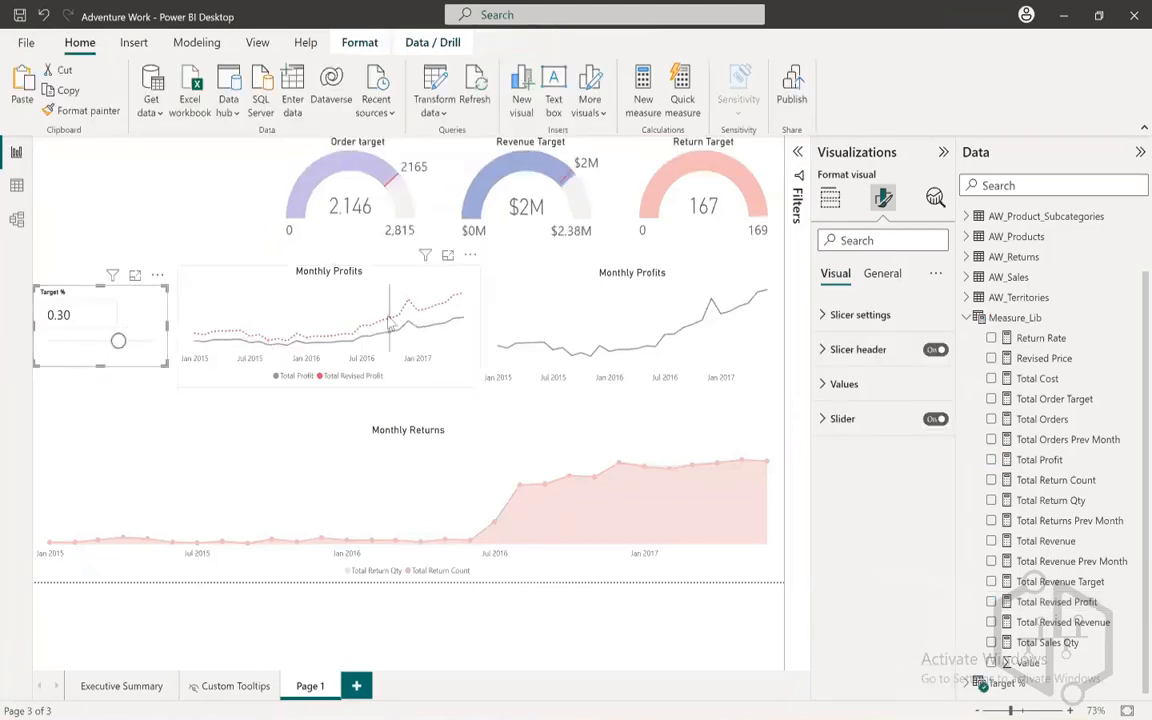
{"action": "mouse_move", "coordinate": [411, 311]}
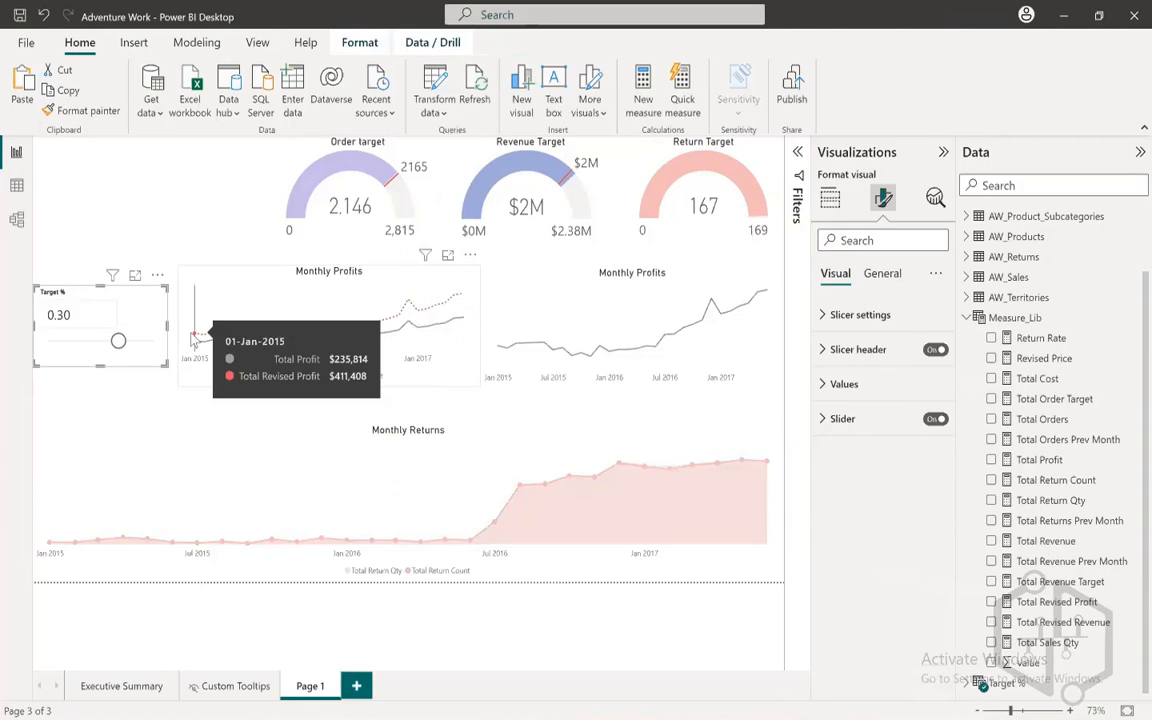
{"action": "left_click", "coordinate": [314, 291]}
{"action": "left_click", "coordinate": [42, 146]}
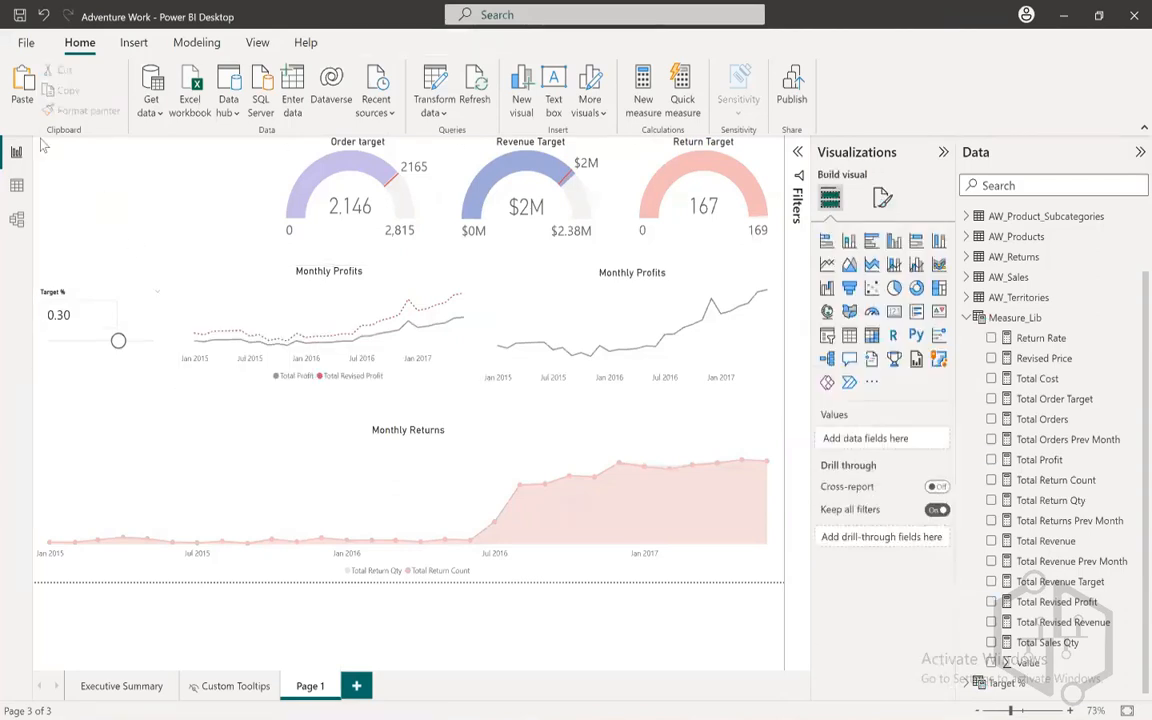
{"action": "left_click", "coordinate": [20, 16]}
- View the original and the duplicated Monthly Profits charts one after the other in focus mode, returning to the report each time
{"action": "left_click", "coordinate": [576, 319]}
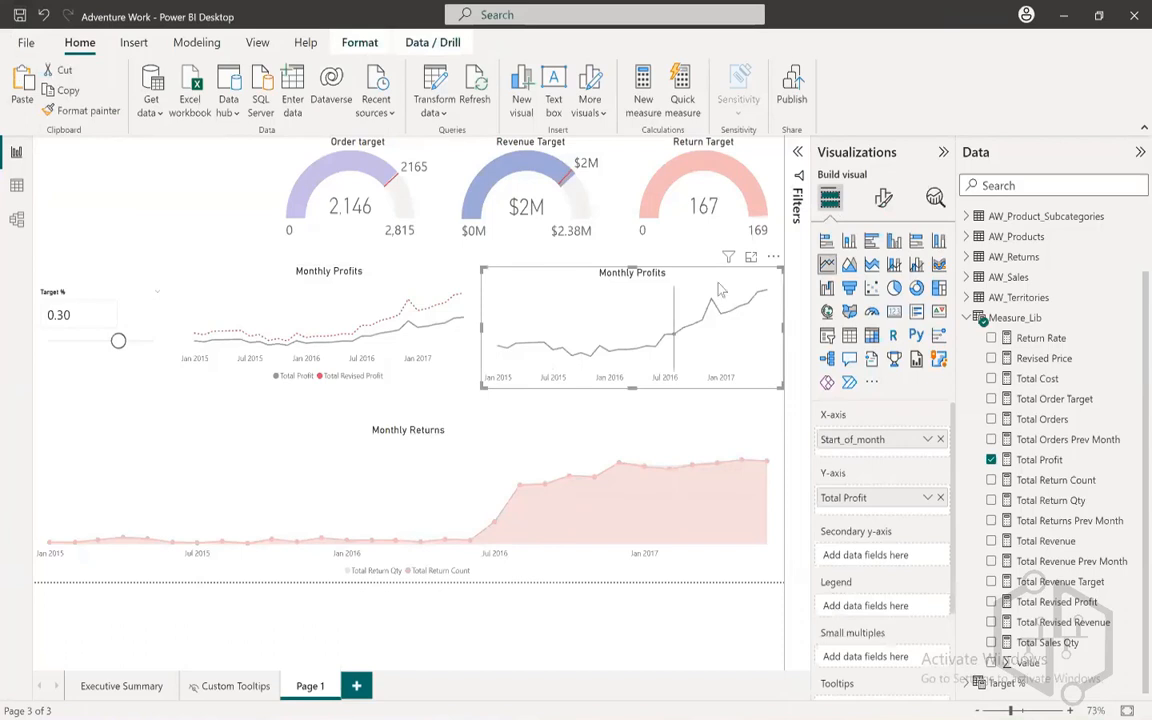
{"action": "left_click", "coordinate": [751, 257]}
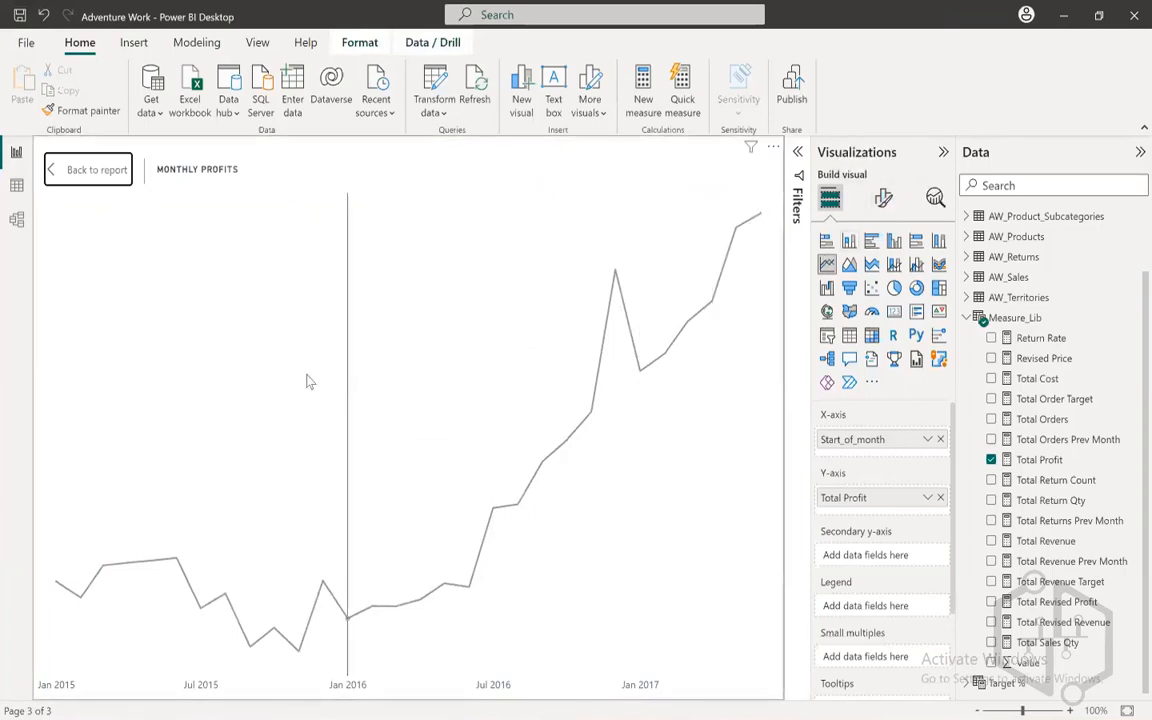
{"action": "left_click", "coordinate": [100, 170]}
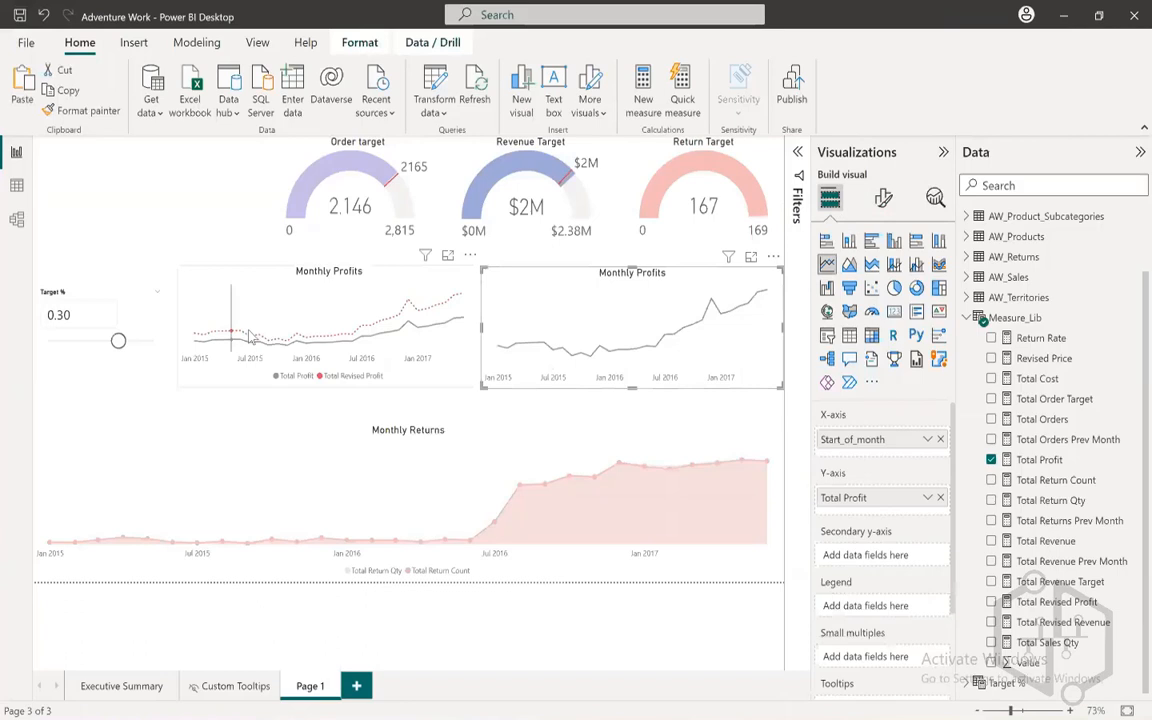
{"action": "left_click", "coordinate": [300, 312]}
{"action": "left_click", "coordinate": [448, 256]}
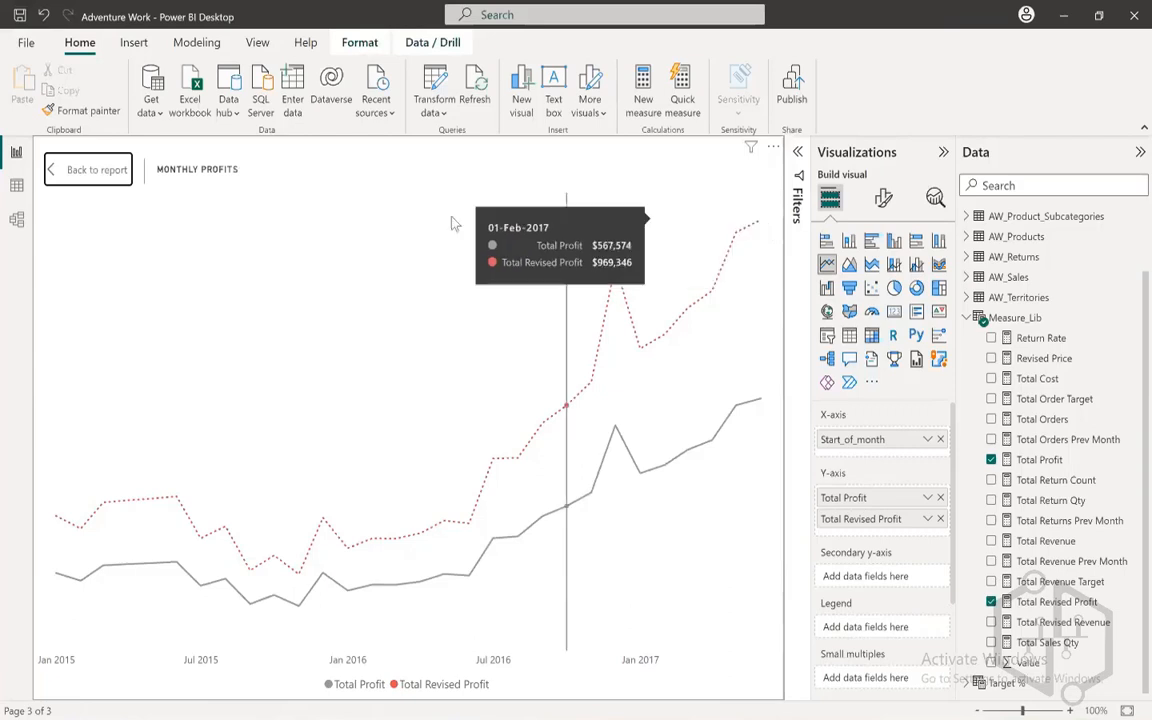
{"action": "left_click", "coordinate": [54, 169]}
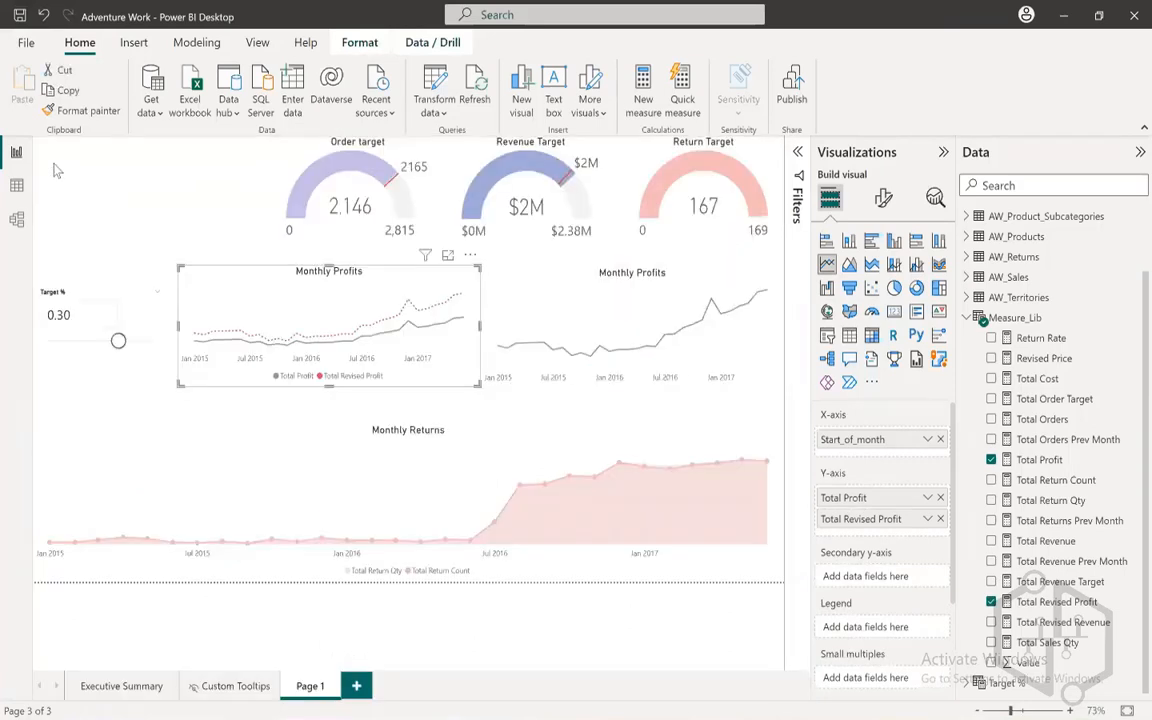
- Open the original Monthly Profits chart, which plots only Total Profit, in focus mode and show its analytics options
{"action": "left_click", "coordinate": [588, 289]}
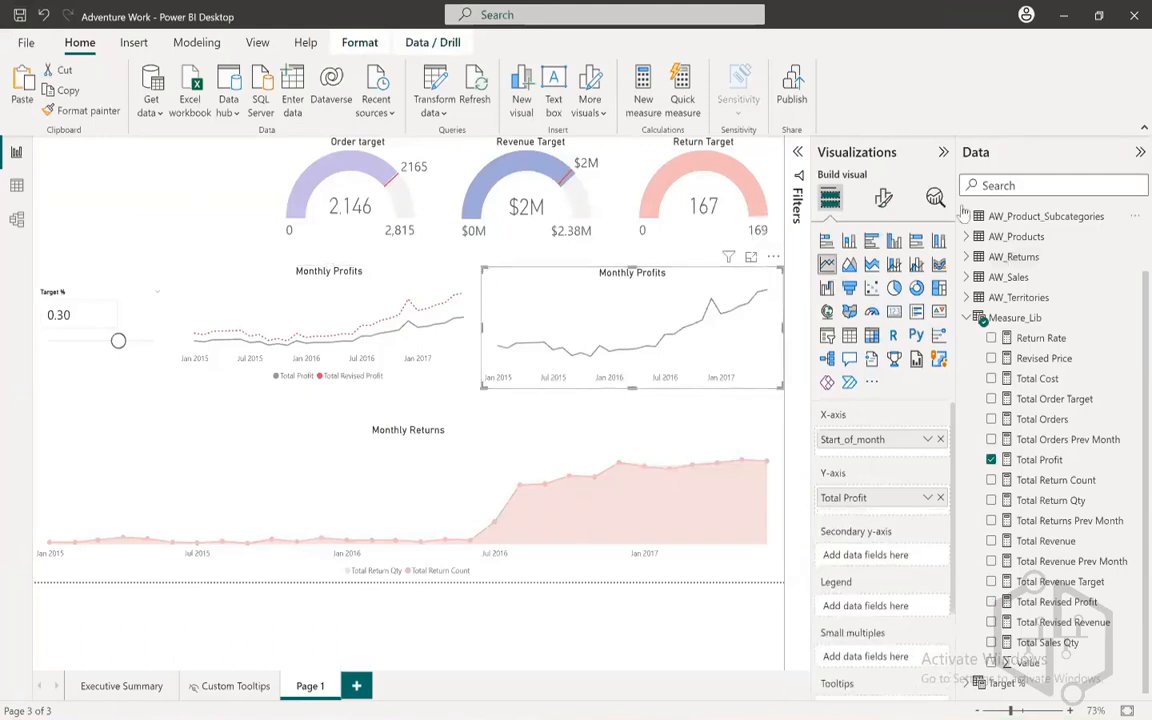
{"action": "left_click", "coordinate": [749, 258]}
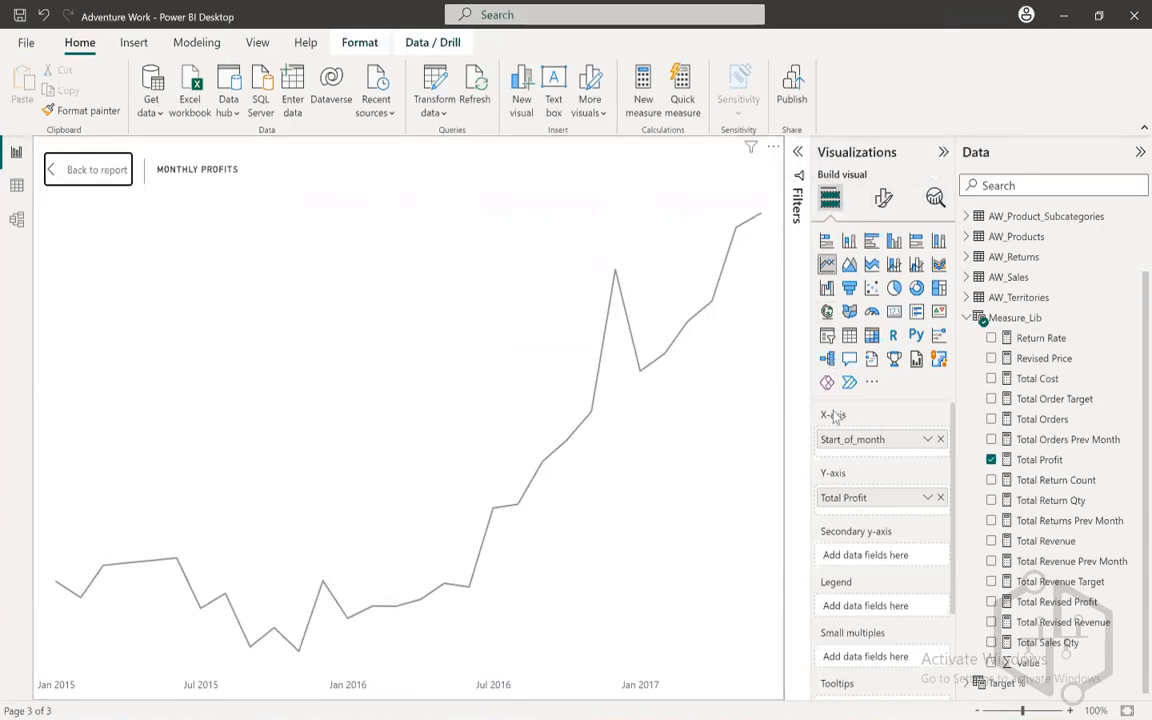
{"action": "left_click", "coordinate": [882, 204]}
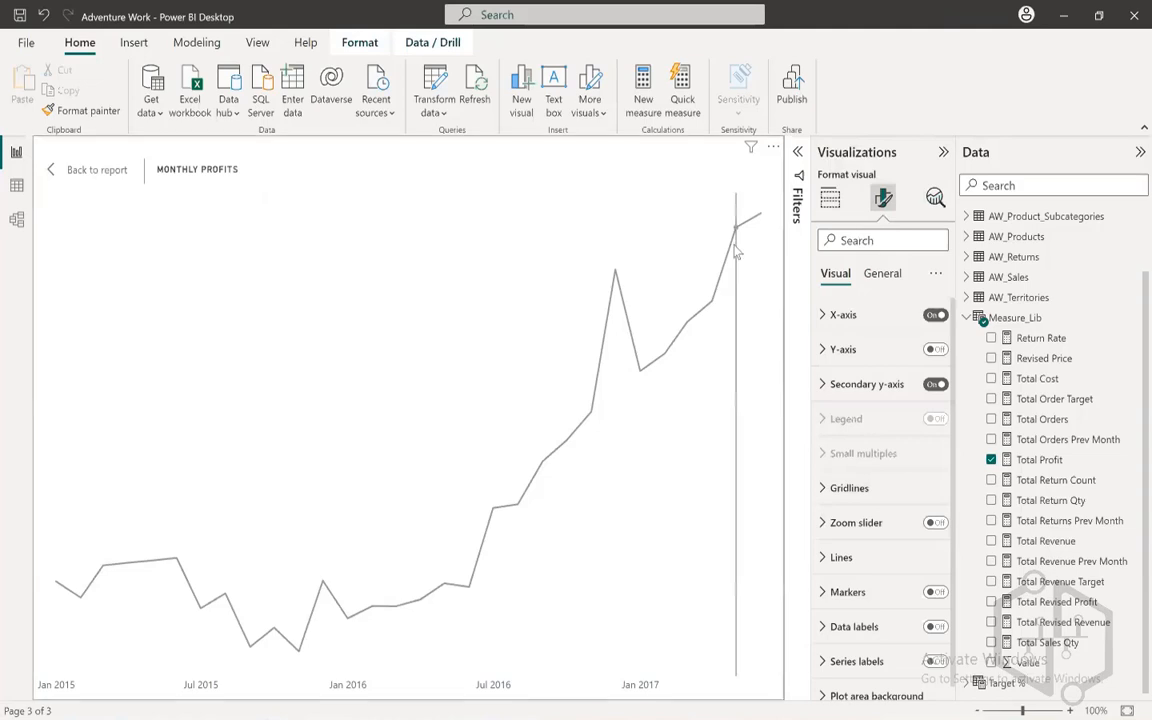
{"action": "left_click", "coordinate": [934, 199]}
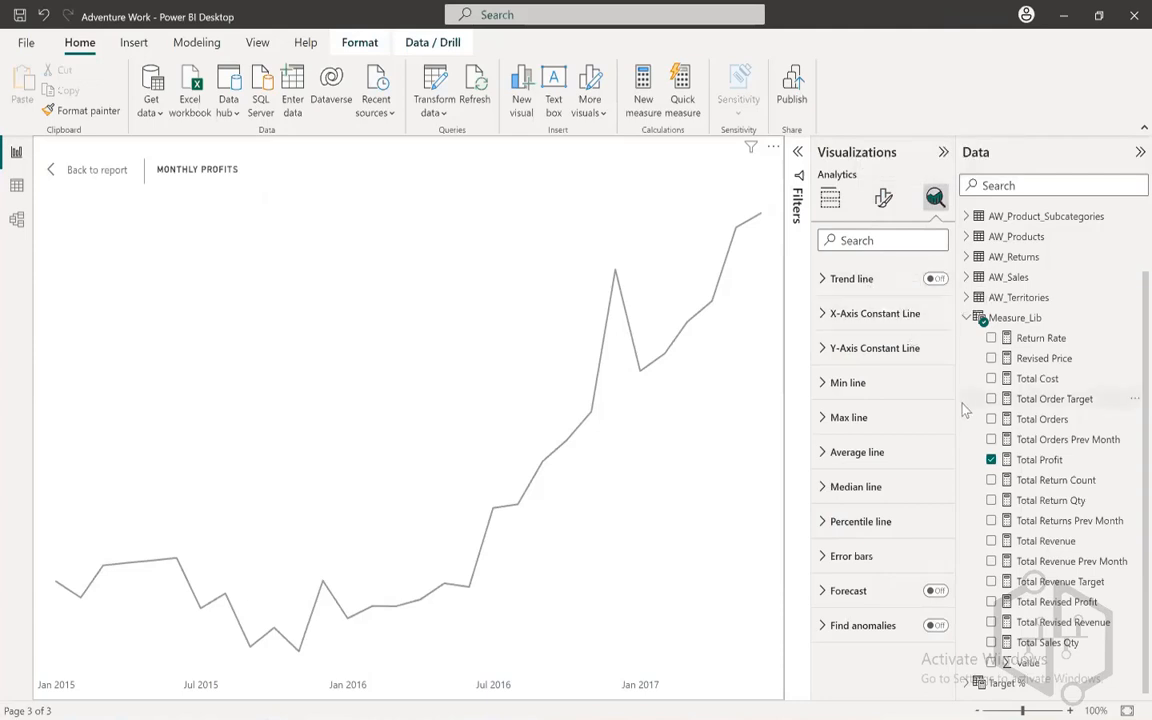
- Try the trend line and look into the min line options of the enlarged Monthly Profits chart
{"action": "left_click", "coordinate": [935, 278]}
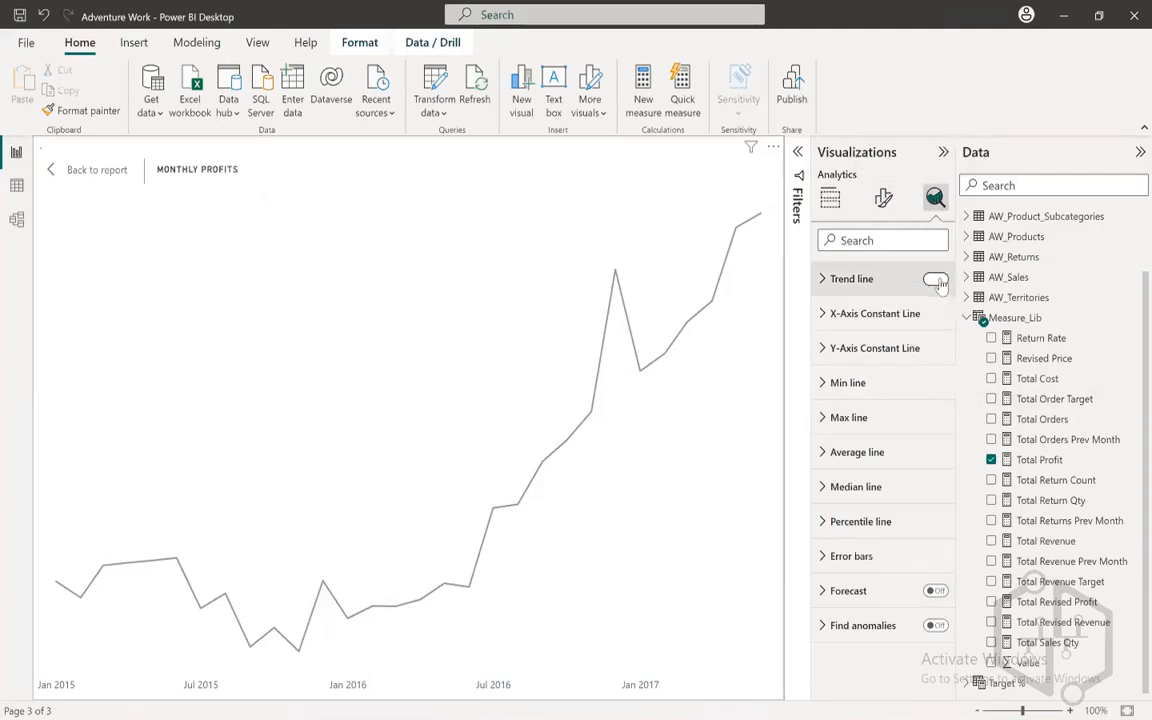
{"action": "left_click", "coordinate": [935, 278]}
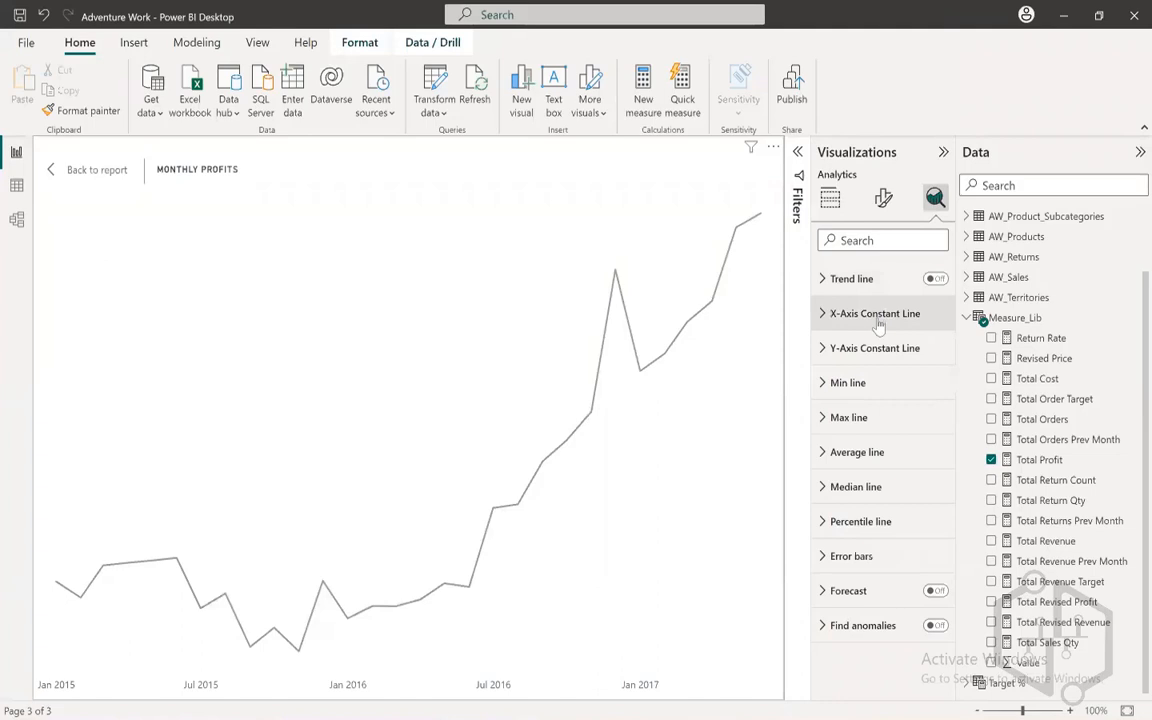
{"action": "left_click", "coordinate": [880, 383]}
{"action": "left_click", "coordinate": [891, 388]}
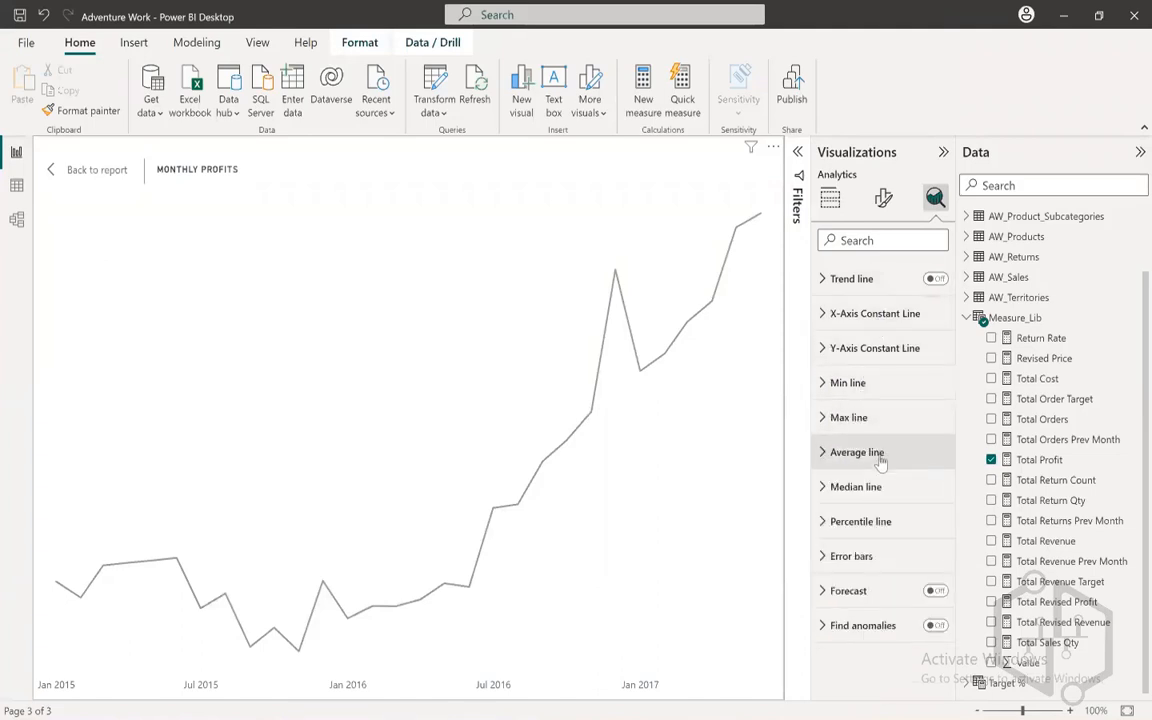
- Try an average line on the enlarged Monthly Profits chart and delete it again
{"action": "left_click", "coordinate": [880, 452]}
{"action": "left_click", "coordinate": [848, 513]}
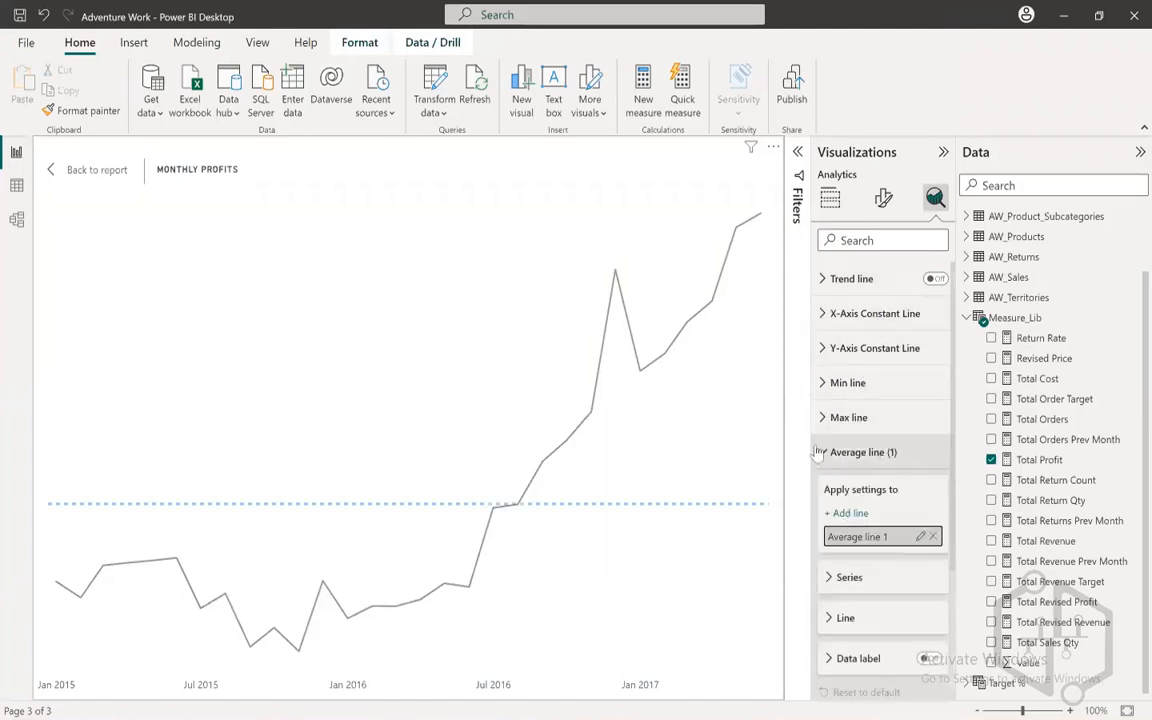
{"action": "left_click", "coordinate": [921, 537]}
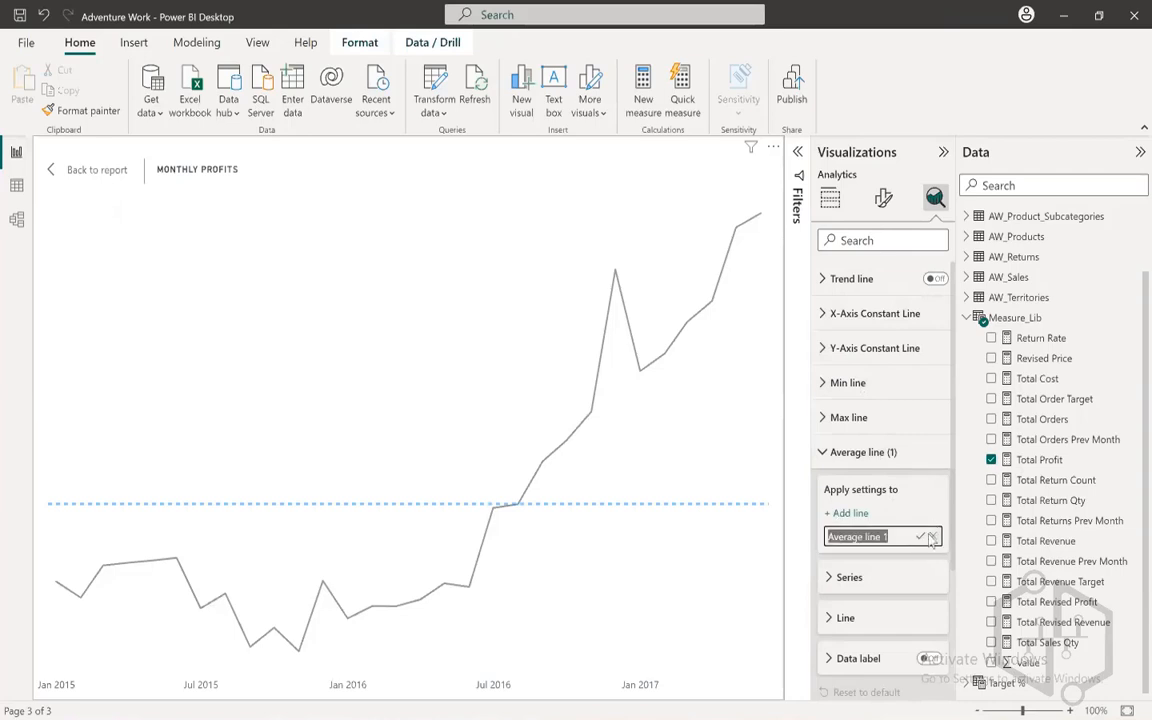
{"action": "left_click", "coordinate": [921, 537]}
{"action": "left_click", "coordinate": [935, 537]}
{"action": "left_click", "coordinate": [843, 456]}
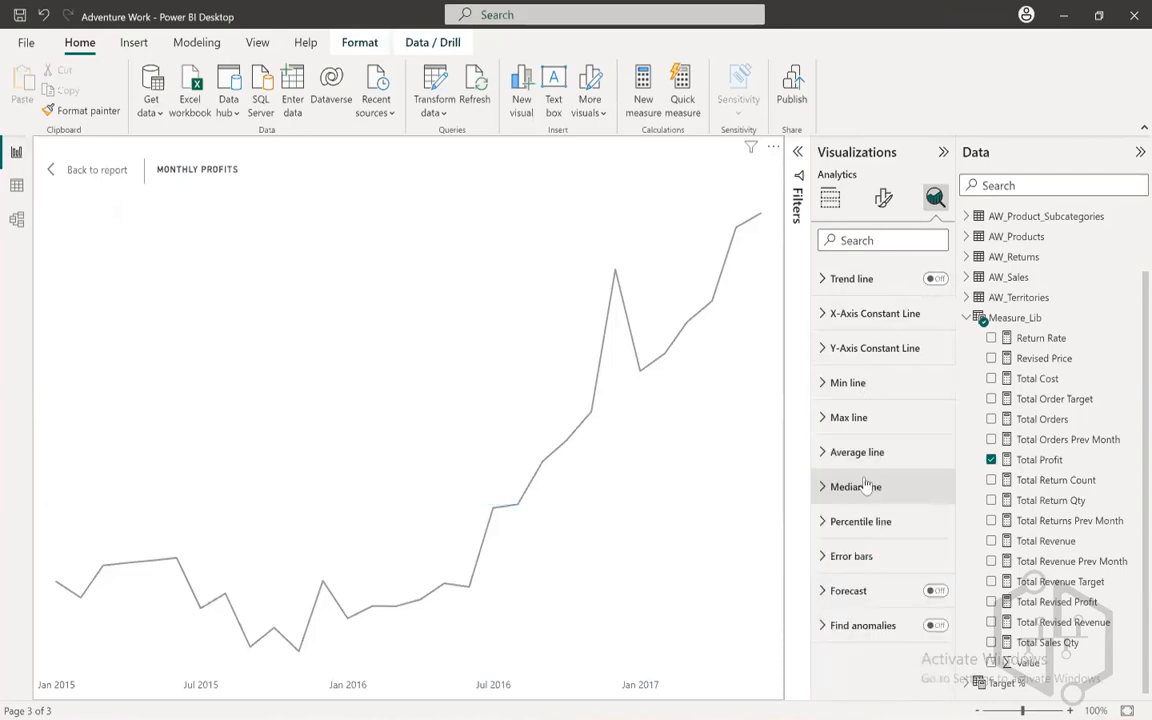
- Turn on the forecast for the enlarged Monthly Profits chart
{"action": "left_click", "coordinate": [870, 596]}
{"action": "scroll", "coordinate": [870, 598], "scroll_direction": "down", "scroll_amount": 3}
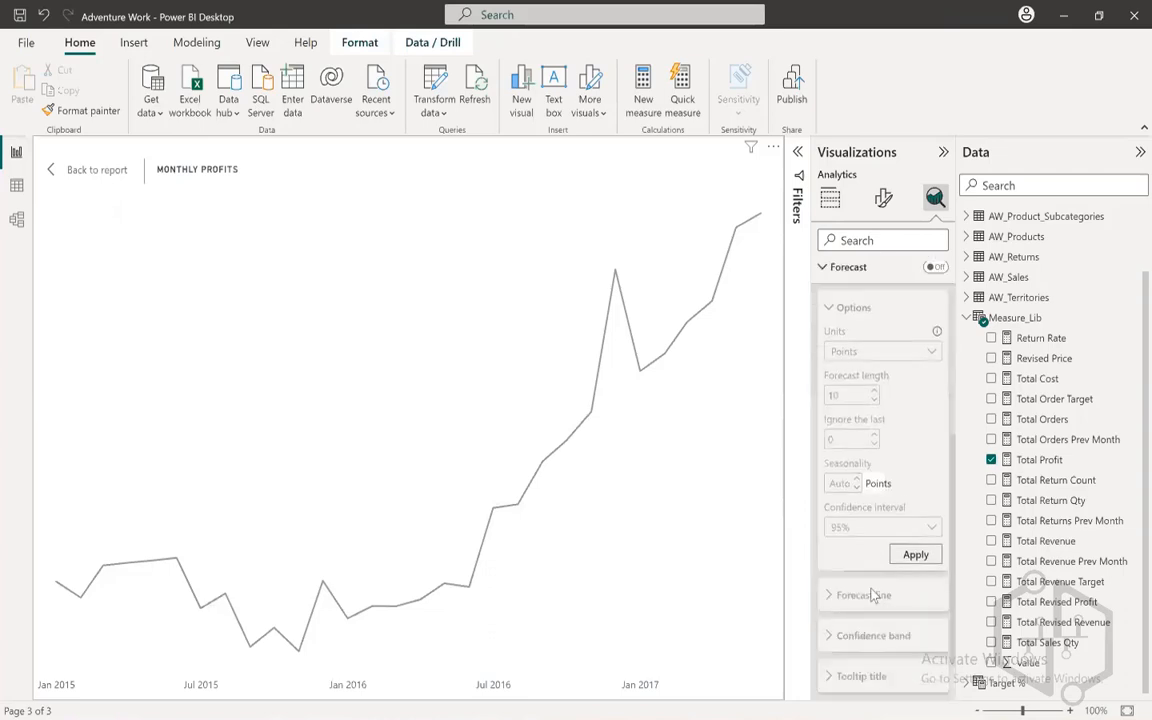
{"action": "scroll", "coordinate": [872, 592], "scroll_direction": "up", "scroll_amount": 1}
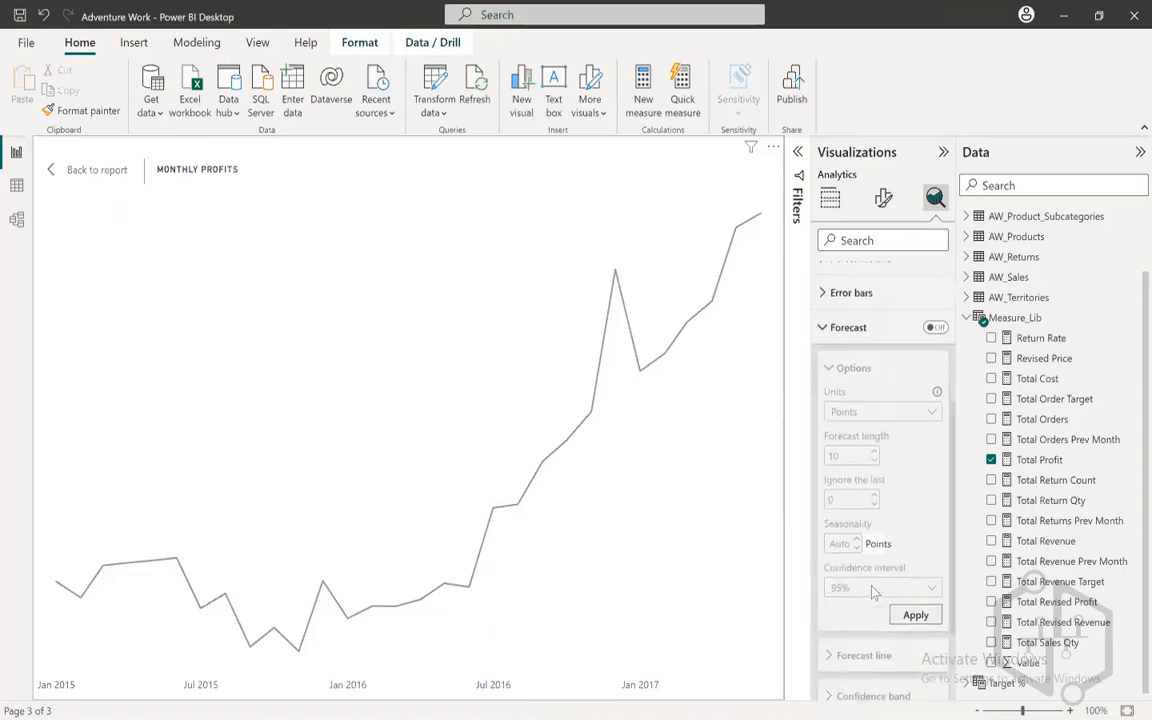
{"action": "left_click", "coordinate": [935, 327]}
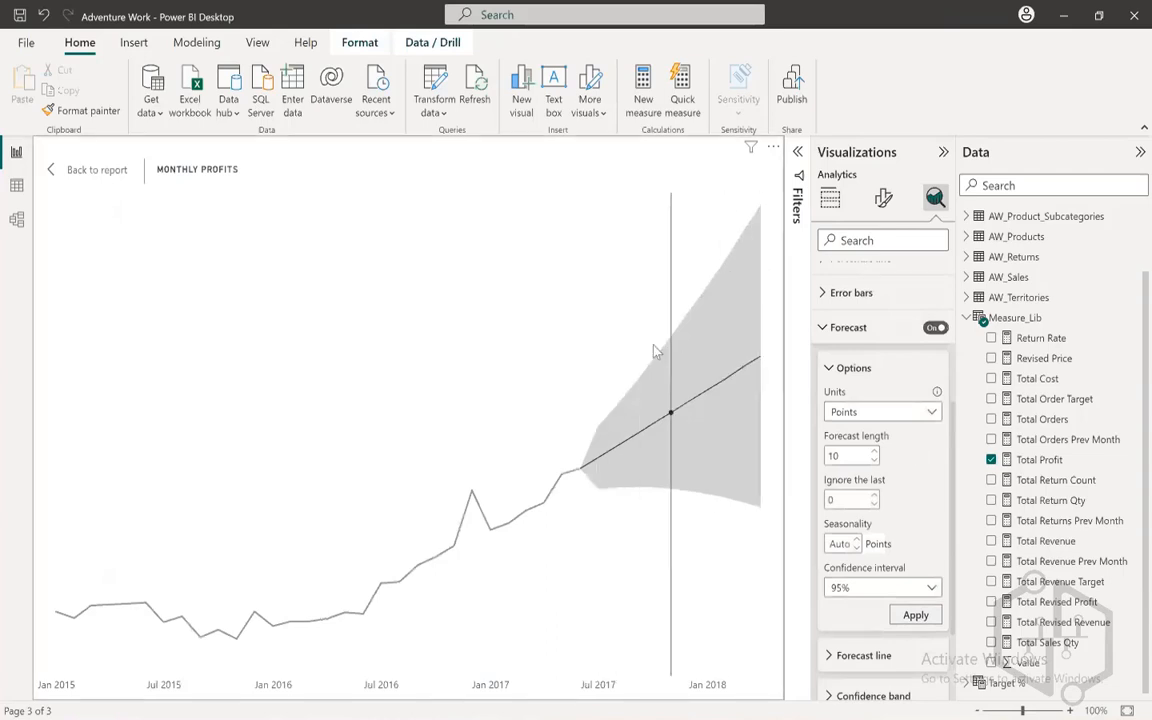
- Apply a forecast length of 3 points with a 95% confidence interval to the Monthly Profits chart
{"action": "double_click", "coordinate": [842, 456]}
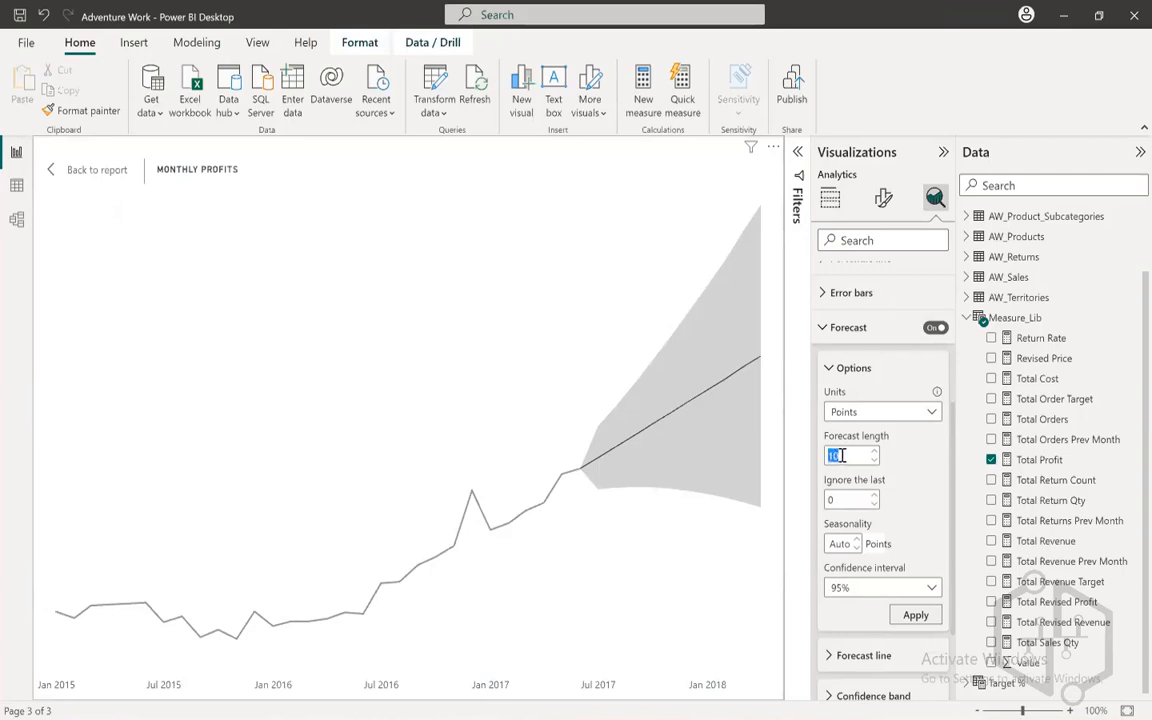
{"action": "type", "text": "3"}
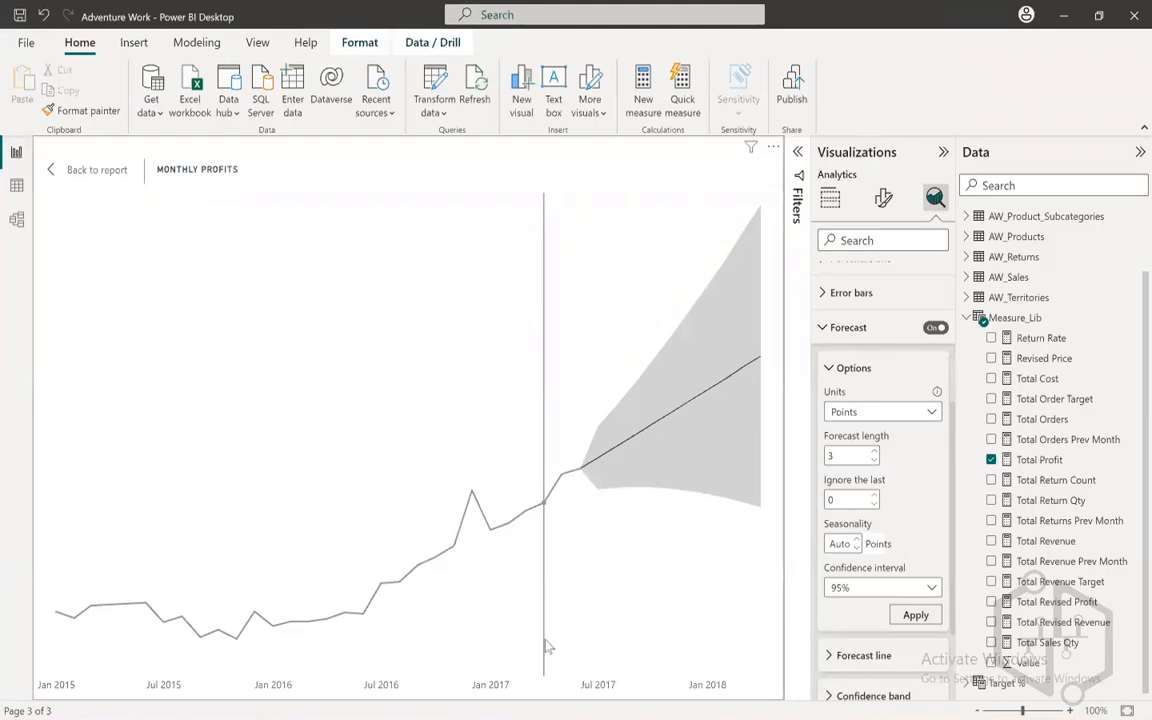
{"action": "mouse_move", "coordinate": [588, 477]}
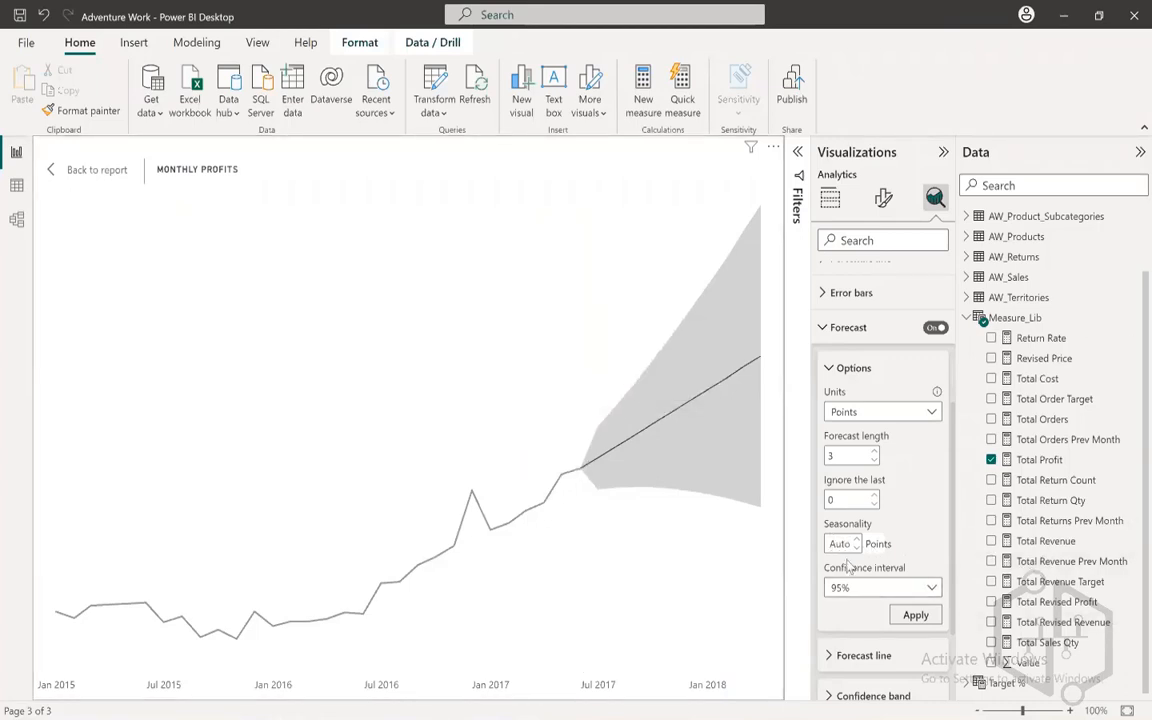
{"action": "left_click", "coordinate": [853, 590]}
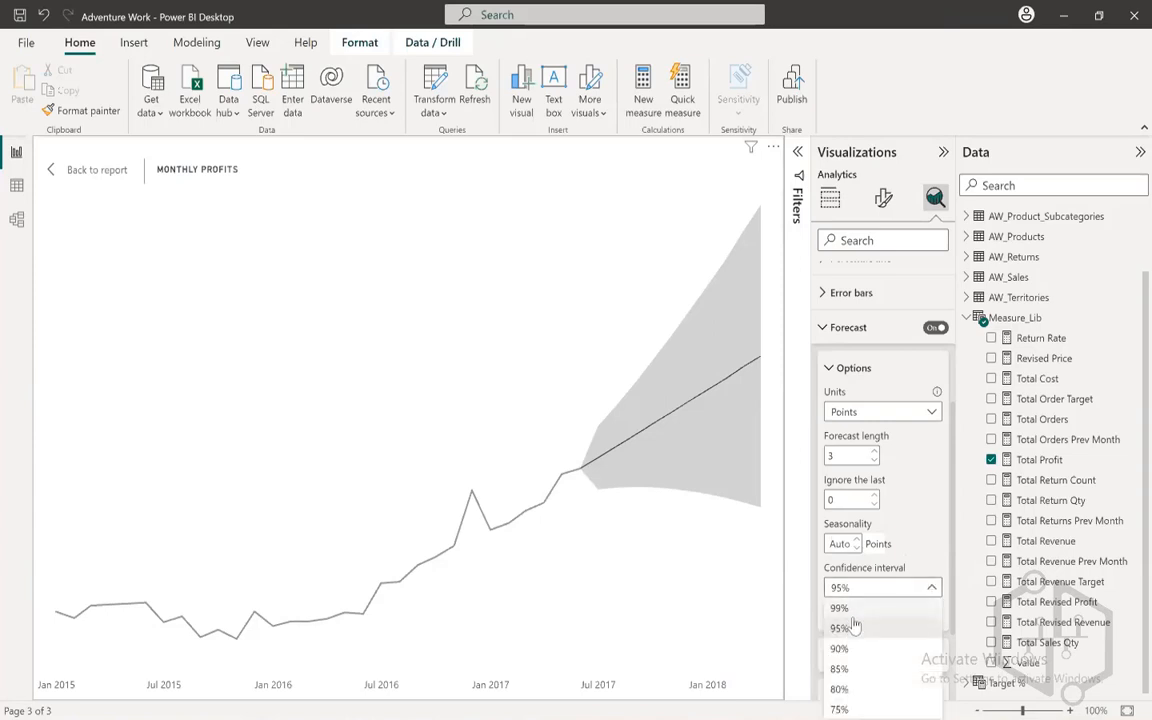
{"action": "left_click", "coordinate": [855, 627]}
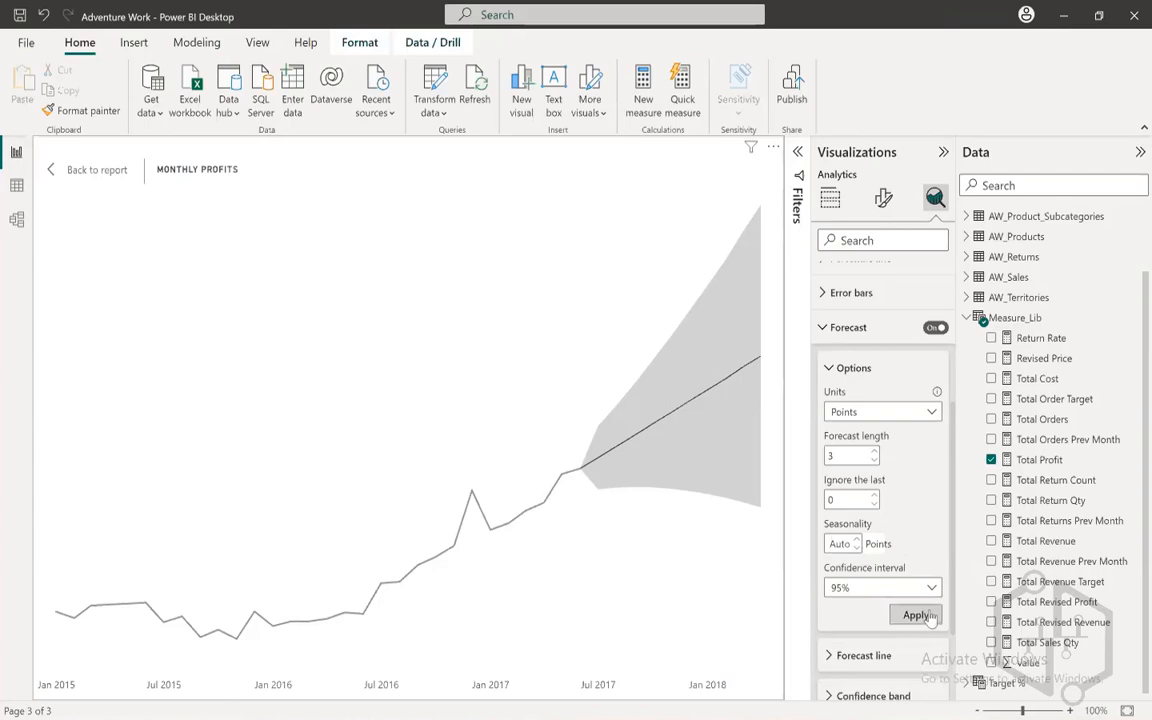
{"action": "left_click", "coordinate": [928, 617]}
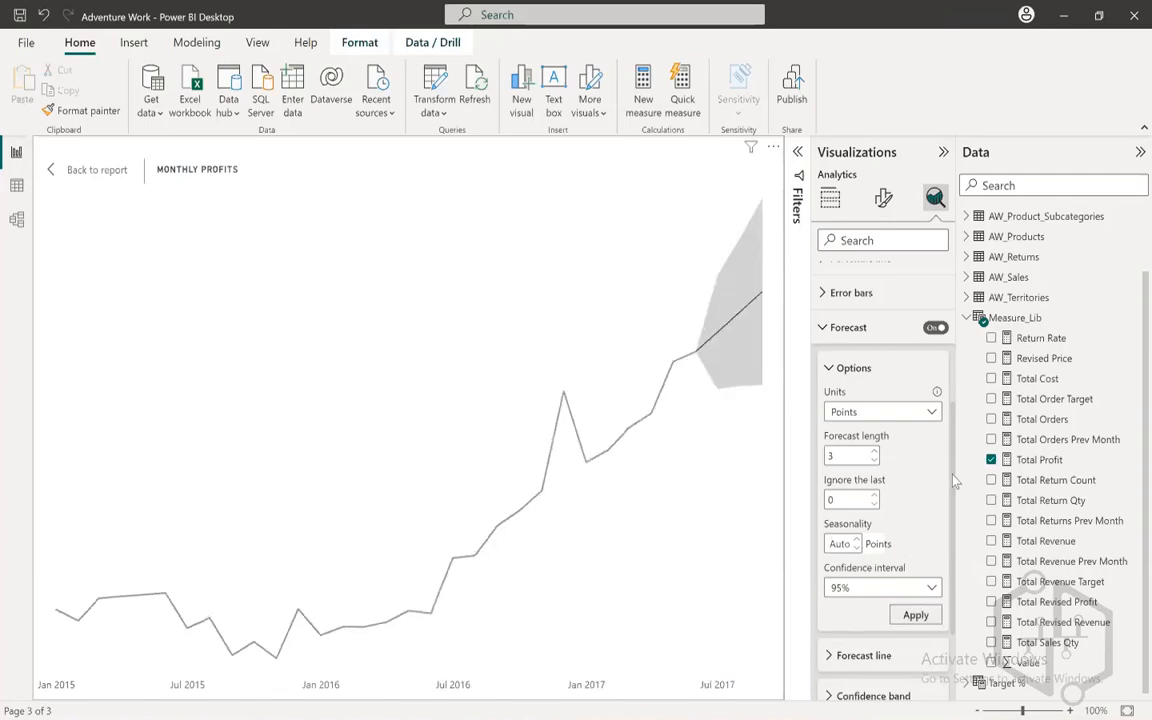
- Review the forecast settings and read the forecast, upper bound and lower bound values for June to September 2017
{"action": "scroll", "coordinate": [953, 479], "scroll_direction": "up", "scroll_amount": 3}
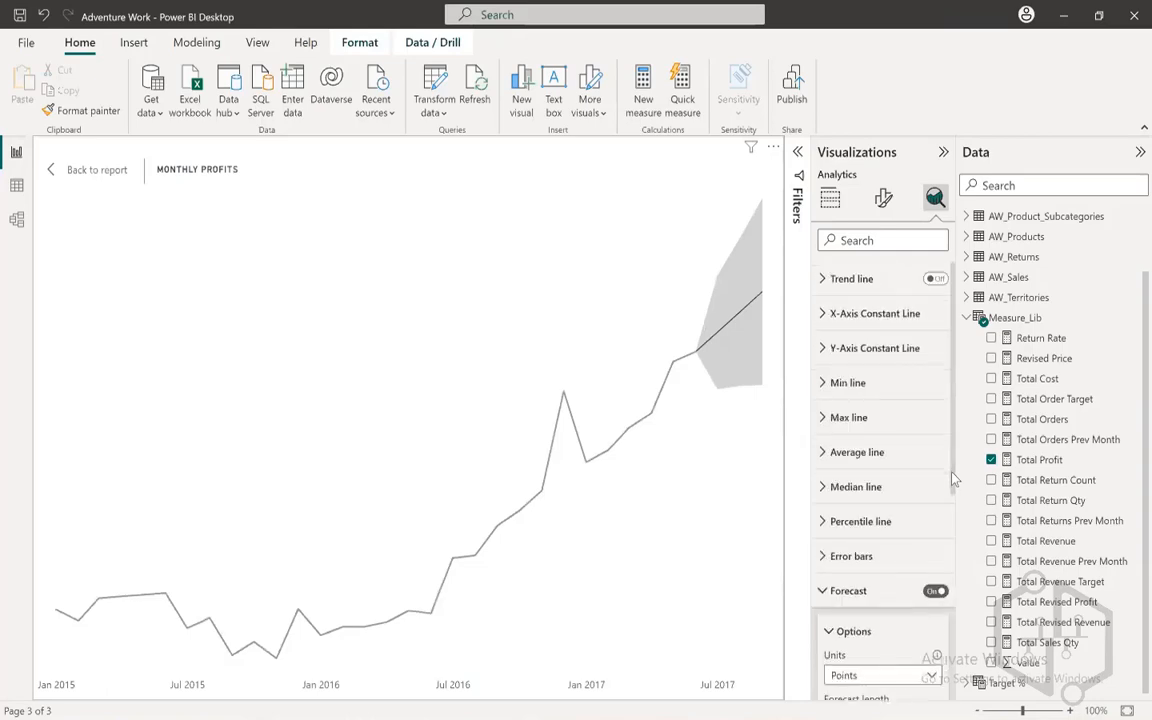
{"action": "scroll", "coordinate": [953, 479], "scroll_direction": "down", "scroll_amount": 4}
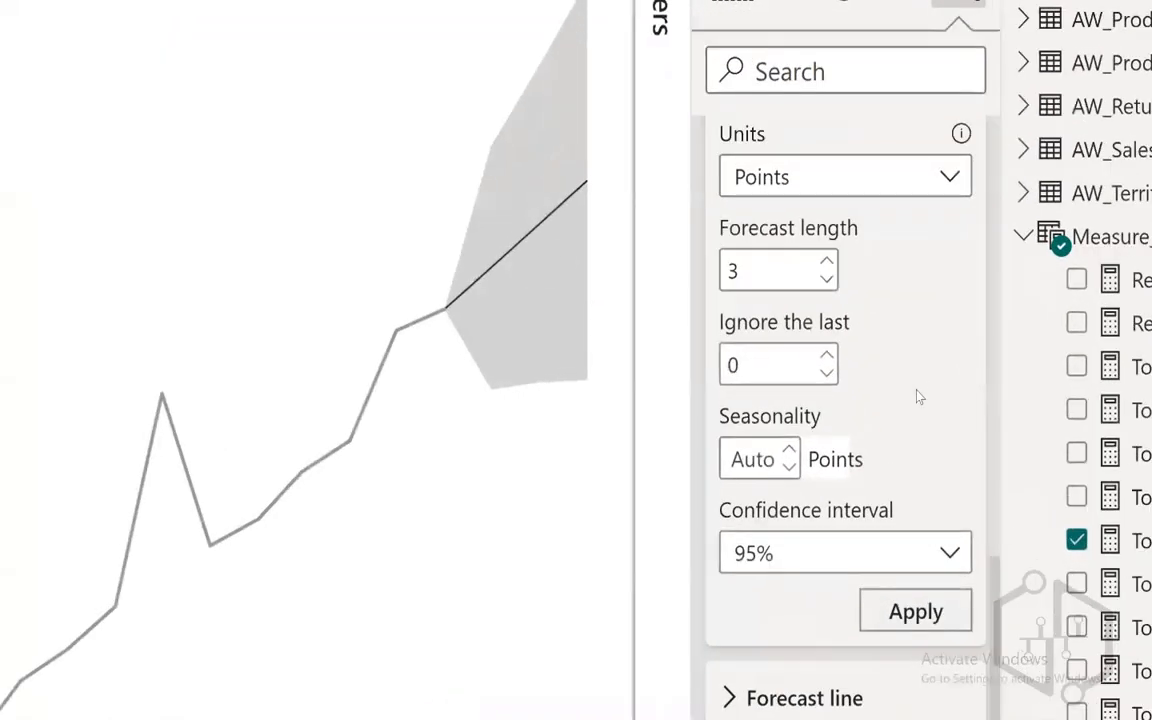
{"action": "scroll", "coordinate": [919, 397], "scroll_direction": "up", "scroll_amount": 2}
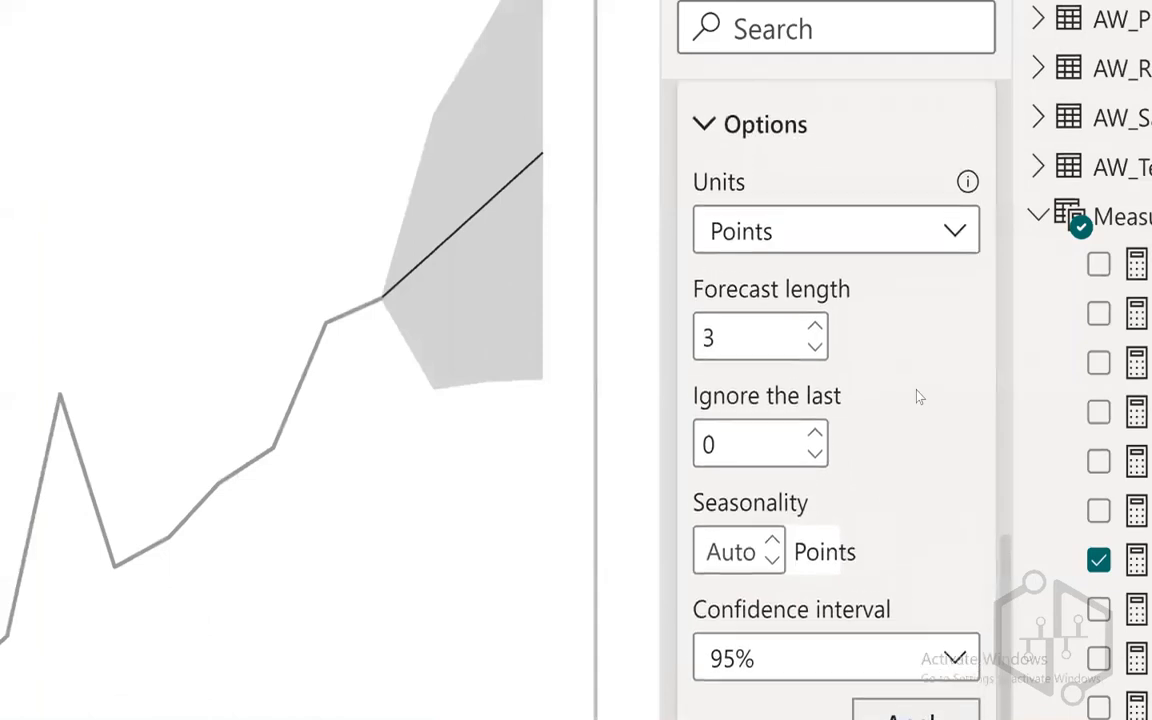
{"action": "scroll", "coordinate": [919, 397], "scroll_direction": "down", "scroll_amount": 1}
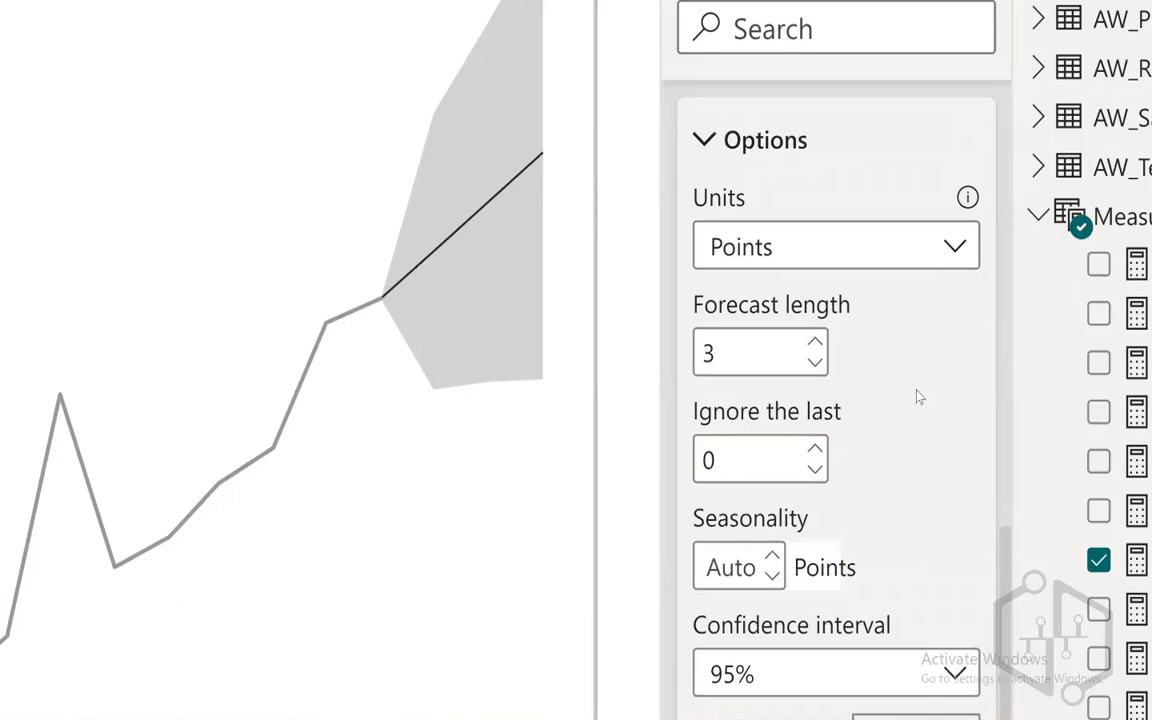
{"action": "mouse_move", "coordinate": [398, 316]}
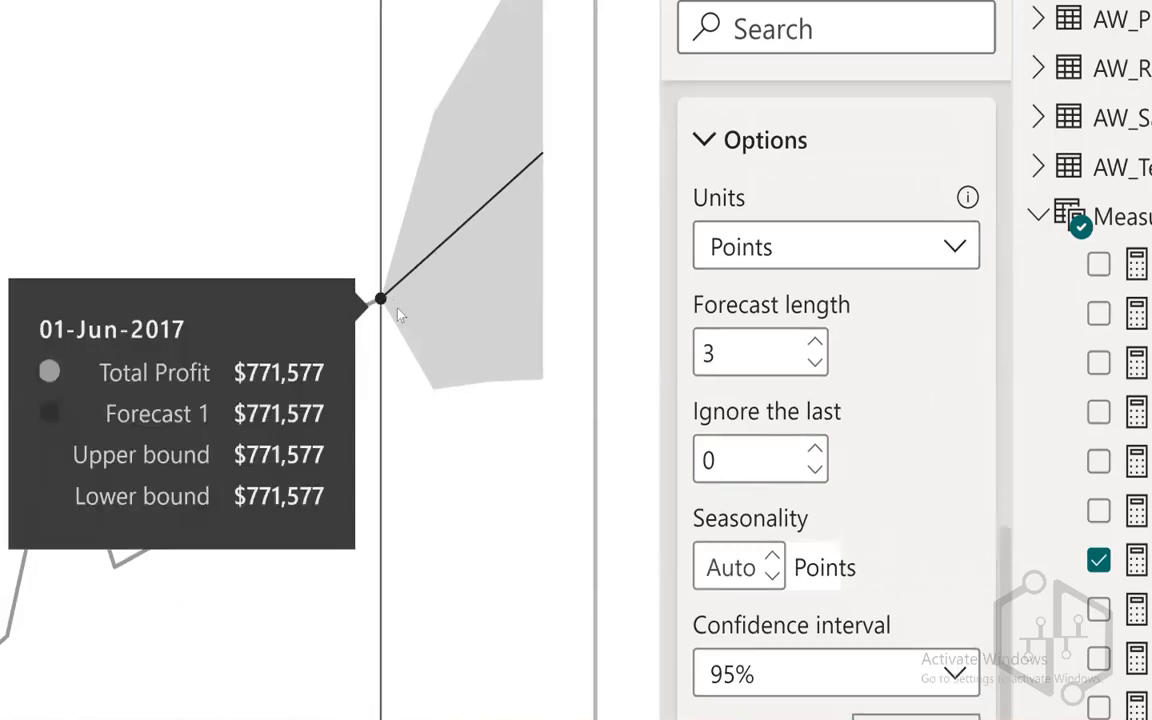
{"action": "mouse_move", "coordinate": [434, 278]}
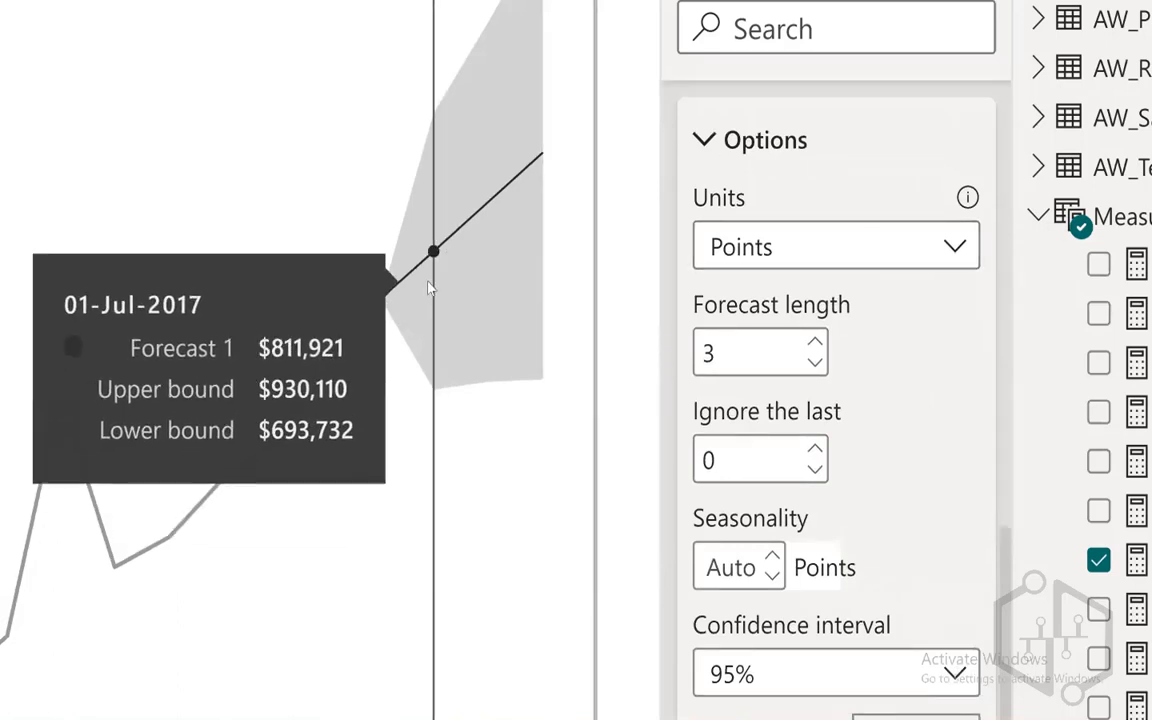
{"action": "mouse_move", "coordinate": [561, 206]}
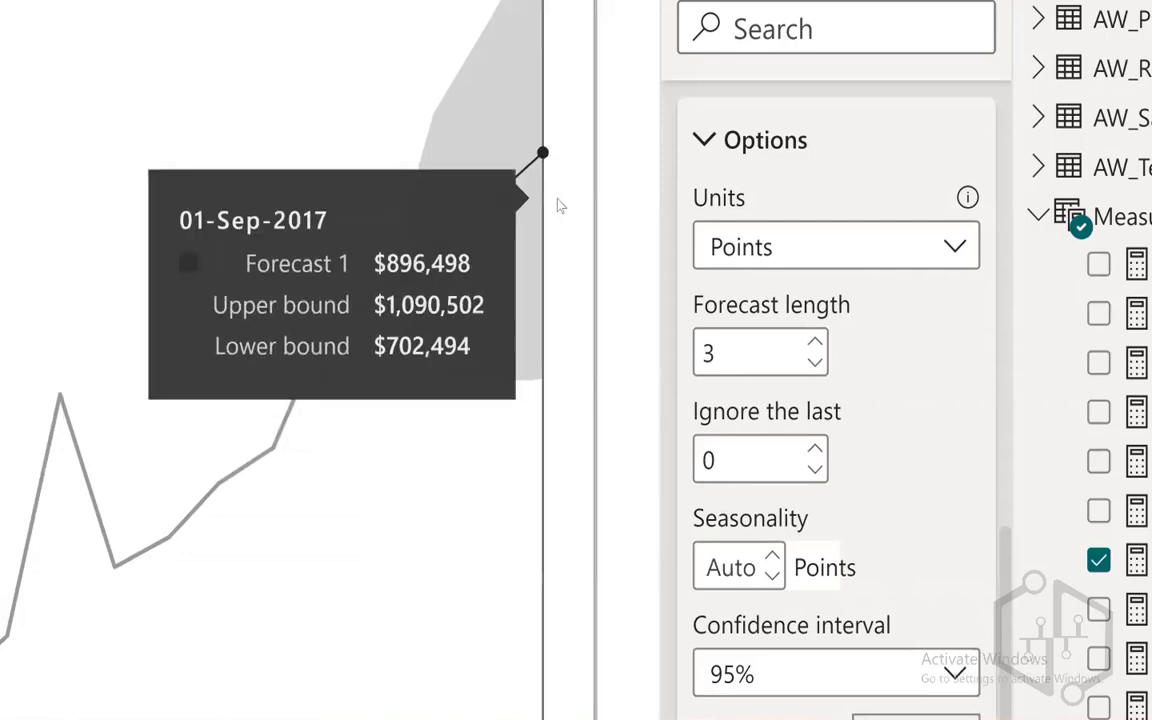
{"action": "mouse_move", "coordinate": [478, 260]}
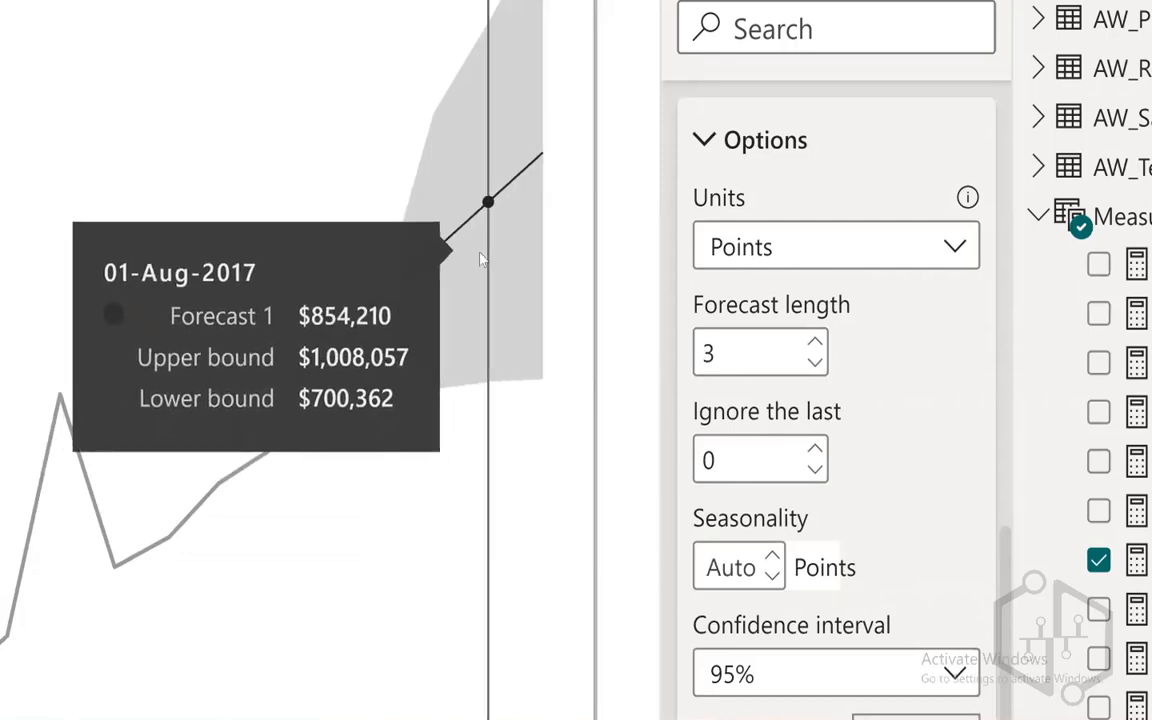
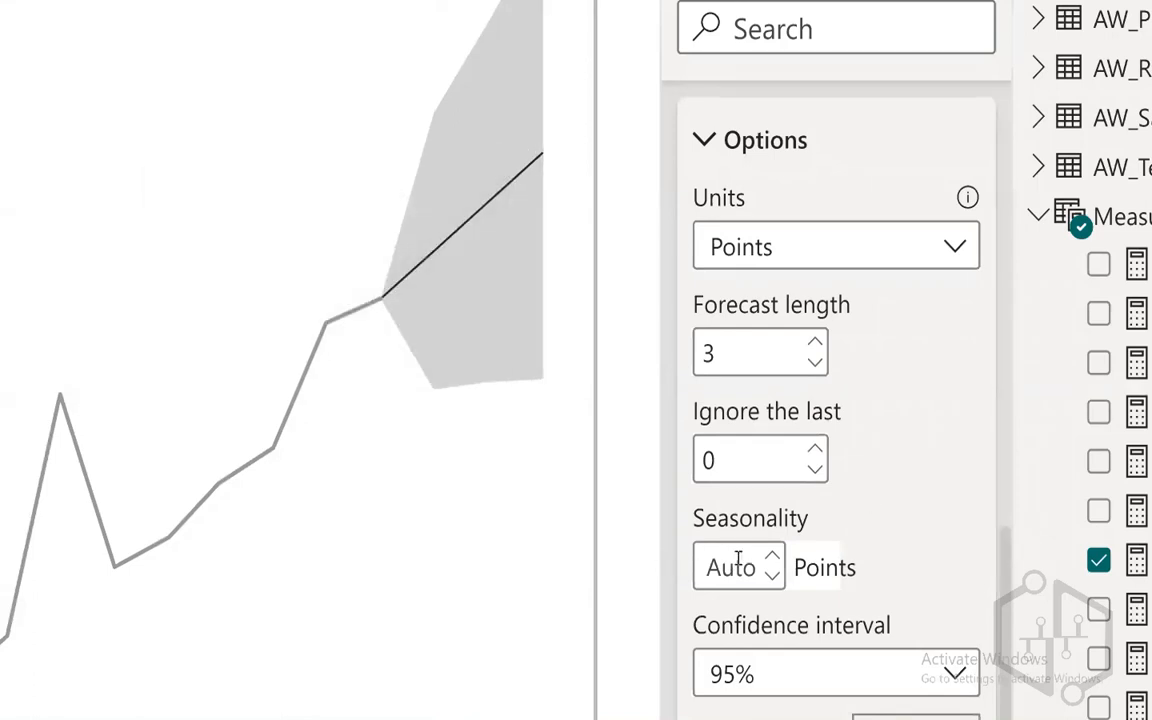
- Apply a seasonality of 3 points to the Monthly Profits forecast and examine the changed forecast line
{"action": "left_click", "coordinate": [735, 567]}
{"action": "type", "text": "3"}
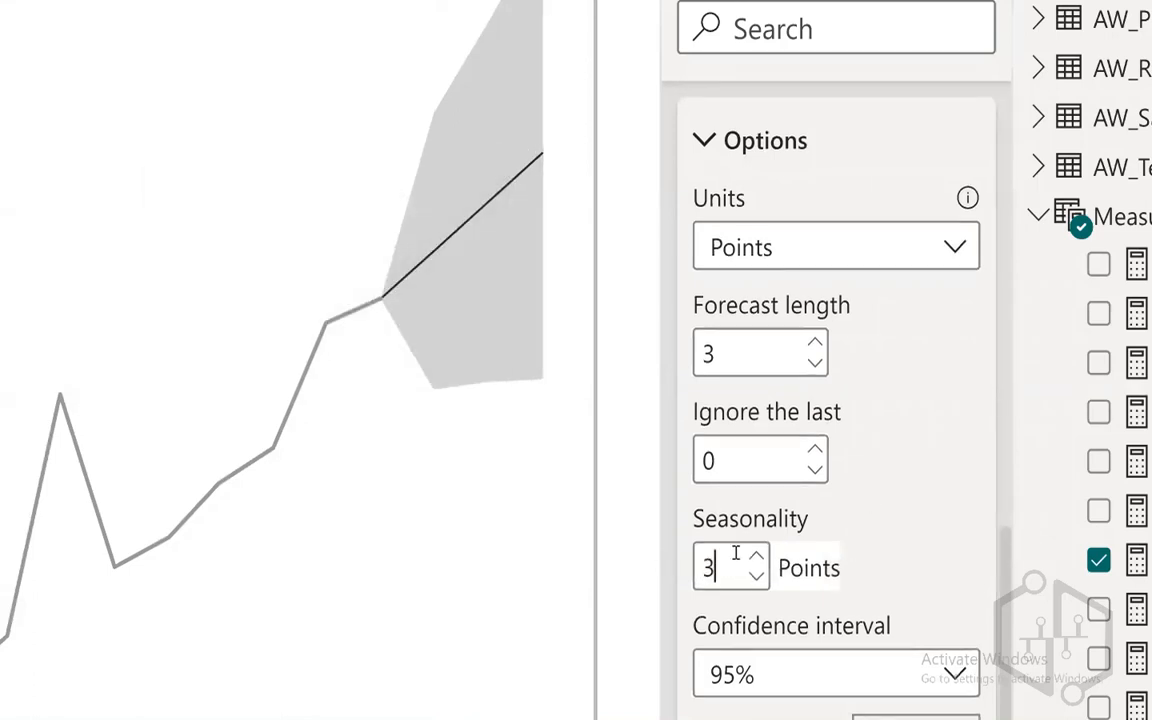
{"action": "scroll", "coordinate": [875, 537], "scroll_direction": "down", "scroll_amount": 1}
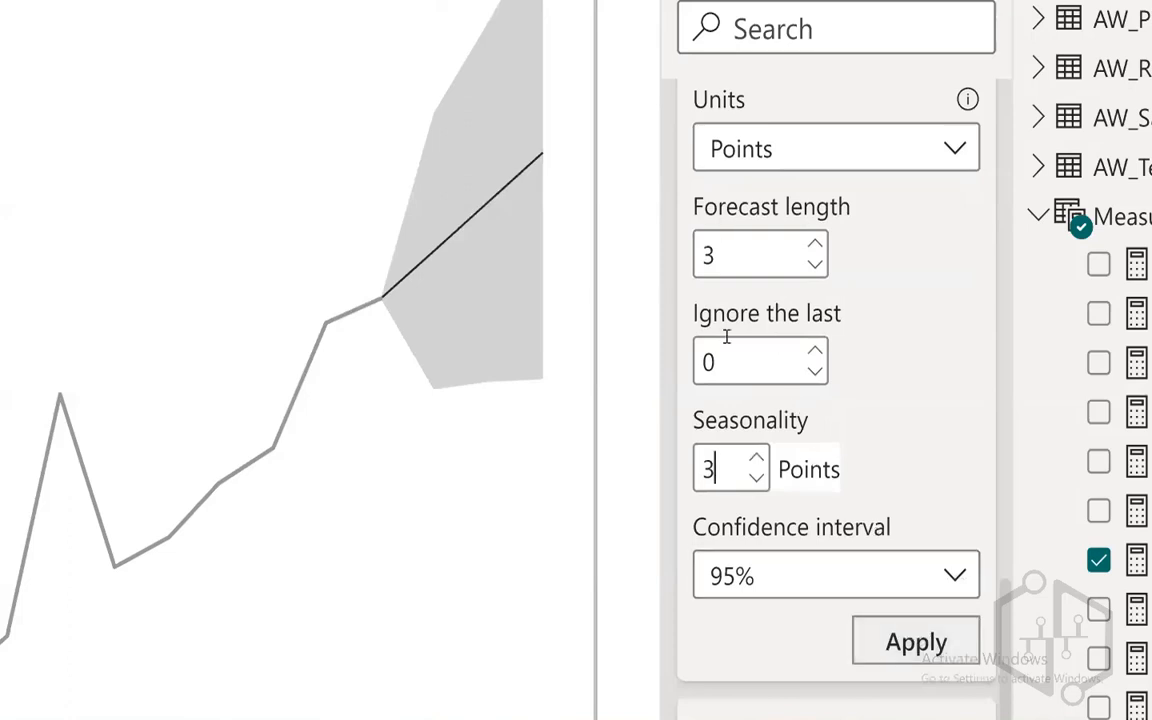
{"action": "left_click", "coordinate": [914, 641]}
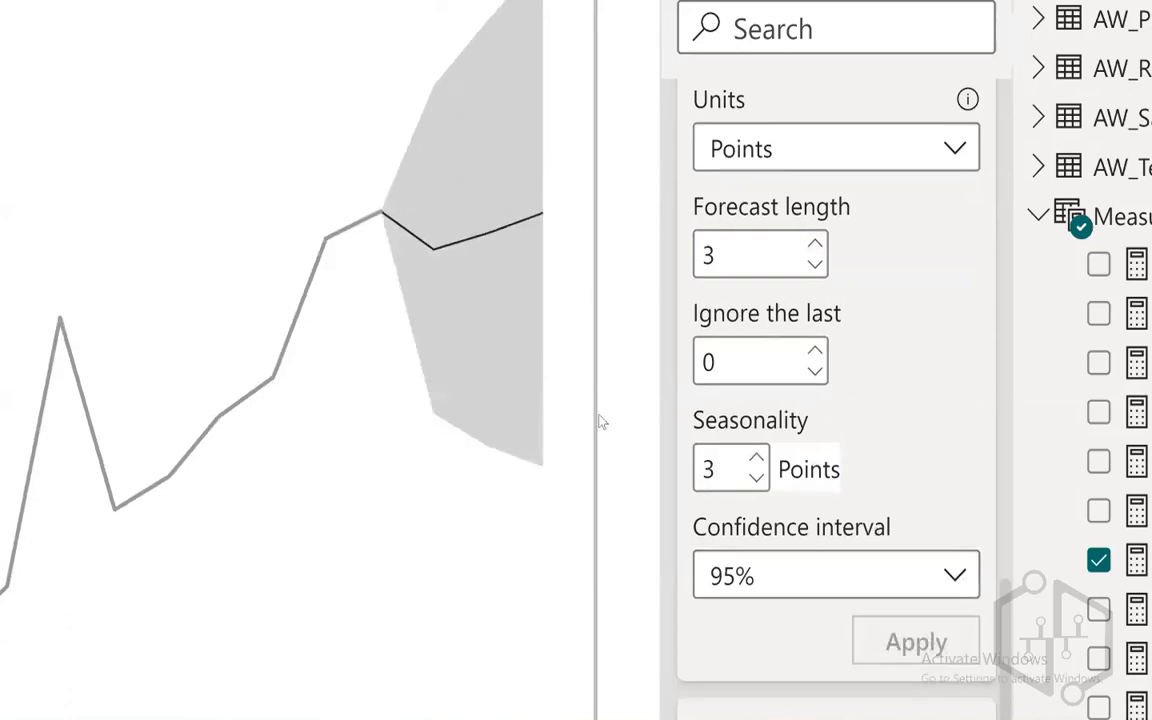
{"action": "mouse_move", "coordinate": [390, 214]}
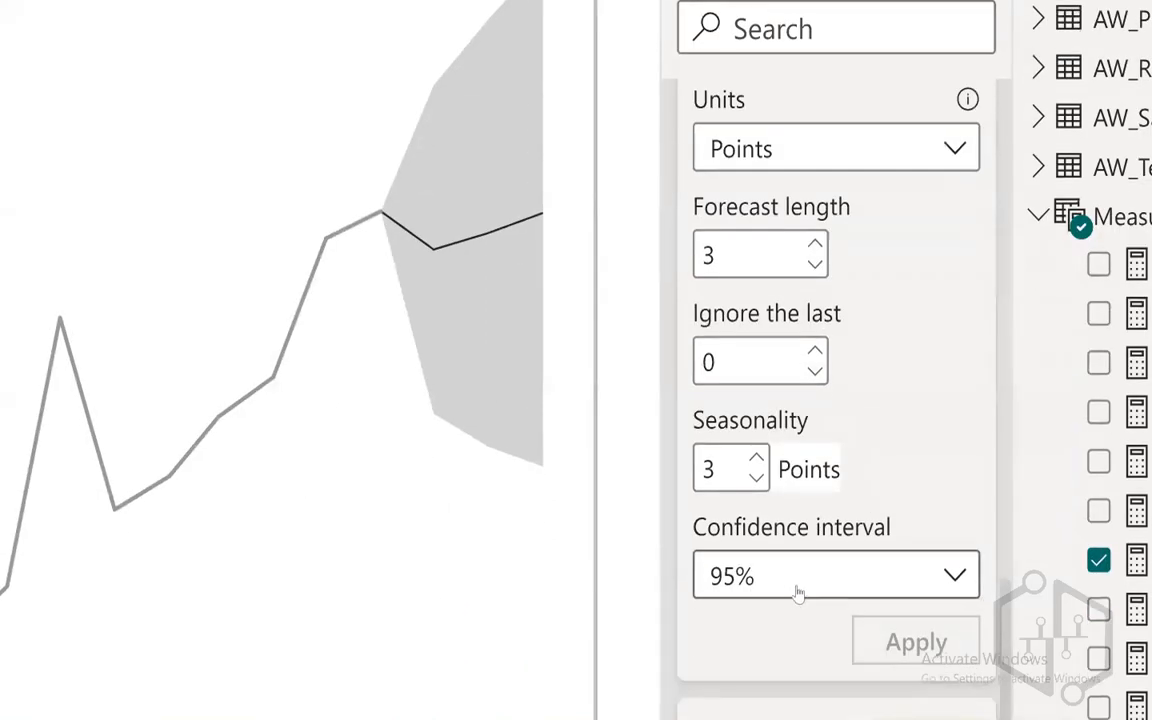
- Apply a 99% confidence interval to the Monthly Profits forecast and inspect the confidence band
{"action": "left_click", "coordinate": [788, 585]}
{"action": "left_click", "coordinate": [760, 626]}
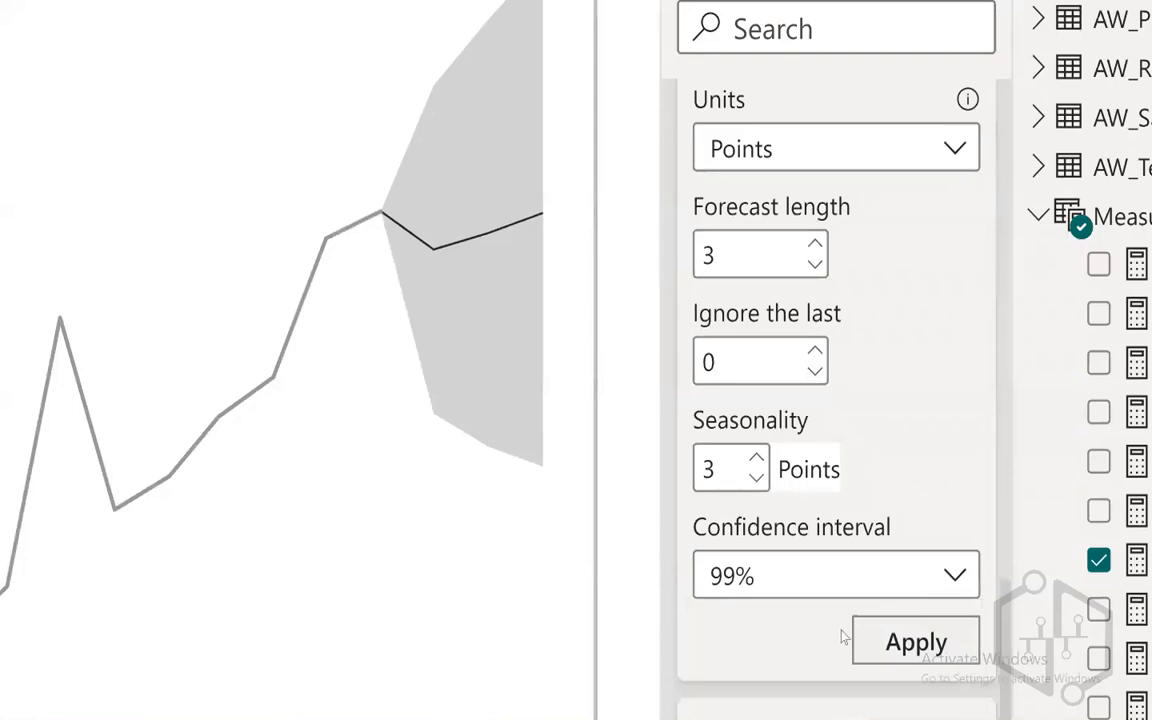
{"action": "left_click", "coordinate": [916, 642]}
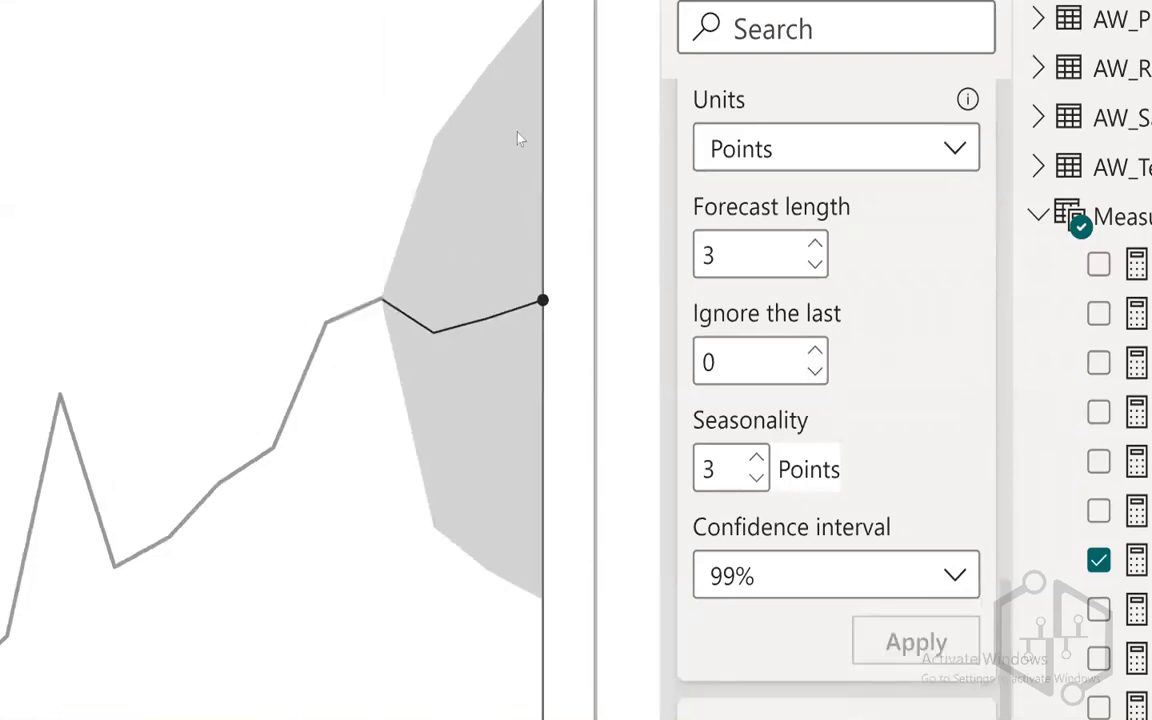
{"action": "mouse_move", "coordinate": [489, 146]}
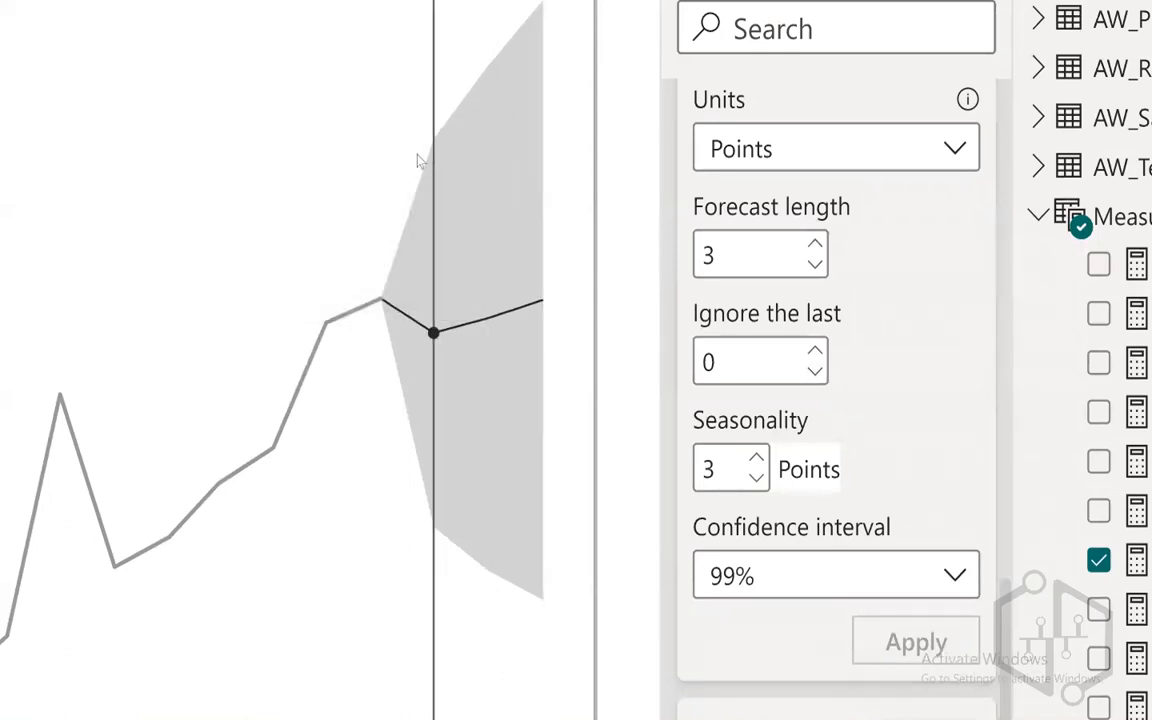
{"action": "mouse_move", "coordinate": [420, 160]}
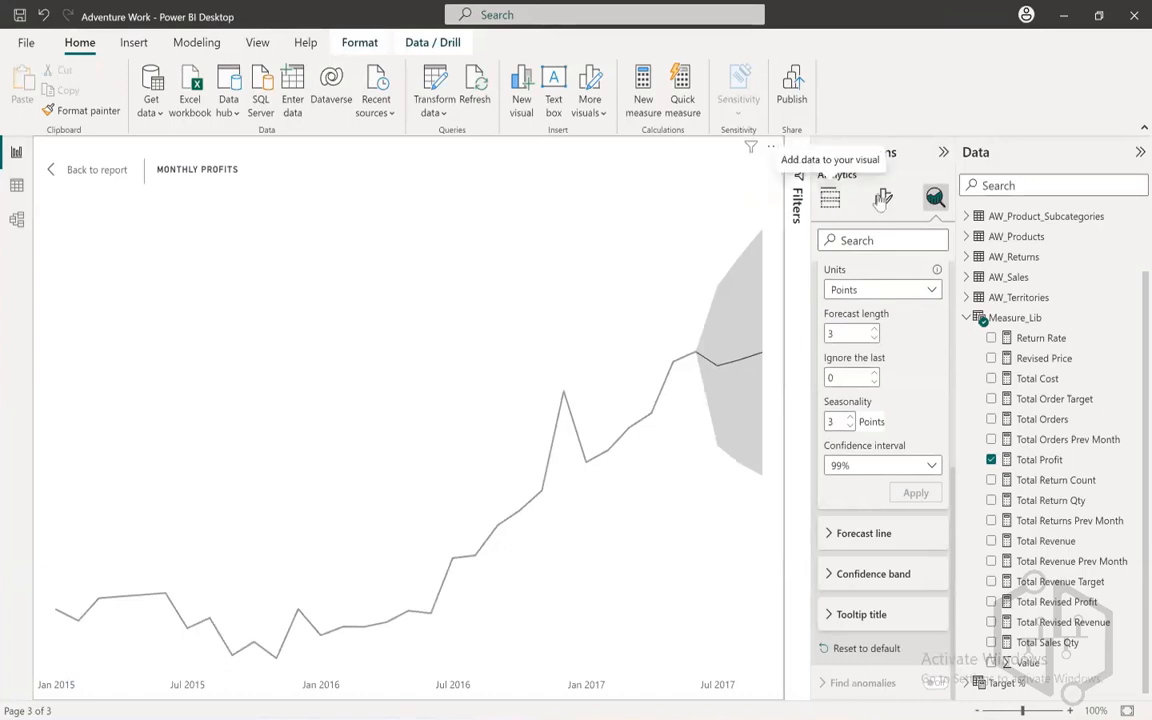
- Show the chart's field settings, return from focus mode to the report page and deselect the chart
{"action": "left_click", "coordinate": [830, 199]}
{"action": "left_click", "coordinate": [88, 169]}
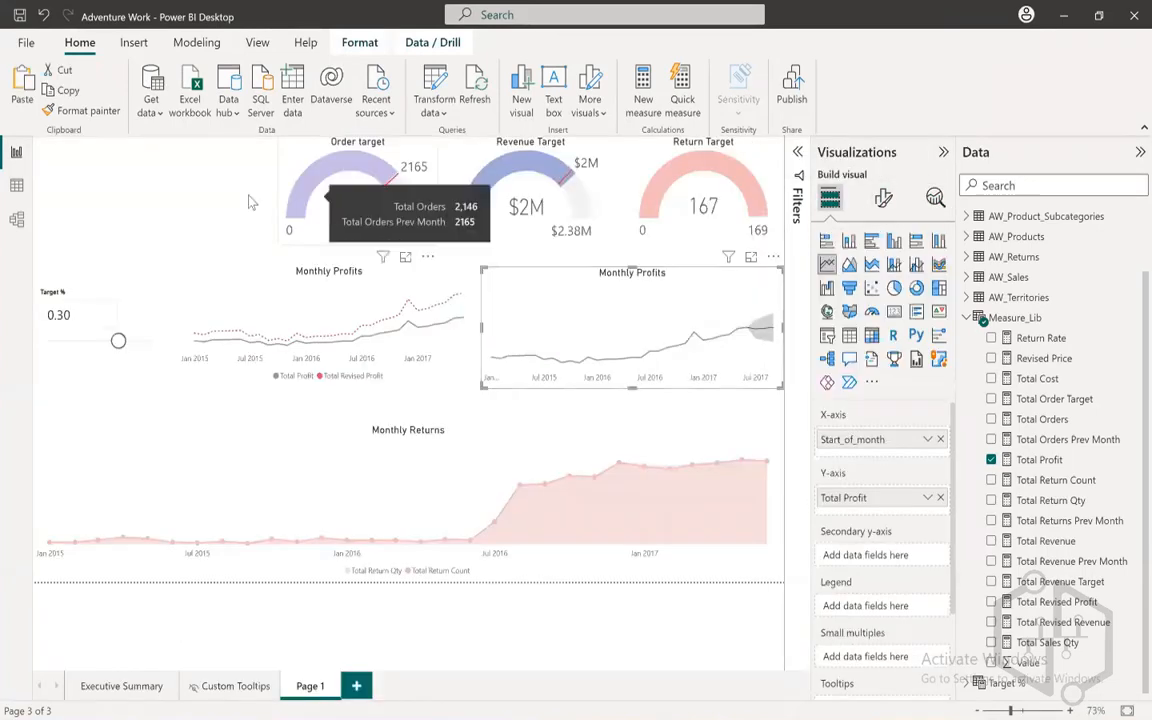
{"action": "left_click", "coordinate": [150, 440]}
{"action": "left_click", "coordinate": [124, 241]}
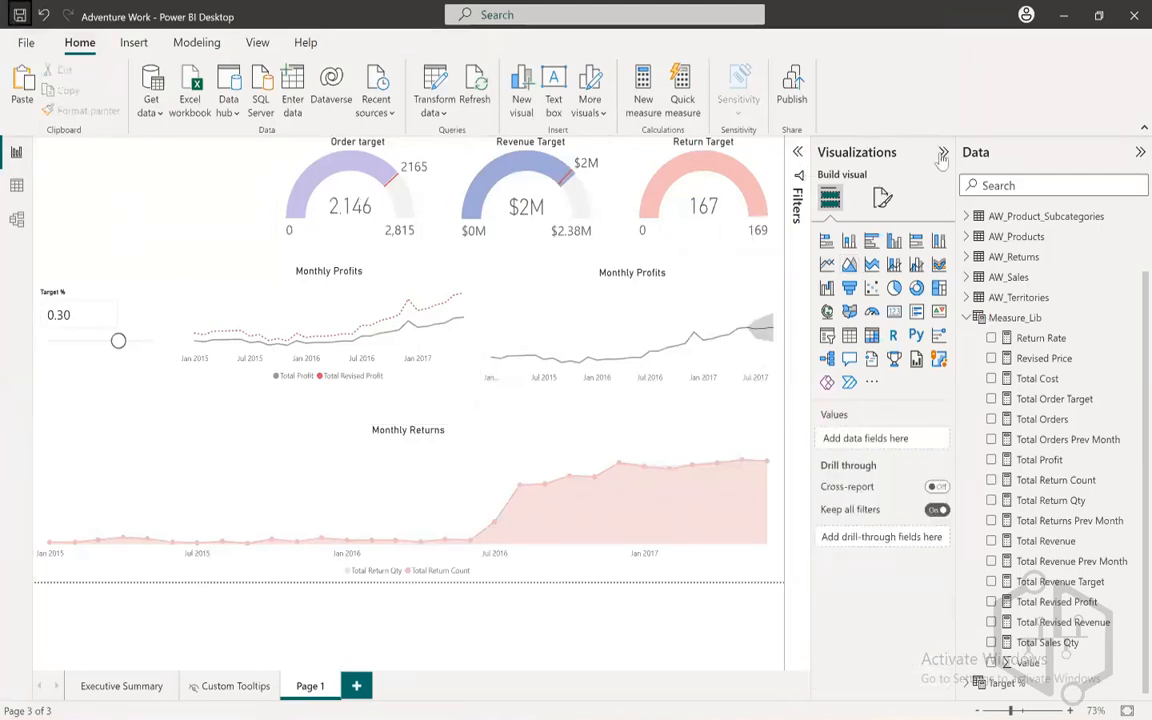
- Add a multi-row card, place it directly below the Target % slicer and reduce its height
{"action": "left_click", "coordinate": [917, 312]}
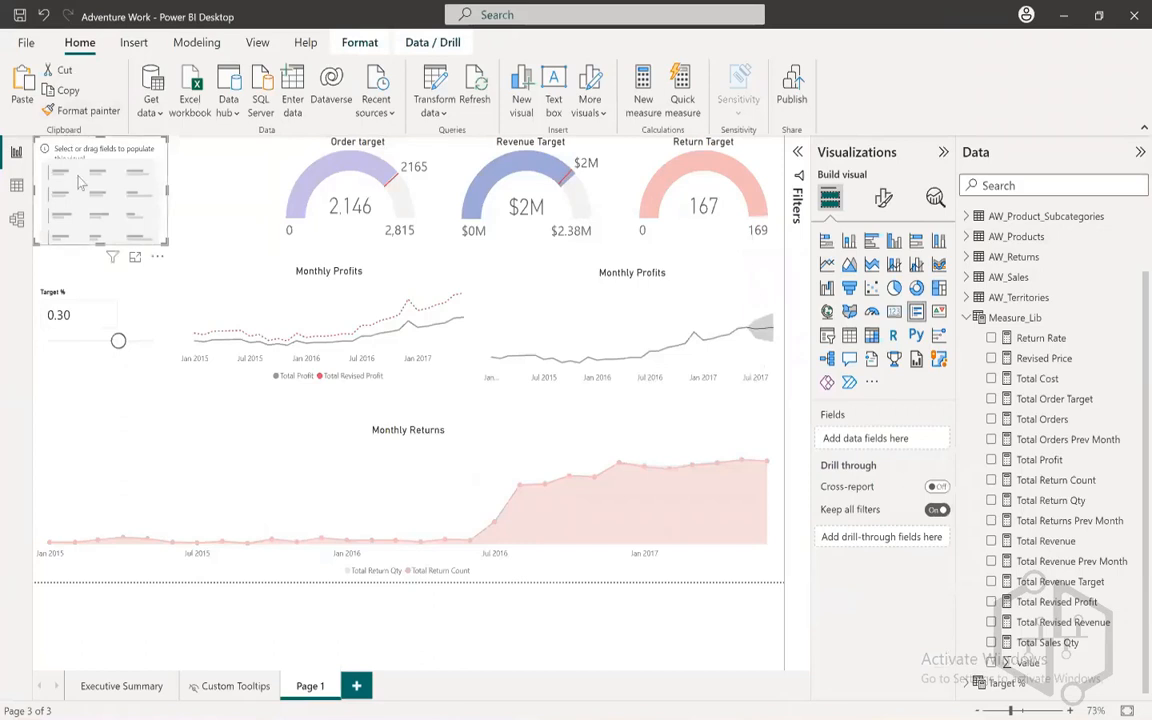
{"action": "left_click_drag", "start_coordinate": [82, 159], "coordinate": [82, 398]}
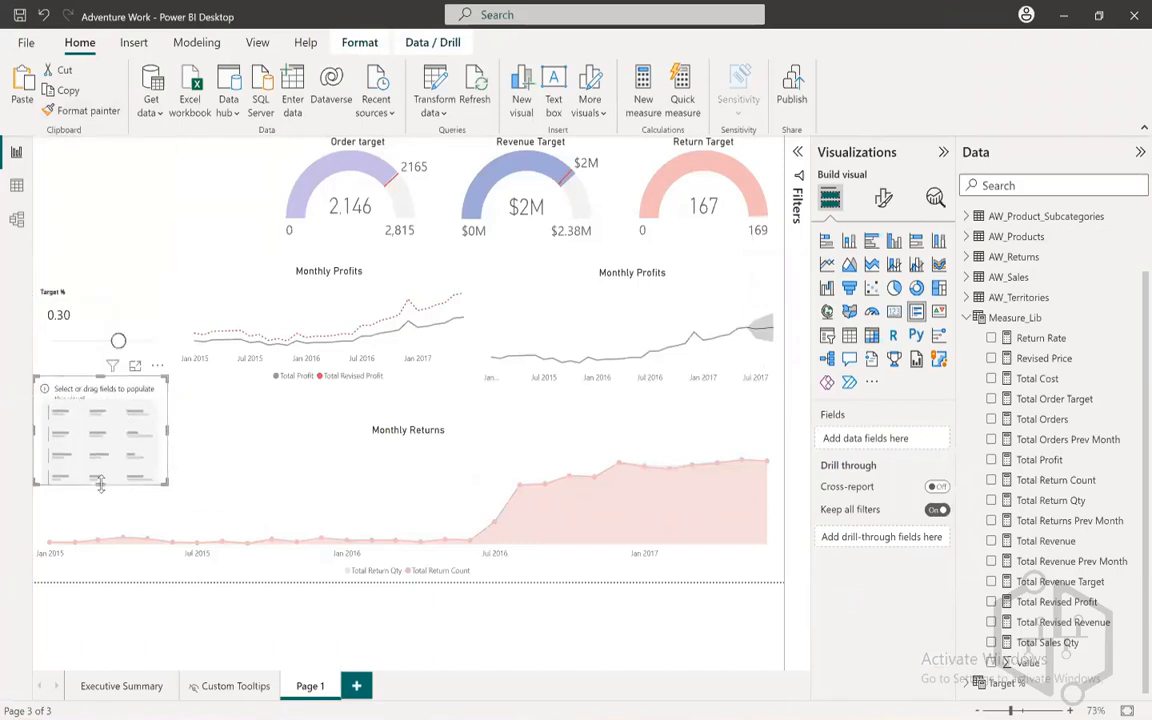
{"action": "left_click_drag", "start_coordinate": [100, 485], "coordinate": [120, 437]}
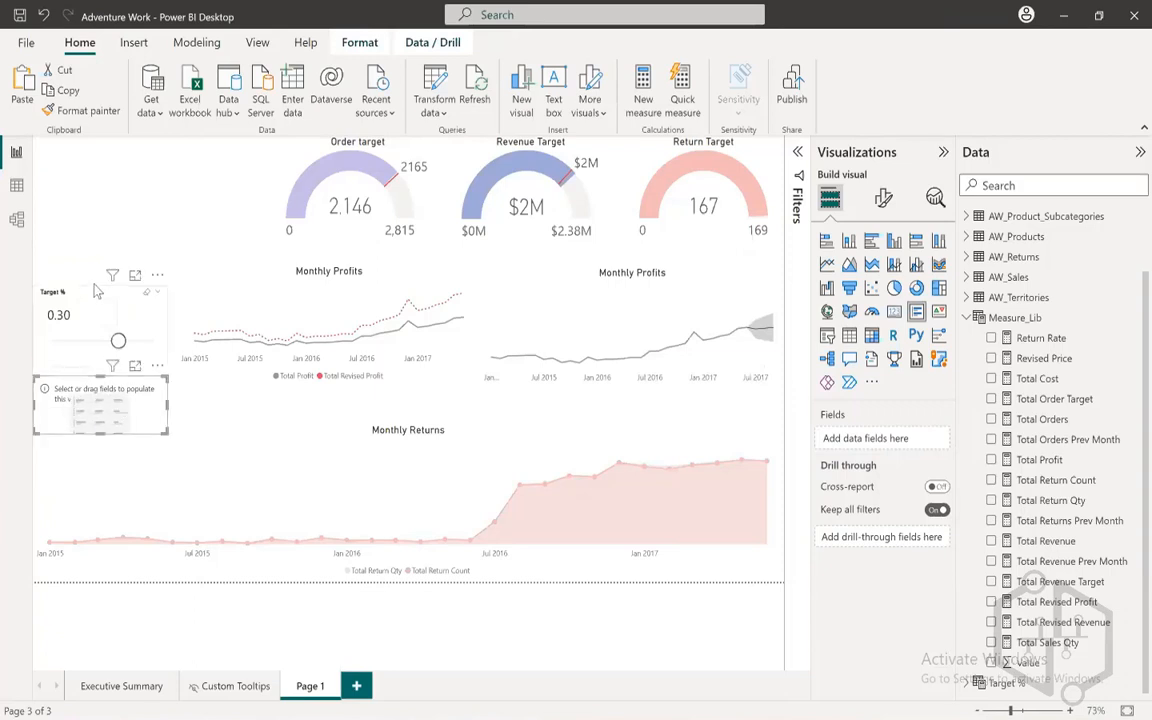
- Move the Target % slicer and the empty multi-row card up so they stack closely beside the Monthly Profits chart
{"action": "left_click_drag", "start_coordinate": [90, 285], "coordinate": [100, 265]}
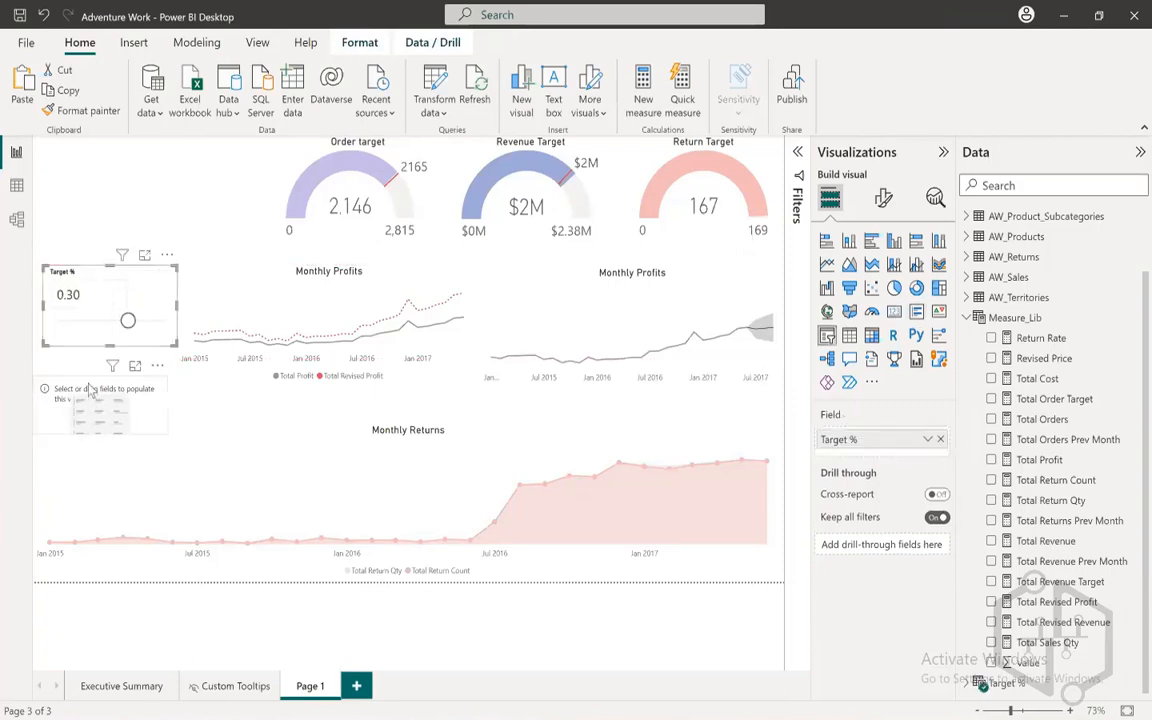
{"action": "left_click_drag", "start_coordinate": [90, 390], "coordinate": [93, 349]}
{"action": "left_click_drag", "start_coordinate": [103, 270], "coordinate": [85, 264]}
{"action": "left_click_drag", "start_coordinate": [86, 363], "coordinate": [69, 356]}
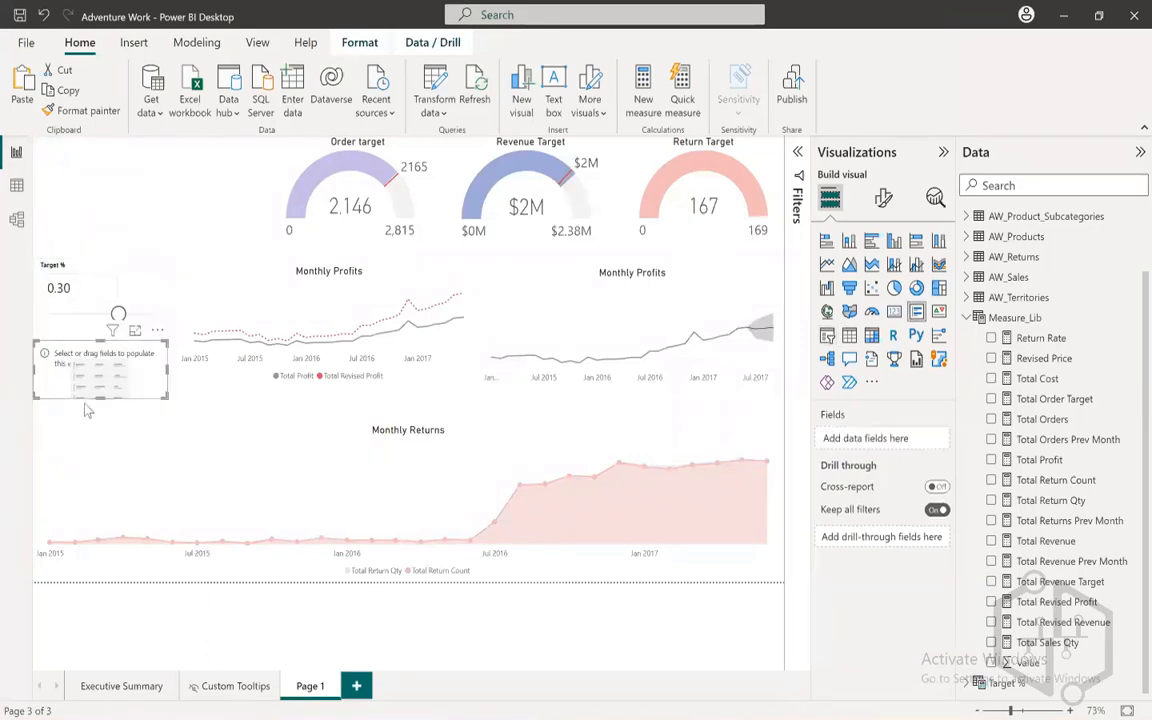
- Make the multi-row card slightly taller and add the Total Revenue measure to it
{"action": "left_click_drag", "start_coordinate": [101, 398], "coordinate": [99, 422]}
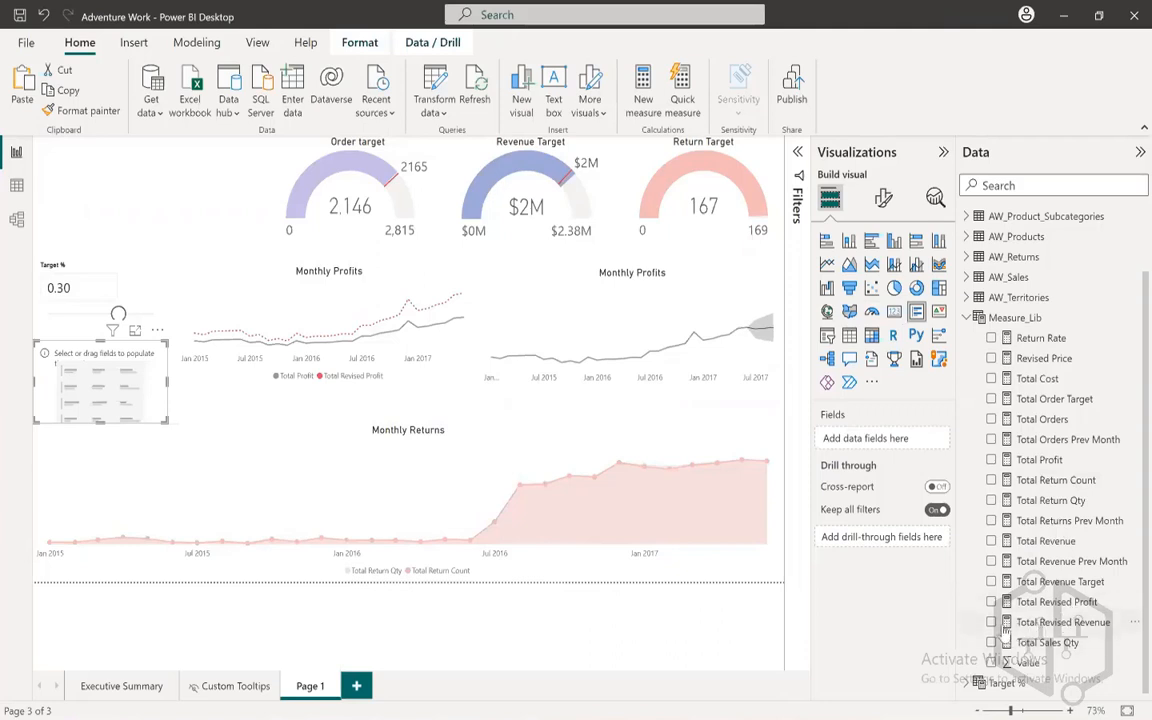
{"action": "left_click", "coordinate": [992, 541]}
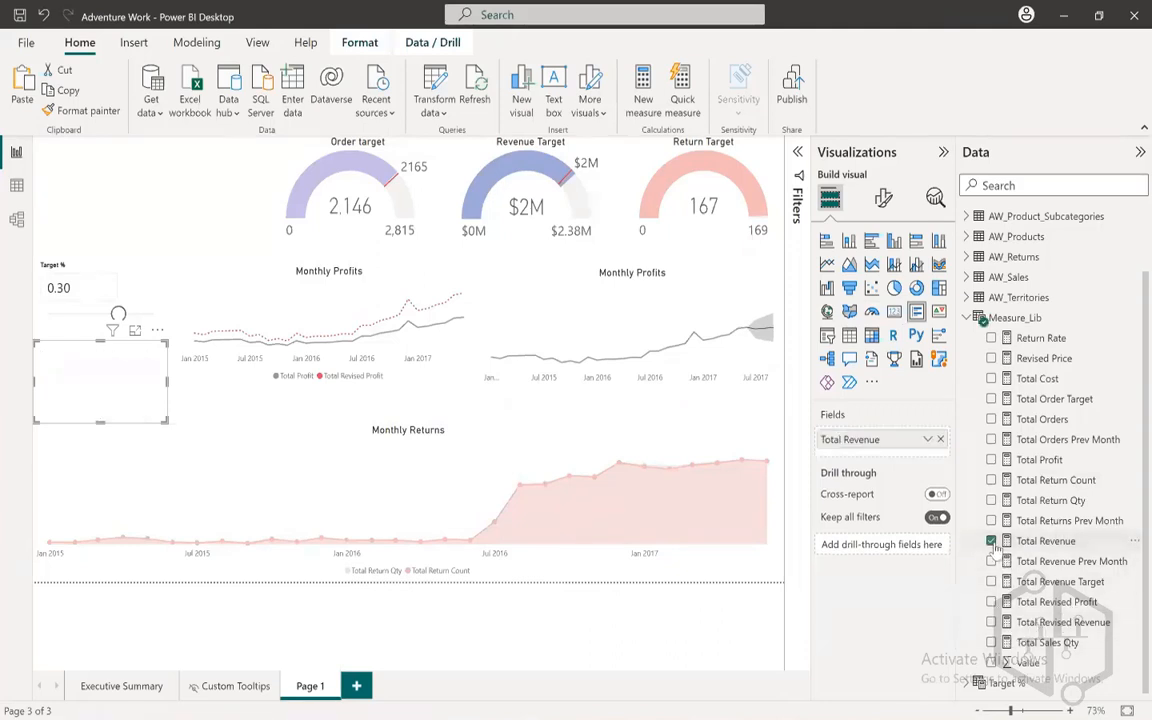
- Add the Total Revised Revenue measure to the multi-row card and shorten the card slightly
{"action": "left_click_drag", "start_coordinate": [1030, 638], "coordinate": [895, 568]}
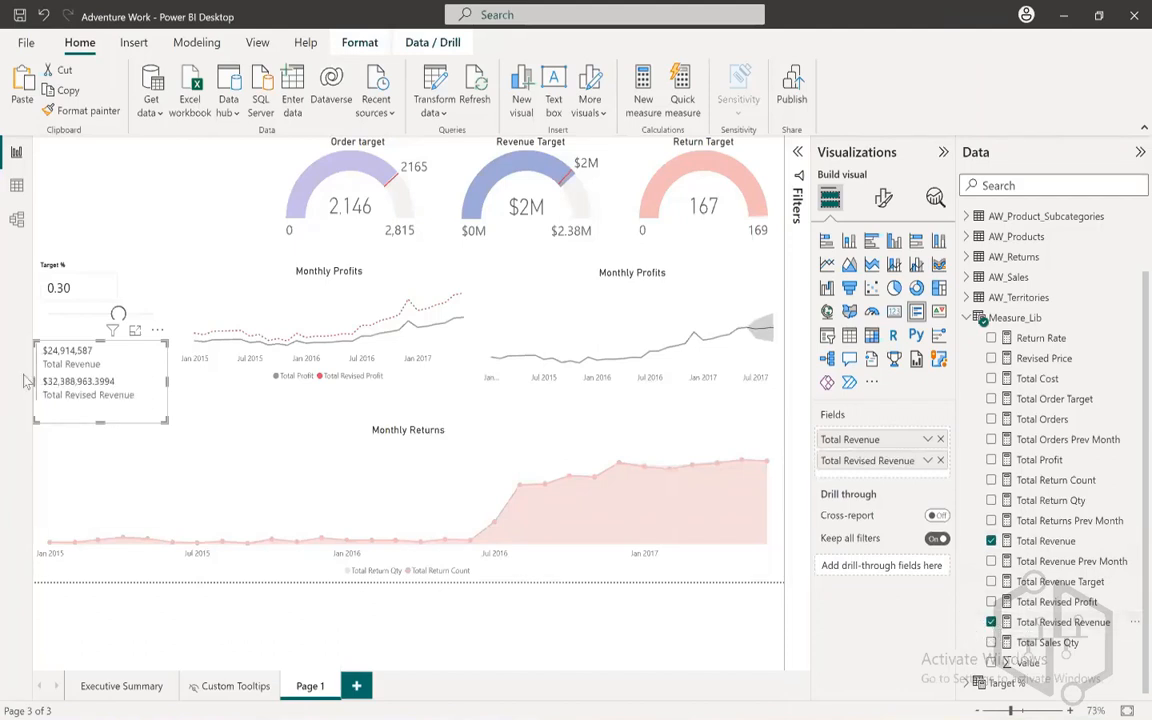
{"action": "left_click_drag", "start_coordinate": [100, 418], "coordinate": [101, 405]}
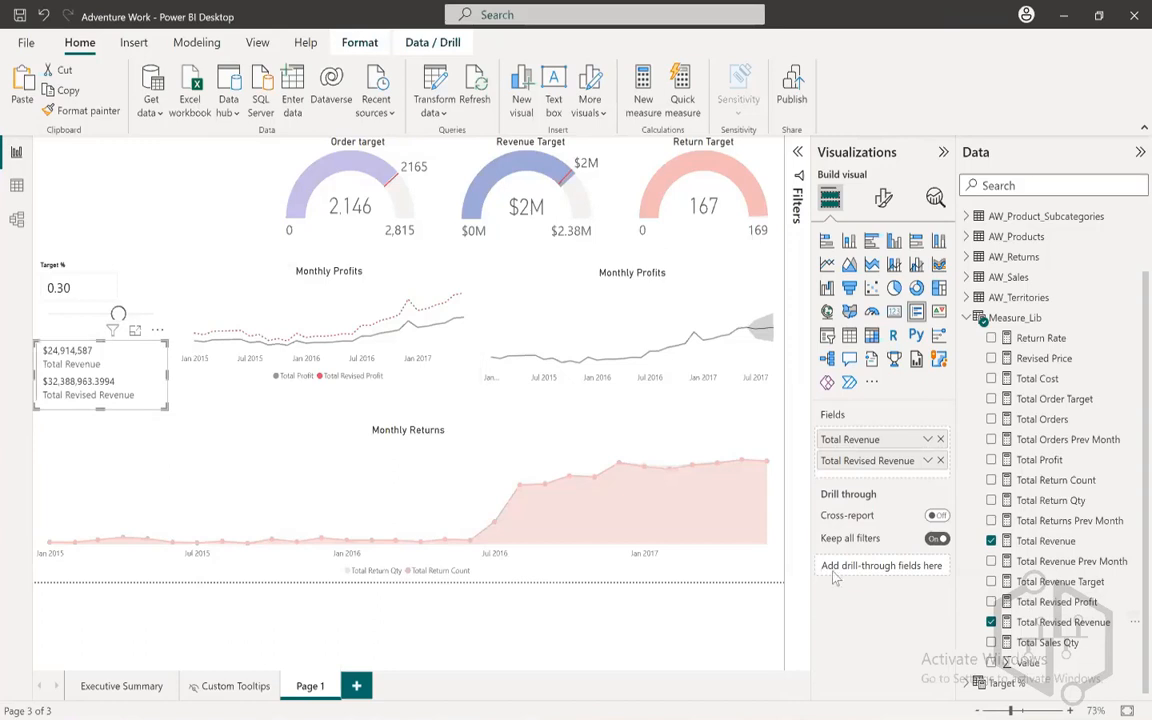
- Format the Total Revised Revenue measure to show 0 decimal places
{"action": "left_click", "coordinate": [1063, 625]}
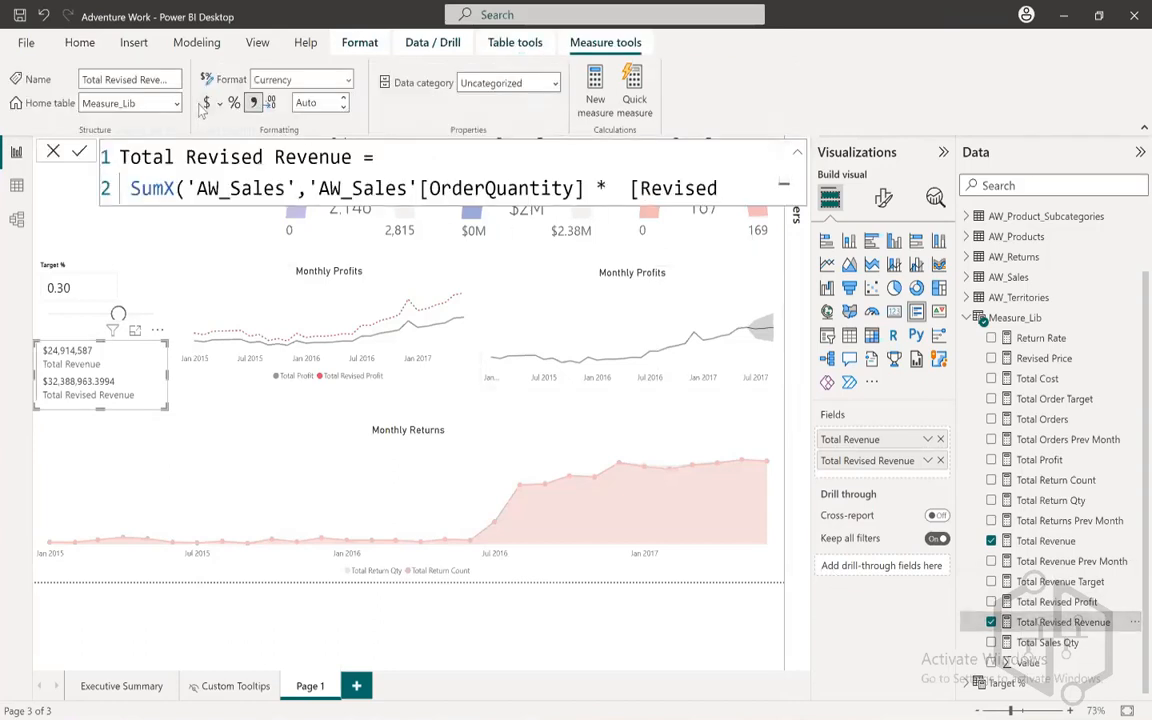
{"action": "left_click", "coordinate": [316, 104]}
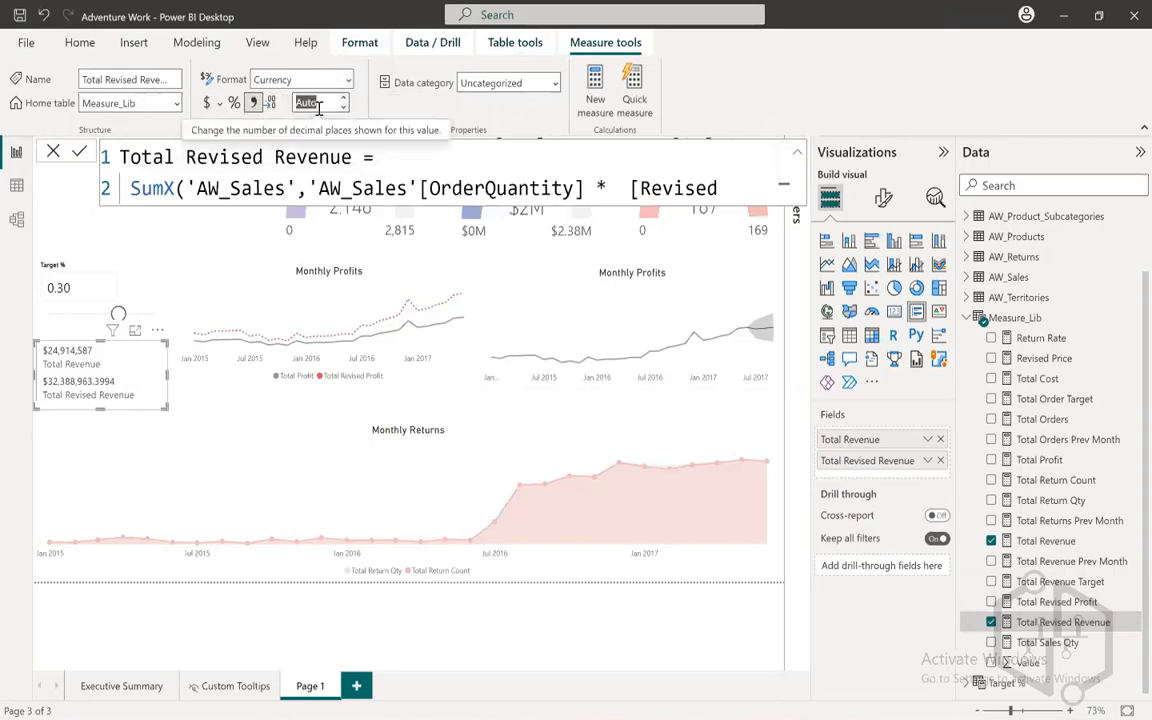
{"action": "type", "text": "0"}
{"action": "left_click", "coordinate": [412, 118]}
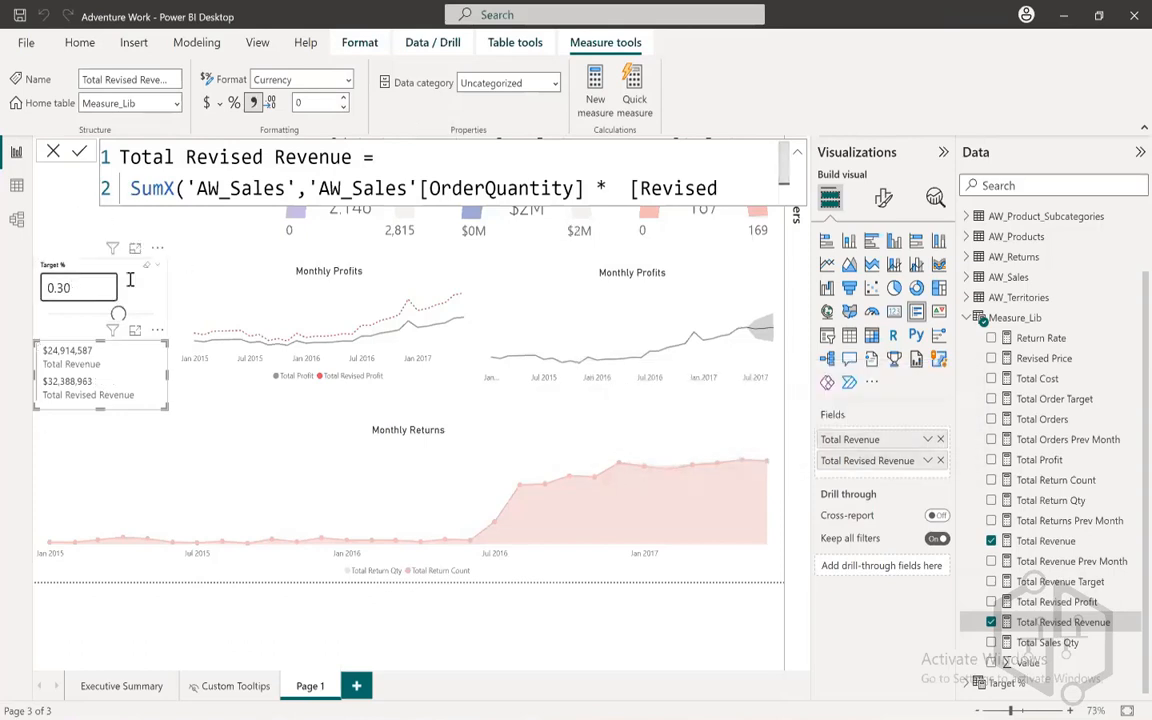
- Move the Target % slicer slightly up, try it at -0.30 and 0.00, and leave it at 0.20
{"action": "left_click", "coordinate": [80, 328]}
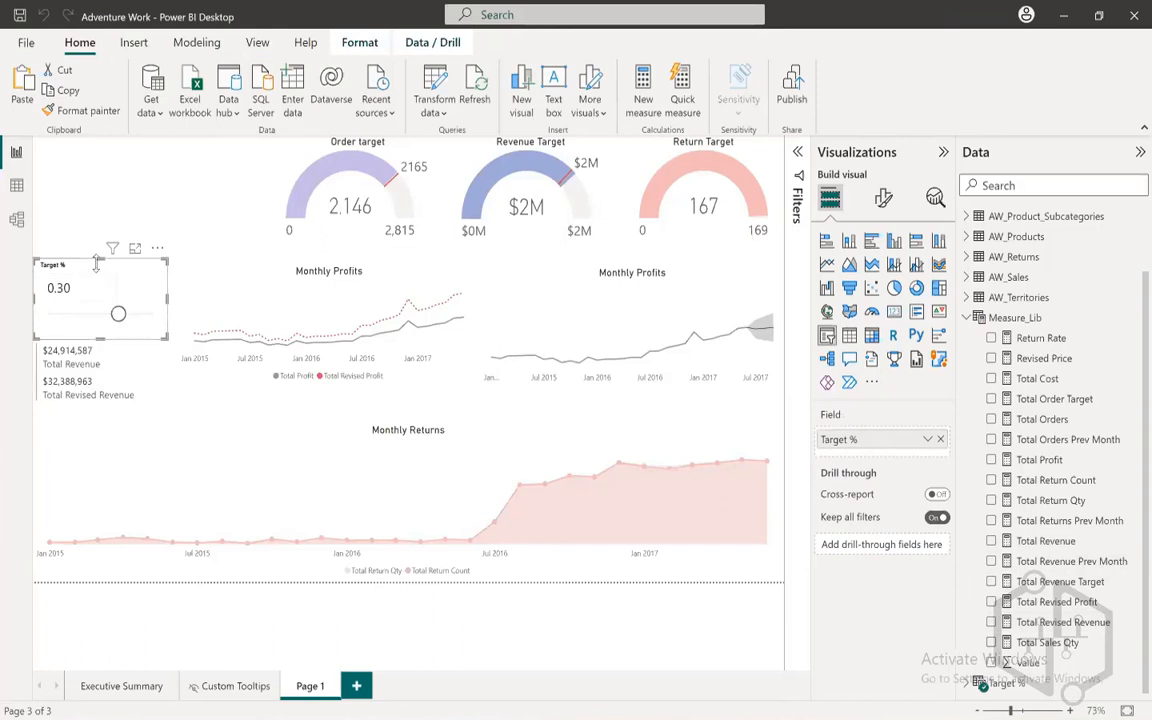
{"action": "left_click_drag", "start_coordinate": [98, 272], "coordinate": [89, 311]}
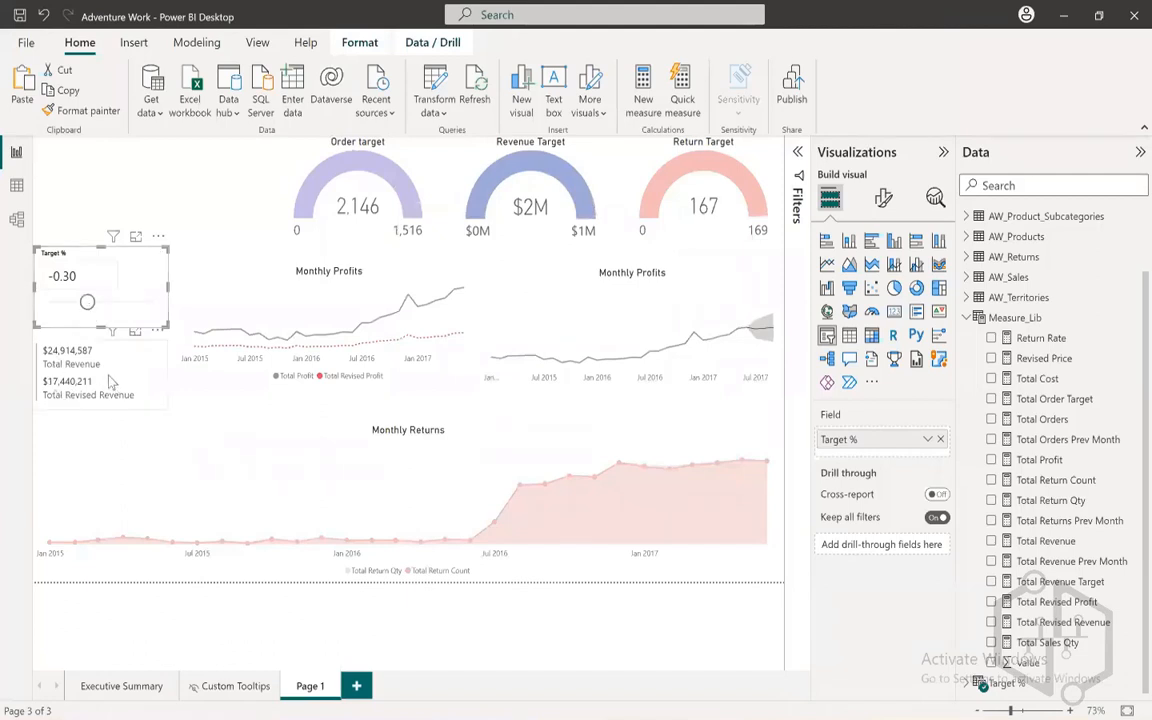
{"action": "left_click_drag", "start_coordinate": [90, 302], "coordinate": [113, 308]}
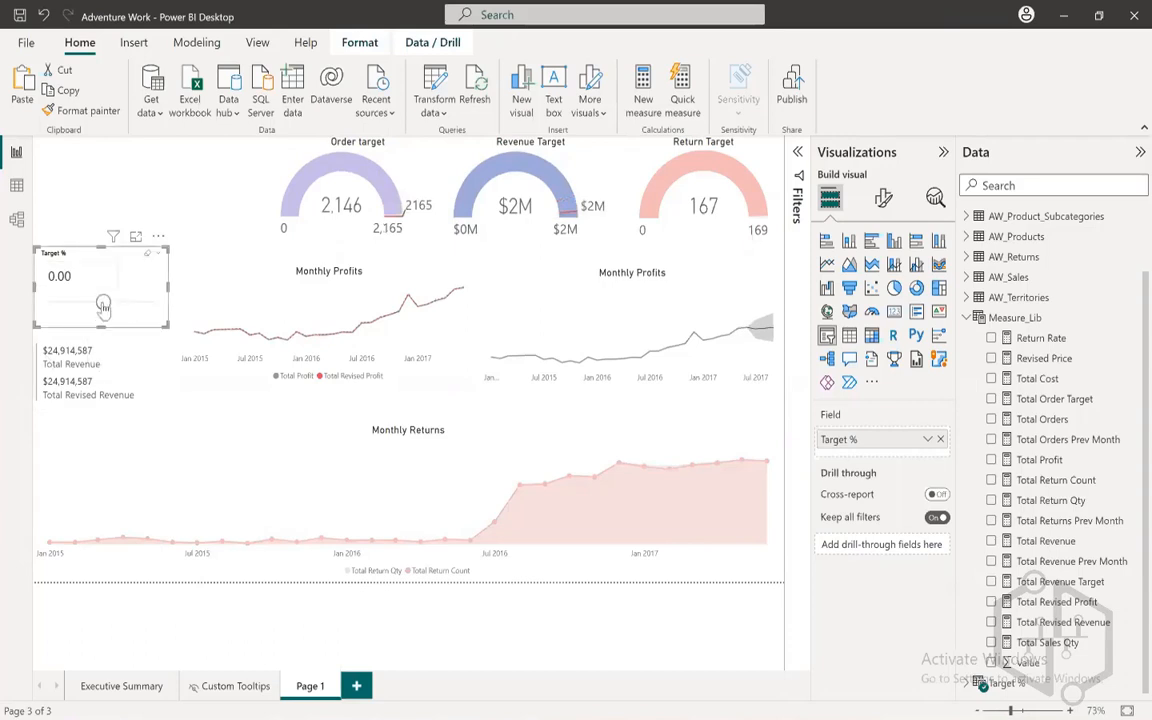
{"action": "left_click_drag", "start_coordinate": [103, 306], "coordinate": [113, 307]}
{"action": "left_click", "coordinate": [100, 219]}
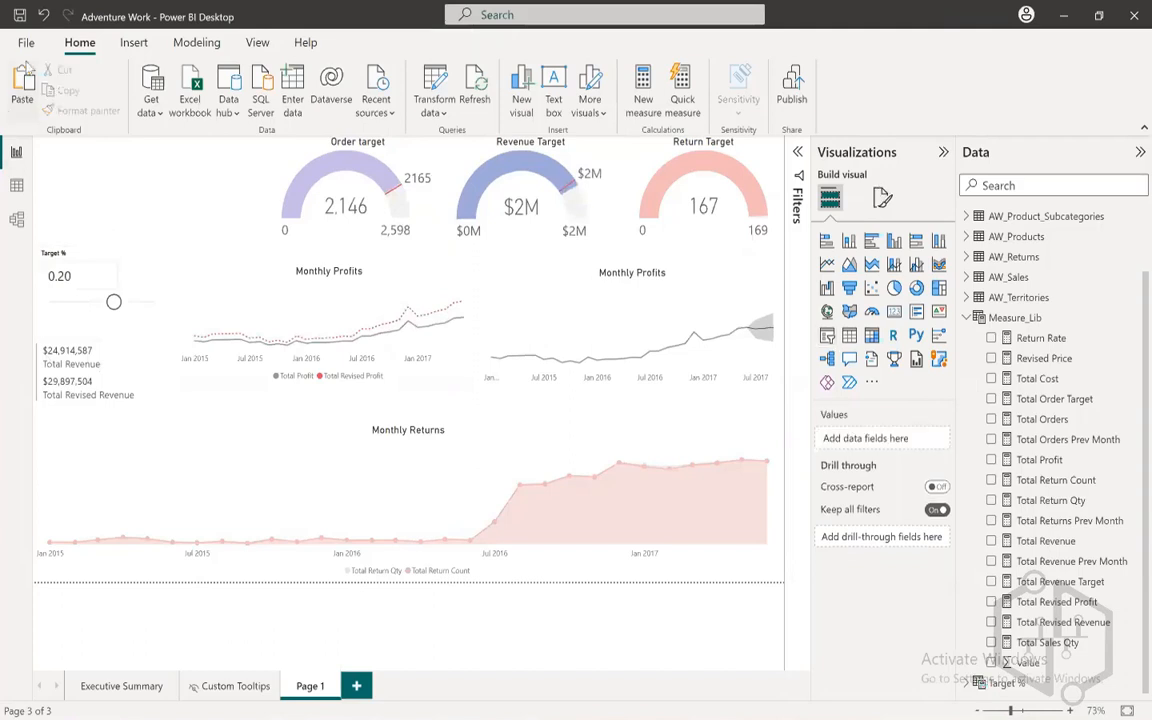
- Save the report and hide the visual-building options and the field list to enlarge the report page
{"action": "left_click", "coordinate": [19, 15]}
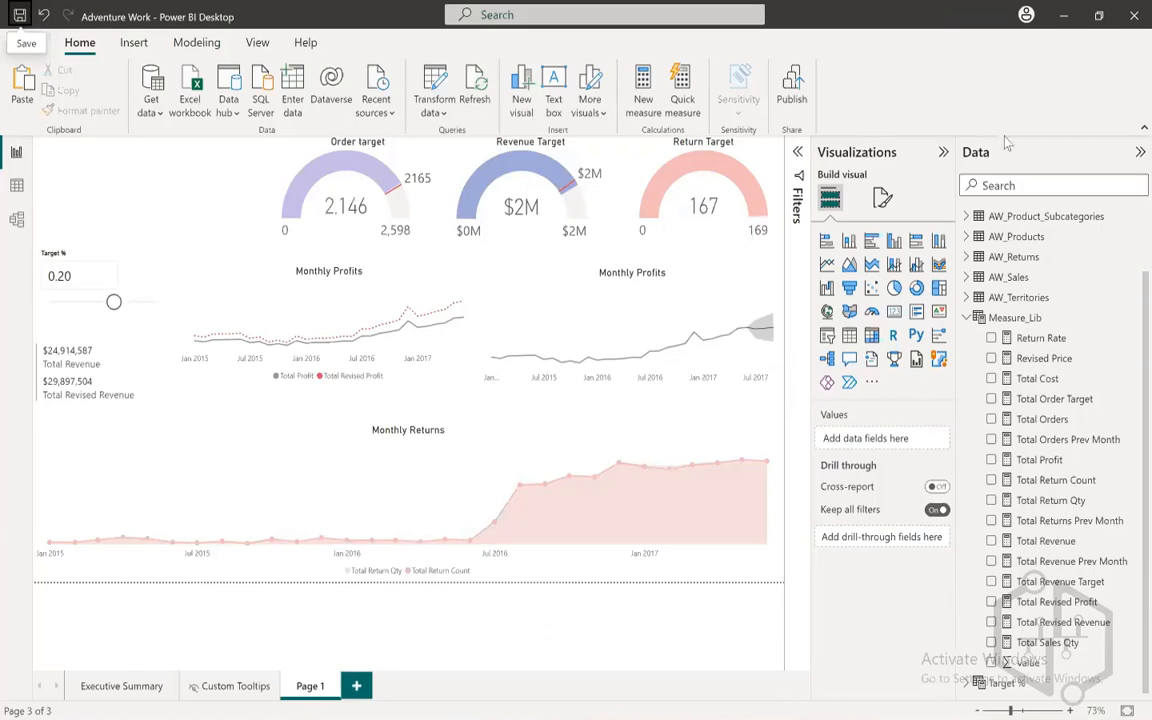
{"action": "left_click", "coordinate": [943, 152]}
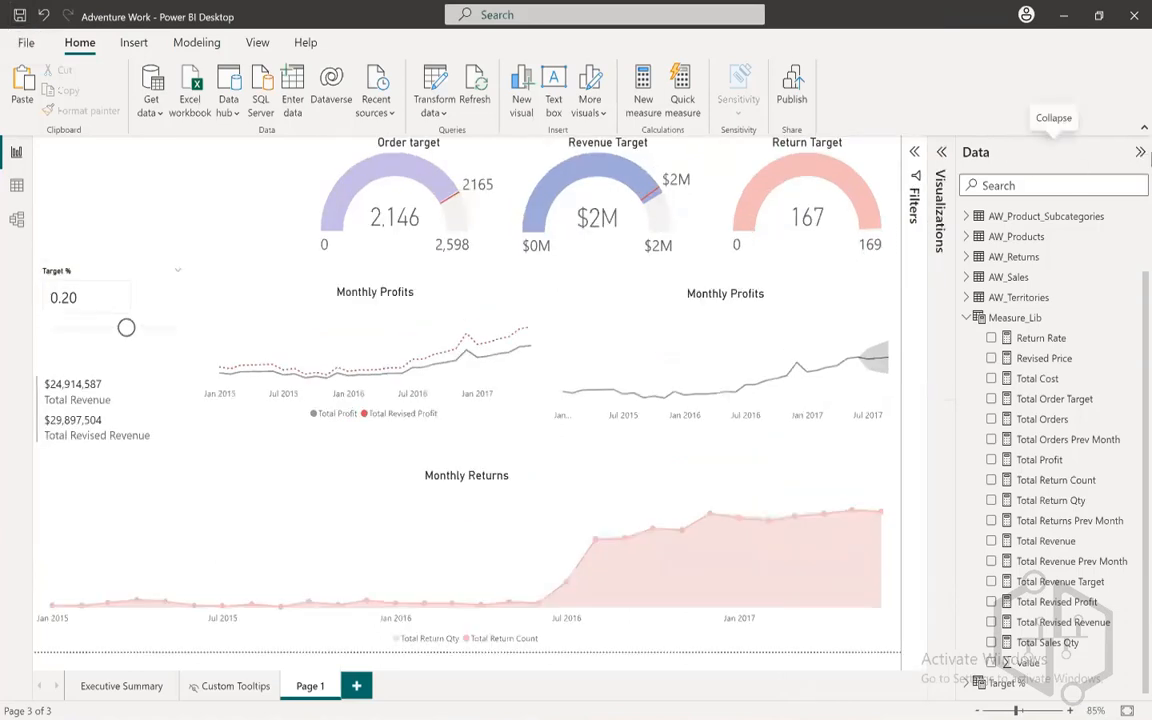
{"action": "left_click", "coordinate": [966, 318]}
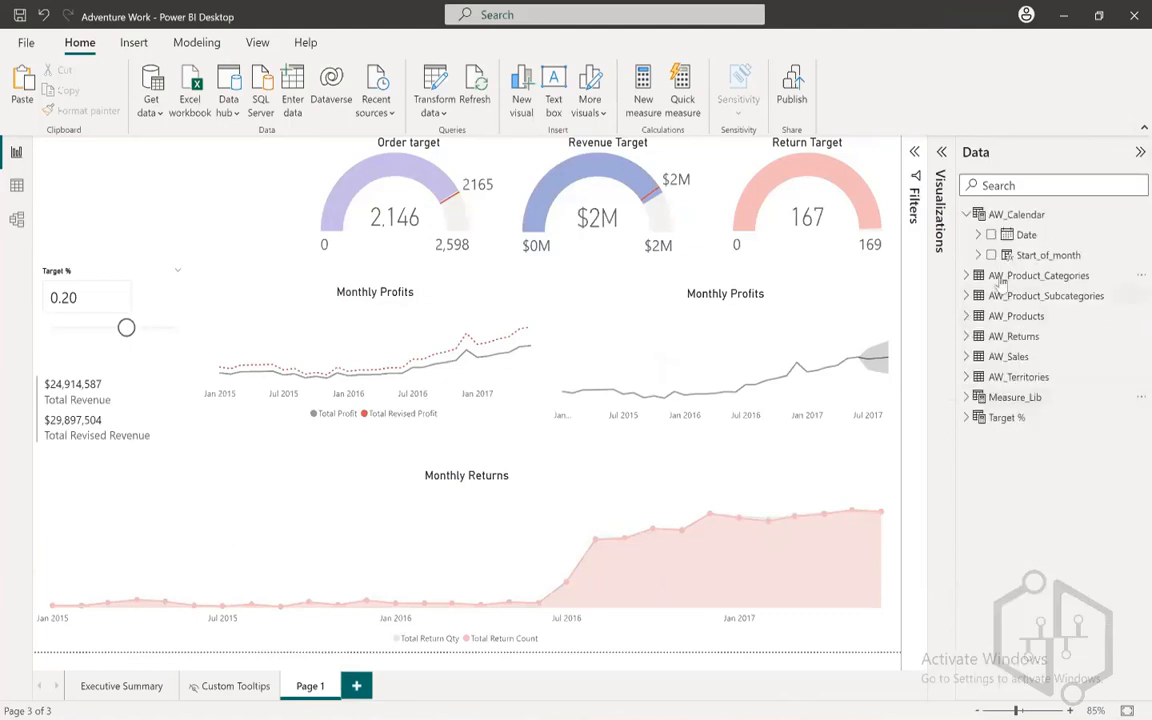
{"action": "left_click", "coordinate": [1139, 153]}
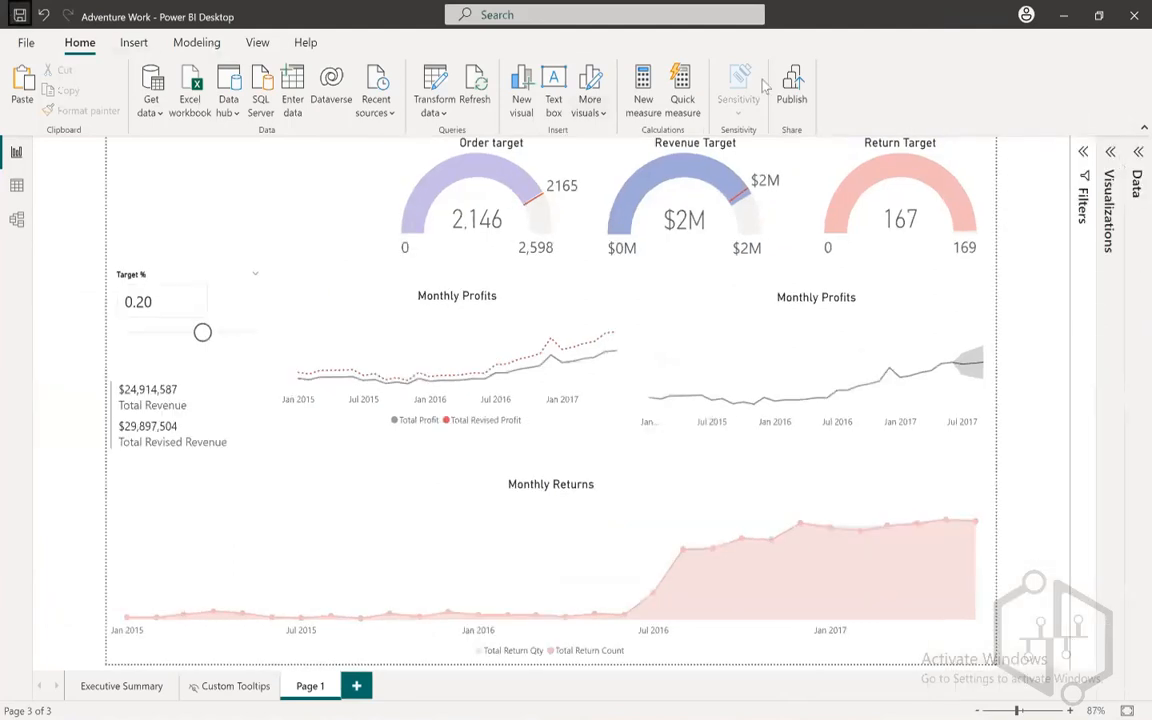
- Filter the whole page by ProductName from AW_Products, searching for "water" and selecting Water Bottle - 30 oz
{"action": "left_click", "coordinate": [1083, 152]}
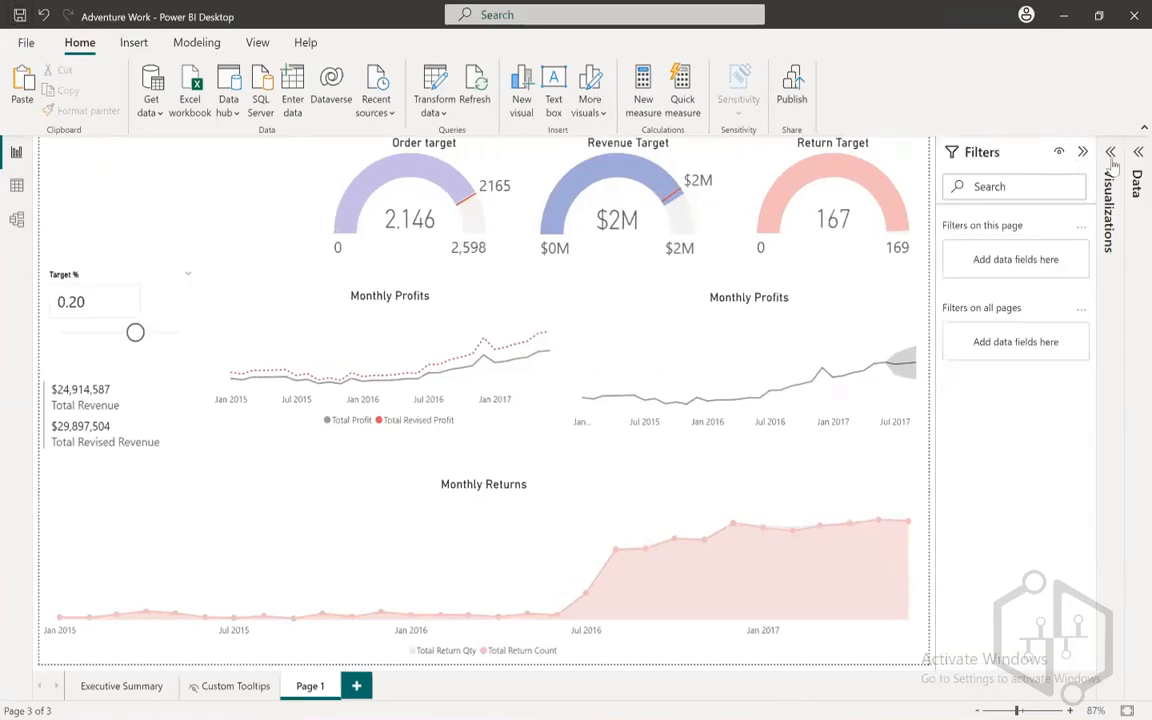
{"action": "left_click", "coordinate": [1110, 158]}
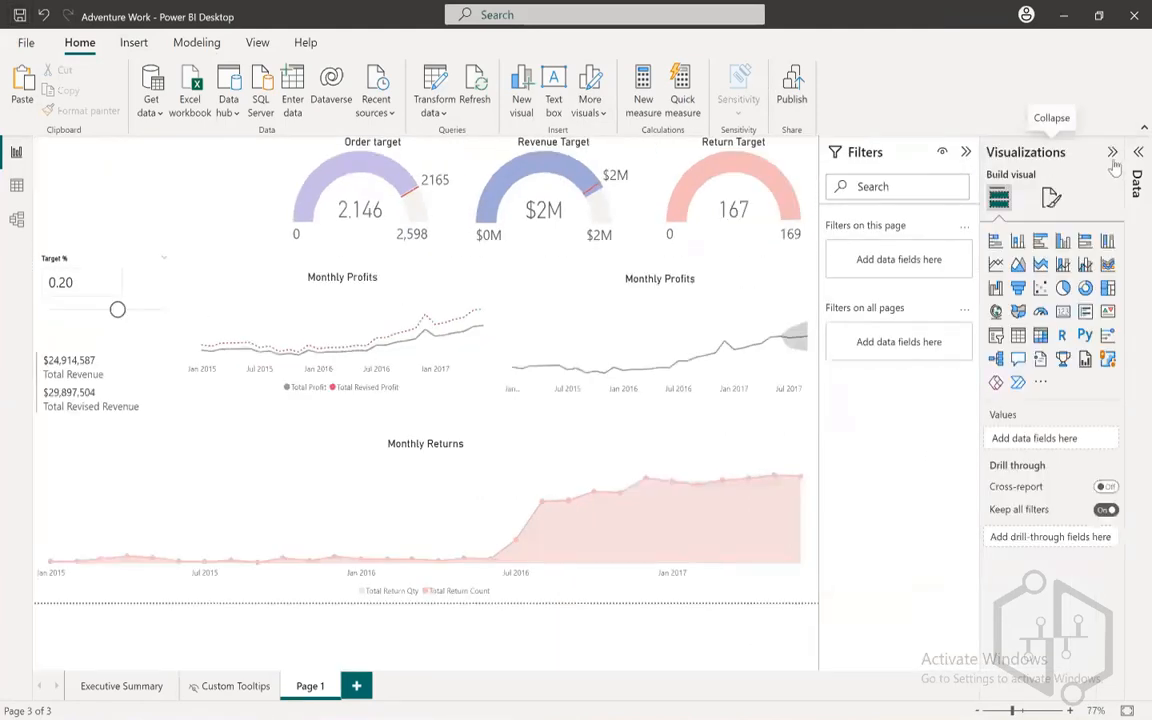
{"action": "left_click", "coordinate": [1138, 152]}
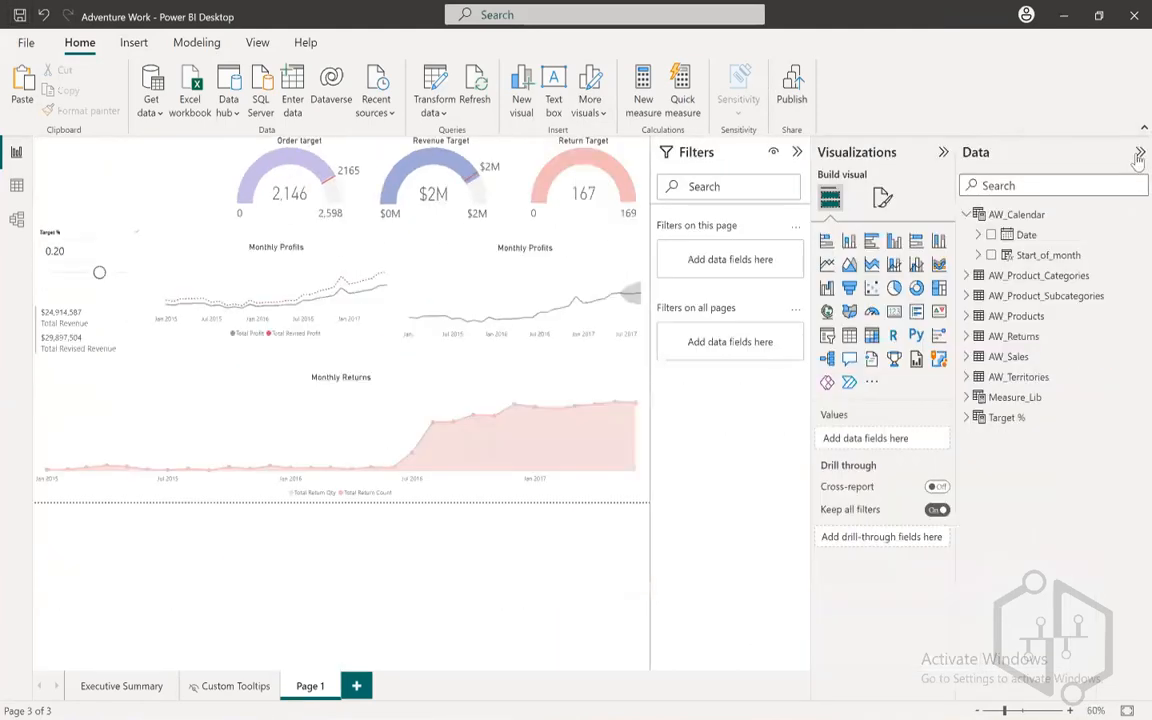
{"action": "left_click", "coordinate": [968, 216]}
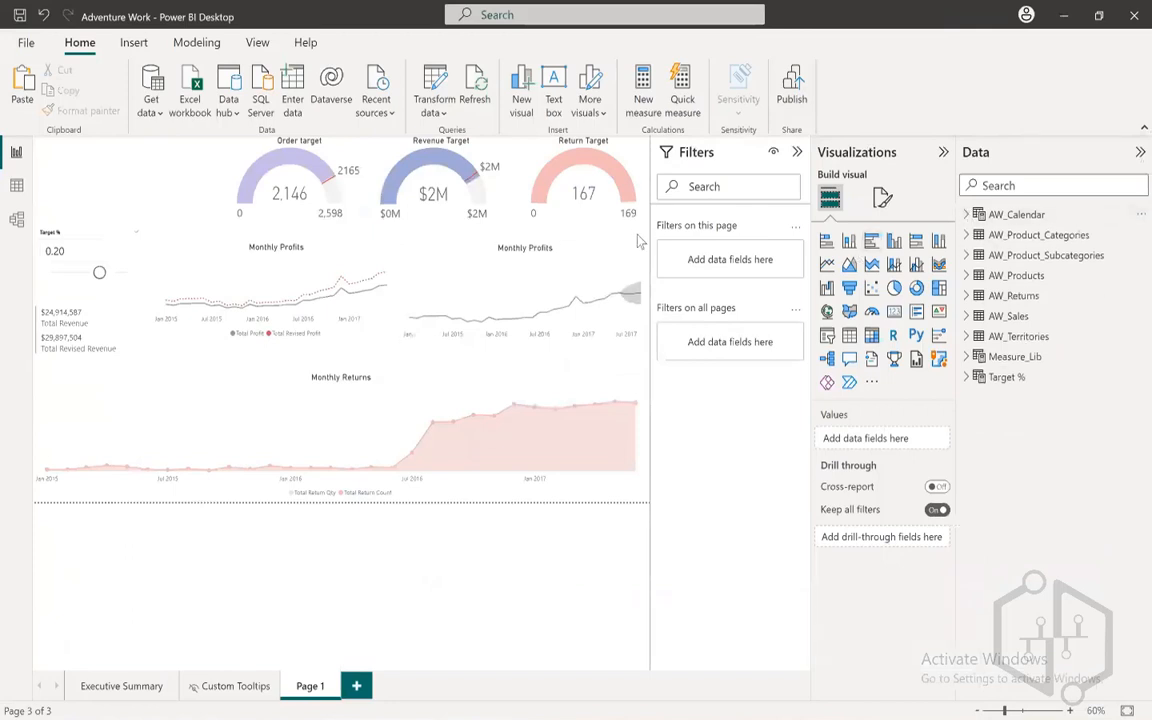
{"action": "left_click", "coordinate": [943, 152]}
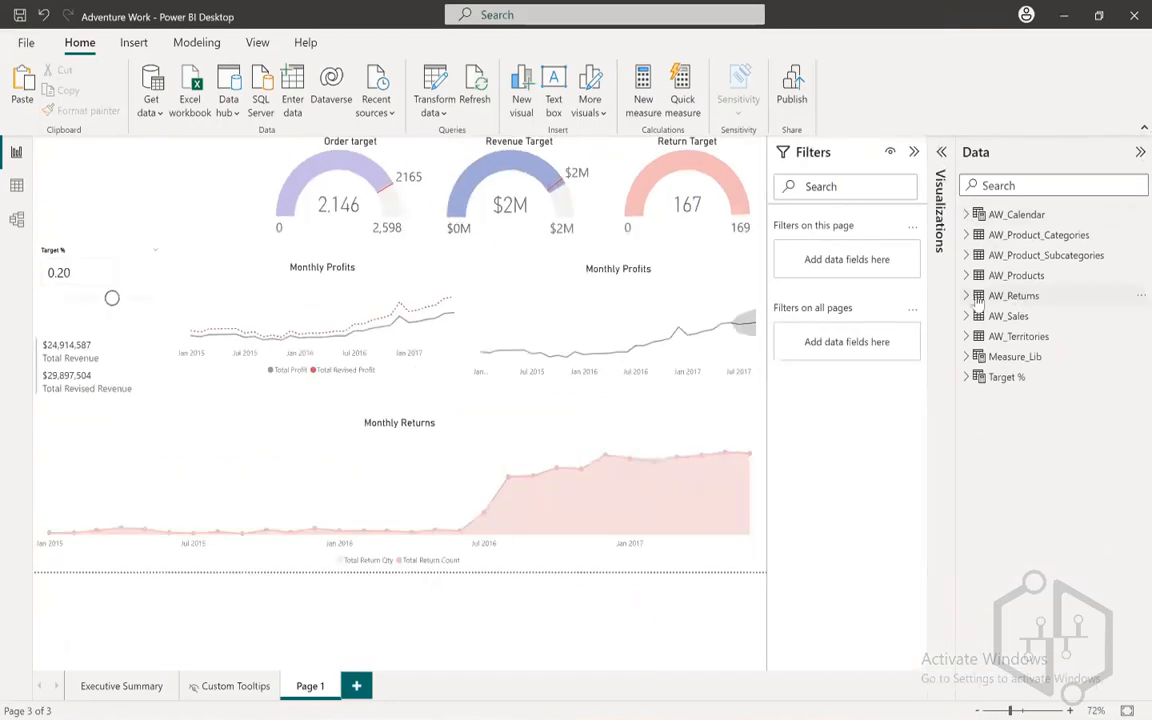
{"action": "left_click", "coordinate": [966, 275]}
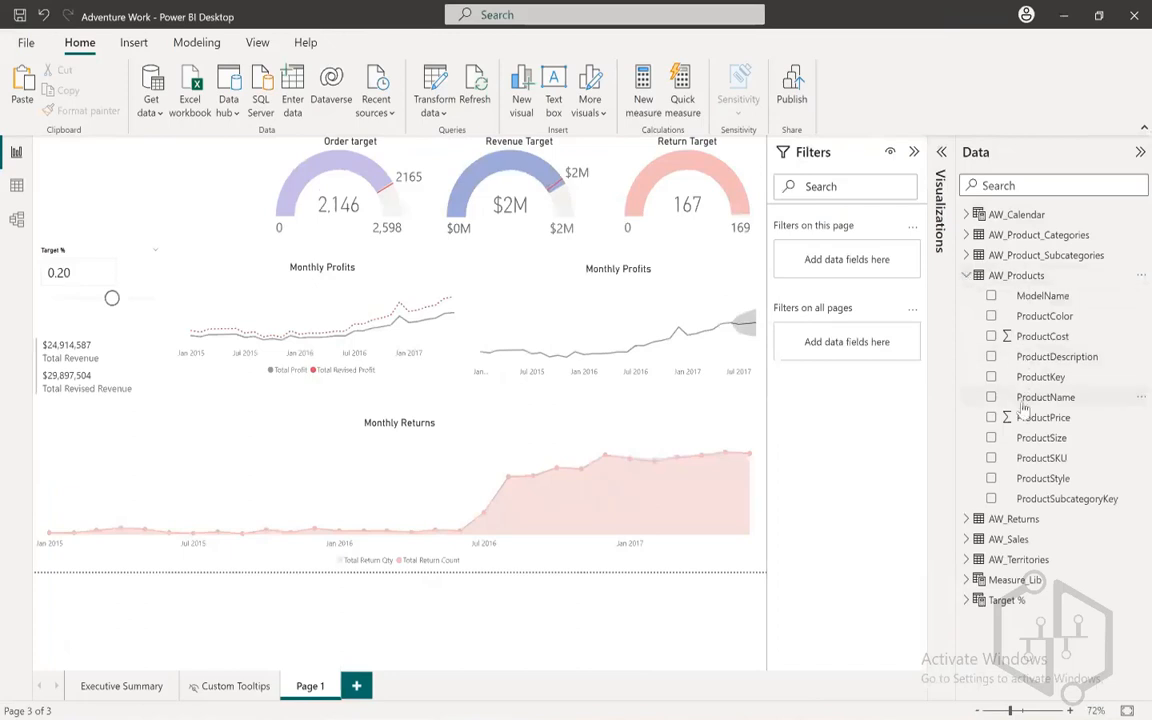
{"action": "left_click_drag", "start_coordinate": [1040, 397], "coordinate": [830, 262]}
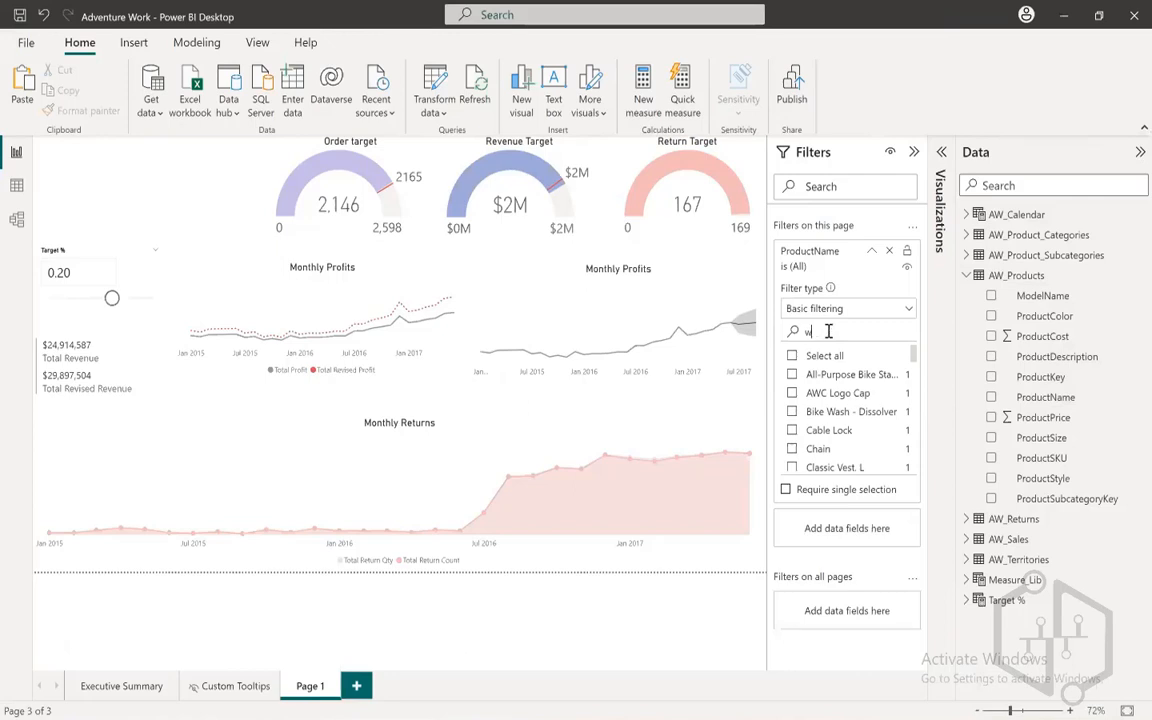
{"action": "left_click", "coordinate": [828, 332]}
{"action": "type", "text": "water"}
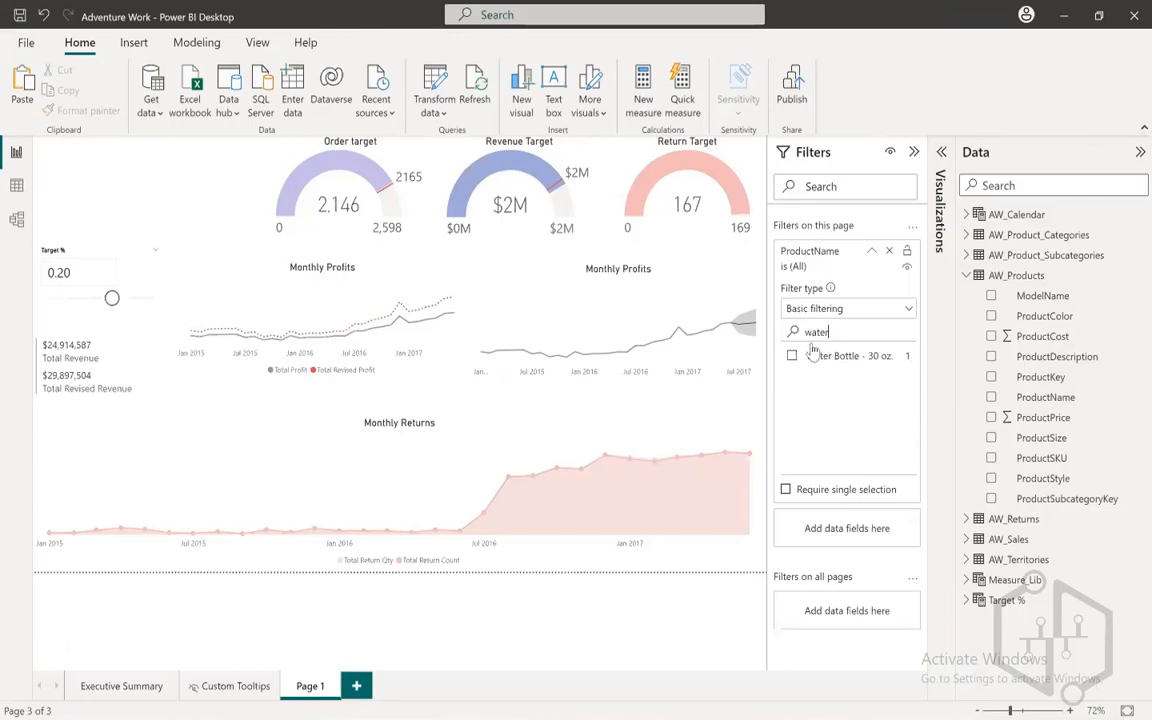
{"action": "left_click", "coordinate": [793, 360]}
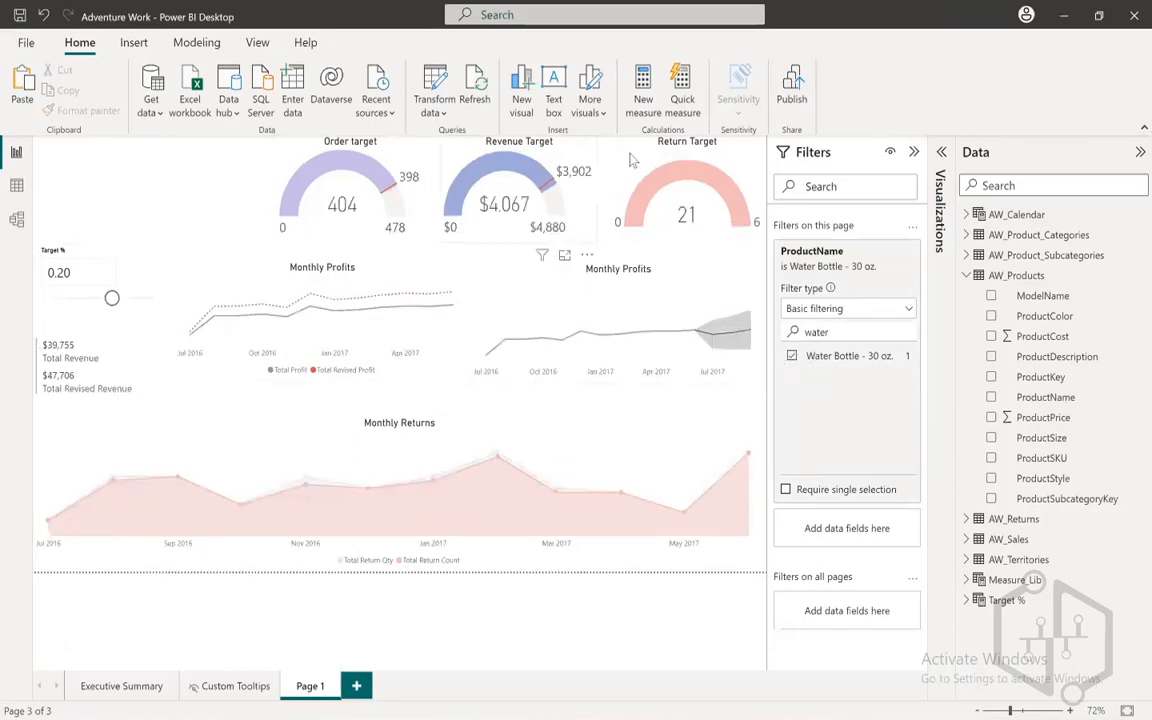
- Add a wide, short card above the Target % slicer and show ProductName from AW_Products in it
{"action": "left_click", "coordinate": [914, 152]}
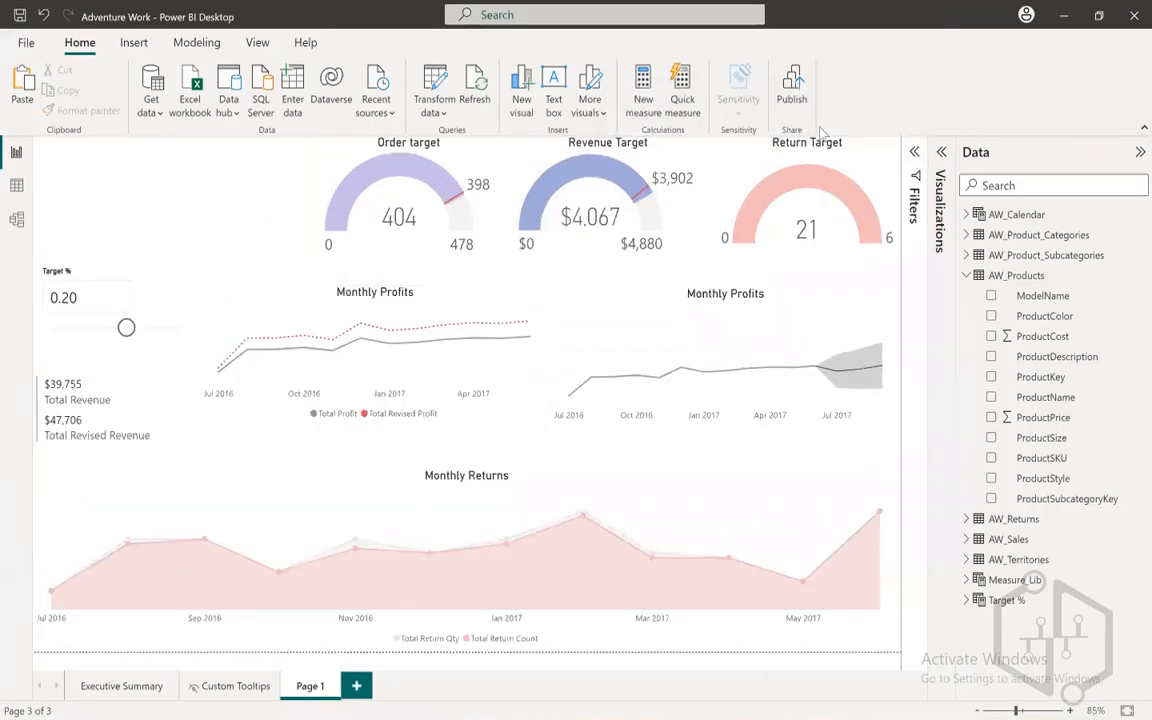
{"action": "left_click", "coordinate": [944, 152]}
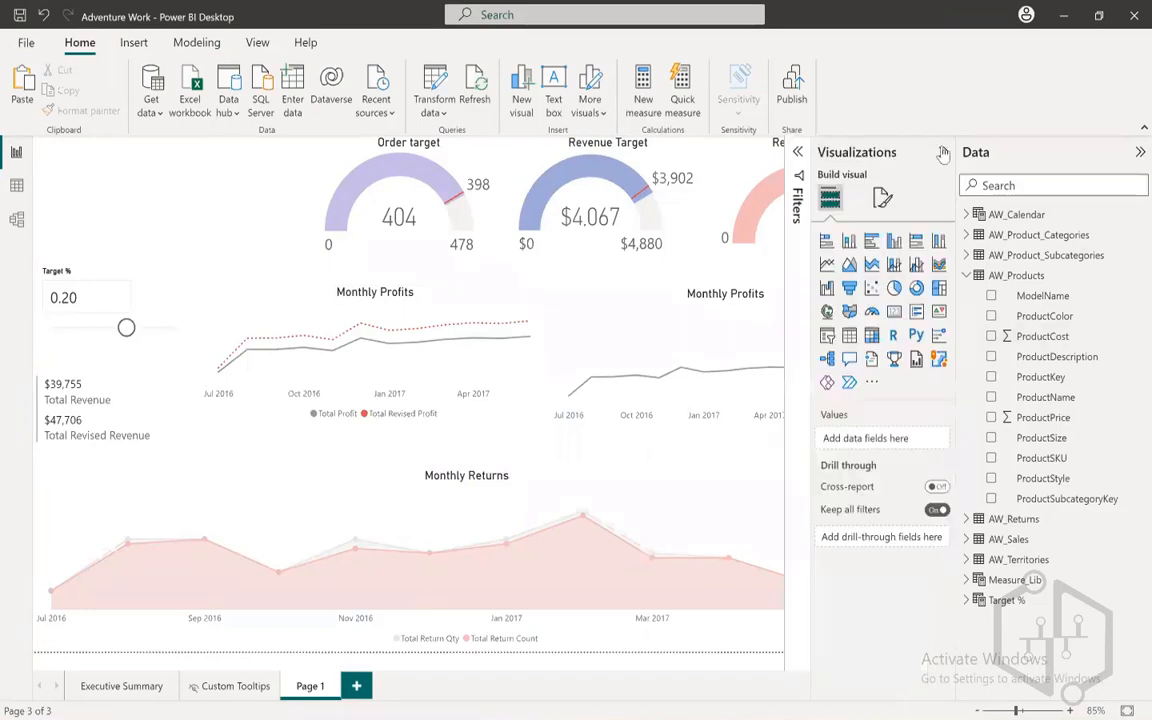
{"action": "left_click", "coordinate": [894, 311]}
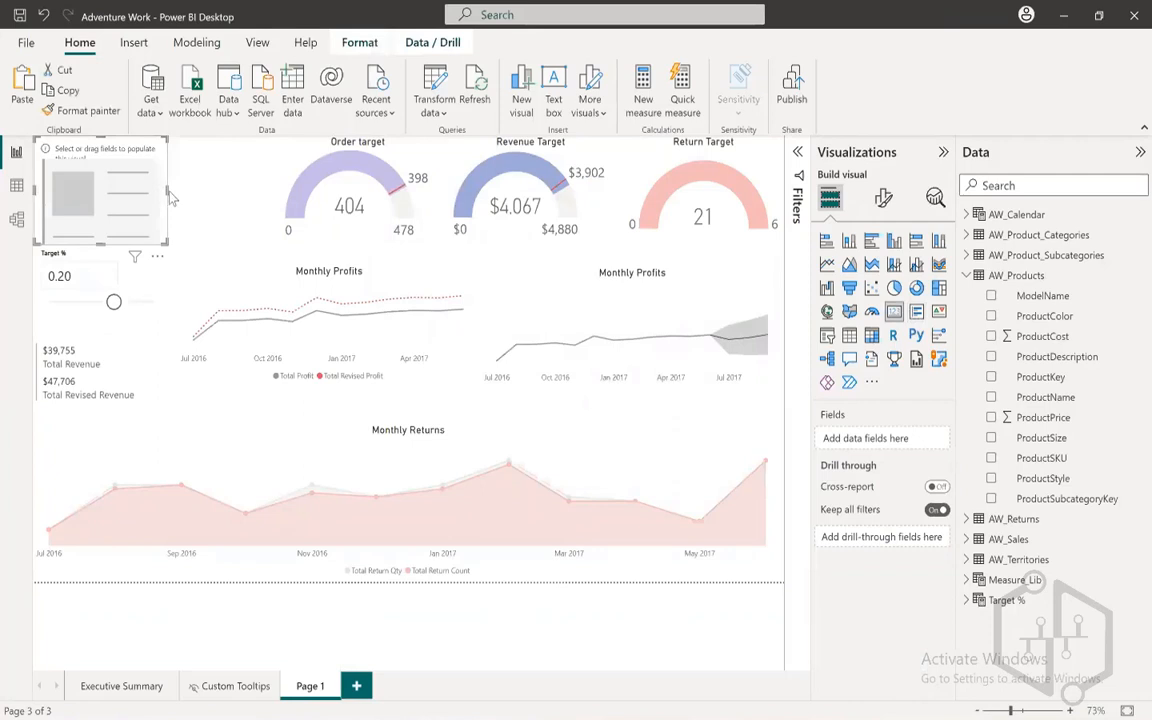
{"action": "left_click_drag", "start_coordinate": [209, 193], "coordinate": [266, 190]}
{"action": "left_click_drag", "start_coordinate": [157, 246], "coordinate": [165, 188]}
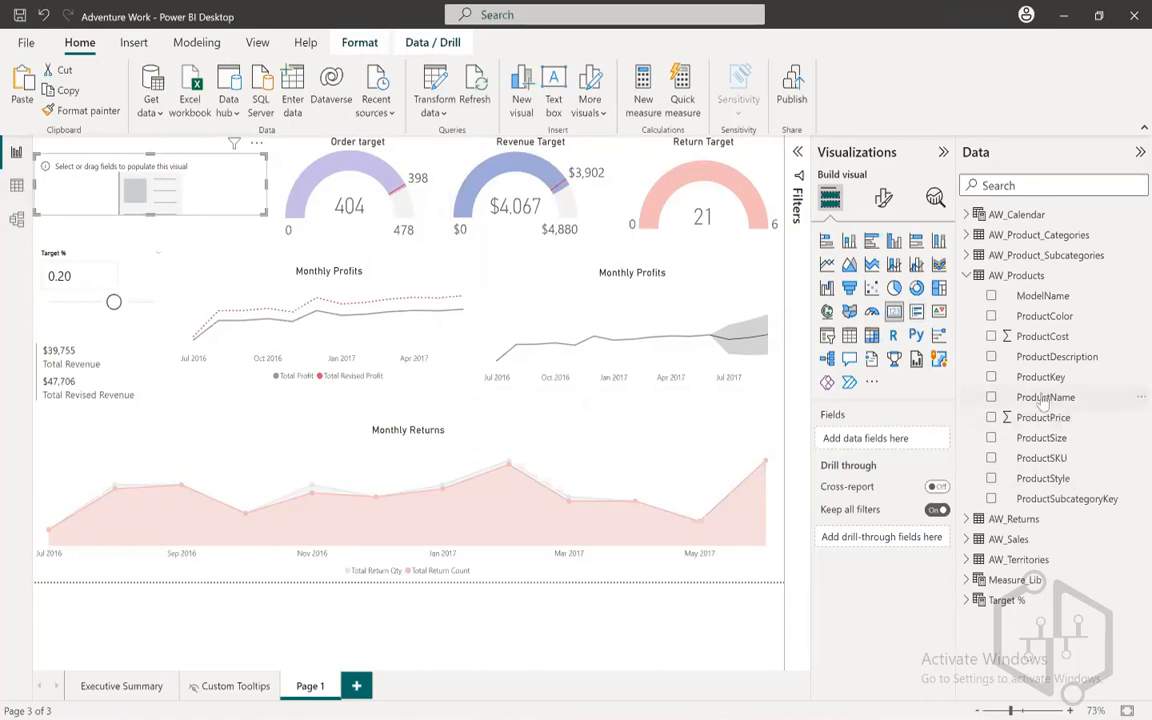
{"action": "left_click_drag", "start_coordinate": [1052, 395], "coordinate": [880, 440]}
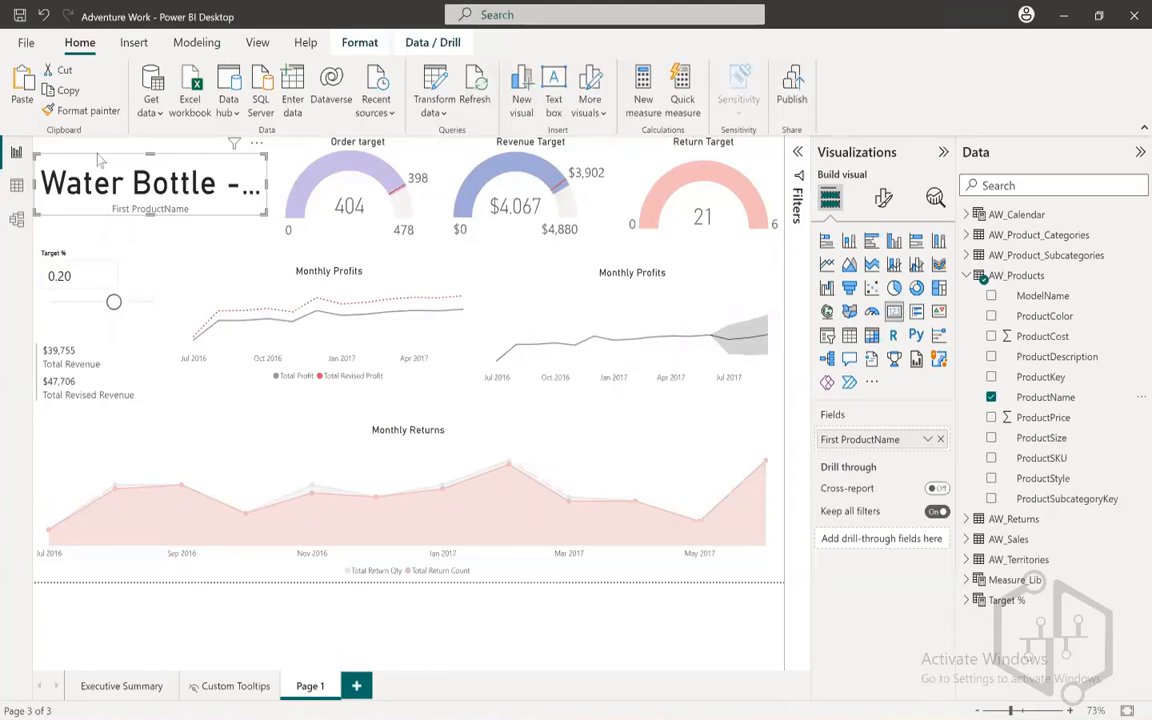
- Turn off the product name card's category label and set its callout value font size to 25
{"action": "left_click", "coordinate": [881, 199]}
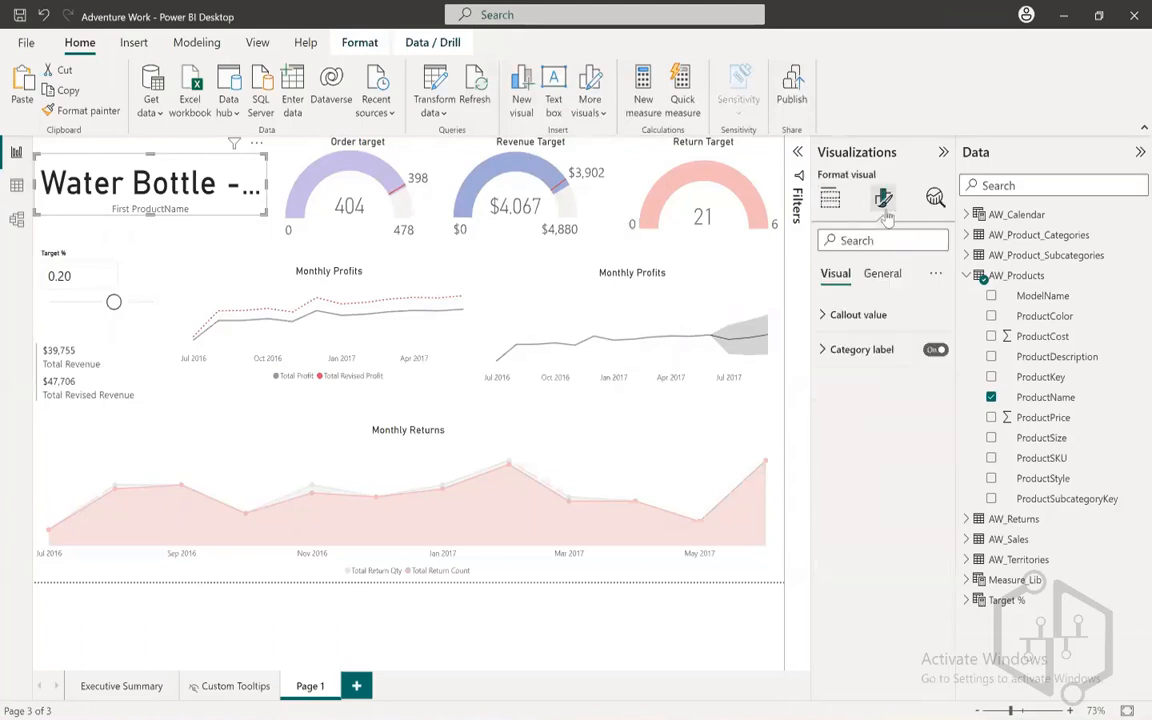
{"action": "left_click", "coordinate": [934, 351]}
{"action": "left_click", "coordinate": [859, 320]}
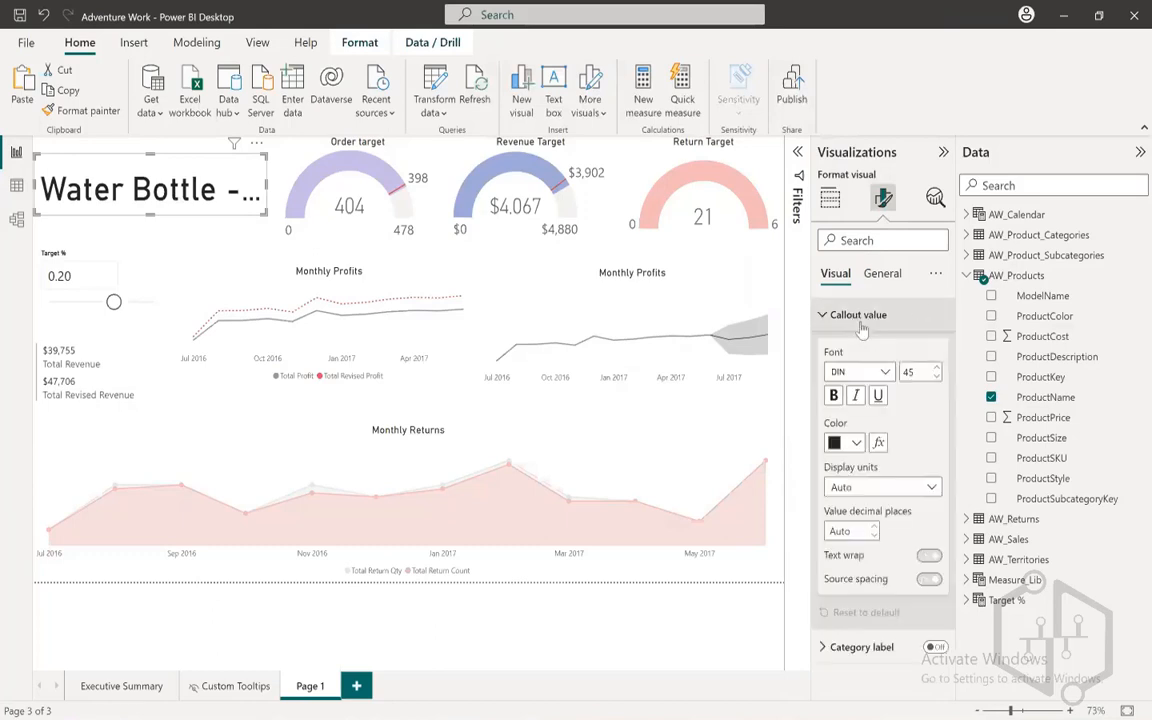
{"action": "double_click", "coordinate": [912, 372]}
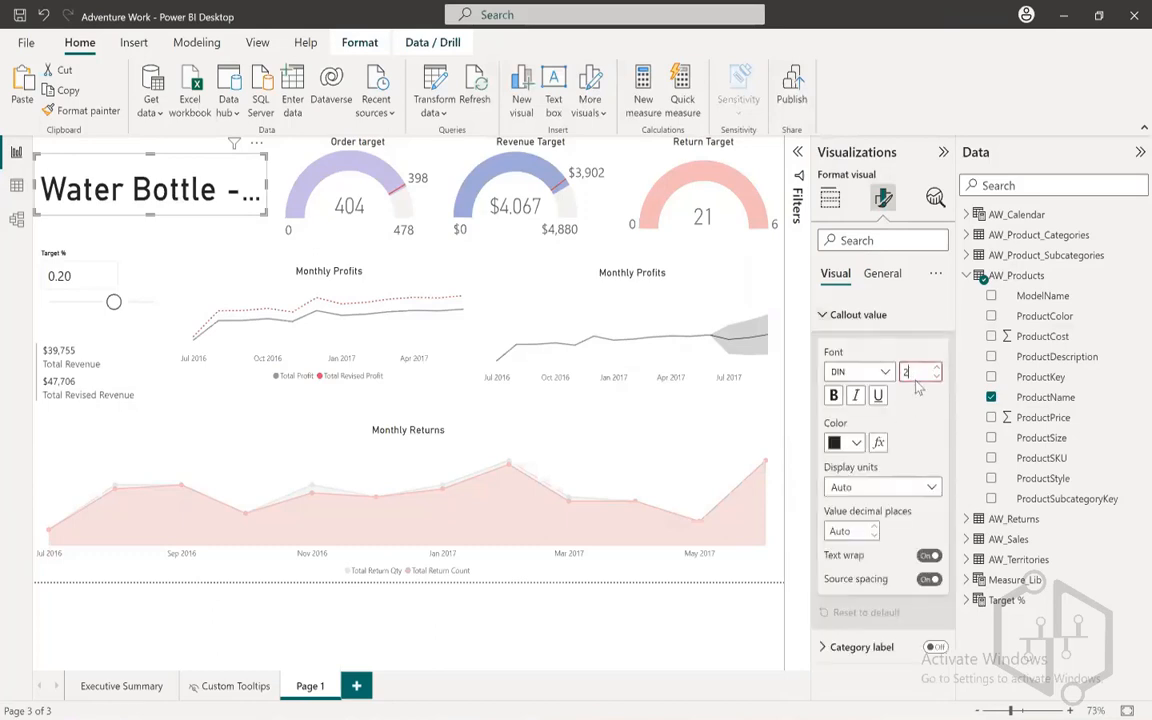
{"action": "type", "text": "25"}
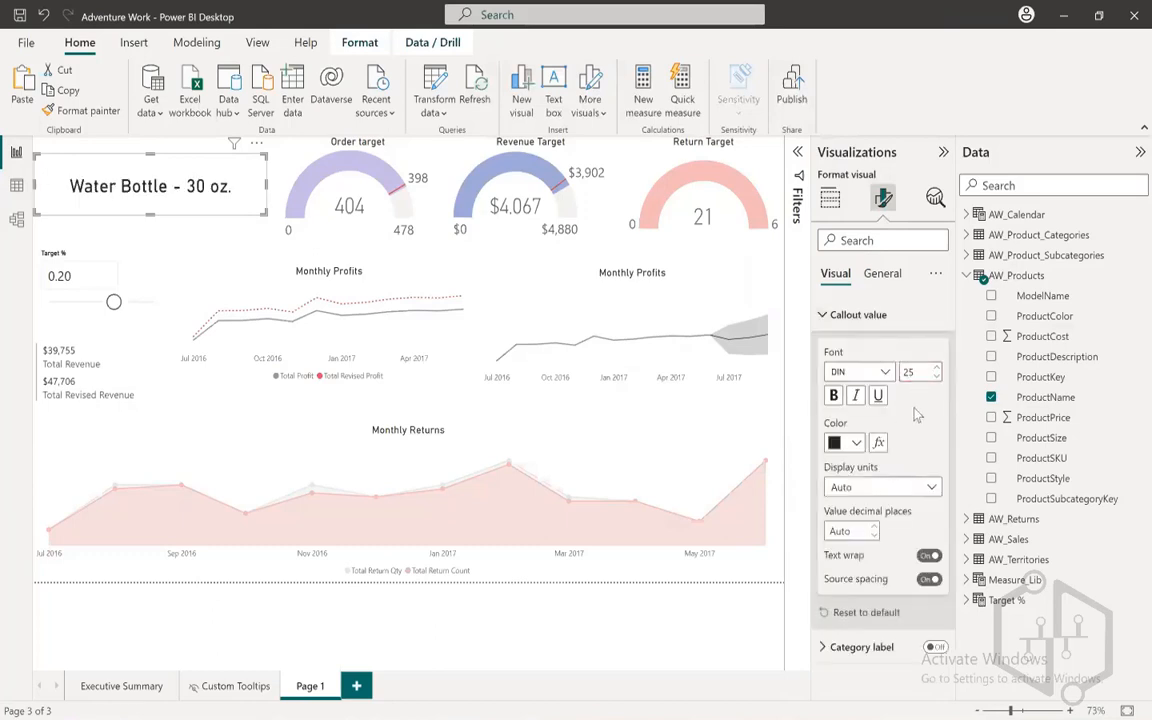
{"action": "left_click", "coordinate": [848, 318]}
- Turn on the product name card's title and set its text to "You are currently viewing data for:"
{"action": "left_click", "coordinate": [881, 276]}
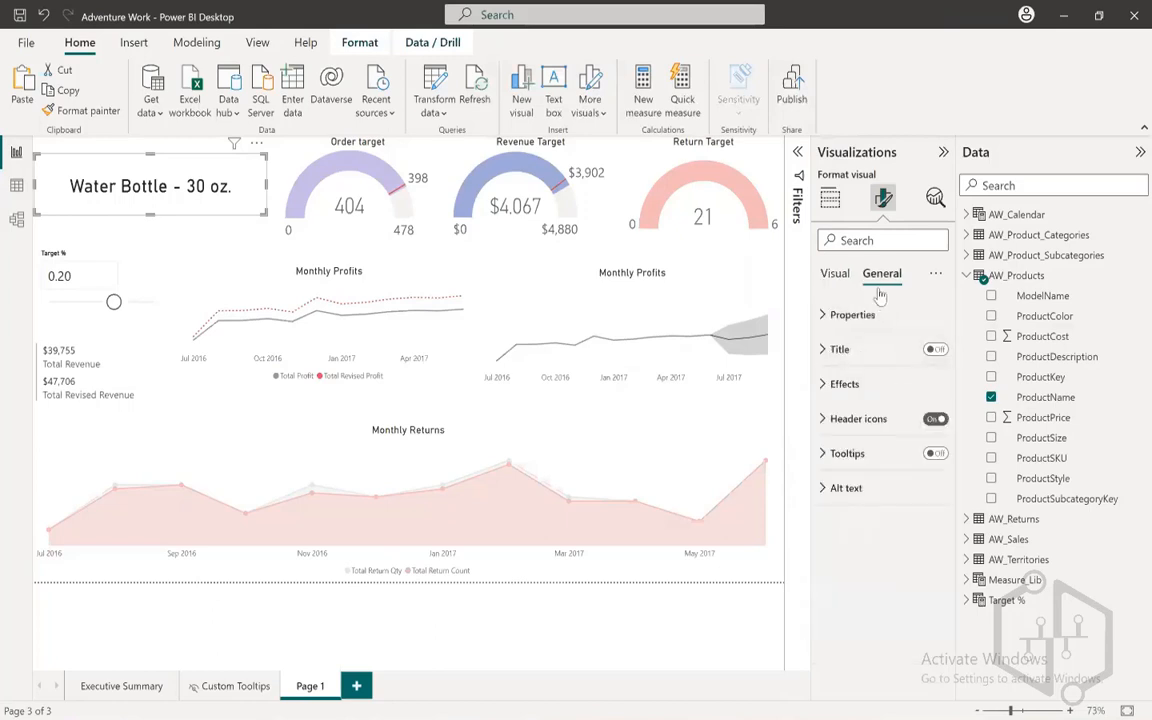
{"action": "left_click", "coordinate": [866, 349]}
{"action": "left_click", "coordinate": [935, 349]}
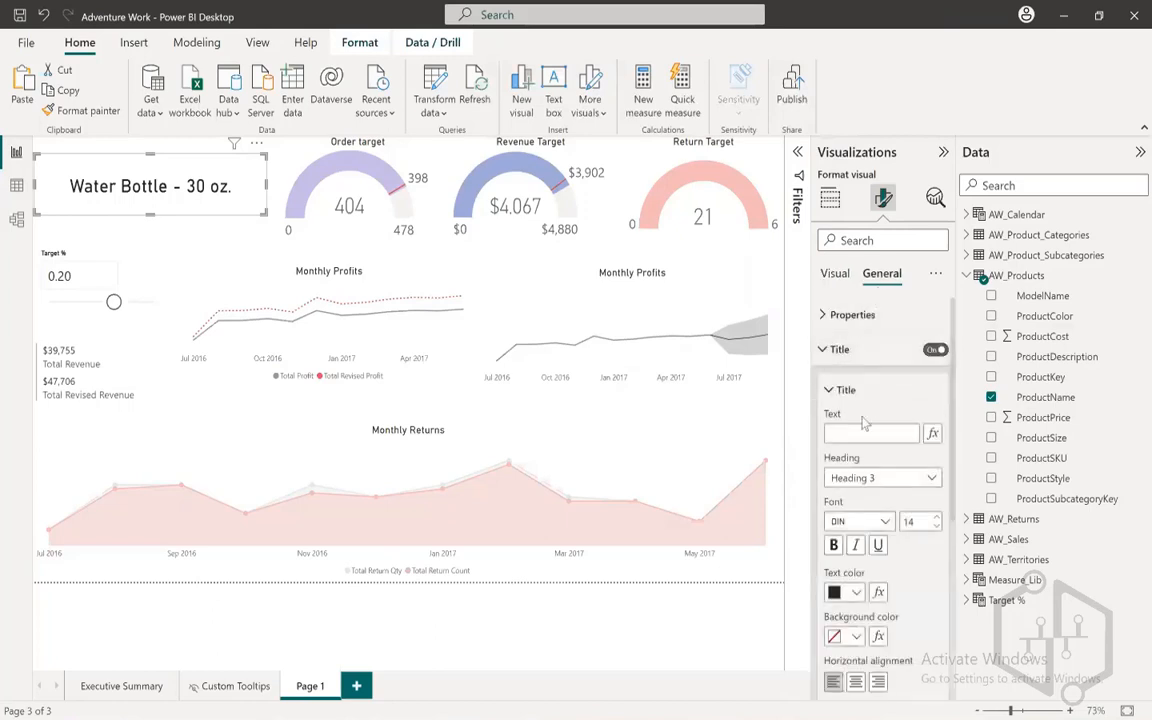
{"action": "left_click", "coordinate": [853, 434]}
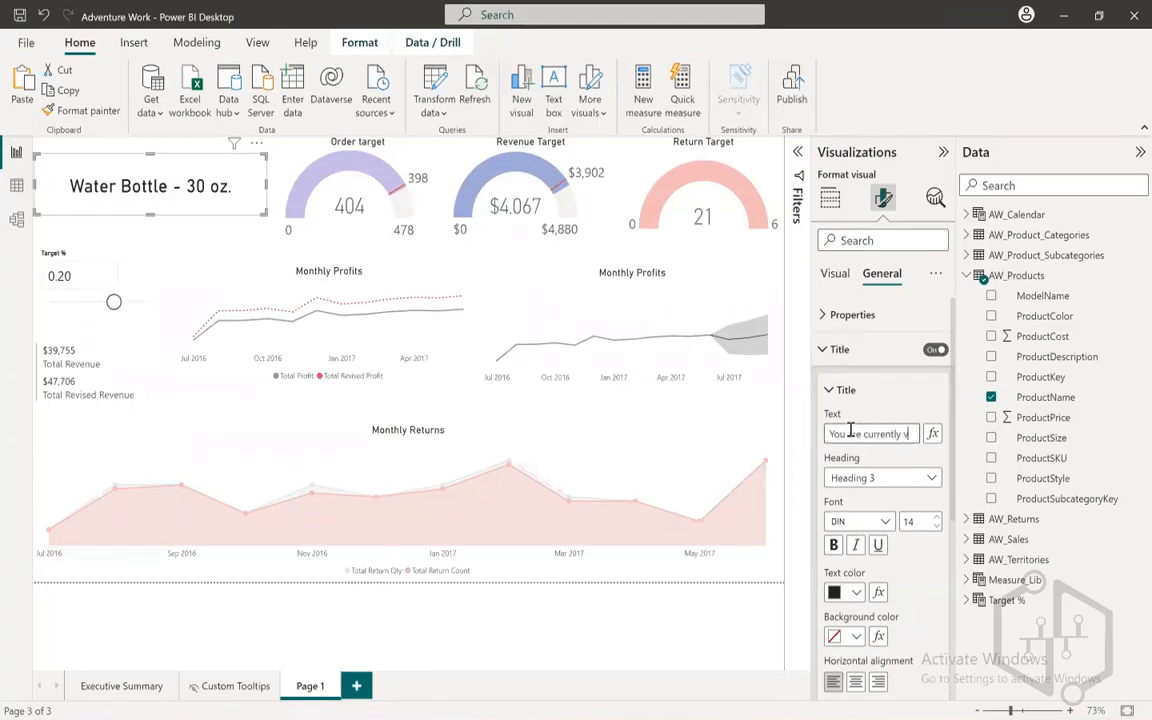
{"action": "type", "text": "ewing data o"}
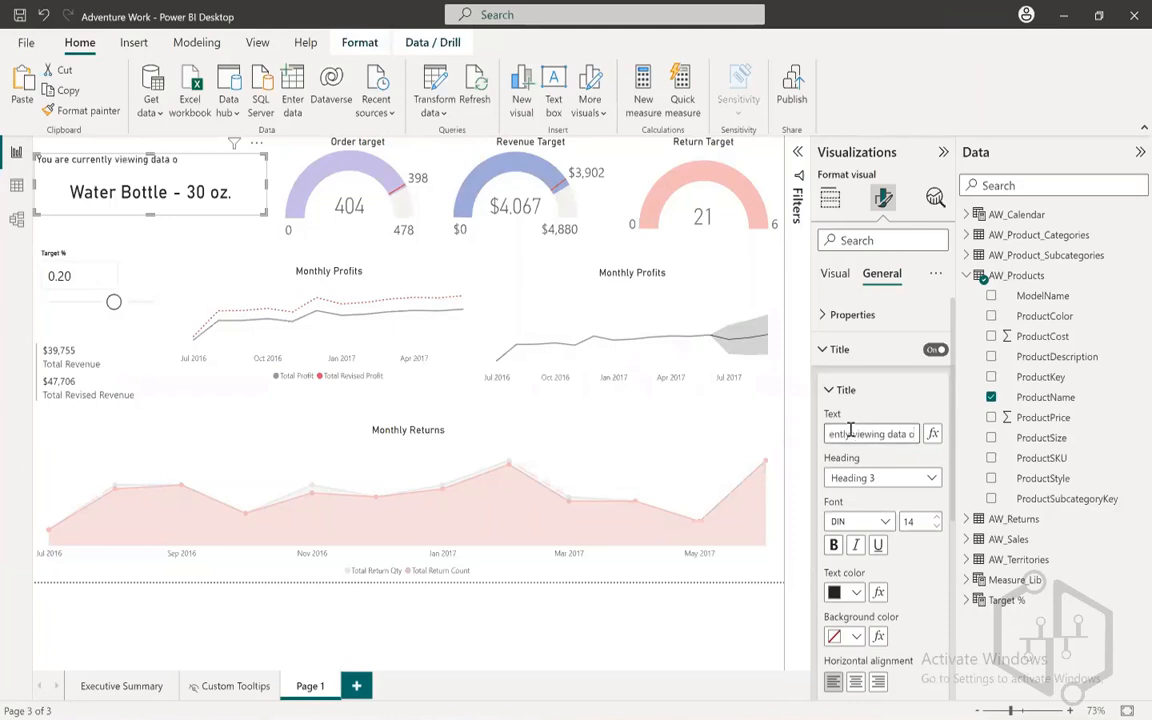
{"action": "key", "text": "BackSpace"}
{"action": "type", "text": "for:"}
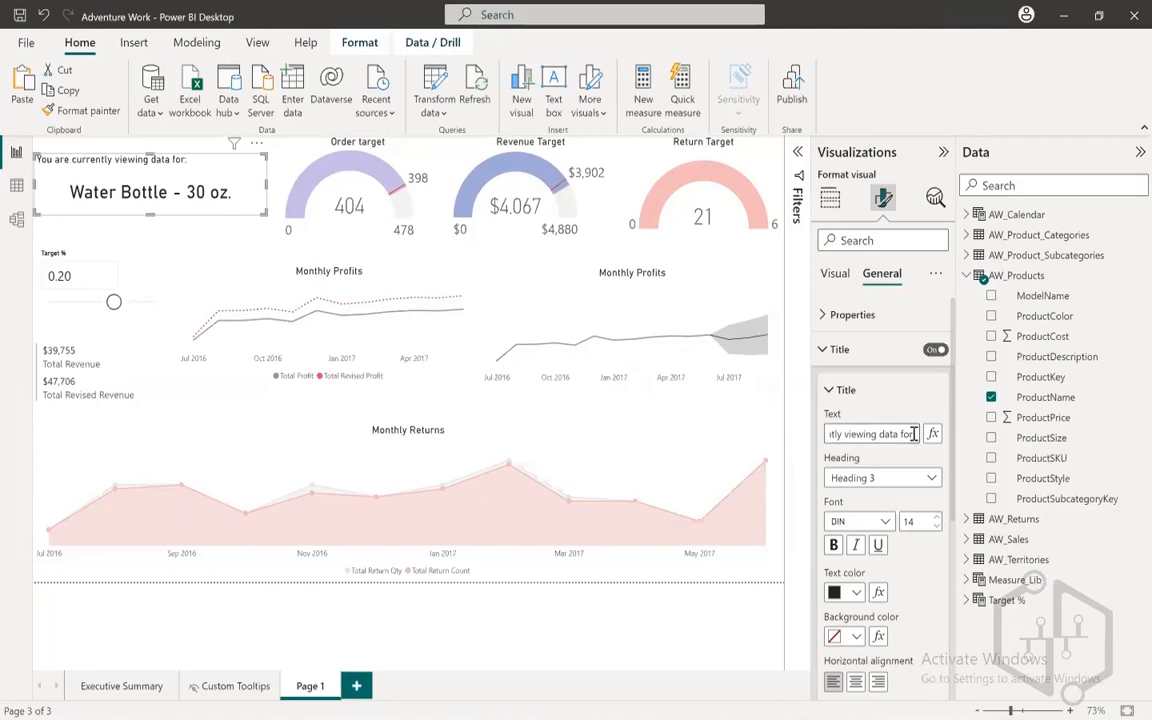
{"action": "left_click", "coordinate": [824, 349]}
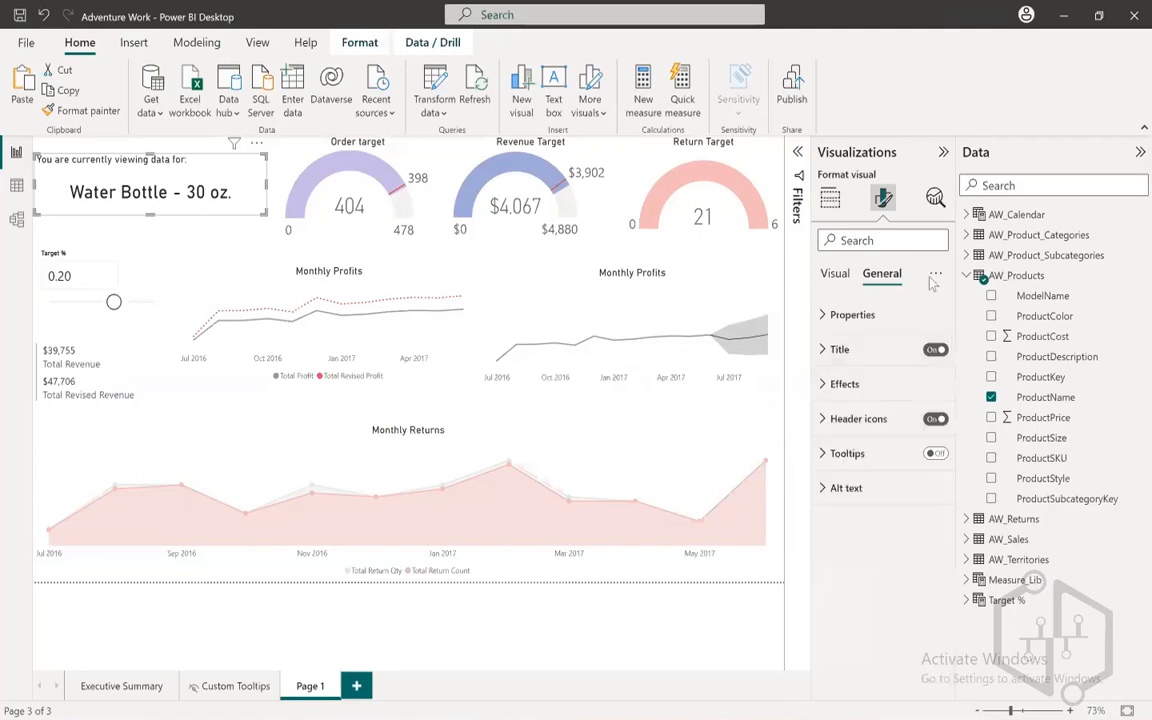
- Set the product name card's title text color to white and its title background color to black
{"action": "left_click", "coordinate": [840, 349]}
{"action": "scroll", "coordinate": [895, 566], "scroll_direction": "down", "scroll_amount": 4}
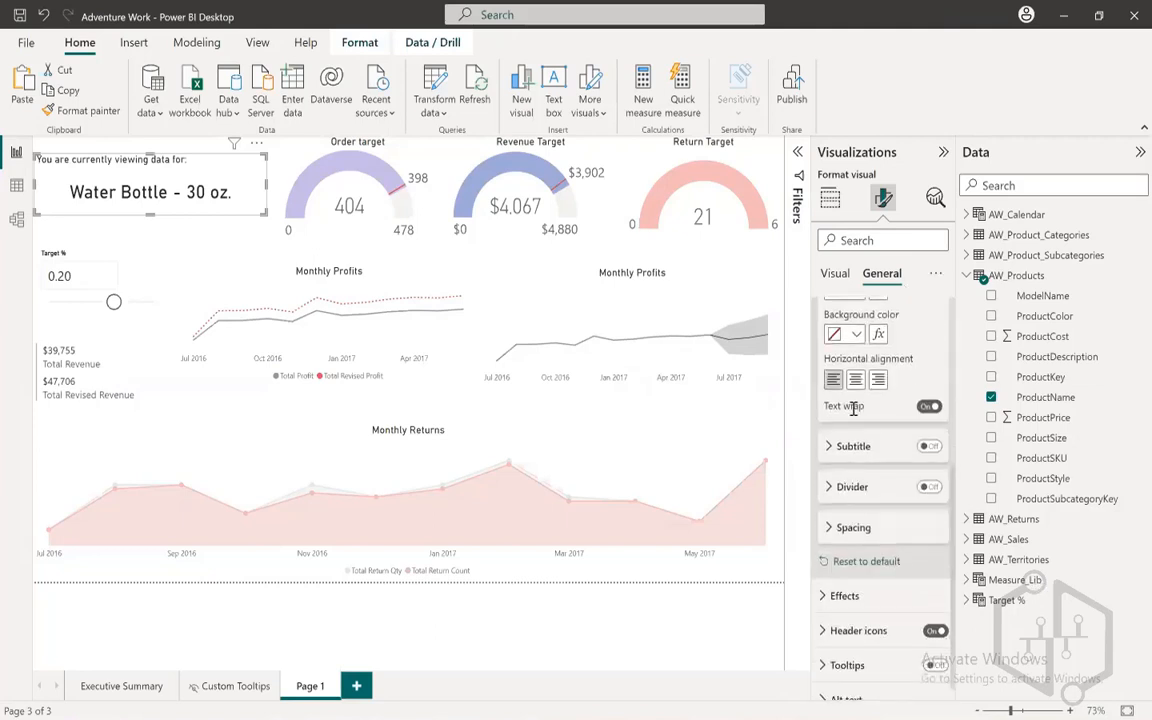
{"action": "scroll", "coordinate": [857, 503], "scroll_direction": "up", "scroll_amount": 4}
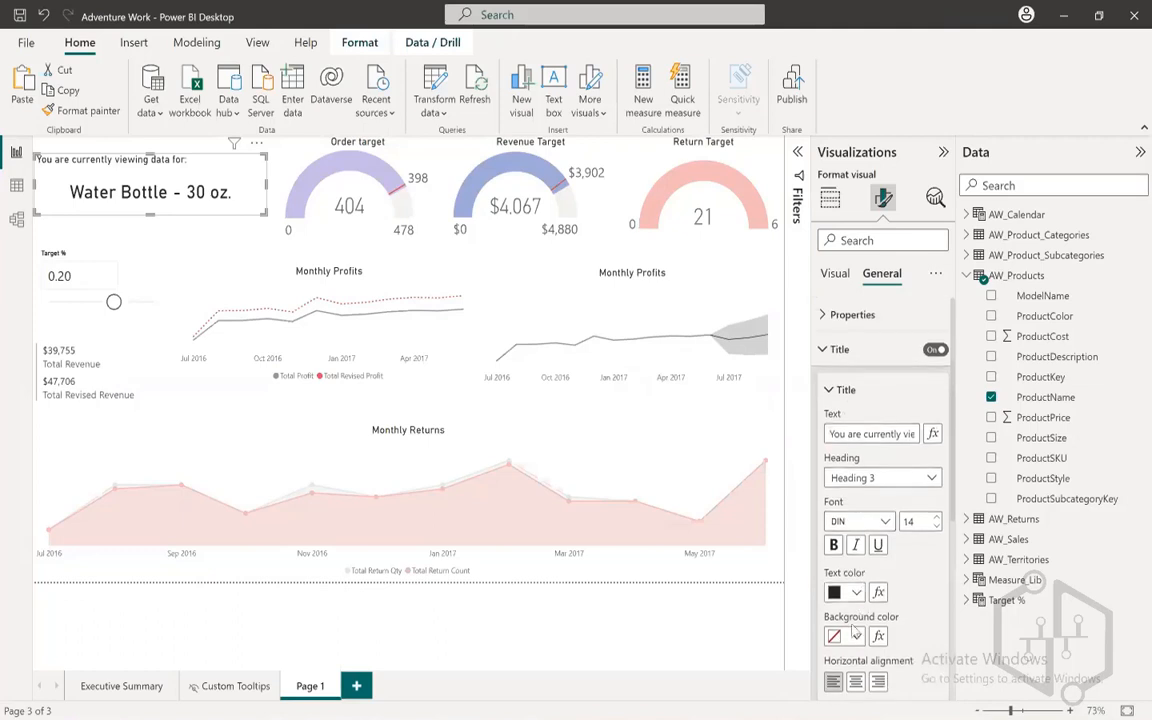
{"action": "left_click", "coordinate": [845, 591]}
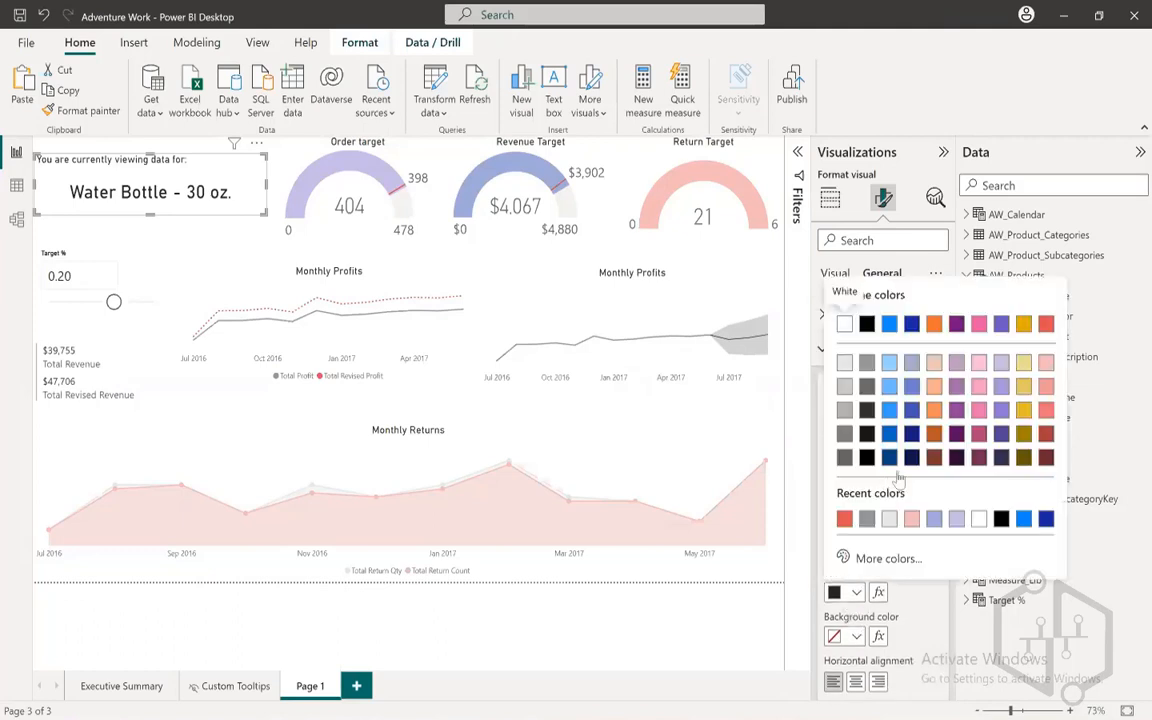
{"action": "left_click", "coordinate": [978, 518]}
{"action": "left_click", "coordinate": [845, 636]}
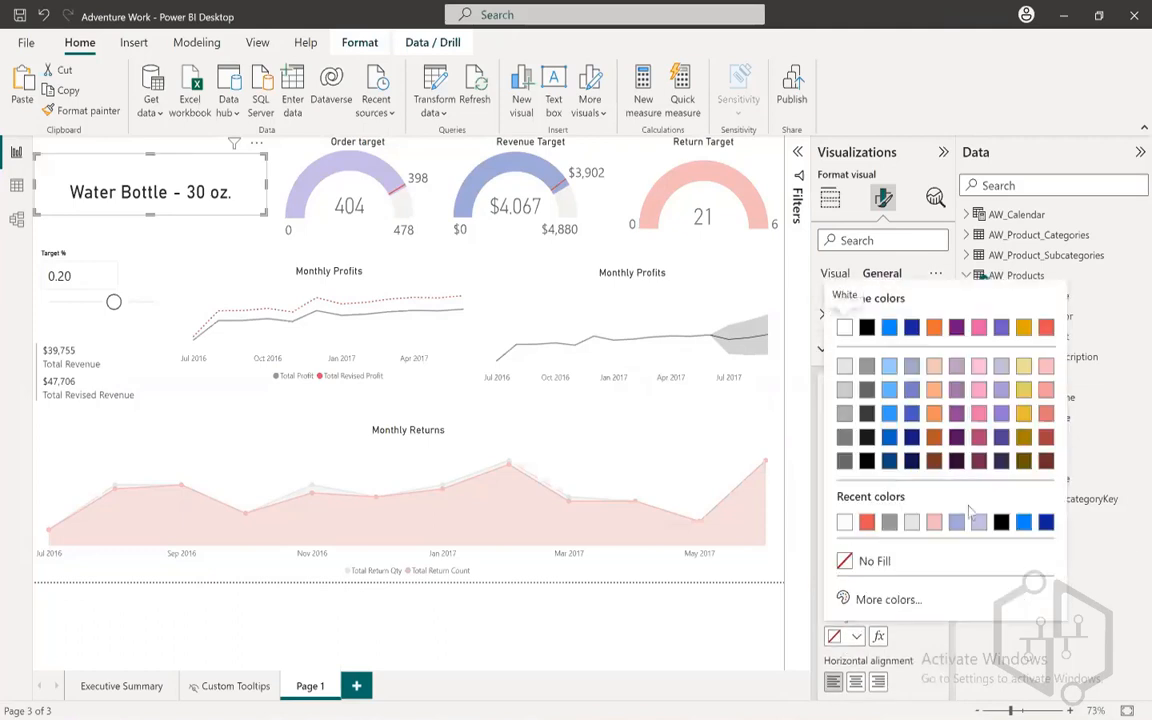
{"action": "left_click", "coordinate": [870, 461]}
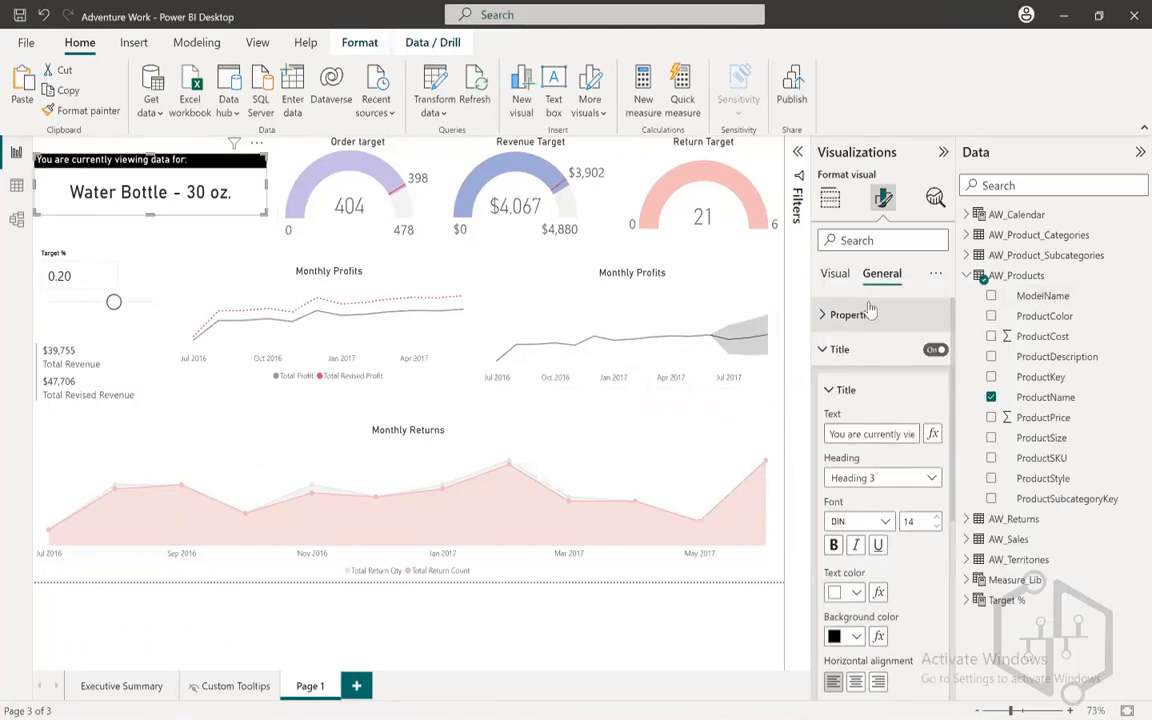
{"action": "left_click", "coordinate": [822, 352]}
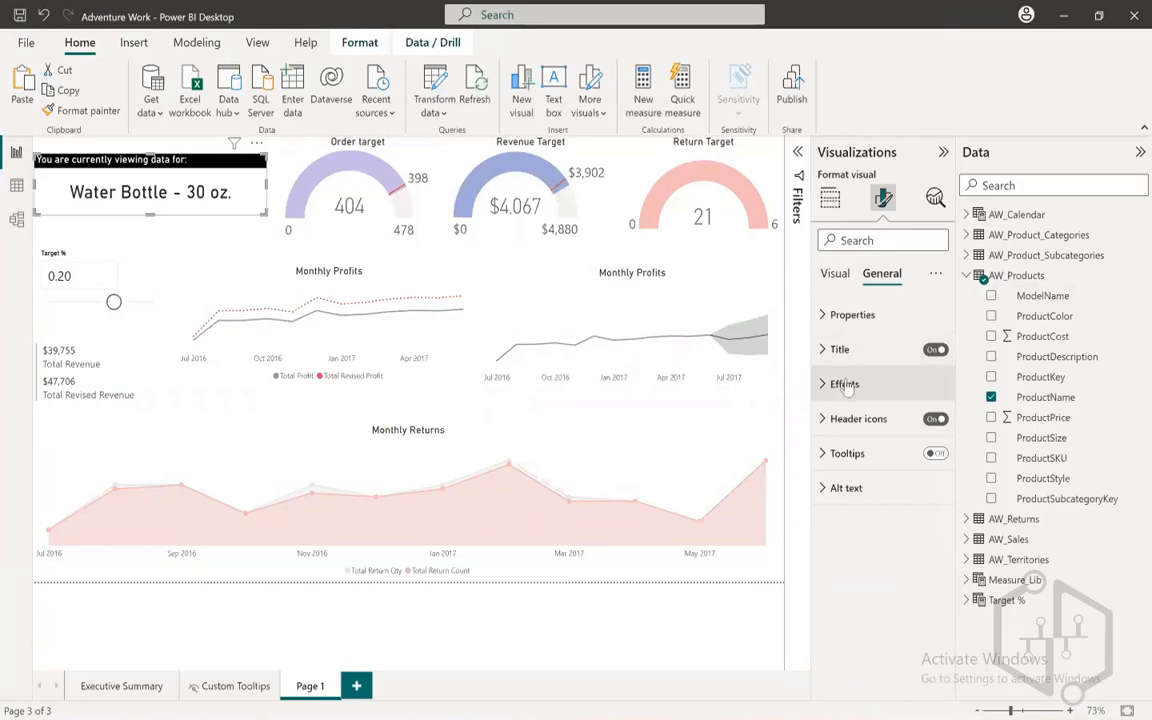
{"action": "left_click", "coordinate": [836, 274]}
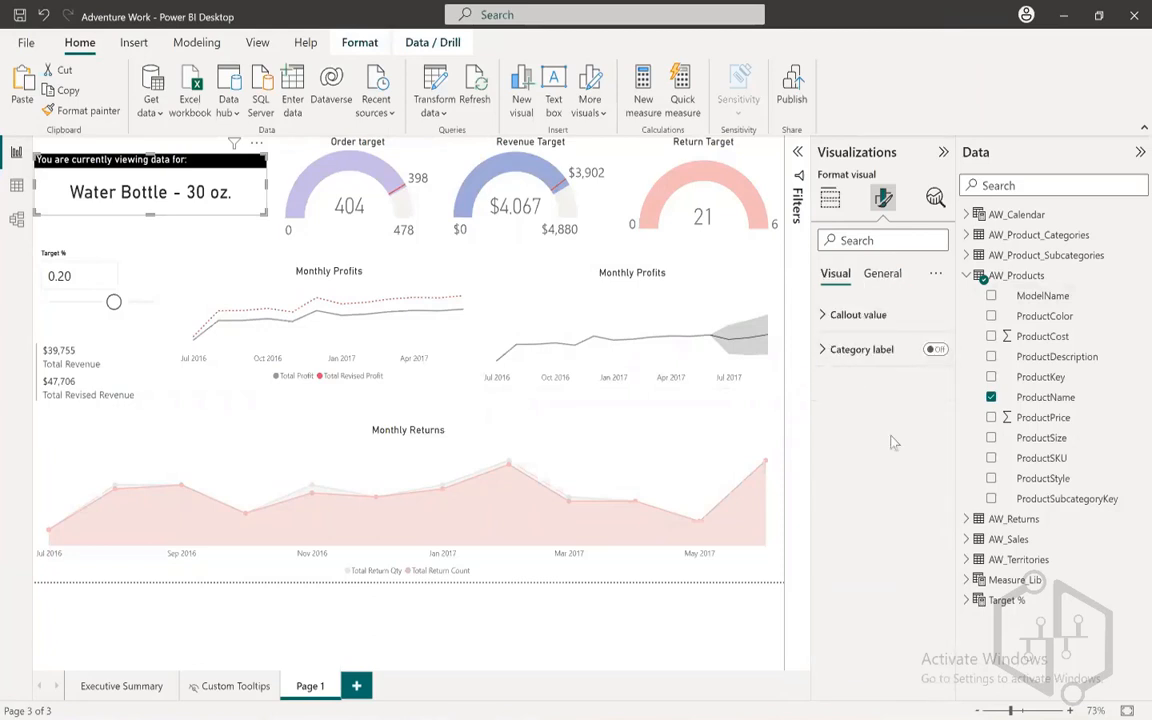
{"action": "left_click", "coordinate": [843, 320]}
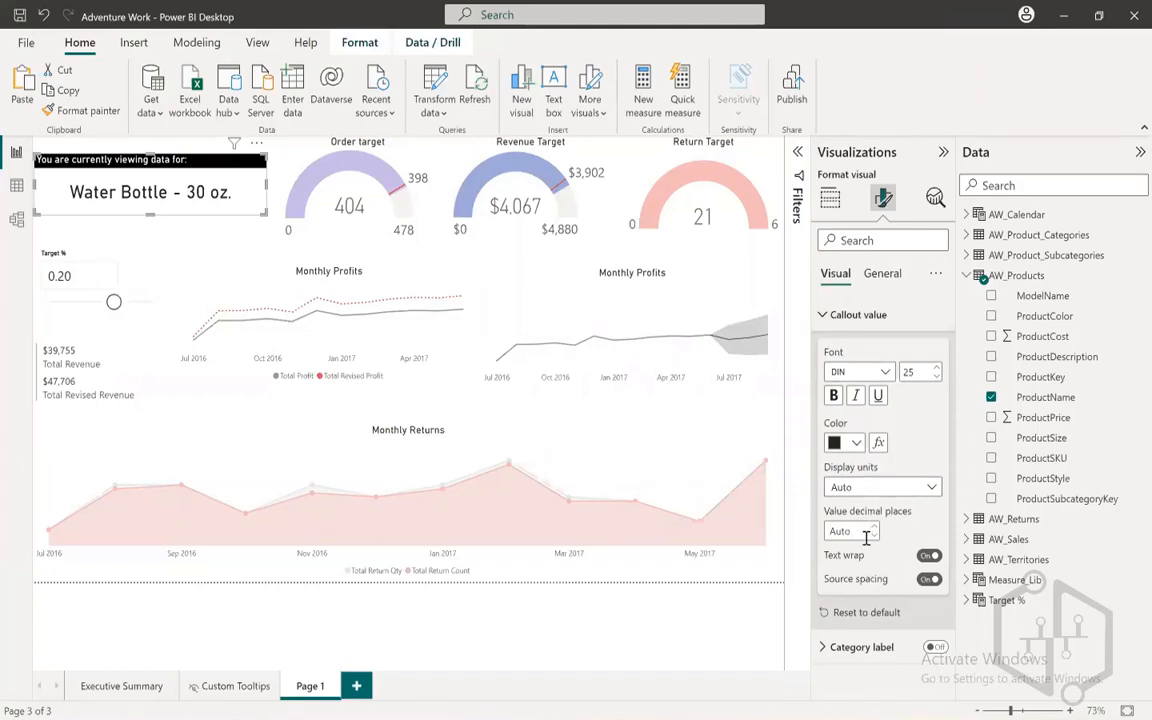
{"action": "left_click", "coordinate": [846, 316]}
{"action": "left_click", "coordinate": [851, 350]}
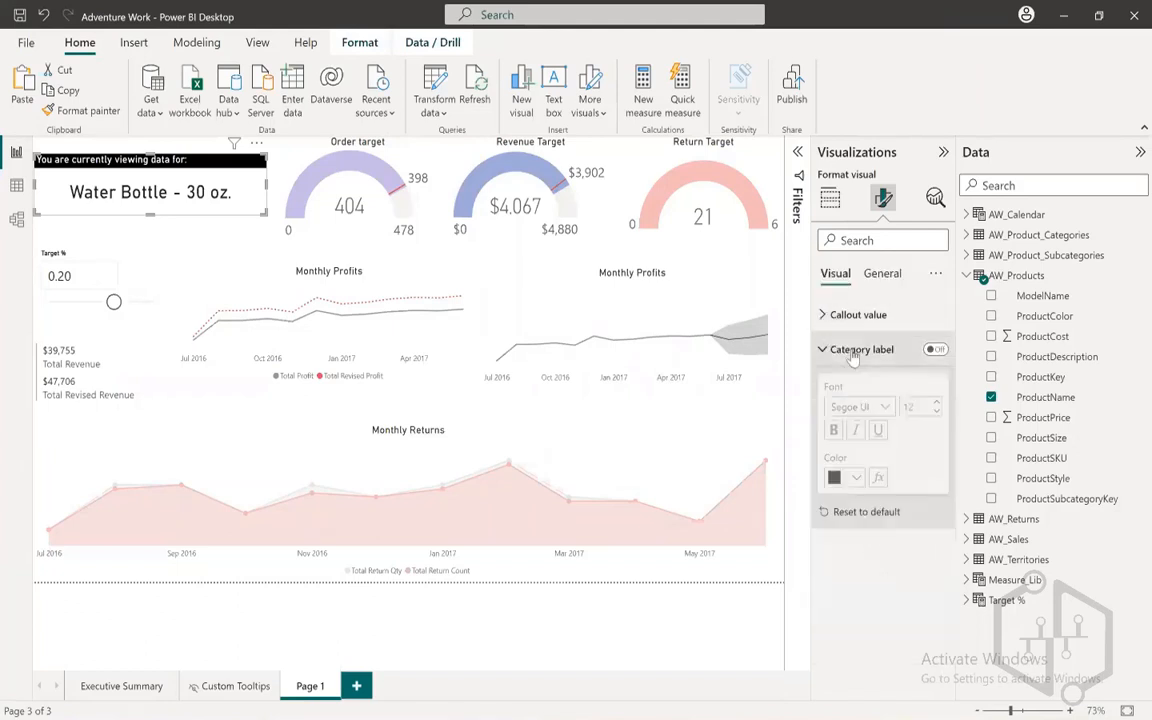
{"action": "left_click", "coordinate": [853, 352]}
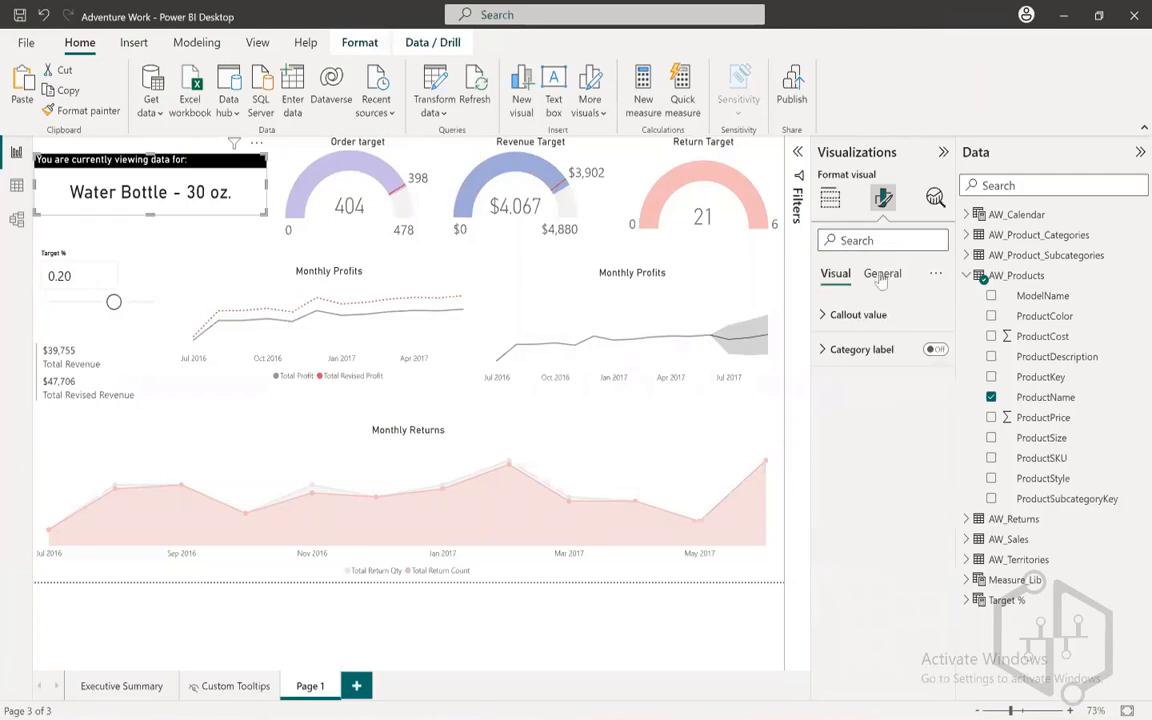
- Set the product name card's background color to a very dark gray, keeping the black title strip distinct
{"action": "left_click", "coordinate": [882, 273]}
{"action": "left_click", "coordinate": [846, 349]}
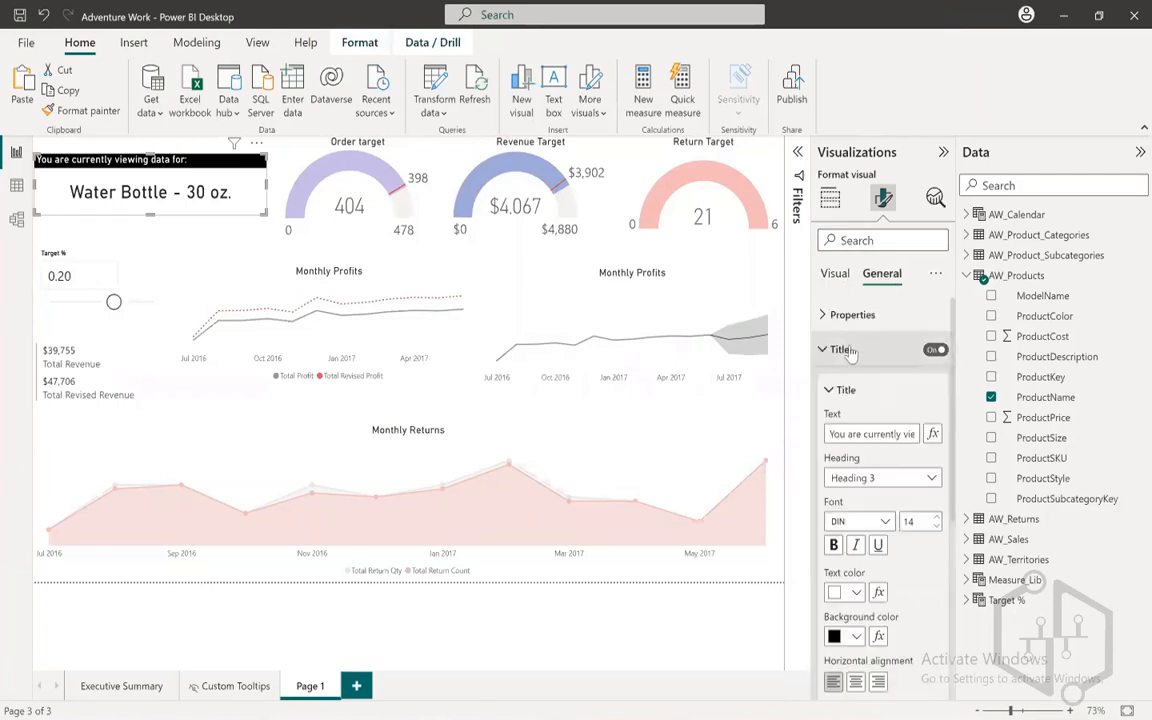
{"action": "left_click", "coordinate": [846, 350]}
{"action": "left_click", "coordinate": [845, 385]}
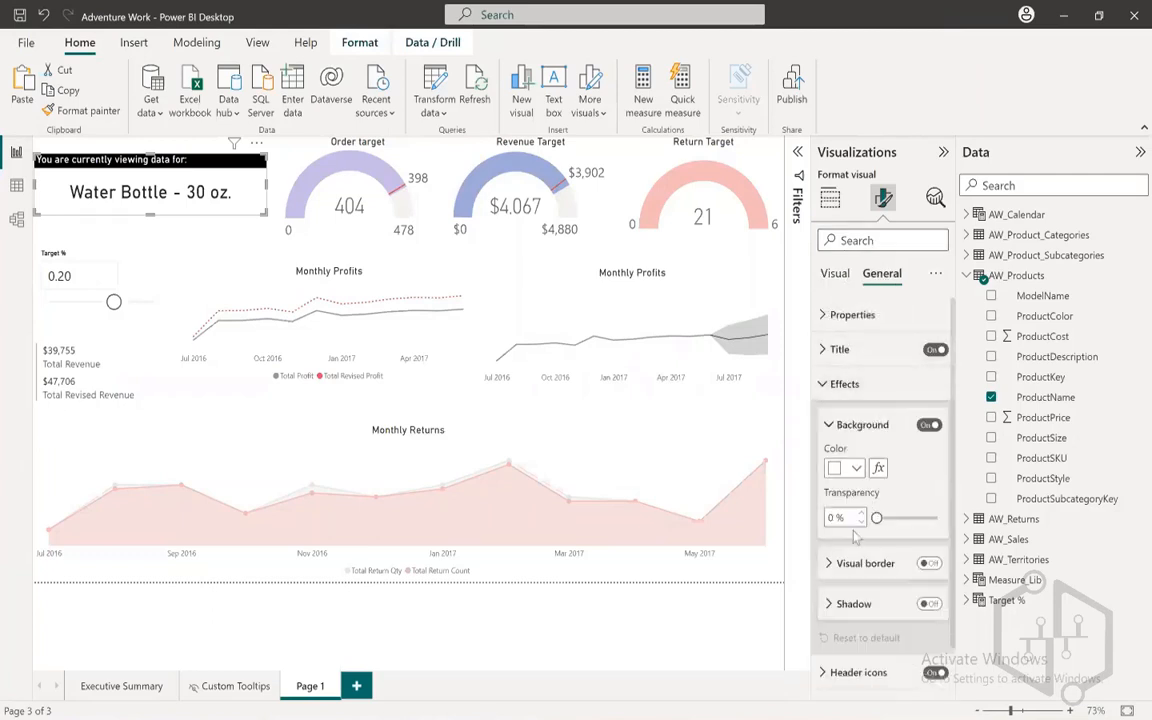
{"action": "left_click", "coordinate": [852, 469]}
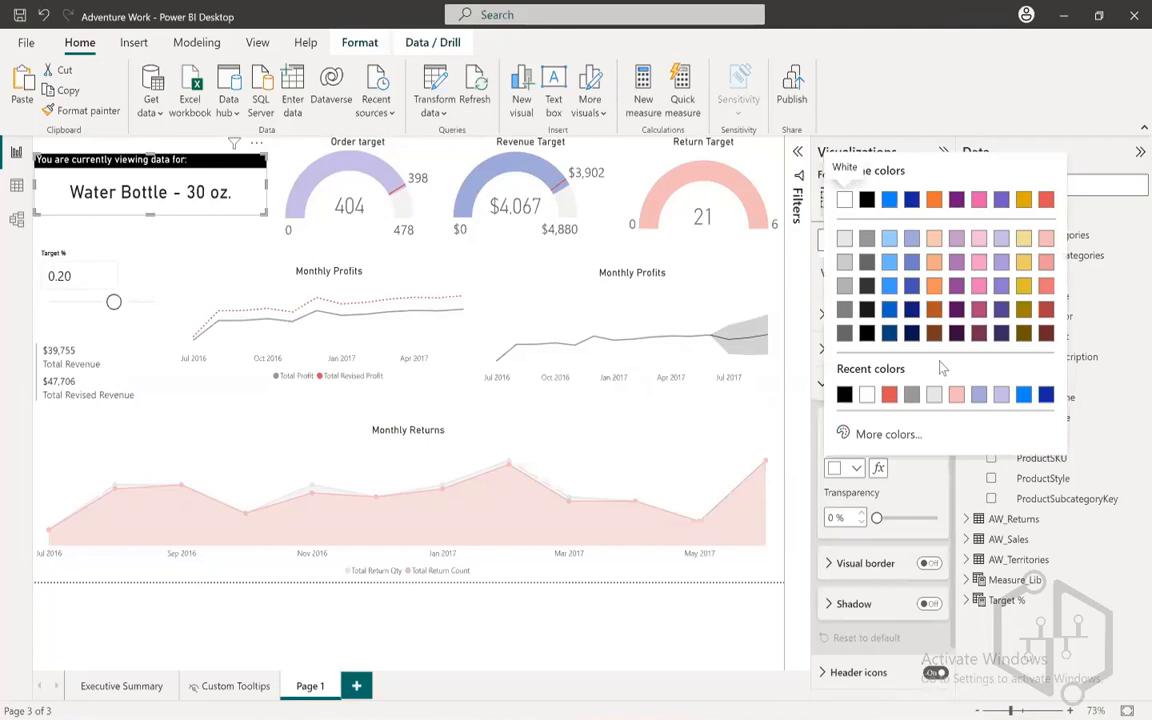
{"action": "left_click", "coordinate": [867, 286]}
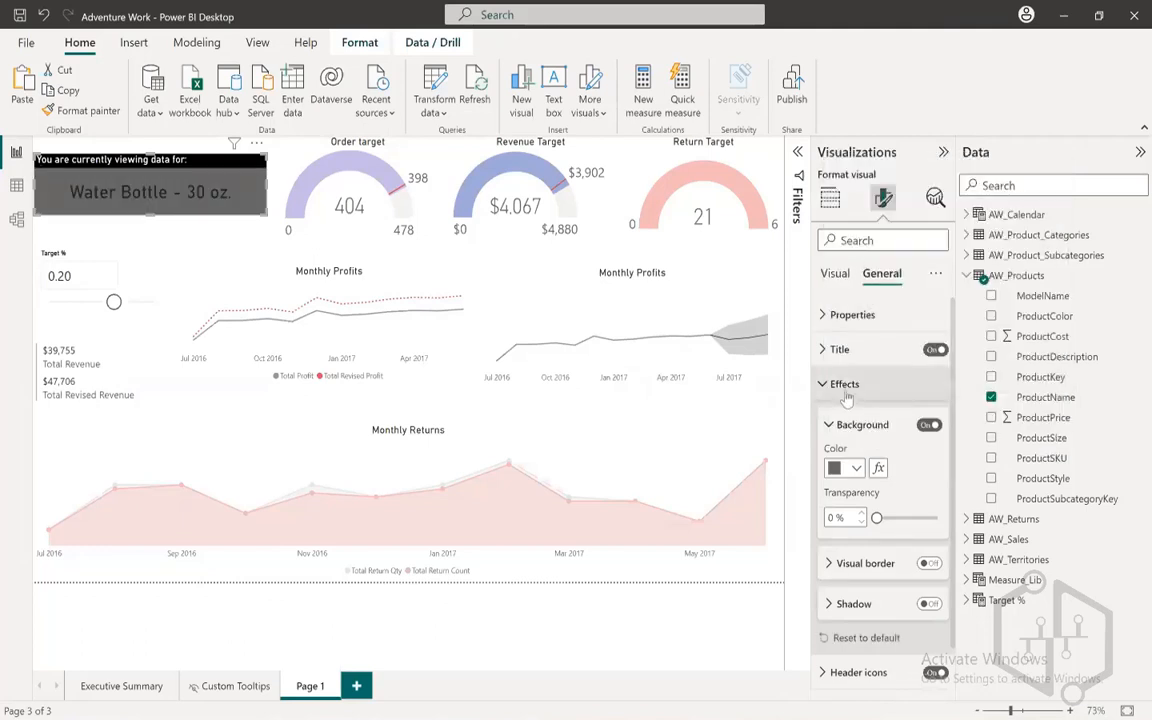
{"action": "left_click", "coordinate": [852, 468]}
{"action": "left_click", "coordinate": [867, 287]}
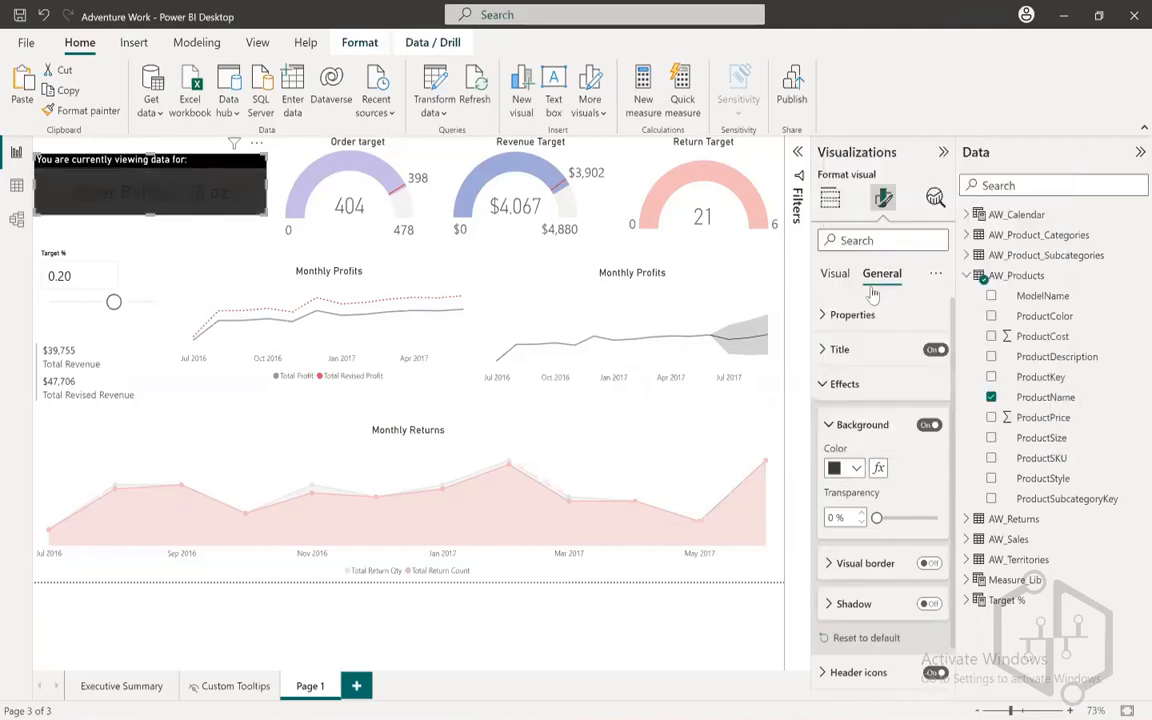
{"action": "left_click", "coordinate": [830, 383]}
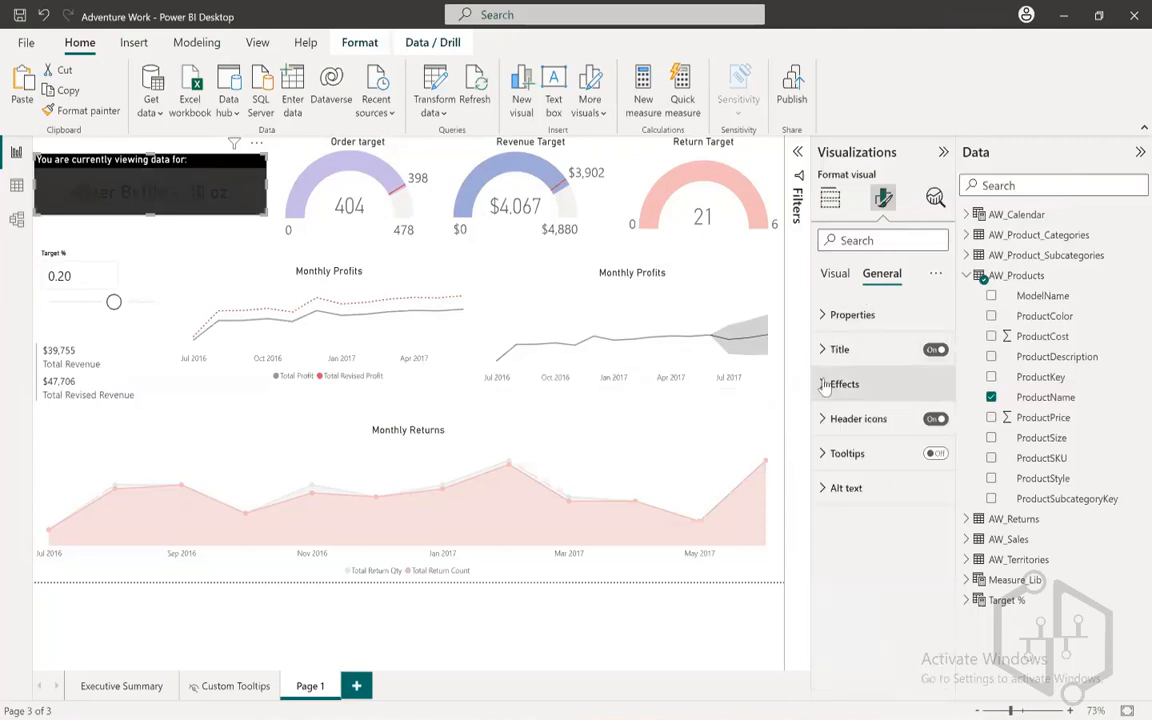
- Change the product name card's callout value color to light red (#e68f96, Theme color 8, 40% lighter)
{"action": "left_click", "coordinate": [832, 273]}
{"action": "left_click", "coordinate": [852, 314]}
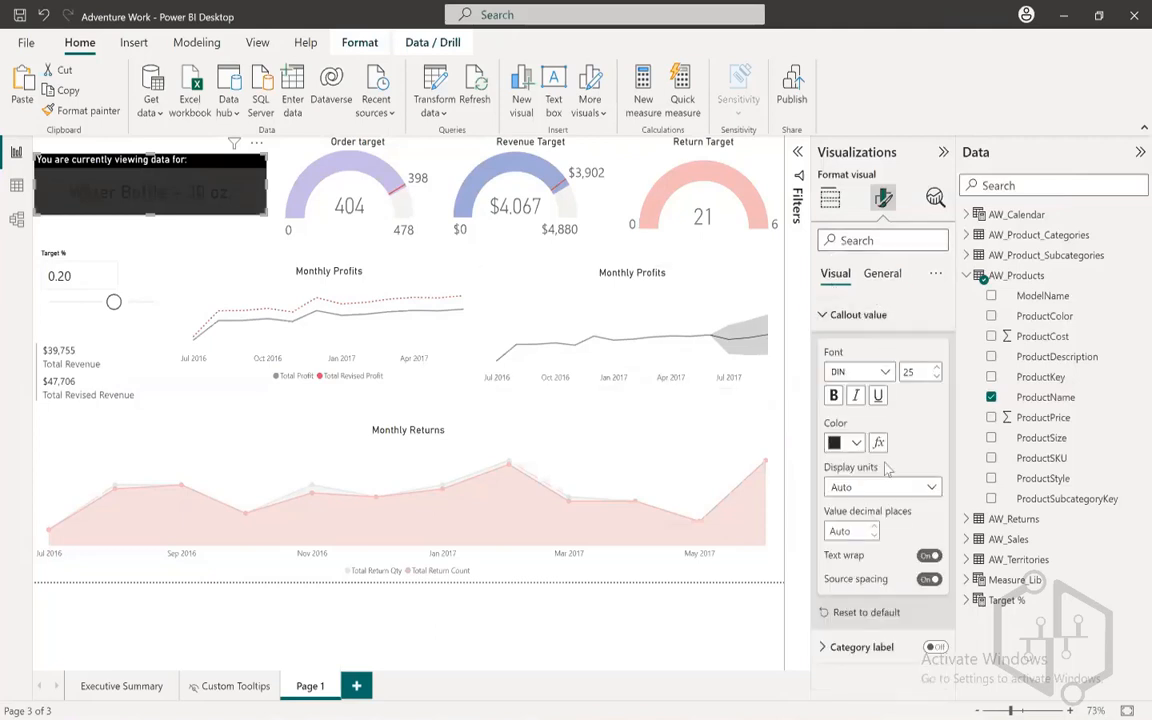
{"action": "left_click", "coordinate": [855, 442]}
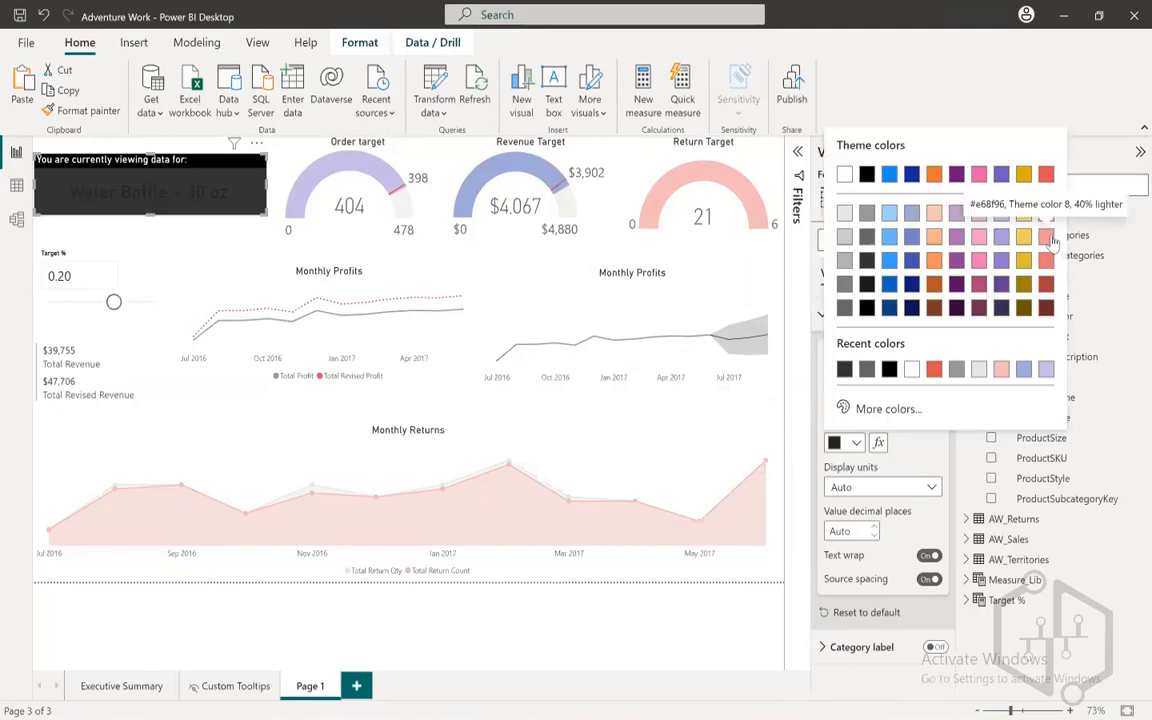
{"action": "left_click", "coordinate": [950, 198]}
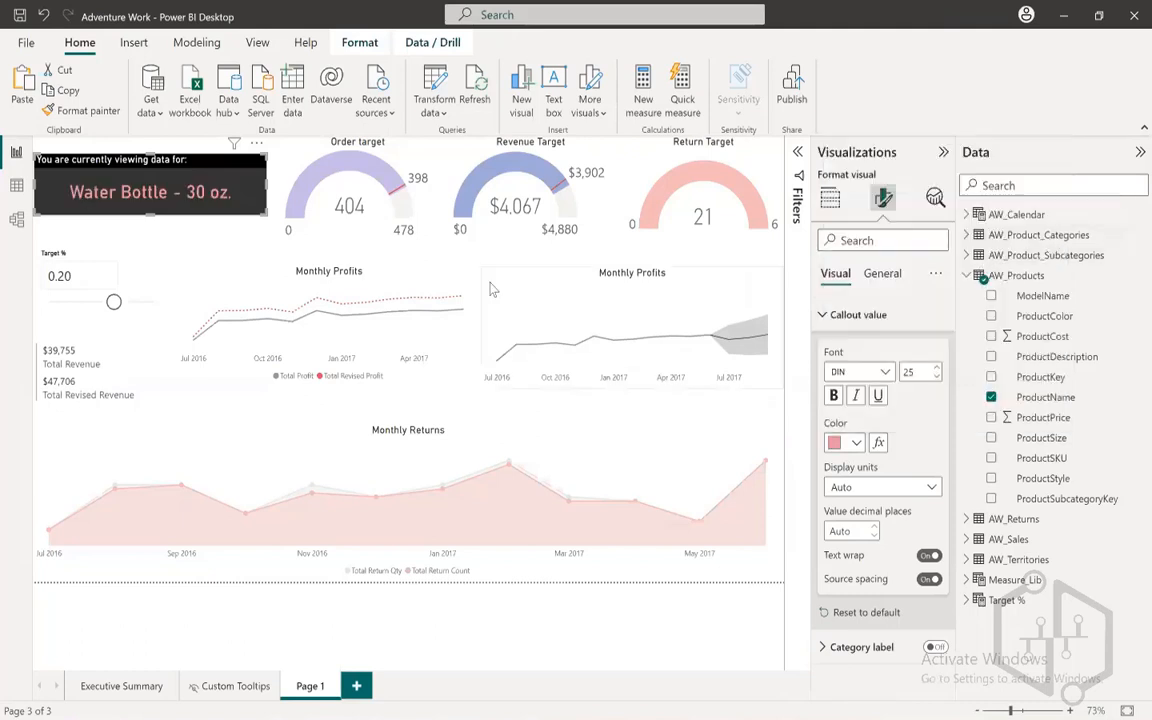
- Deselect the card, save the report, and hide the visual-building options and field list to enlarge the page
{"action": "left_click", "coordinate": [246, 263]}
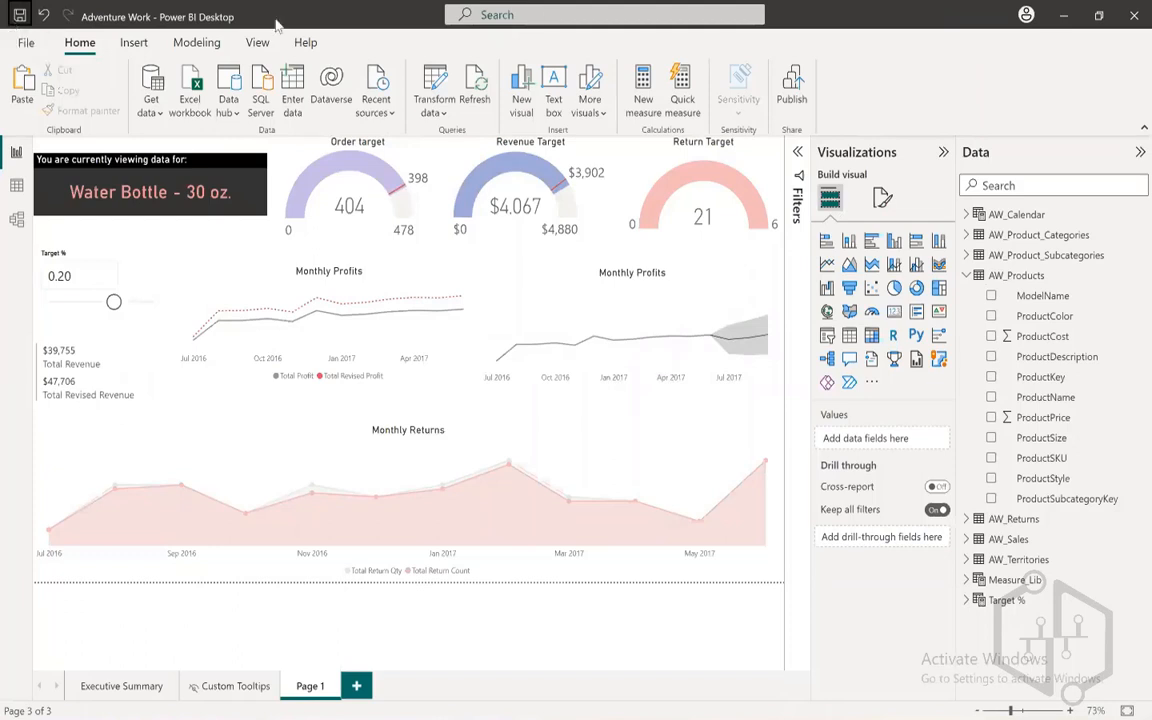
{"action": "left_click", "coordinate": [943, 152]}
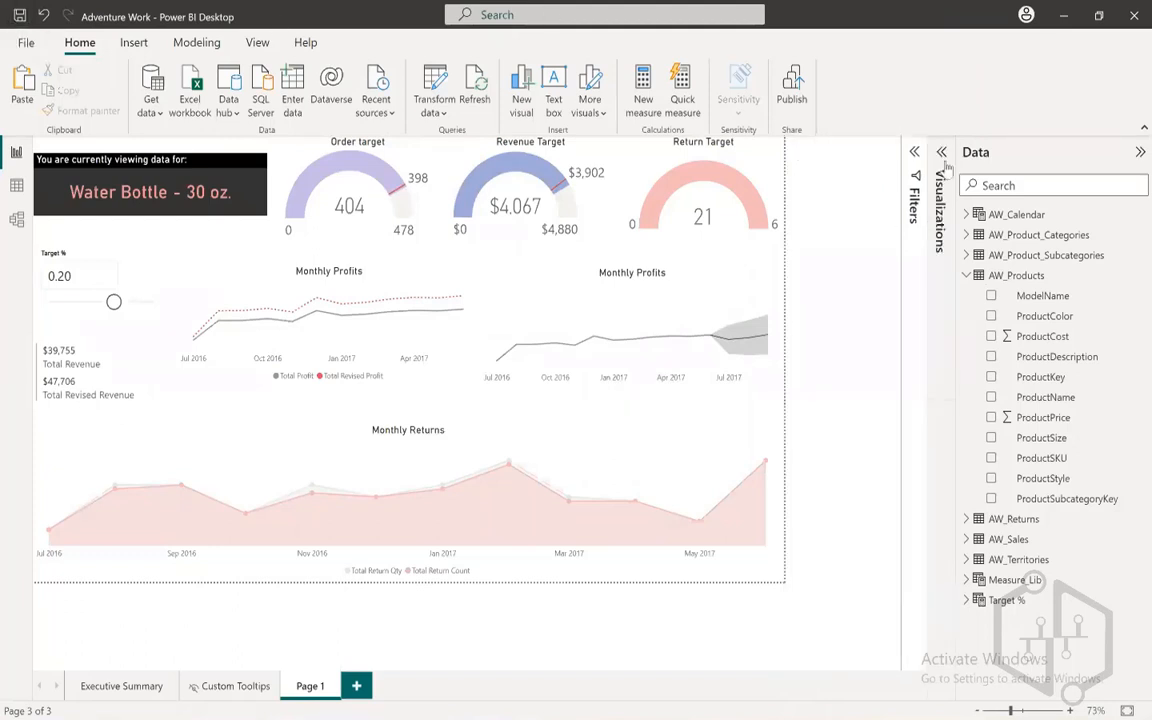
{"action": "left_click", "coordinate": [1140, 152]}
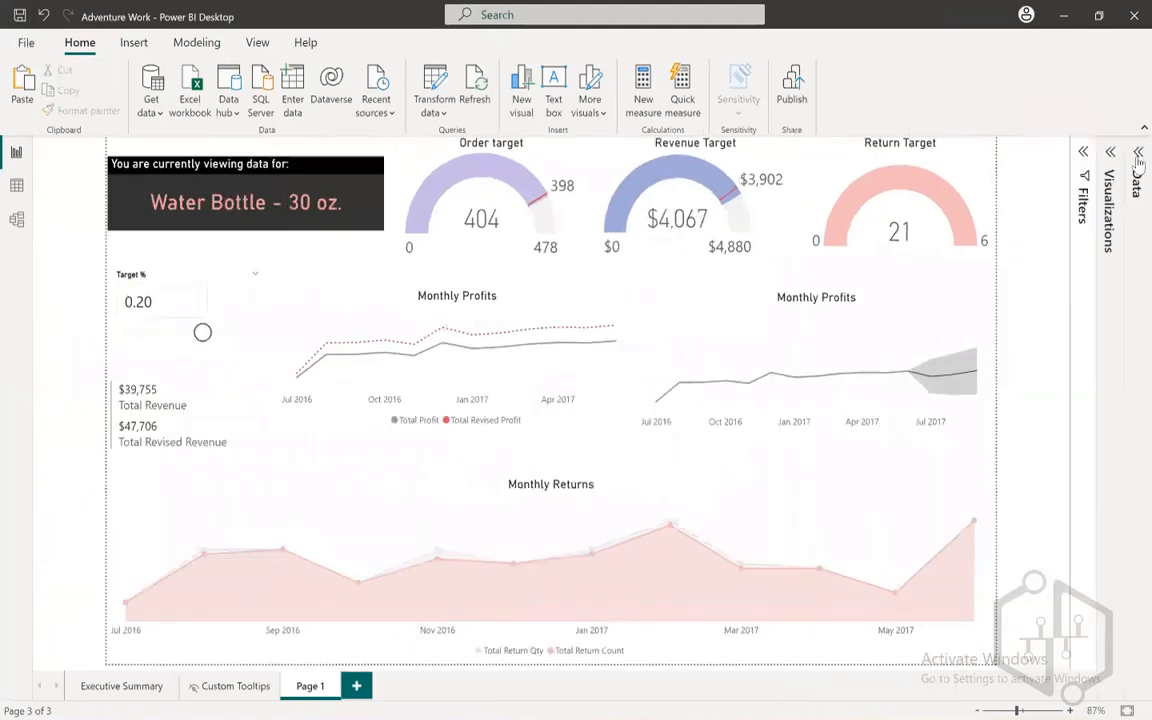
- Clear the page's ProductName filter, search its values for "mountain", and select Mountain Bottle Cage
{"action": "left_click", "coordinate": [1083, 152]}
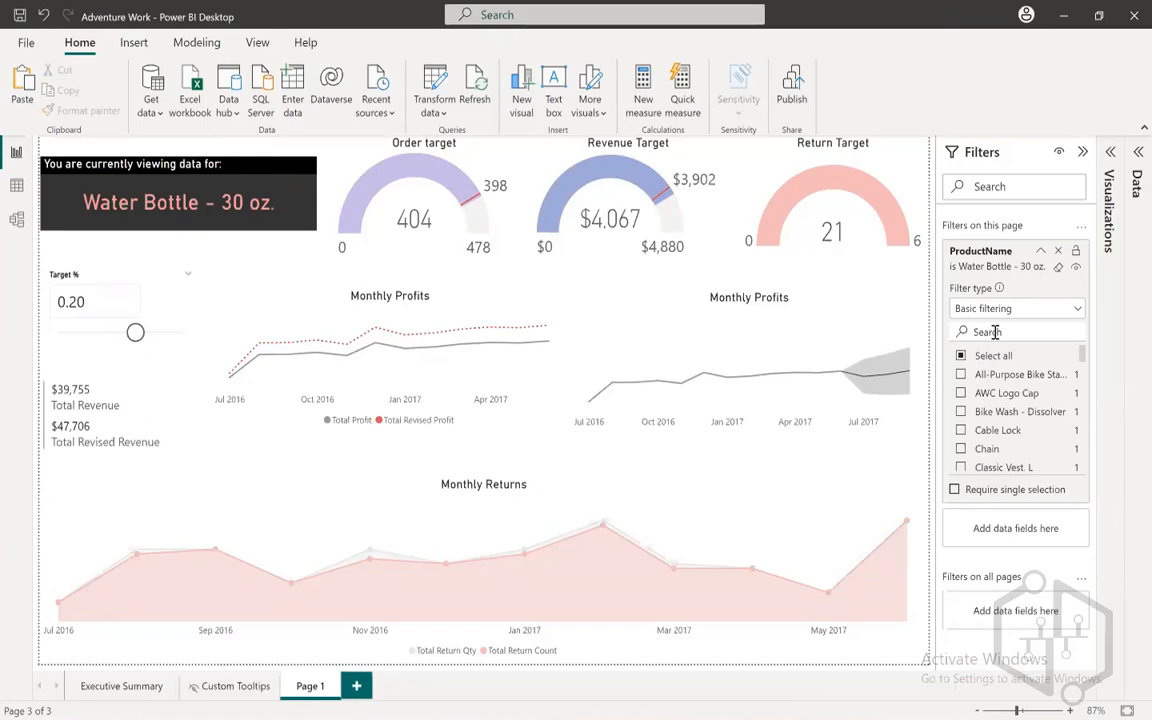
{"action": "left_click", "coordinate": [1058, 266]}
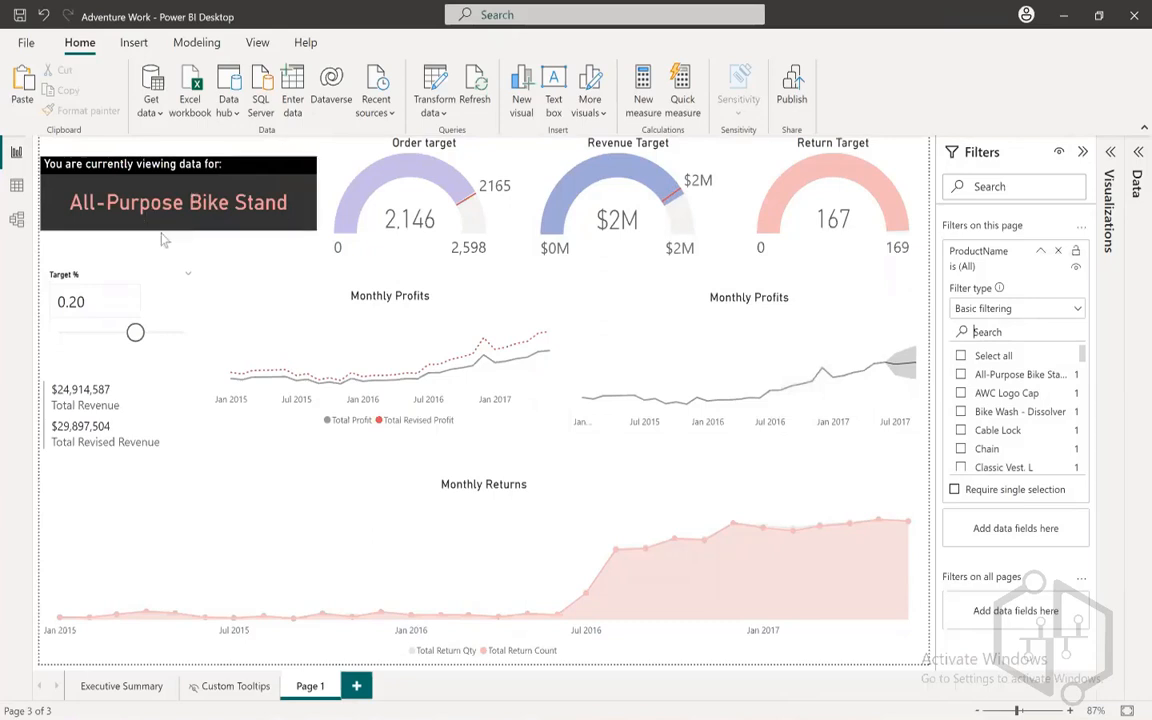
{"action": "left_click", "coordinate": [1019, 329]}
{"action": "type", "text": "mountain"}
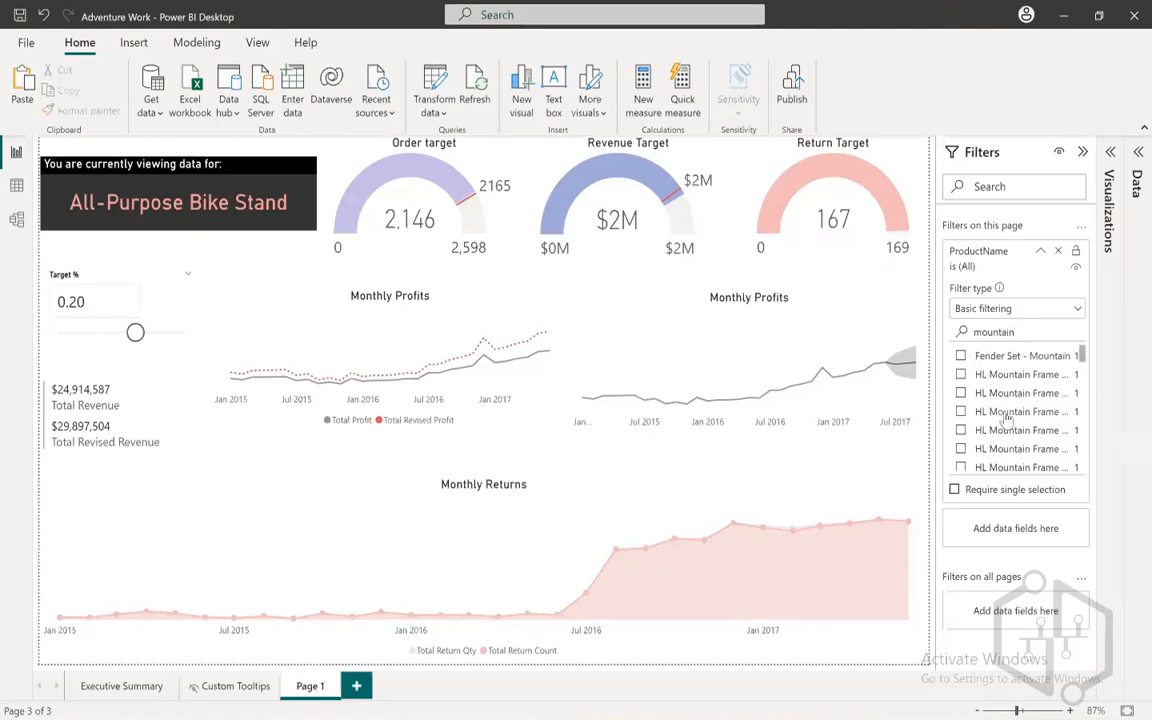
{"action": "scroll", "coordinate": [1006, 420], "scroll_direction": "down", "scroll_amount": 1}
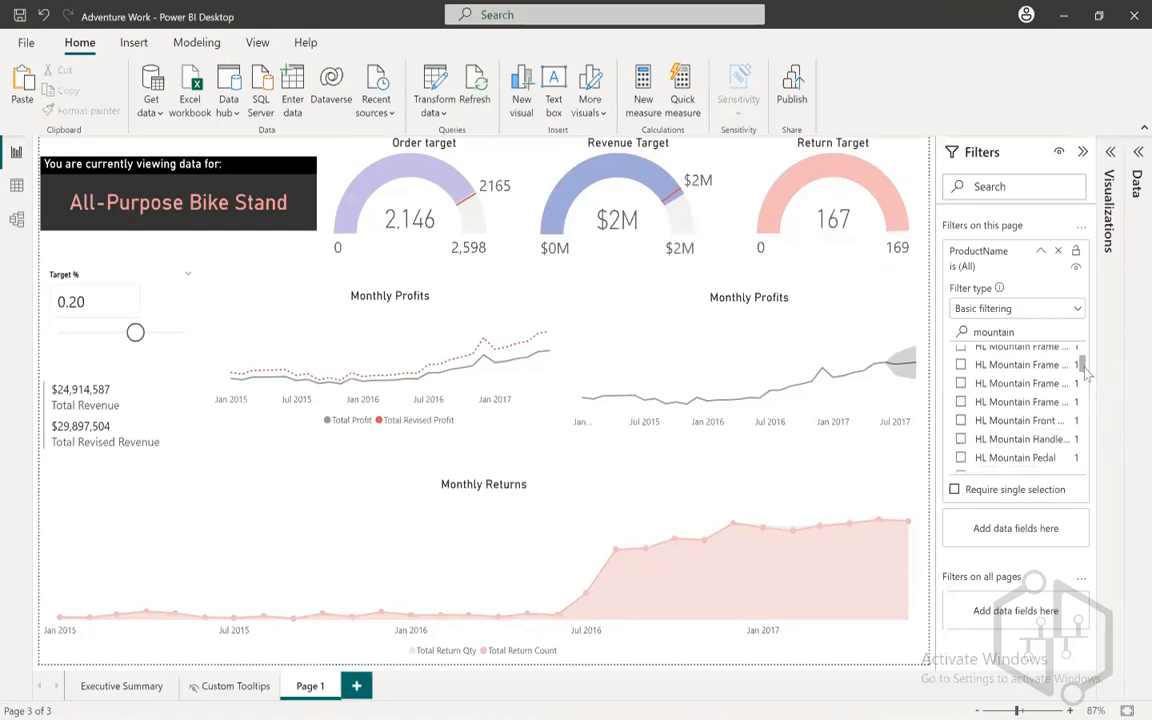
{"action": "left_click_drag", "start_coordinate": [1080, 369], "coordinate": [1086, 423]}
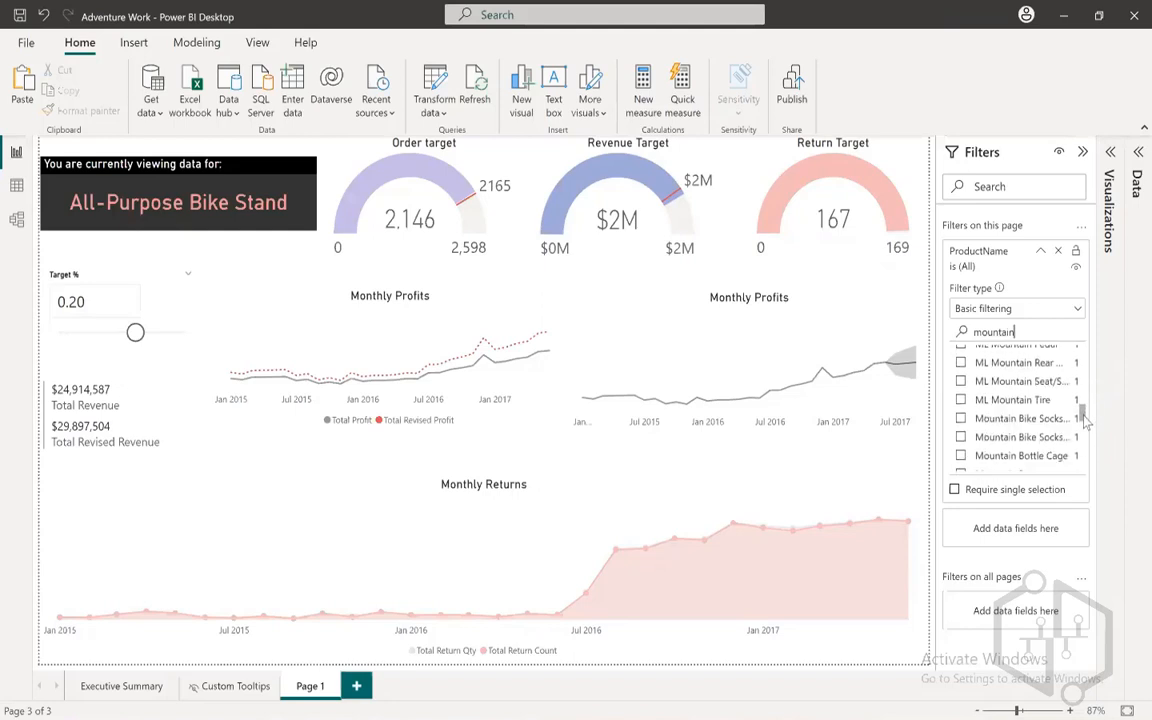
{"action": "scroll", "coordinate": [1085, 422], "scroll_direction": "up", "scroll_amount": 1}
{"action": "scroll", "coordinate": [1085, 422], "scroll_direction": "down", "scroll_amount": 1}
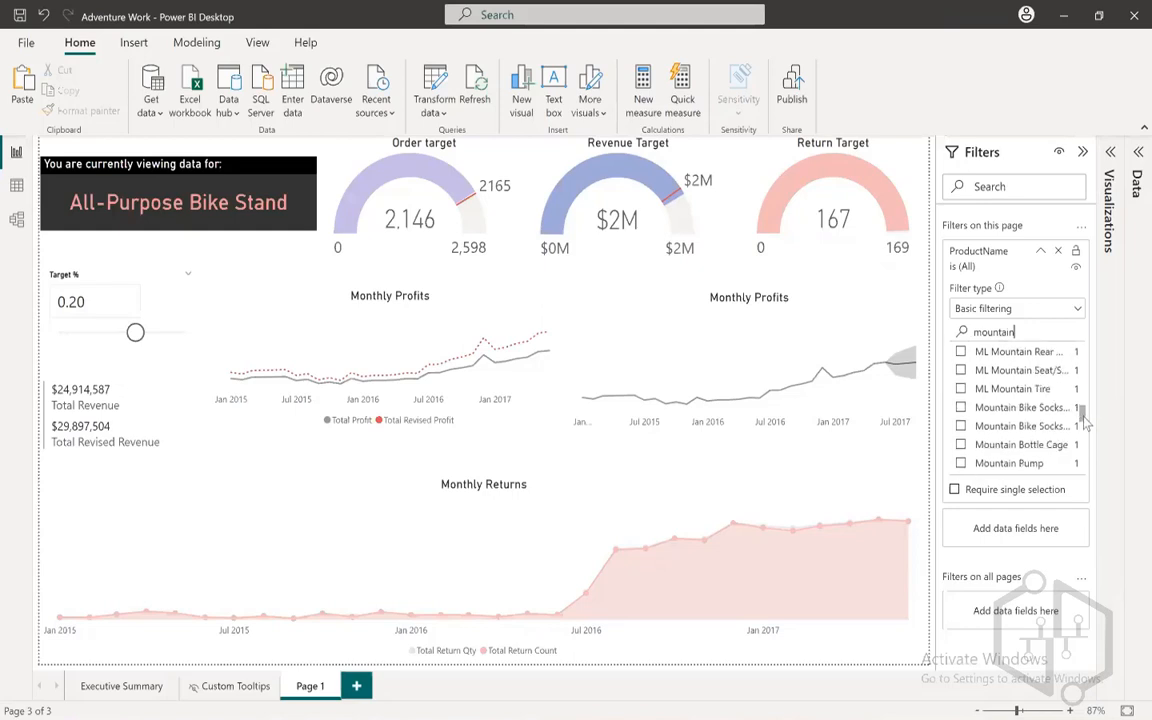
{"action": "left_click", "coordinate": [960, 450]}
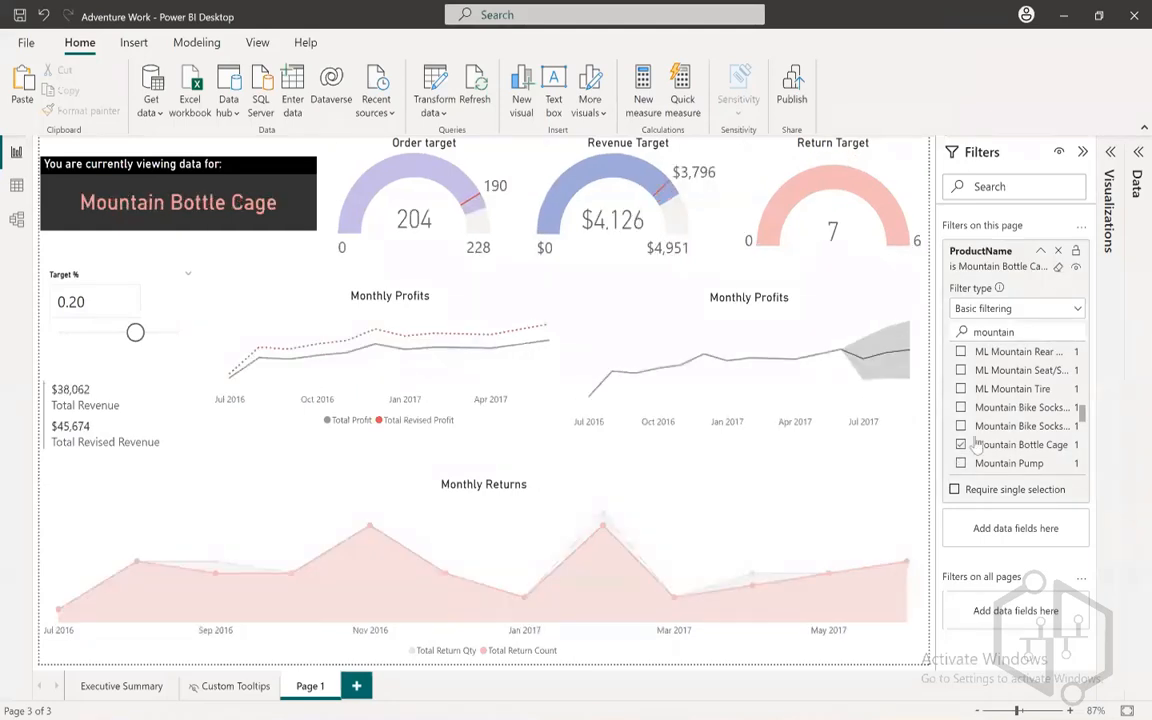
- Clear and remove the page-level ProductName filter, collapse the filter area, reopen the visual-building options, and save the report
{"action": "left_click", "coordinate": [1058, 266]}
{"action": "left_click", "coordinate": [1059, 251]}
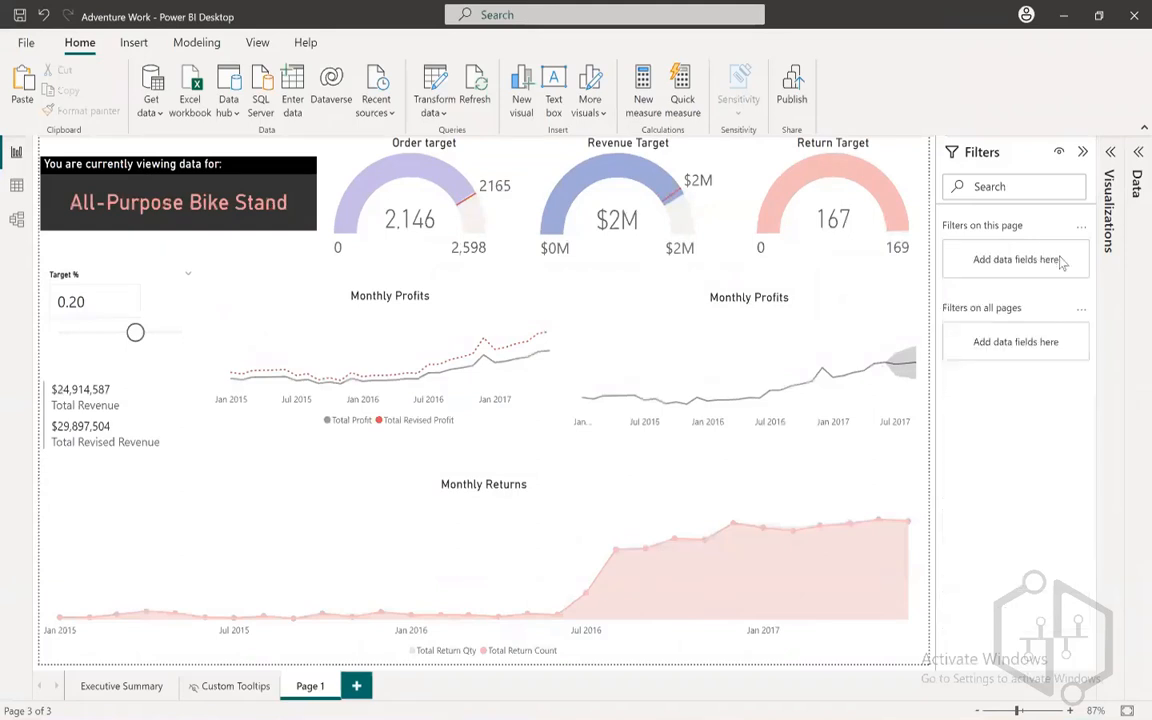
{"action": "left_click", "coordinate": [1083, 152]}
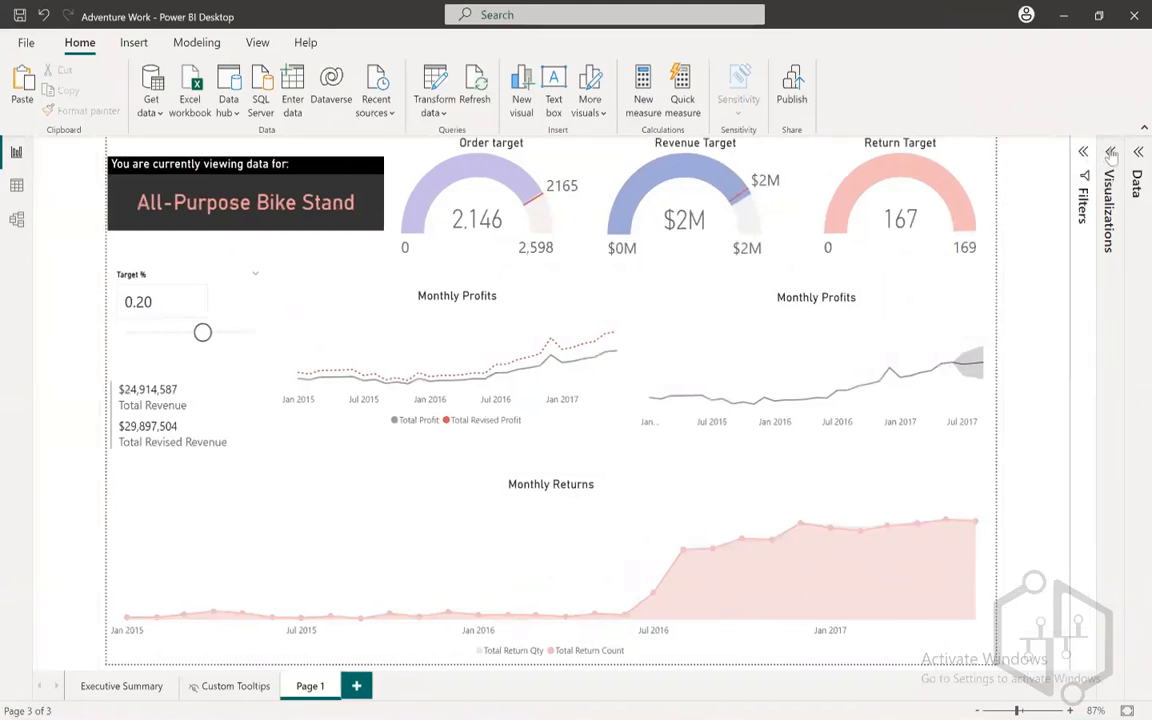
{"action": "left_click", "coordinate": [1110, 155]}
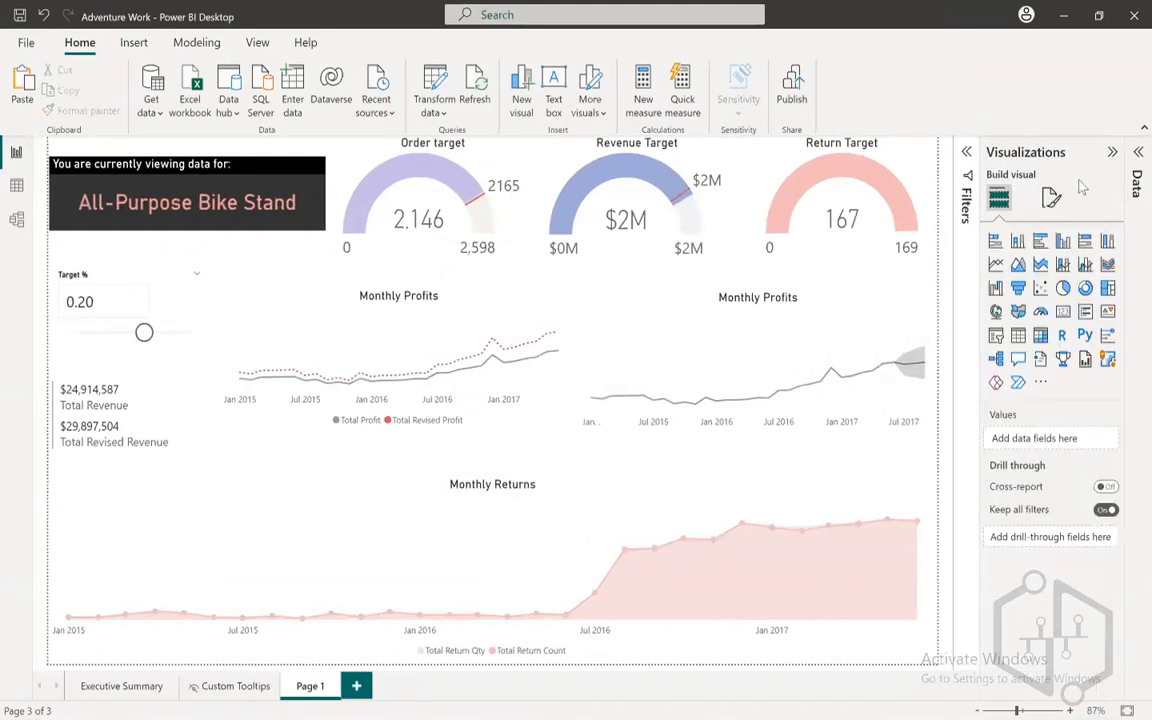
{"action": "left_click", "coordinate": [19, 16]}
- Add ProductName from AW_Products as the page's drill-through field, and hide the field list again
{"action": "left_click", "coordinate": [1138, 395]}
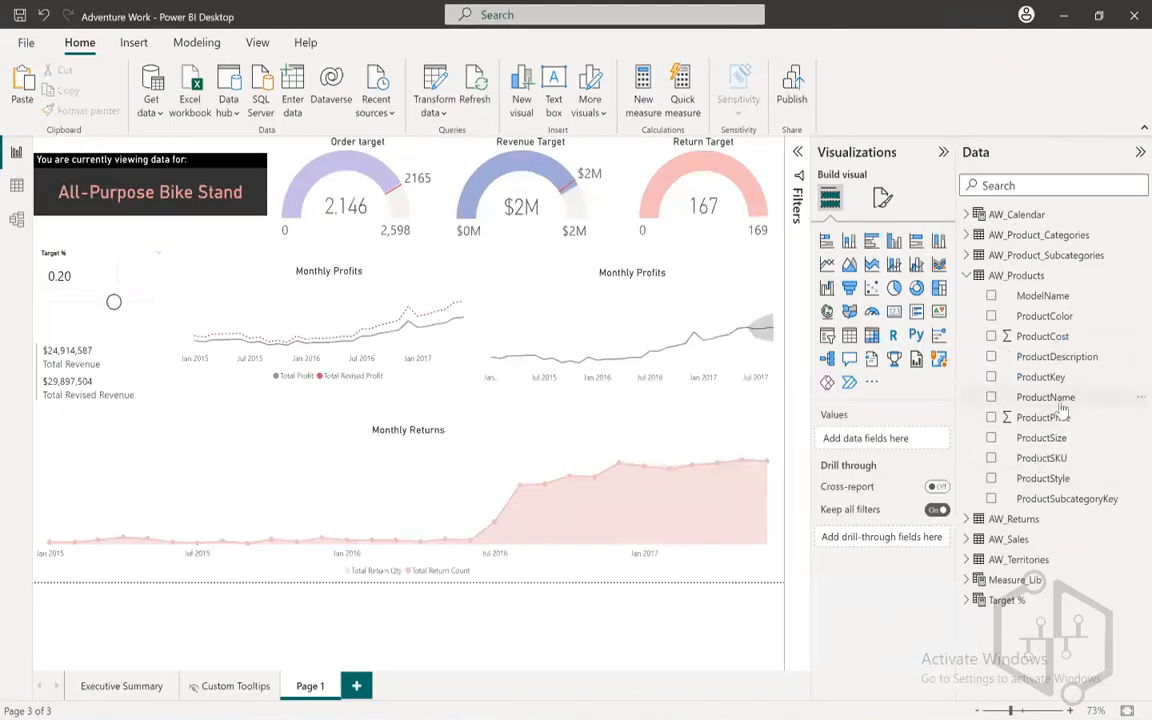
{"action": "left_click_drag", "start_coordinate": [1000, 397], "coordinate": [887, 540]}
{"action": "scroll", "coordinate": [905, 490], "scroll_direction": "down", "scroll_amount": 1}
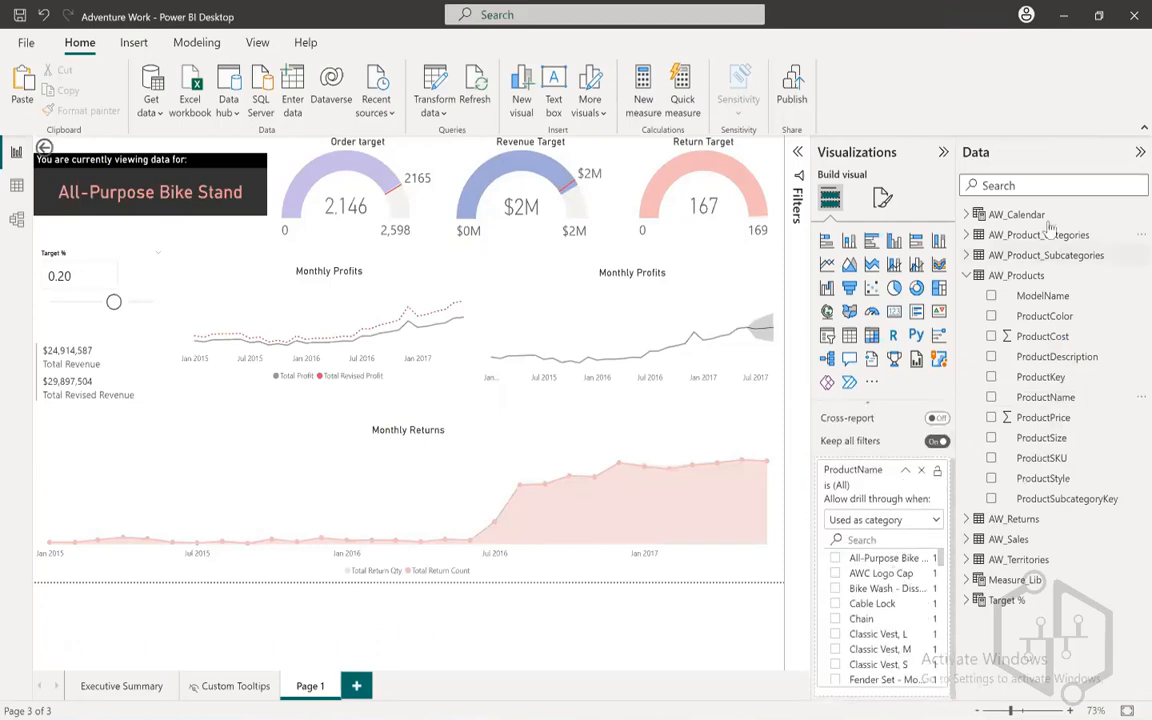
{"action": "left_click", "coordinate": [1139, 155]}
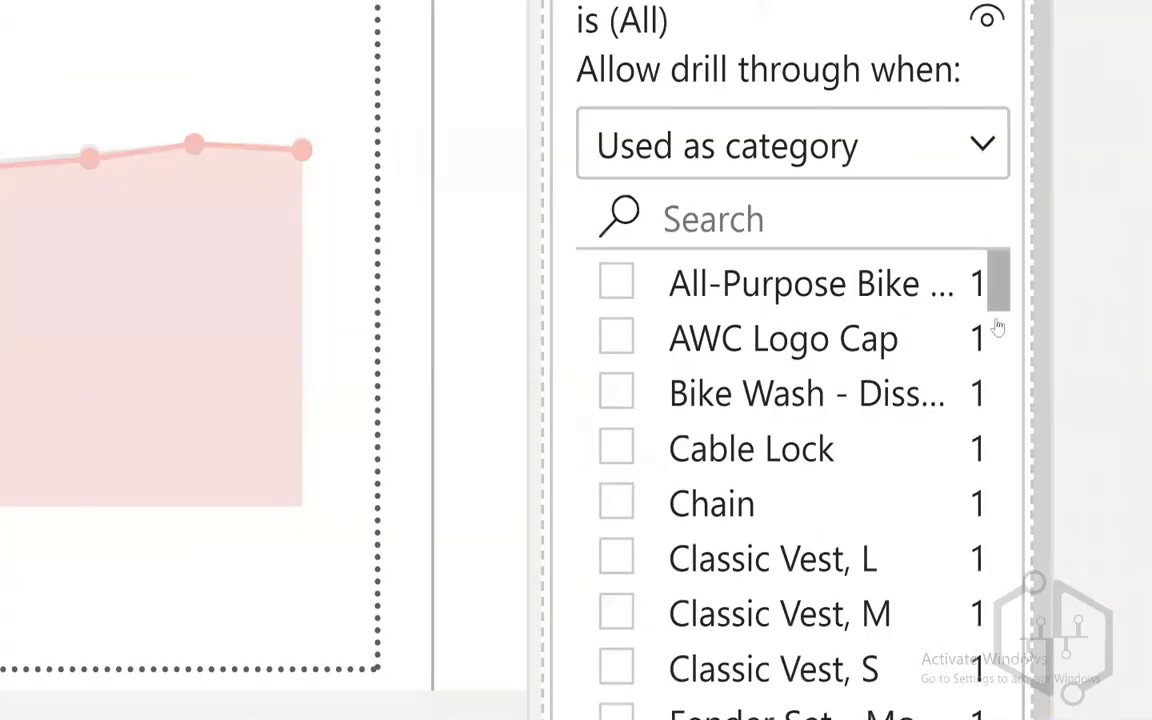
- Test the ProductName drill-through filter by searching its values for "water" and selecting Water Bottle - 30 oz., and clear the selection
{"action": "left_click", "coordinate": [913, 220]}
{"action": "type", "text": "water"}
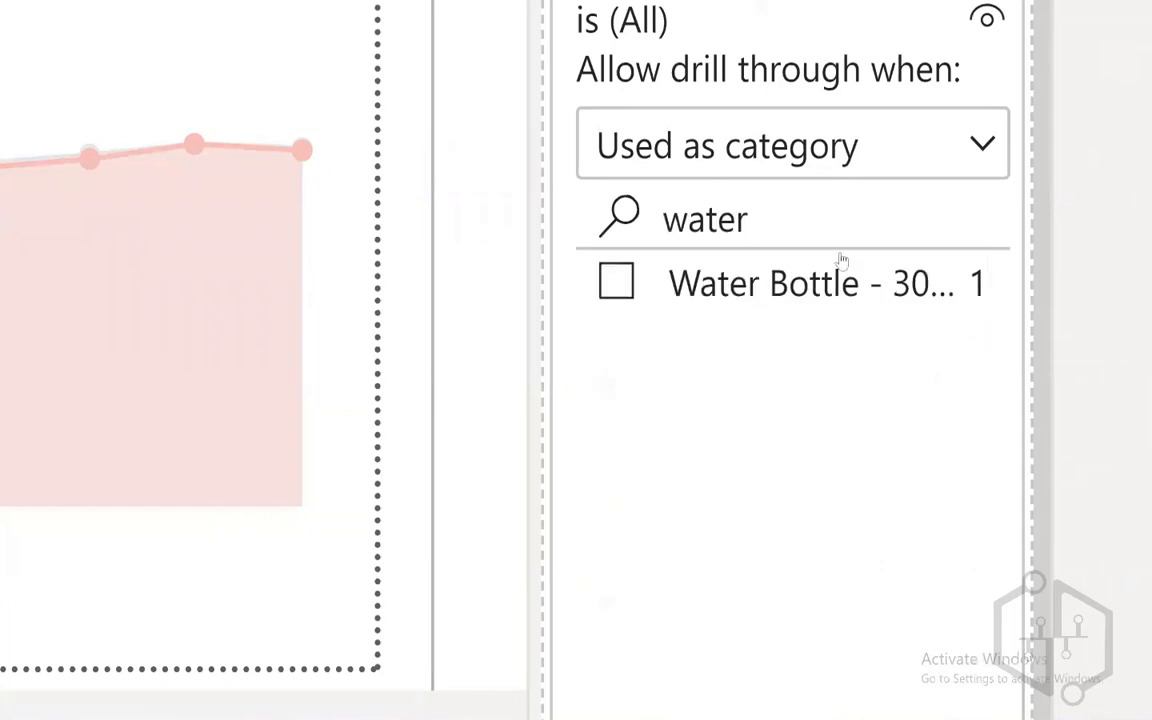
{"action": "left_click", "coordinate": [616, 283]}
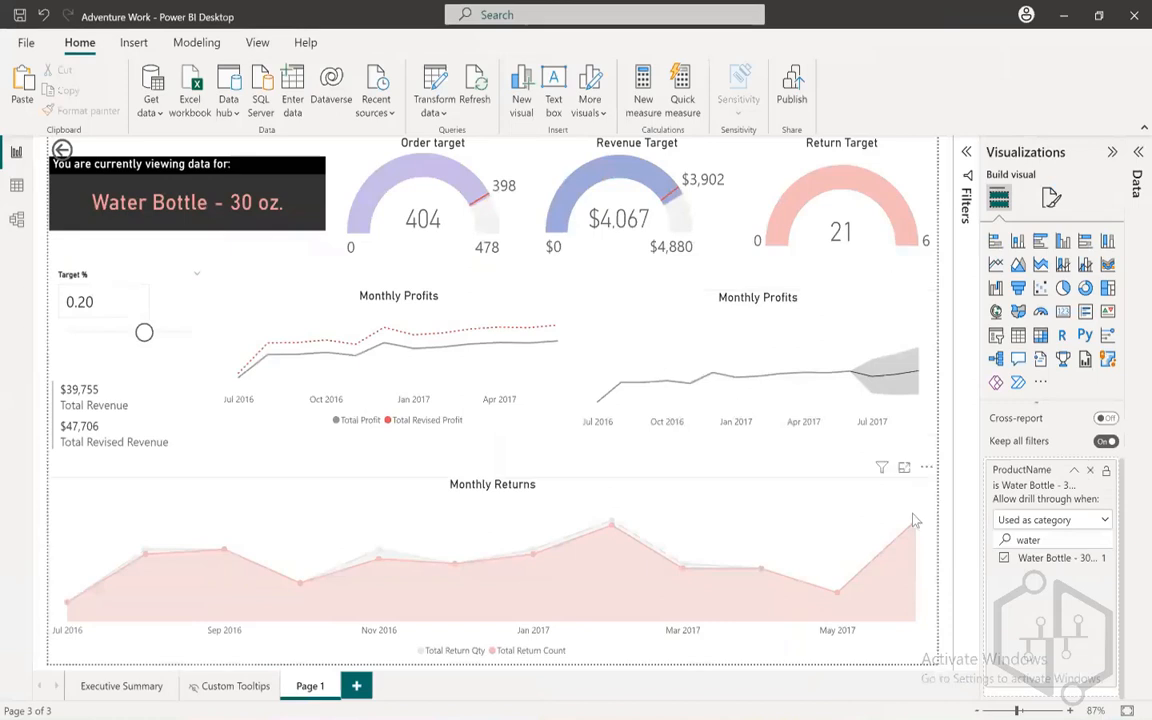
{"action": "left_click", "coordinate": [1091, 486]}
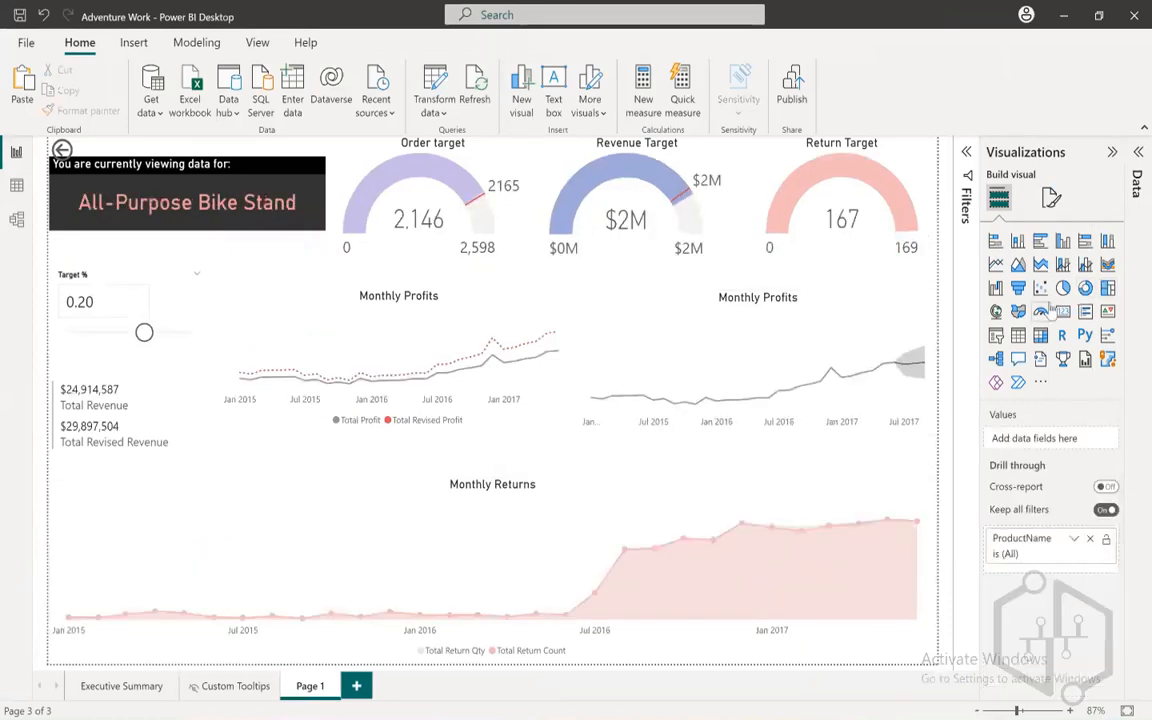
- Narrow the back button to fit its arrow and shift the product name card down so it sits just below it
{"action": "left_click", "coordinate": [1113, 153]}
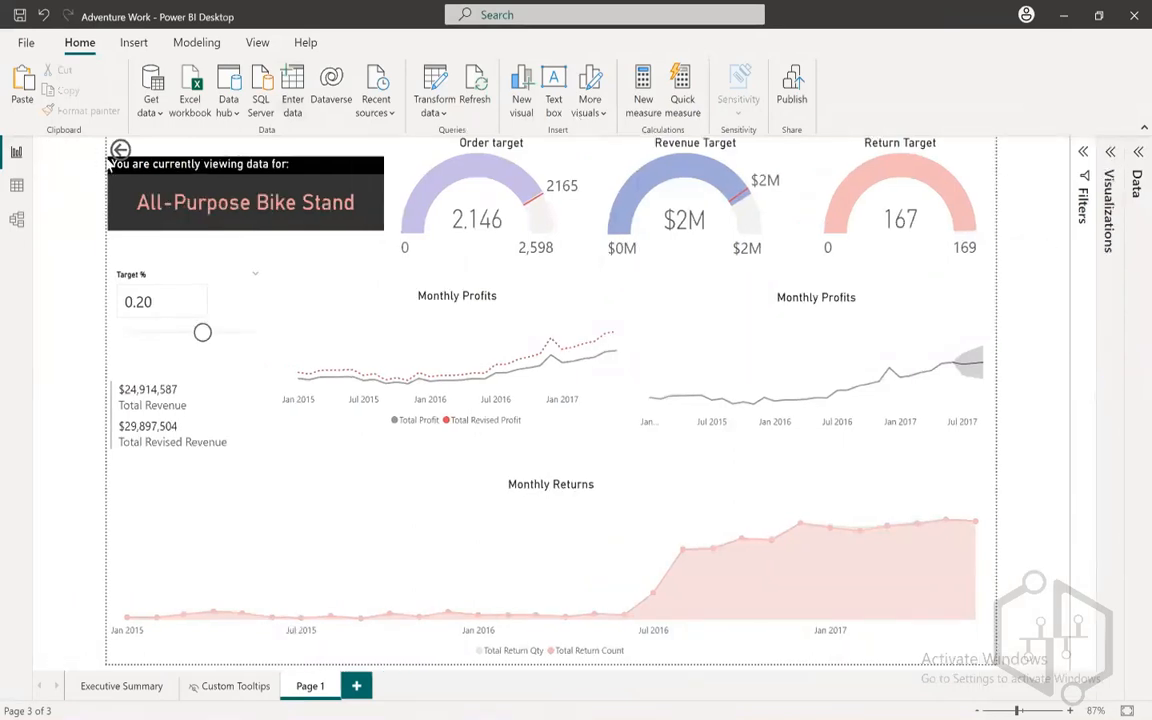
{"action": "left_click", "coordinate": [106, 148]}
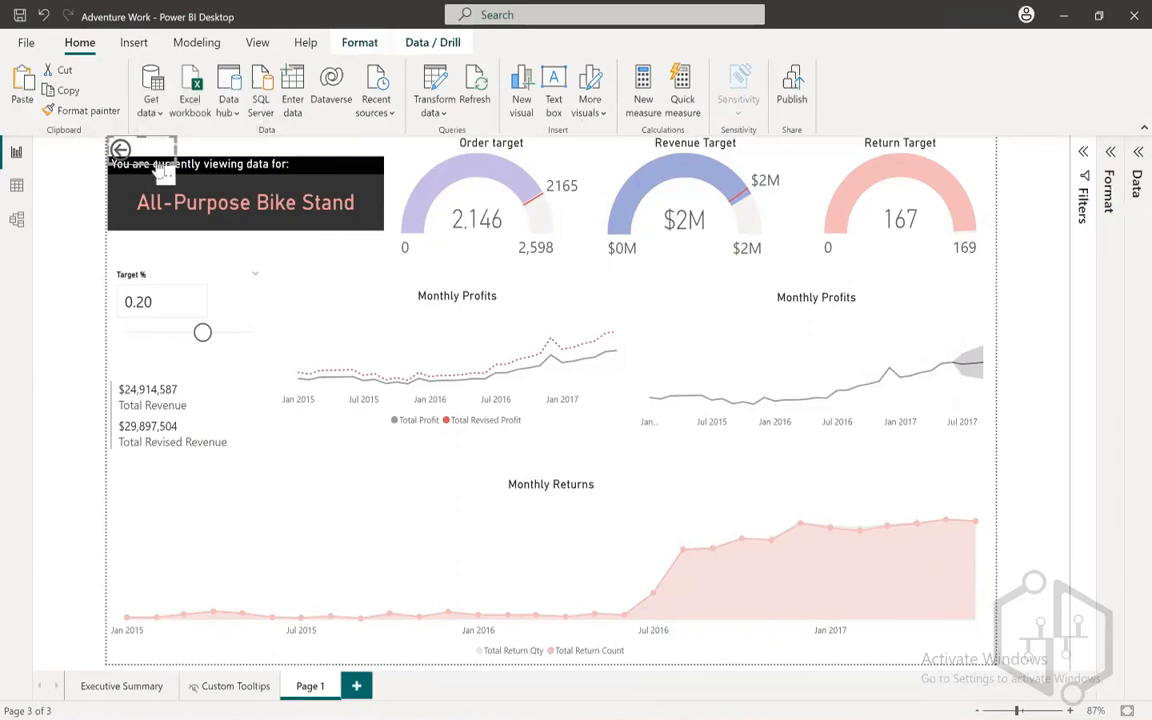
{"action": "left_click_drag", "start_coordinate": [176, 148], "coordinate": [180, 183]}
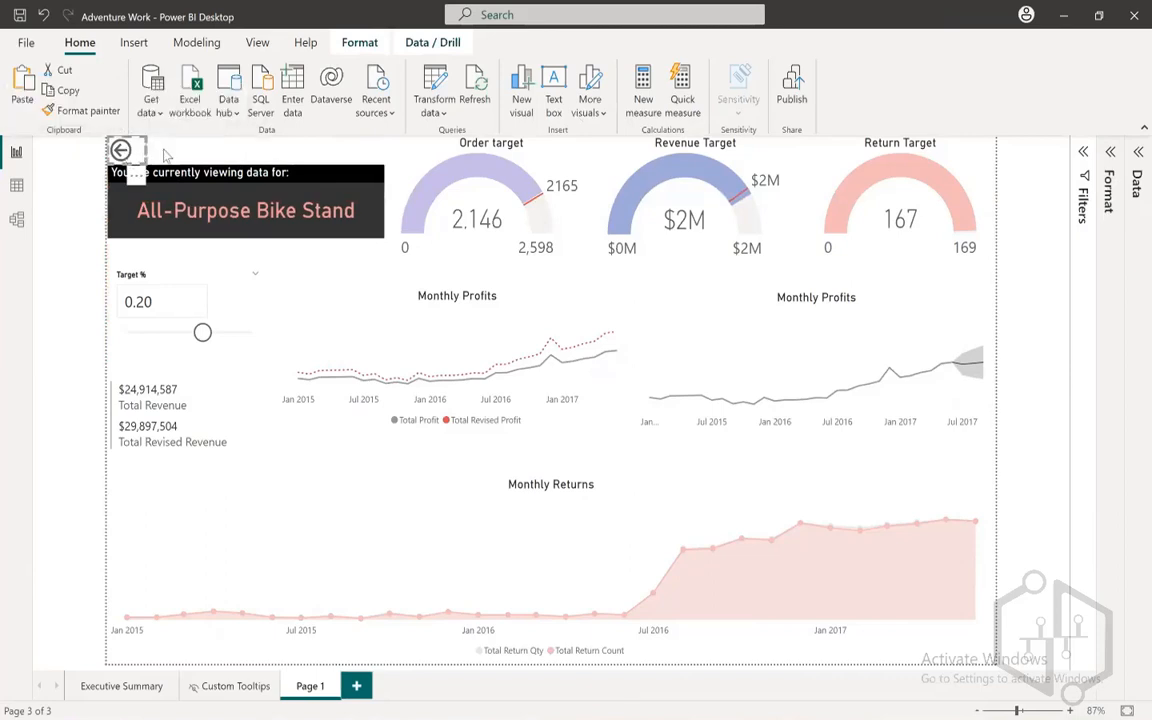
- Inspect the back button's action settings, and close its formatting options
{"action": "left_click", "coordinate": [1109, 155]}
{"action": "left_click", "coordinate": [1036, 376]}
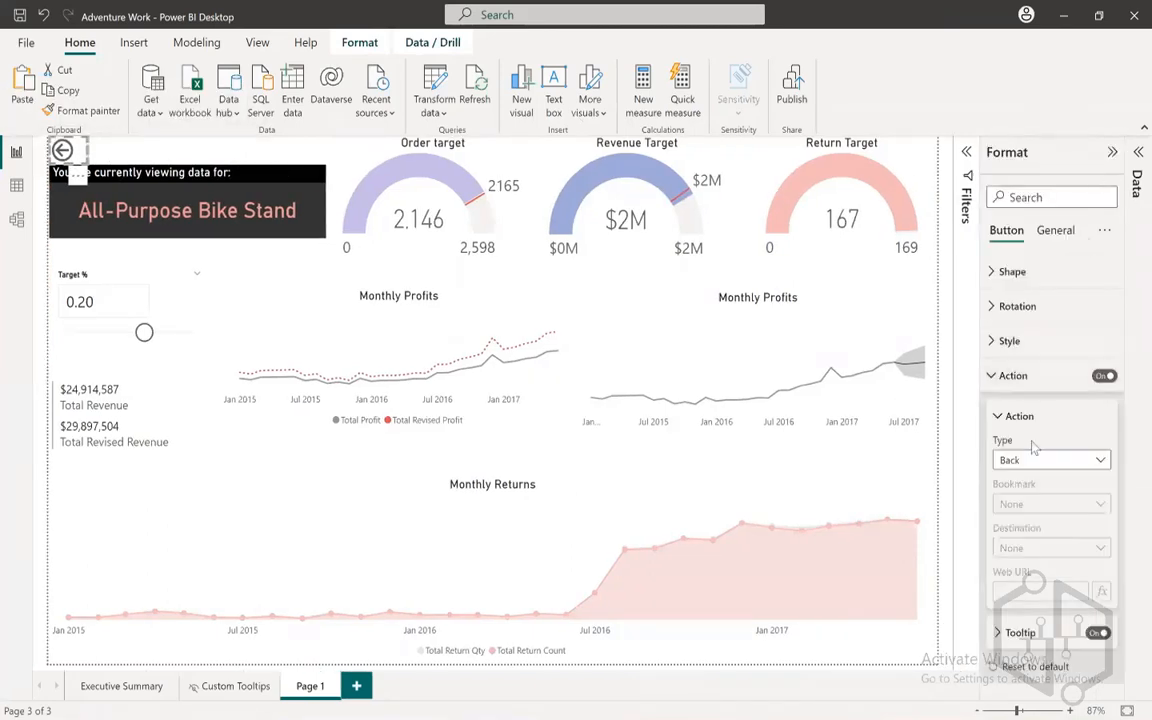
{"action": "left_click", "coordinate": [1008, 376]}
{"action": "left_click", "coordinate": [1112, 153]}
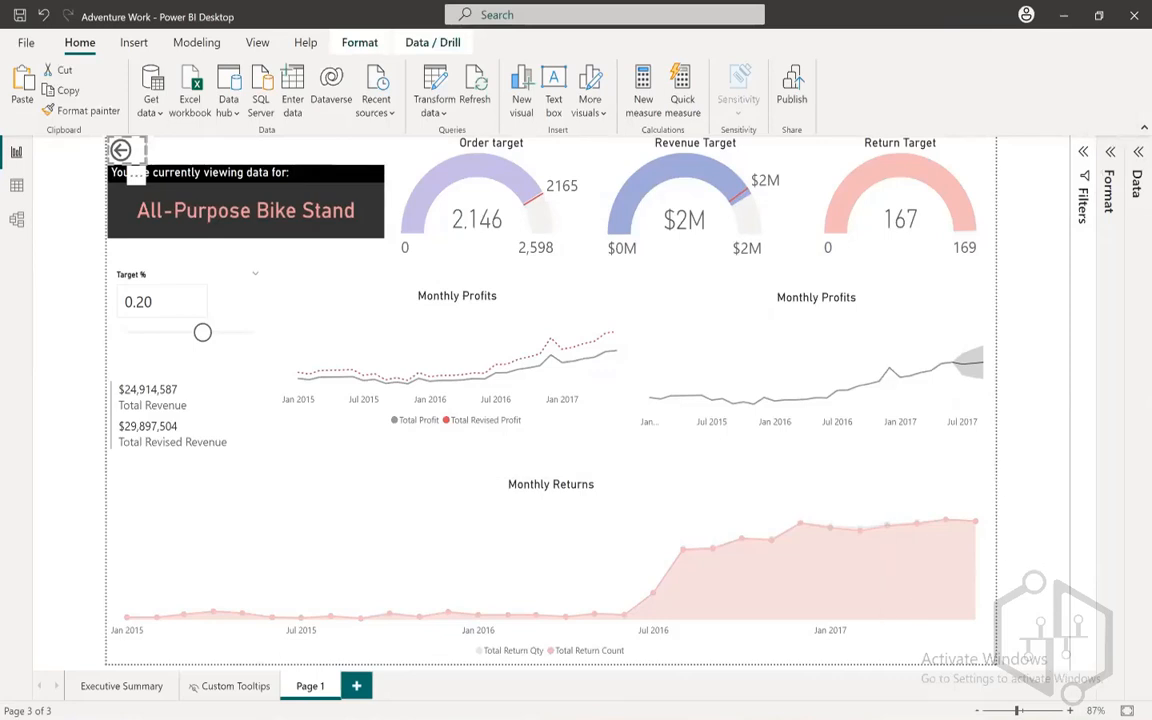
- On the Executive Summary page, check which drill-through targets are offered for Mountain-200 Black, 46 in the product table
{"action": "left_click", "coordinate": [106, 690]}
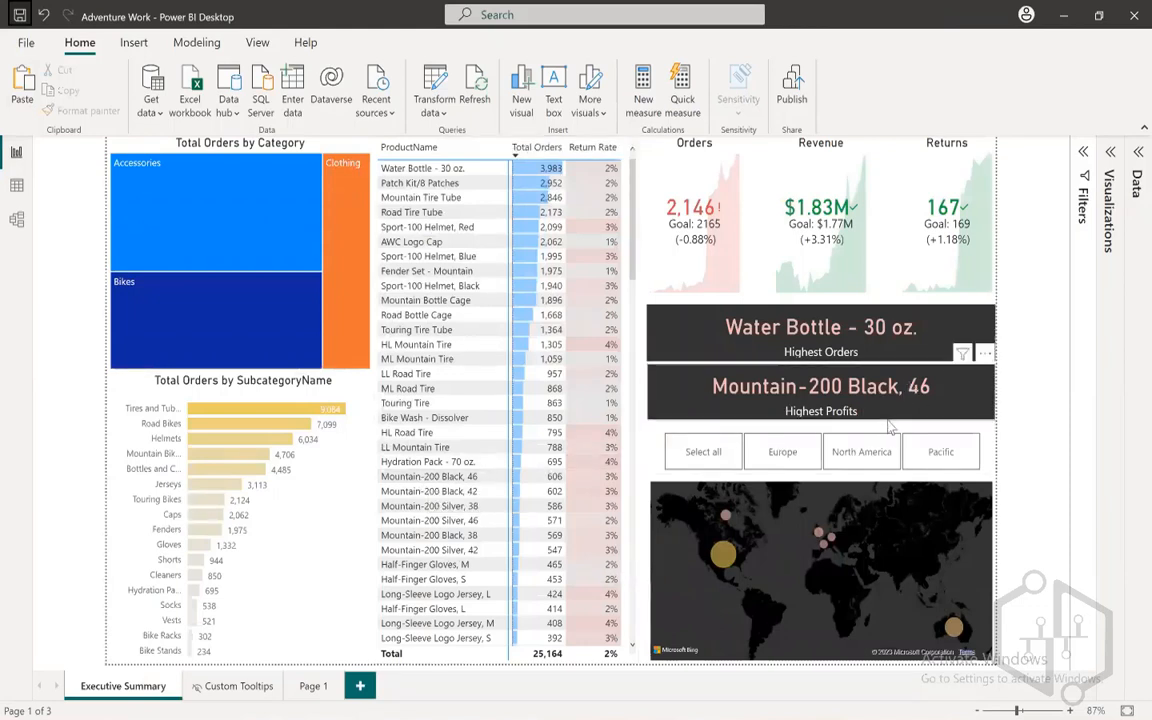
{"action": "right_click", "coordinate": [424, 484]}
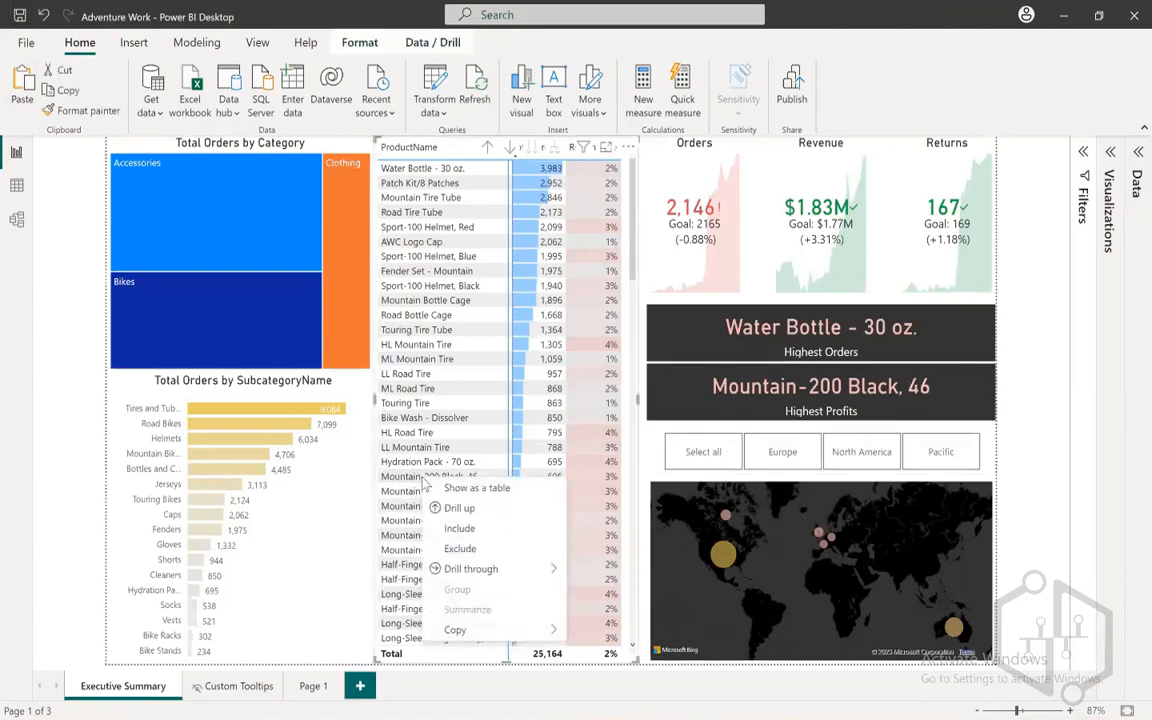
{"action": "mouse_move", "coordinate": [478, 570]}
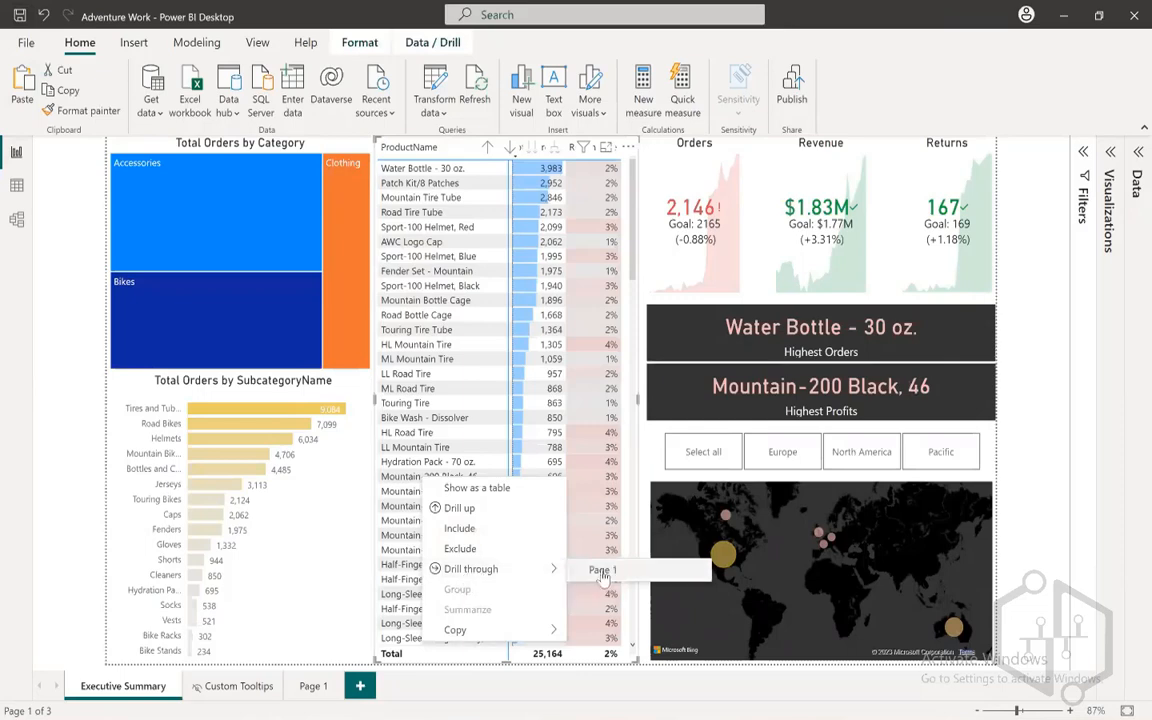
- Rename the report page Page 1 as Product Details
{"action": "left_click", "coordinate": [313, 688]}
{"action": "double_click", "coordinate": [313, 688]}
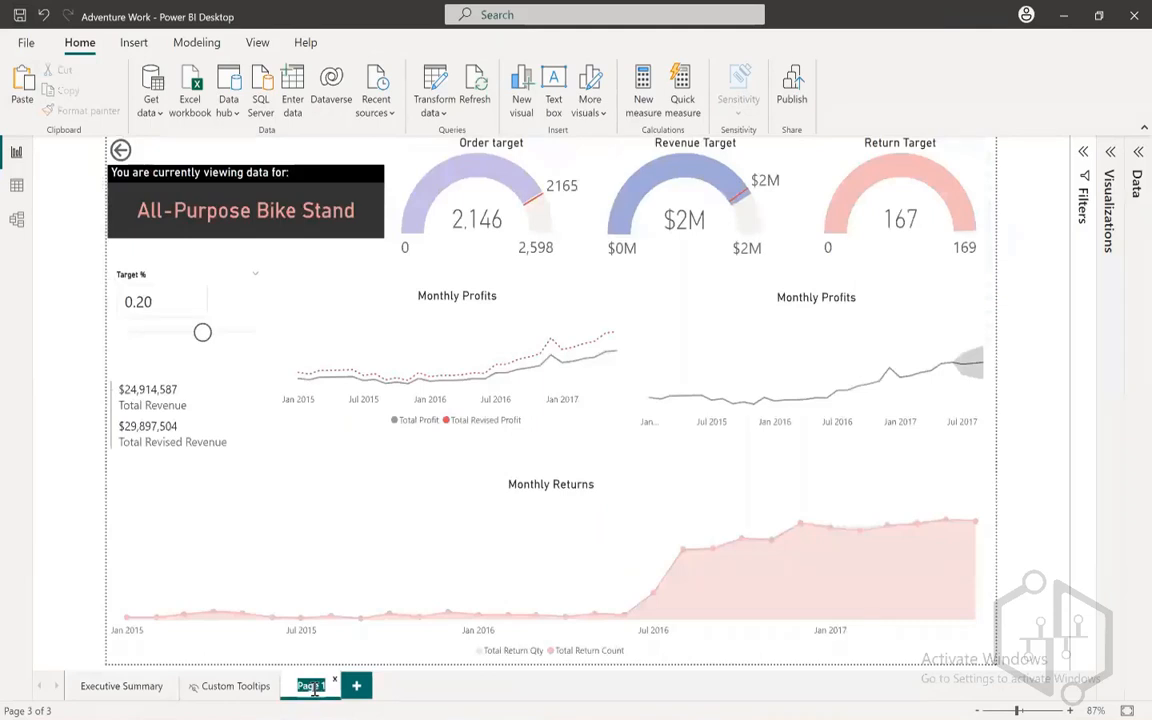
{"action": "type", "text": "Product Details"}
{"action": "key", "text": "Return"}
- Drill through from Mountain-200 Black, 46 in the Executive Summary table to Product Details, and set the Target % slicer to 0.10
{"action": "left_click", "coordinate": [112, 686]}
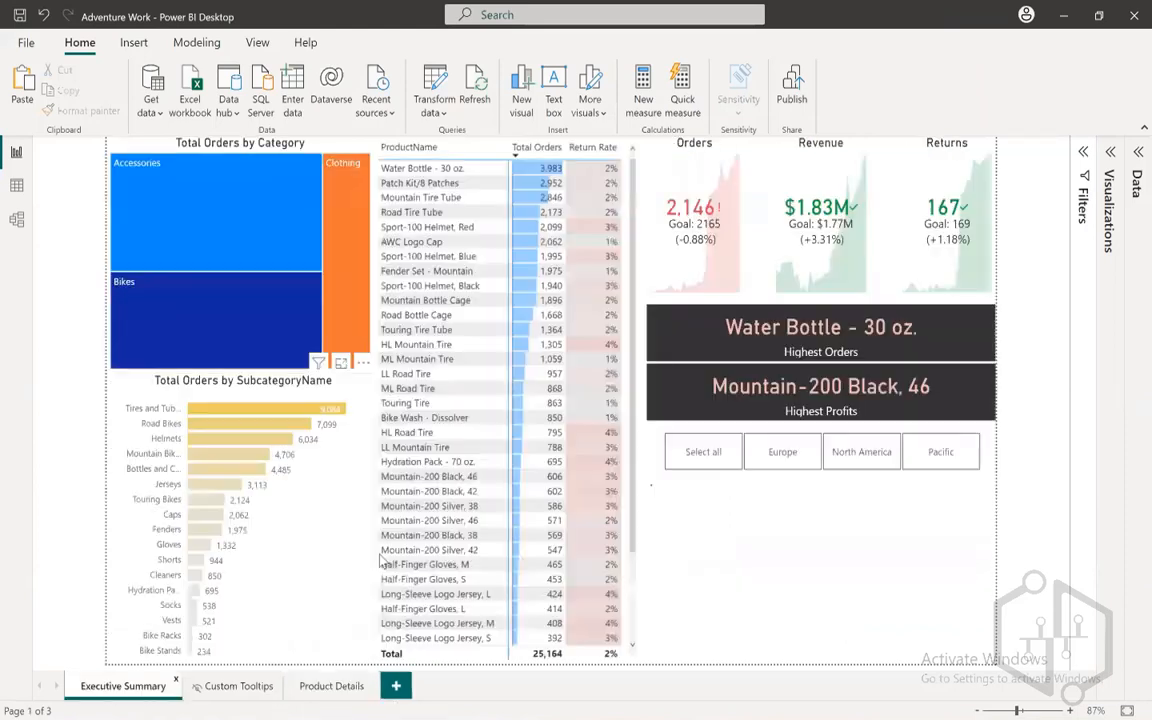
{"action": "left_click", "coordinate": [413, 485]}
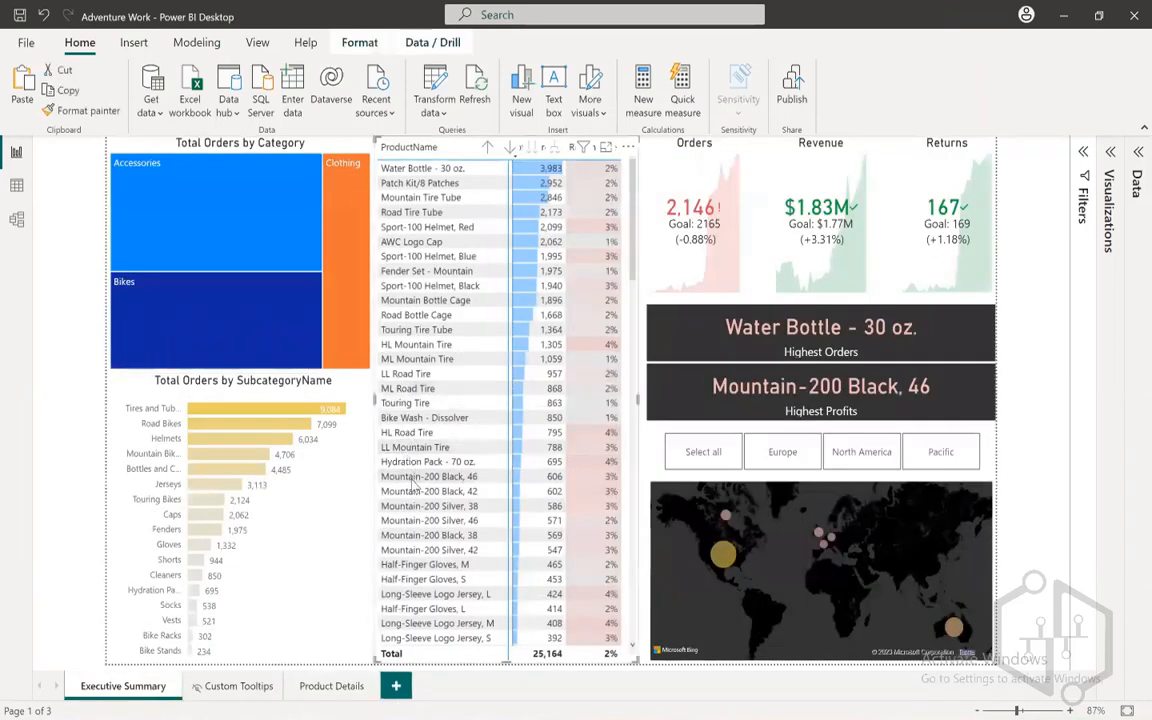
{"action": "right_click", "coordinate": [413, 485]}
{"action": "mouse_move", "coordinate": [508, 572]}
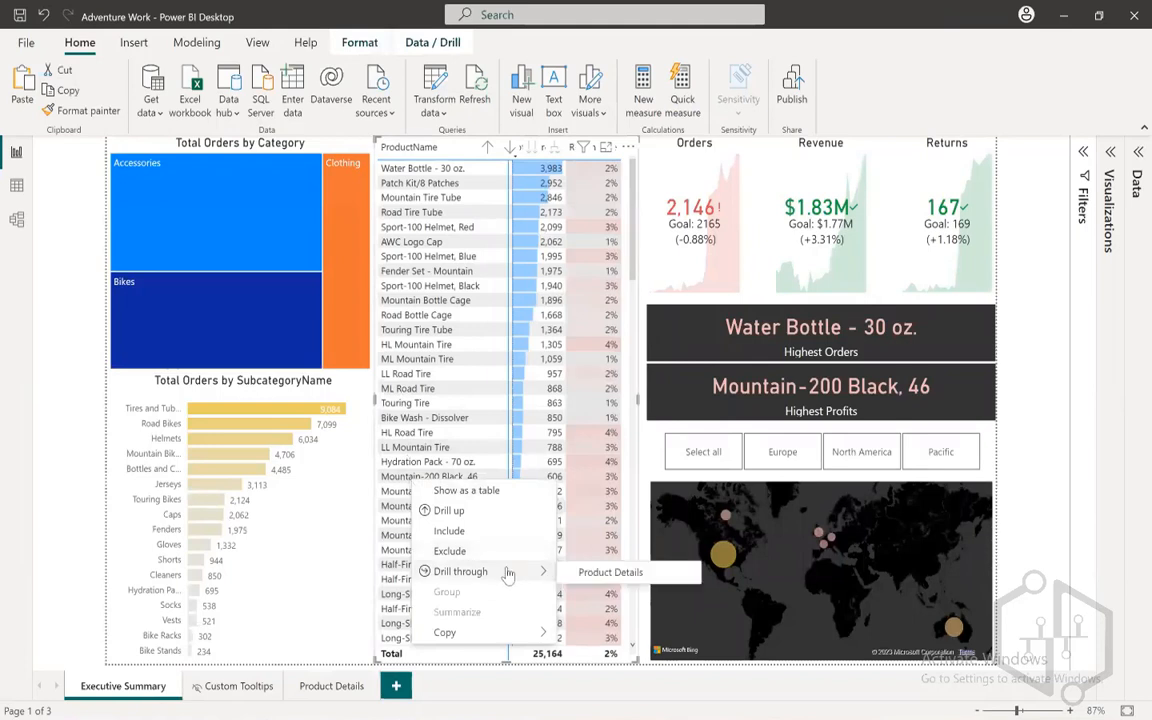
{"action": "left_click", "coordinate": [636, 578]}
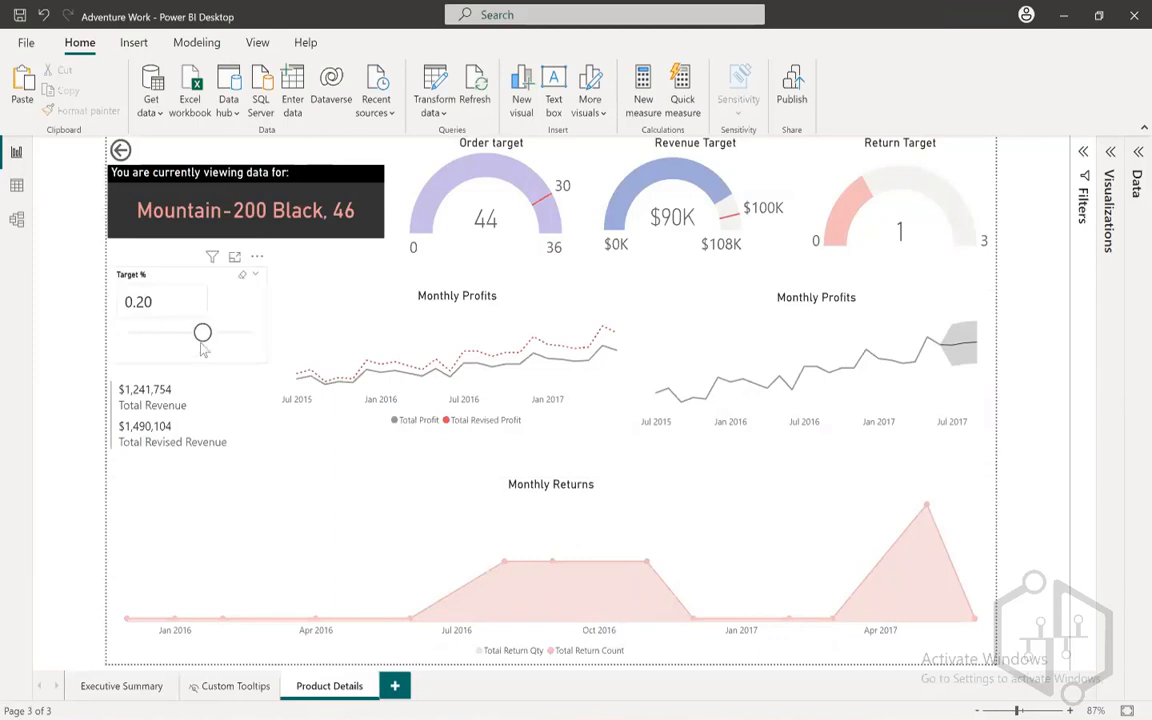
{"action": "left_click_drag", "start_coordinate": [202, 332], "coordinate": [196, 333]}
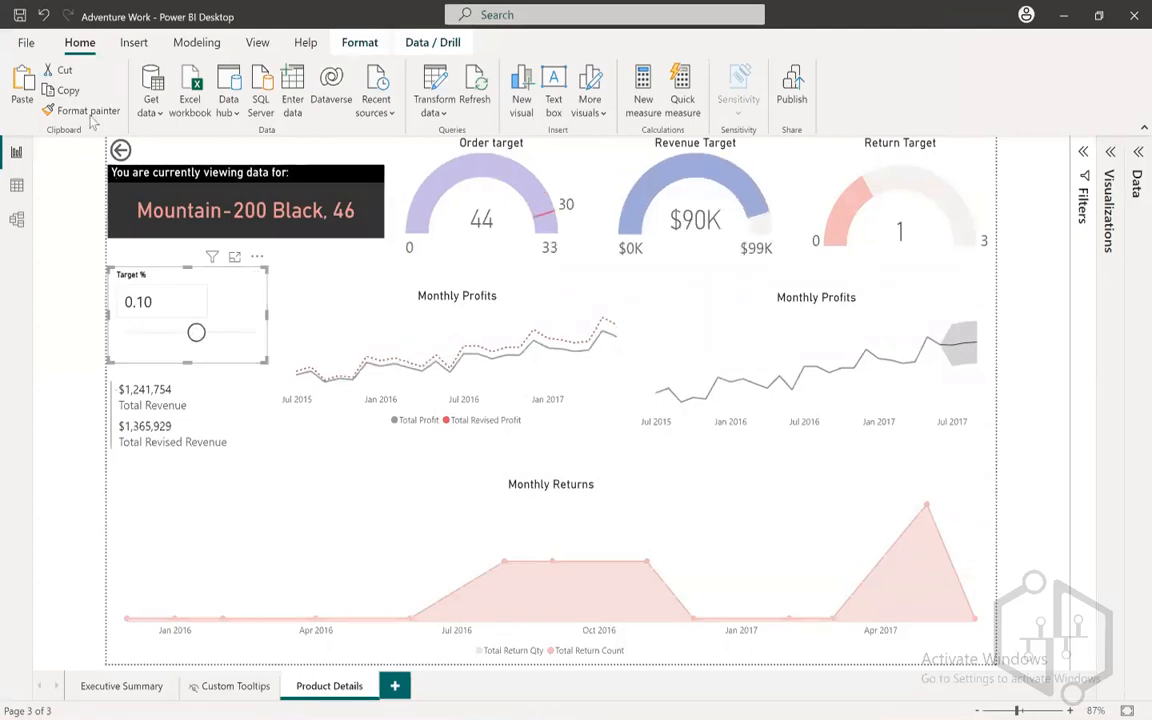
- Return to Executive Summary with the page's back arrow, drill through from Road Bottle Cage to Product Details, and inspect the Revenue Target gauge
{"action": "left_click", "coordinate": [120, 149], "text": "ctrl"}
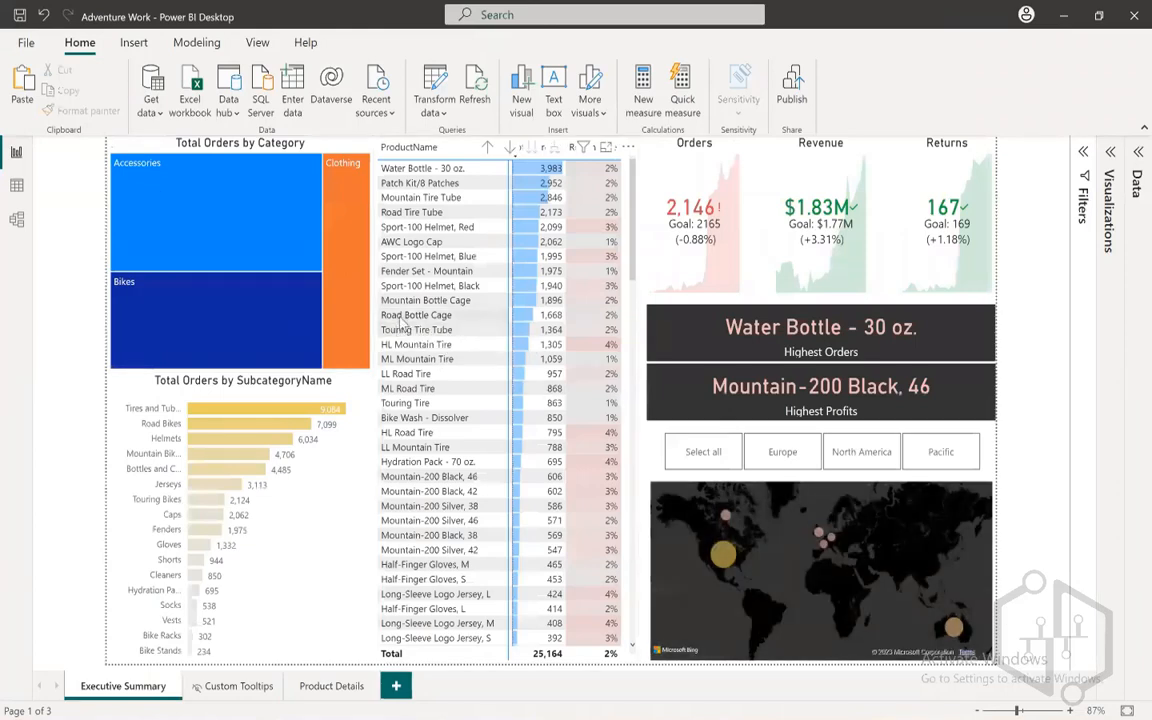
{"action": "right_click", "coordinate": [402, 324]}
{"action": "mouse_move", "coordinate": [498, 416]}
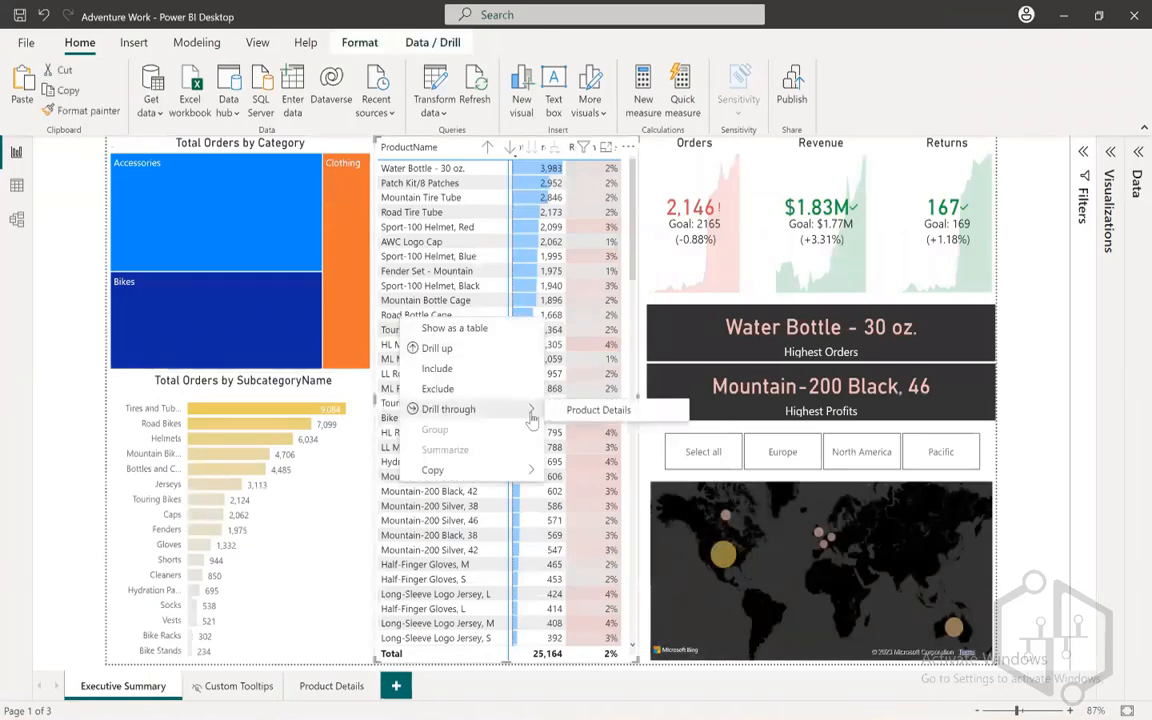
{"action": "left_click", "coordinate": [585, 410]}
{"action": "mouse_move", "coordinate": [720, 205]}
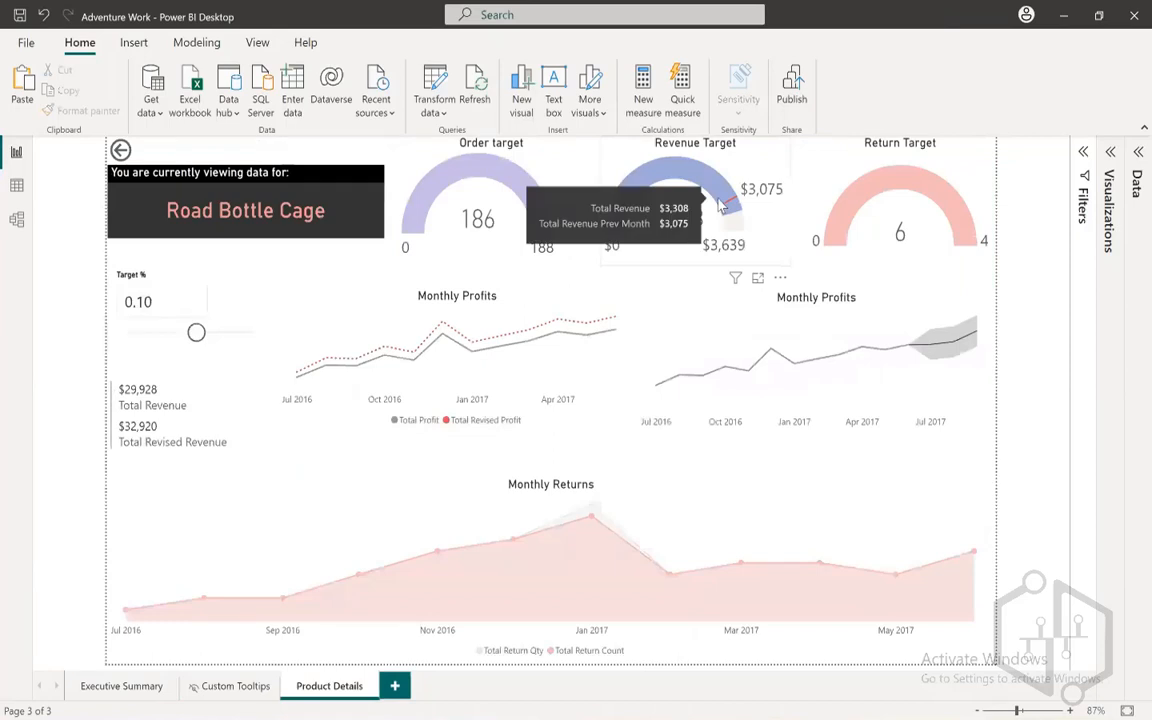